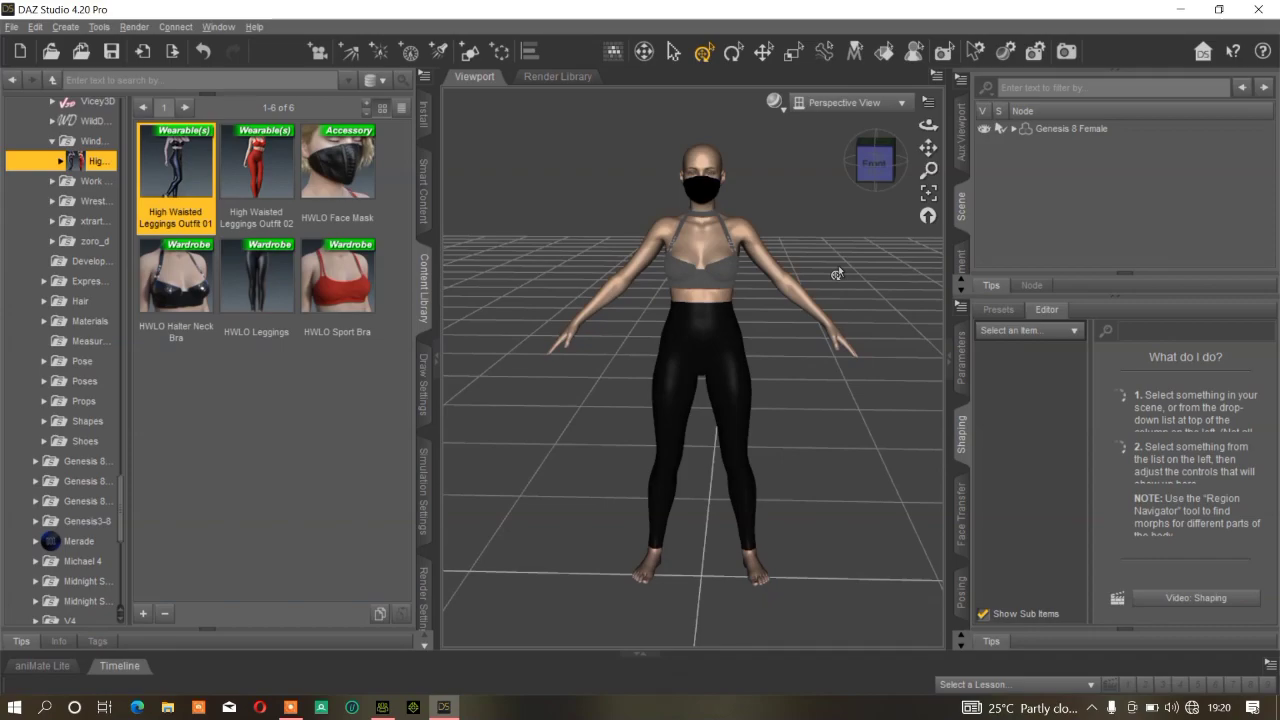
# - Examine the outfit items attached to the Genesis 8 Female figure, including the HWLO Leggings, and select the figure itself
pyautogui.moveTo(875, 163); pyautogui.dragTo(875, 158)
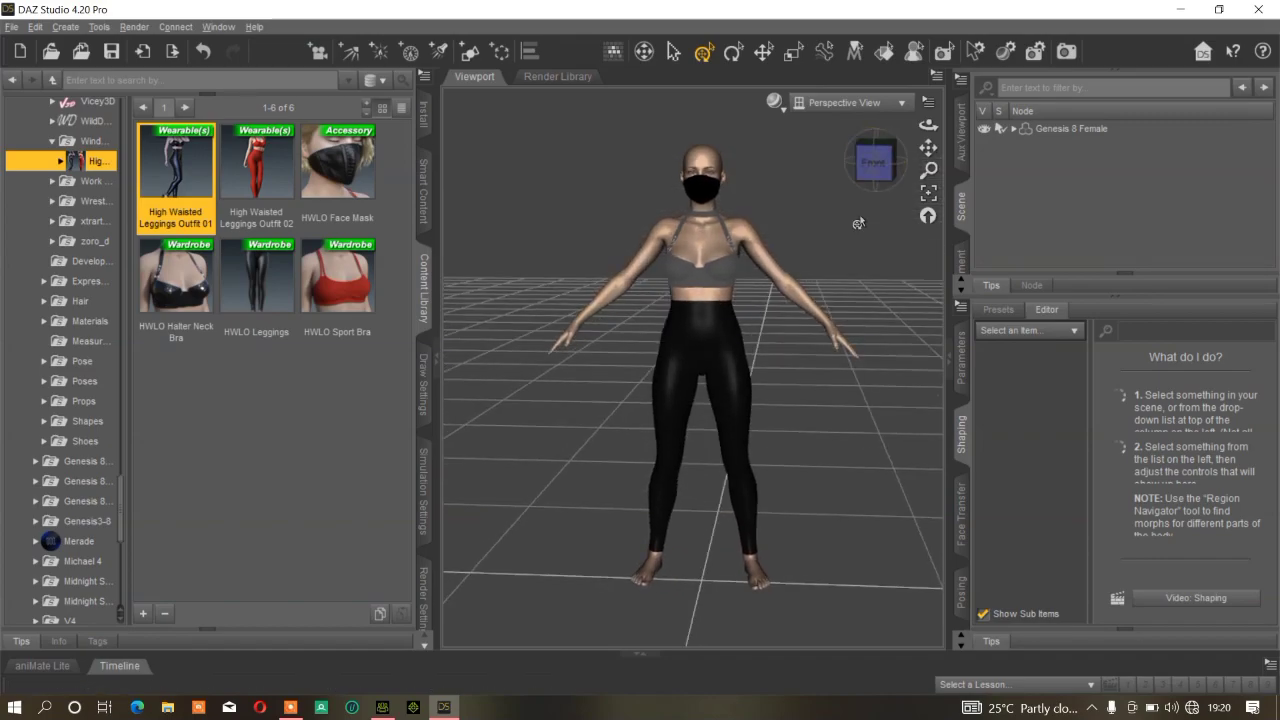
pyautogui.click(984, 130)
pyautogui.click(984, 130)
pyautogui.click(1013, 129)
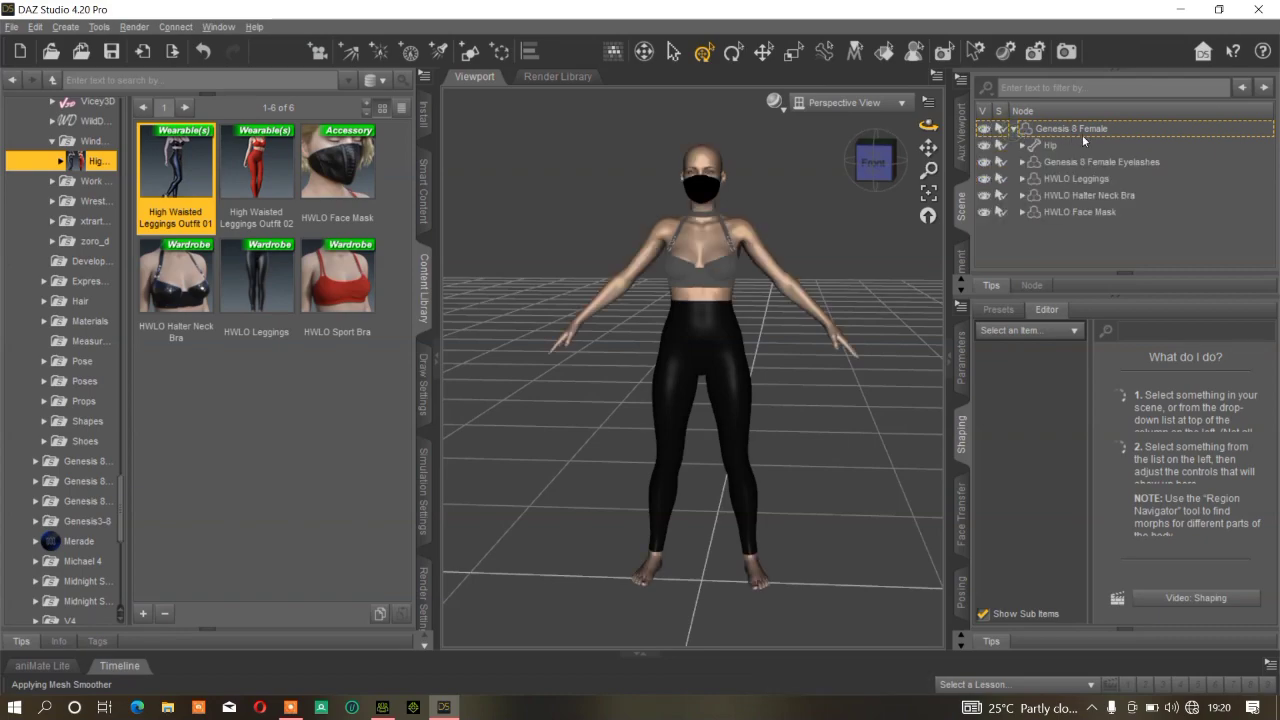
pyautogui.click(1088, 176)
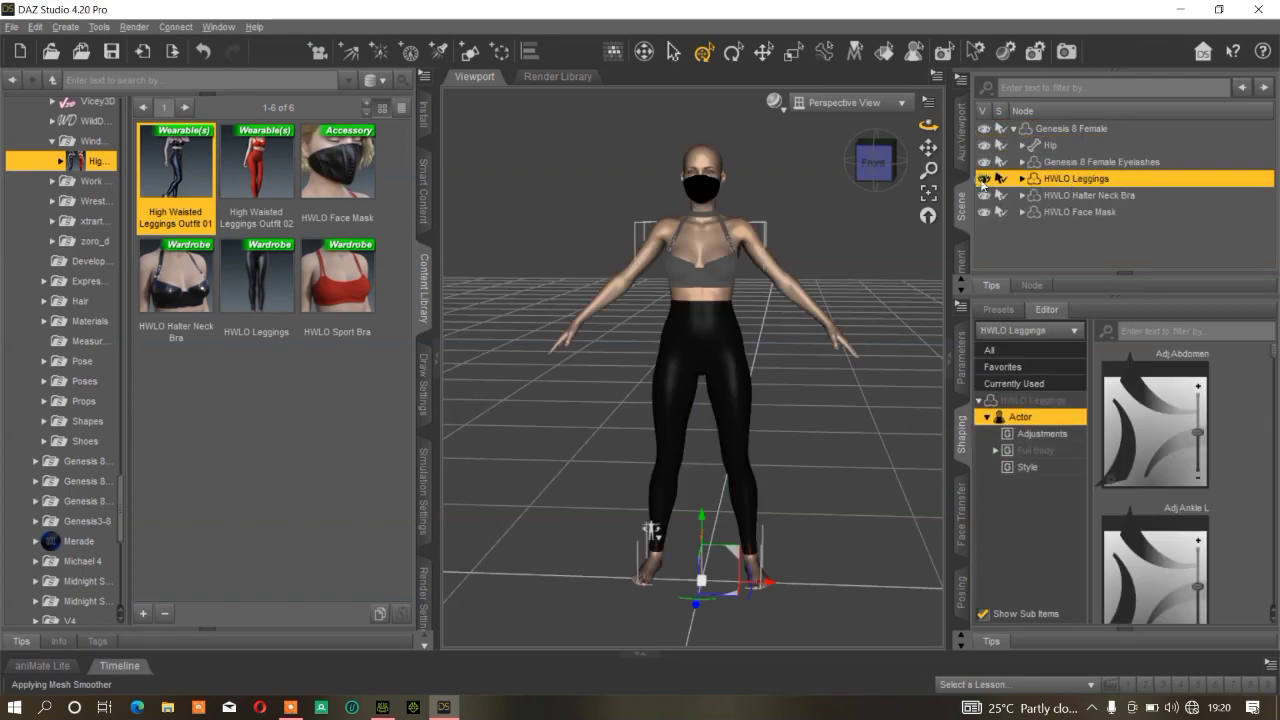
pyautogui.click(1015, 129)
pyautogui.click(1089, 130)
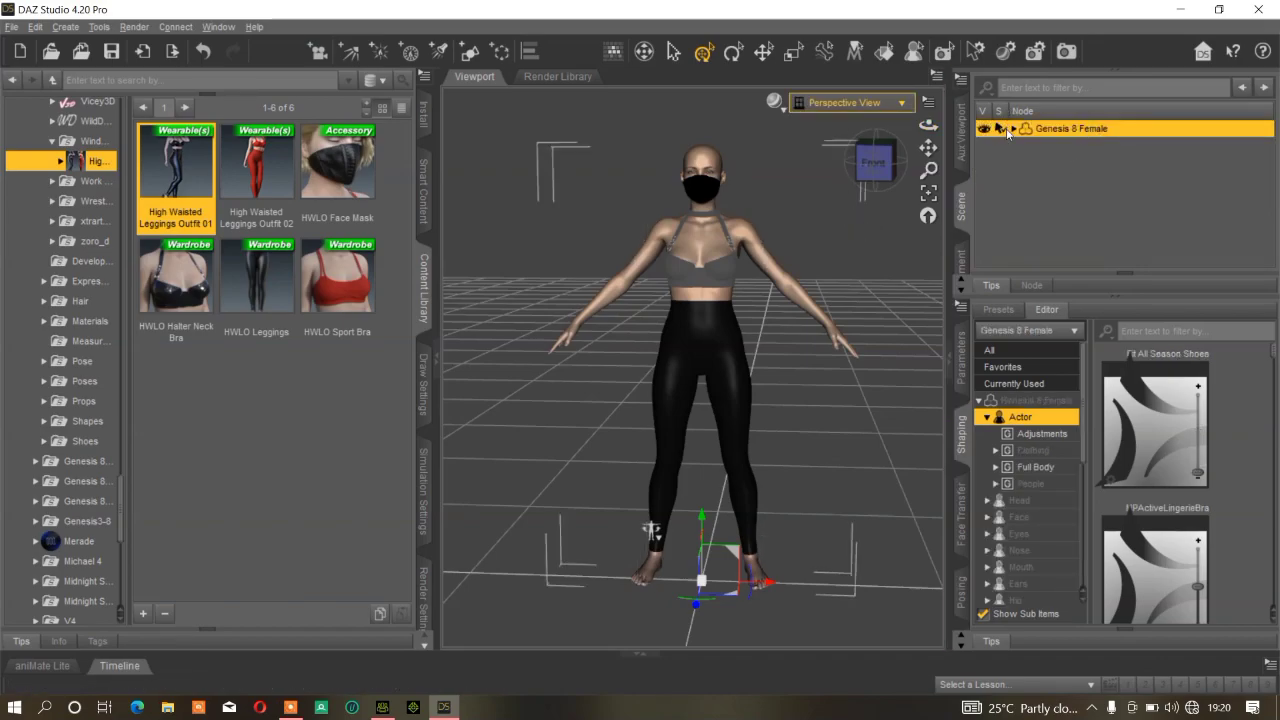
# - Try the HWLO Leggings' Adj Abdomen morph at 100% and undo the change
pyautogui.click(1013, 129)
pyautogui.click(1080, 179)
pyautogui.click(1031, 398)
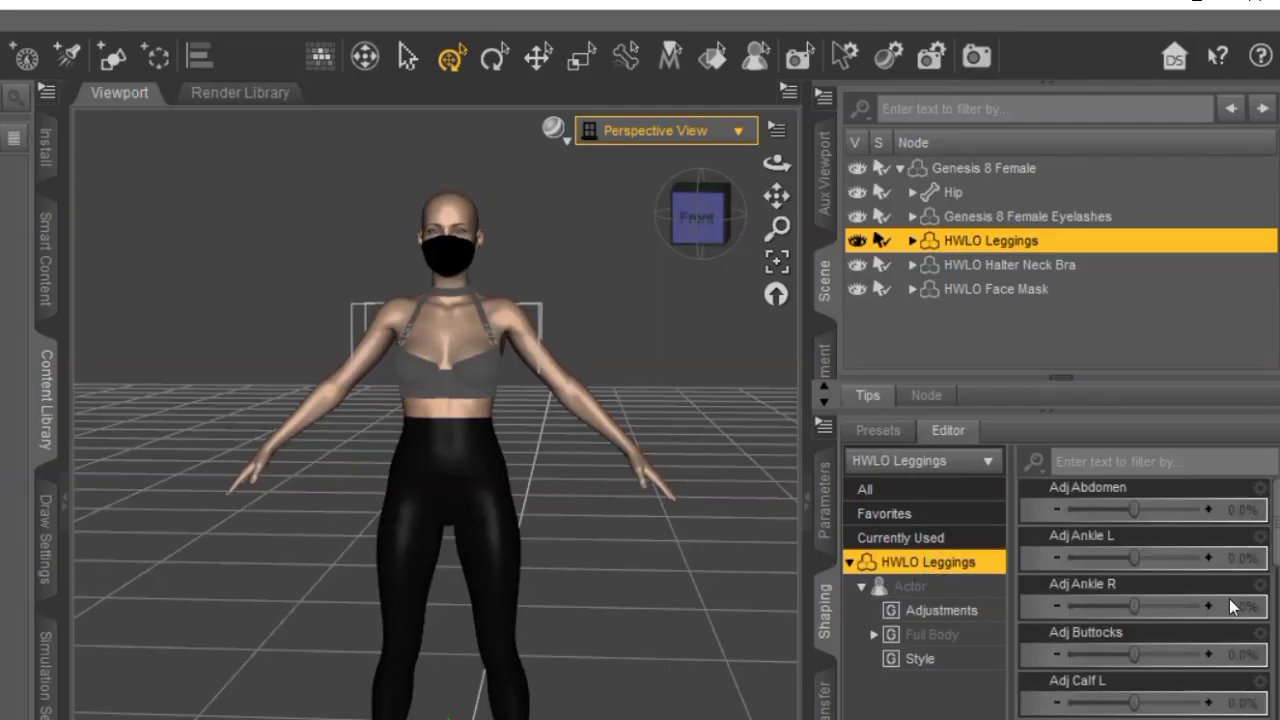
pyautogui.moveTo(1136, 510); pyautogui.dragTo(1277, 459)
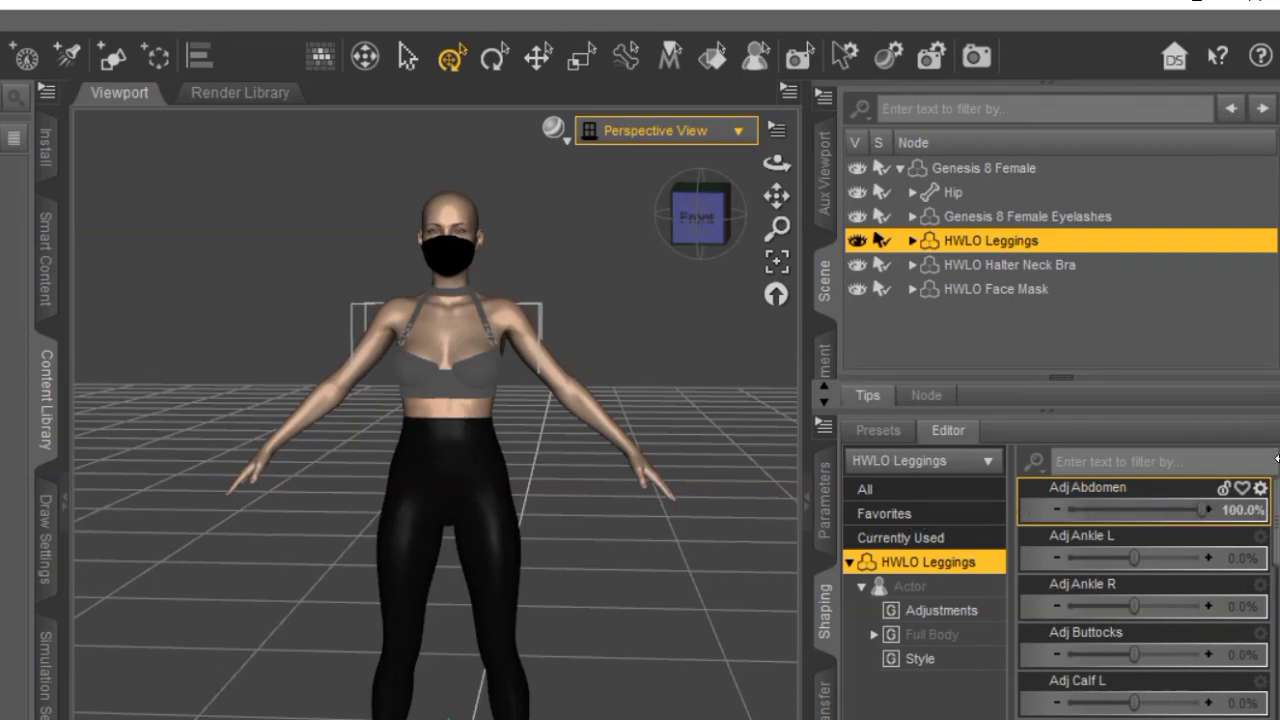
pyautogui.hotkey('ctrl', 'z')
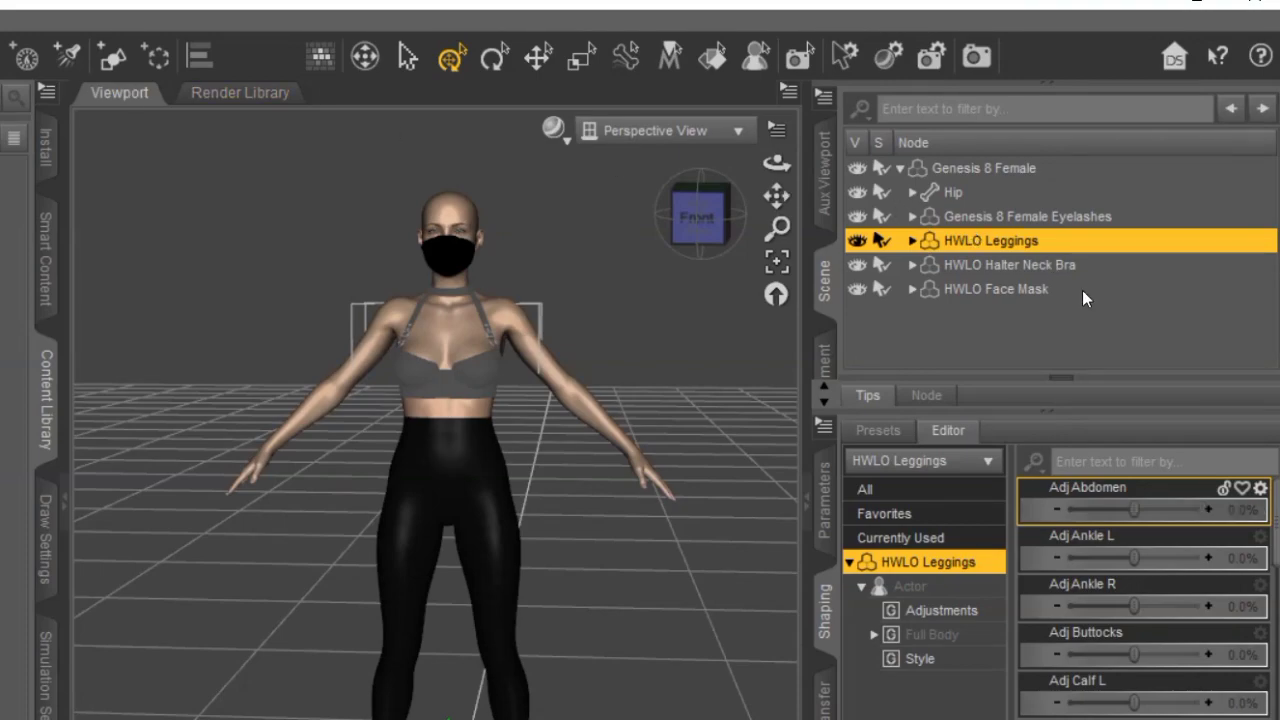
# - Try the HWLO Halter Neck Bra's Adj Abdomen and Adj Breast R morphs at 100%, undoing each change
pyautogui.click(1034, 265)
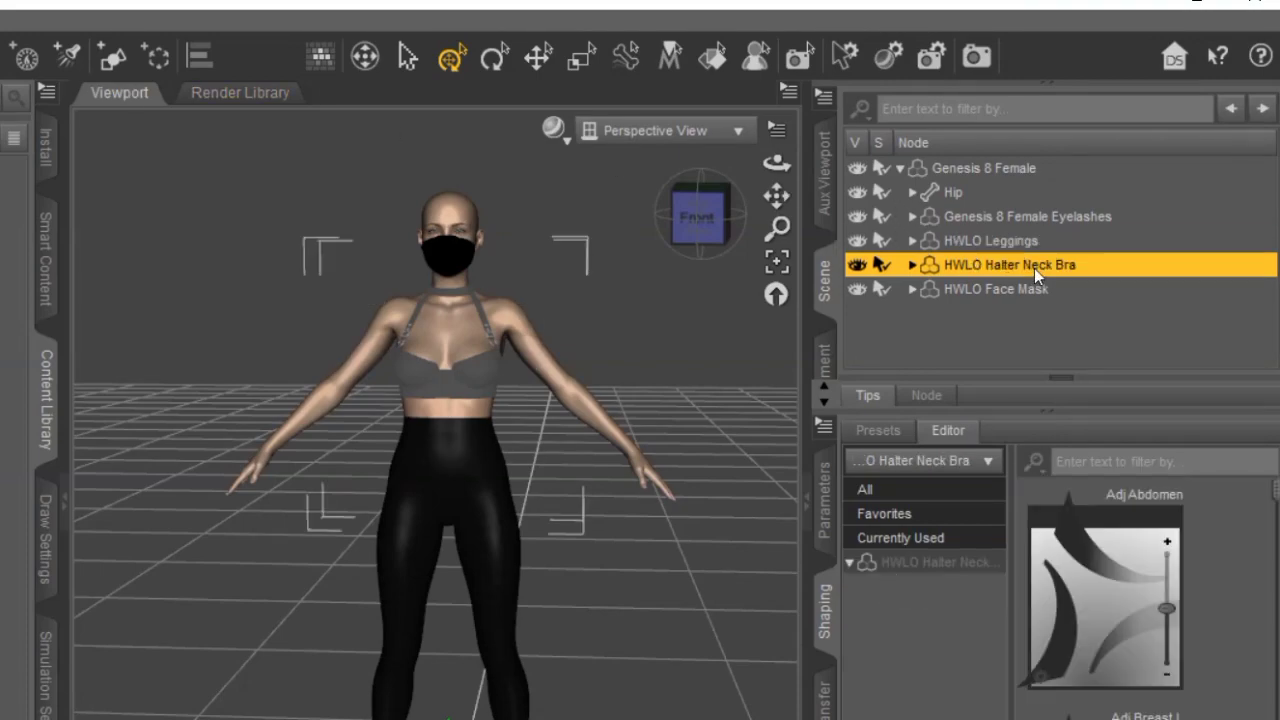
pyautogui.click(935, 562)
pyautogui.moveTo(1204, 509); pyautogui.dragTo(1278, 485)
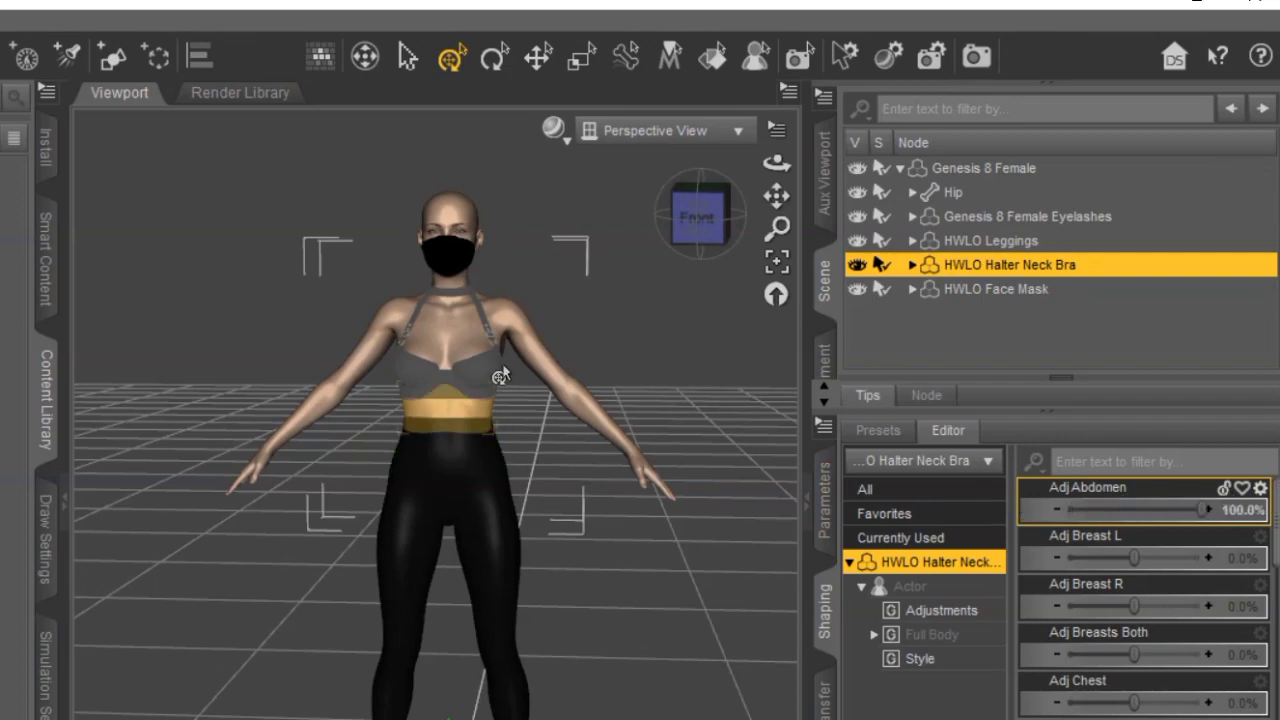
pyautogui.scroll(3, 444, 425)
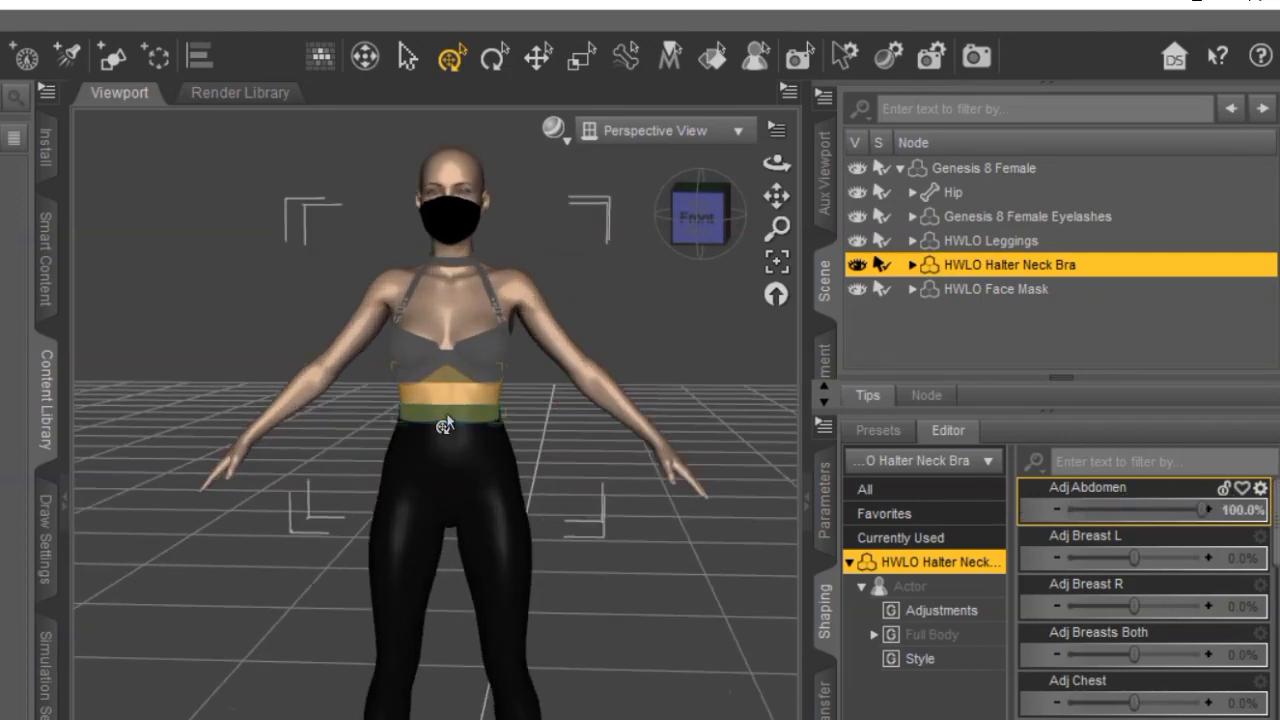
pyautogui.scroll(3, 447, 424)
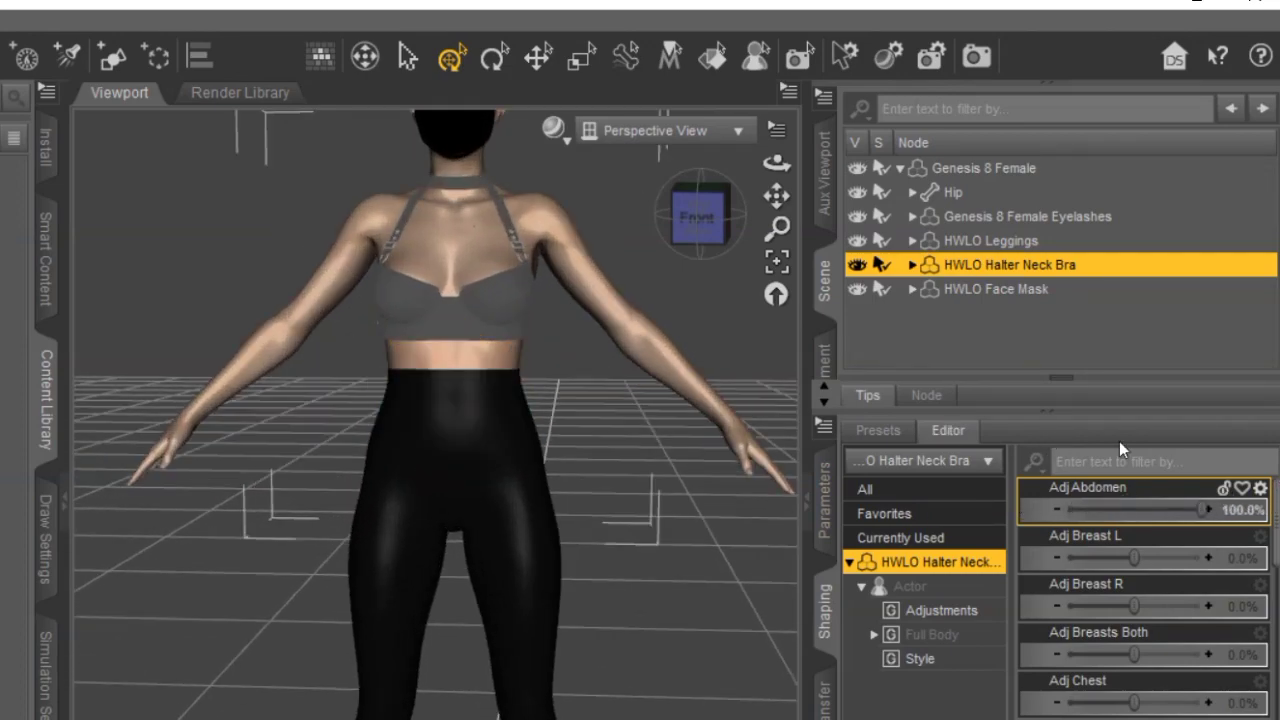
pyautogui.hotkey('ctrl', 'z')
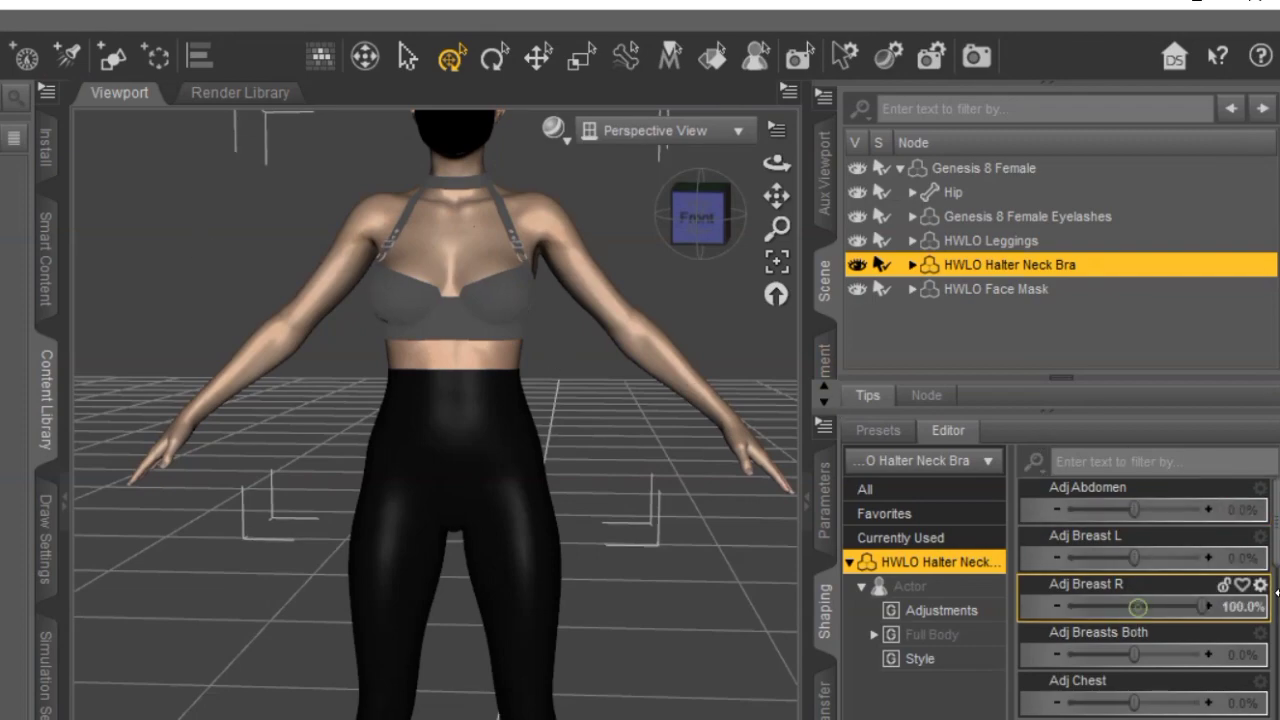
pyautogui.moveTo(1138, 607); pyautogui.dragTo(1204, 607)
pyautogui.hotkey('ctrl', 'z')
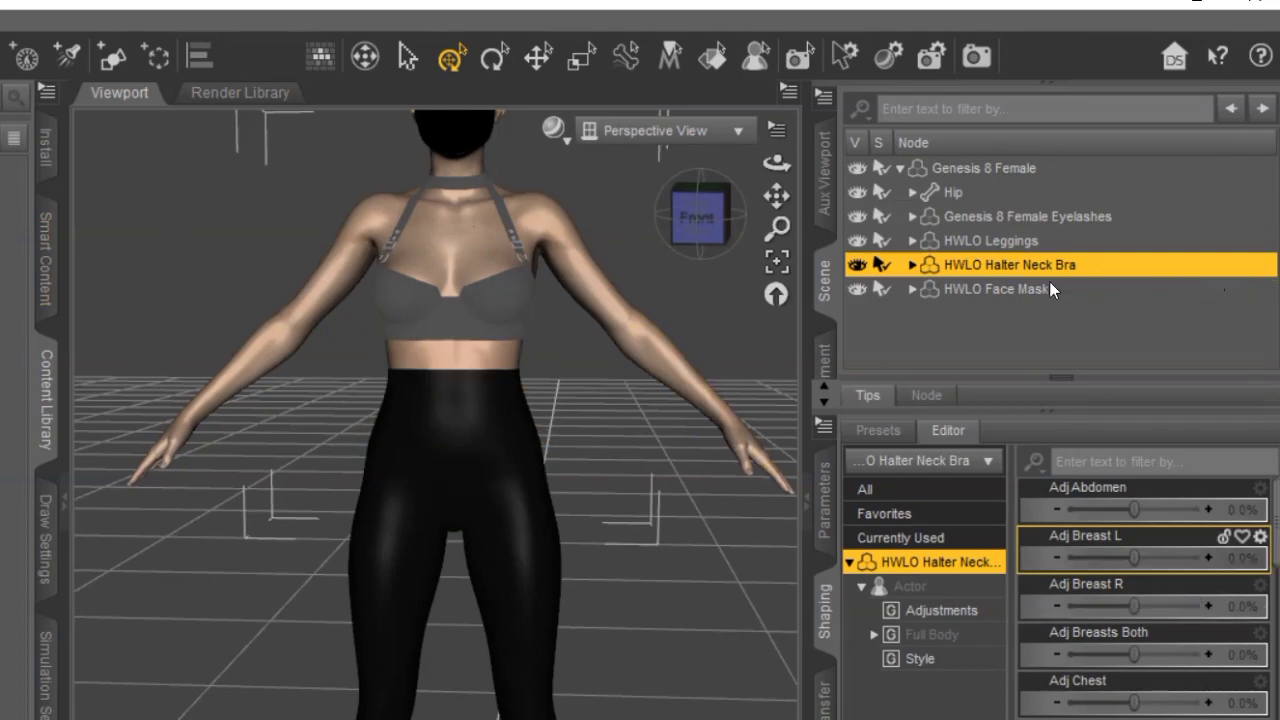
# - Try the HWLO Face Mask's Adj Back morph at -100% and its Adj Side L morph, undoing each change
pyautogui.click(999, 289)
pyautogui.click(905, 563)
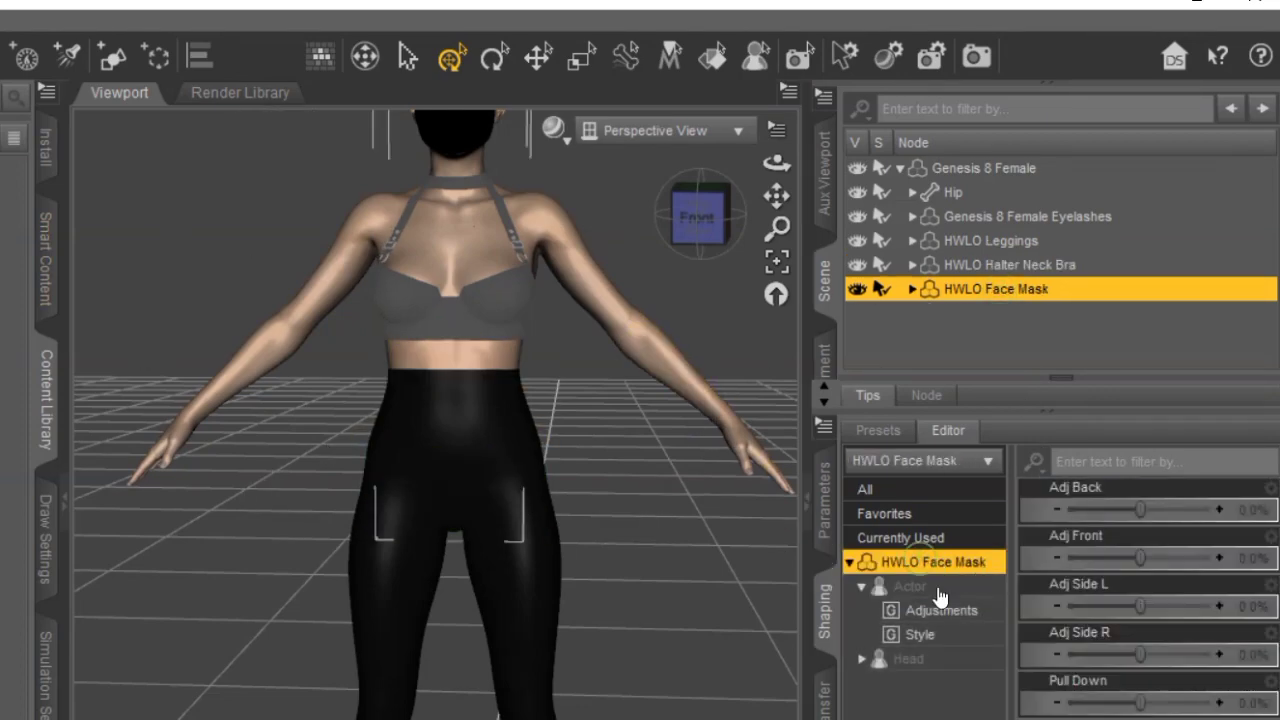
pyautogui.scroll(-3, 510, 554)
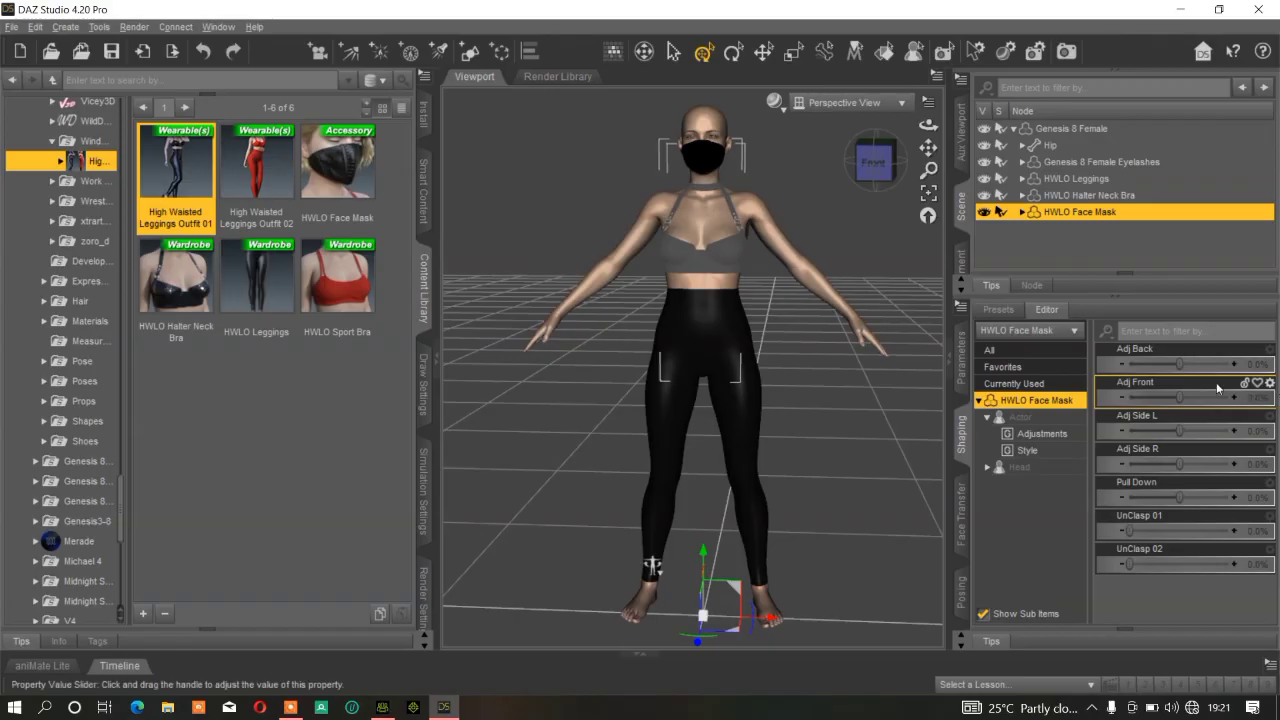
pyautogui.moveTo(1180, 364); pyautogui.dragTo(1062, 356)
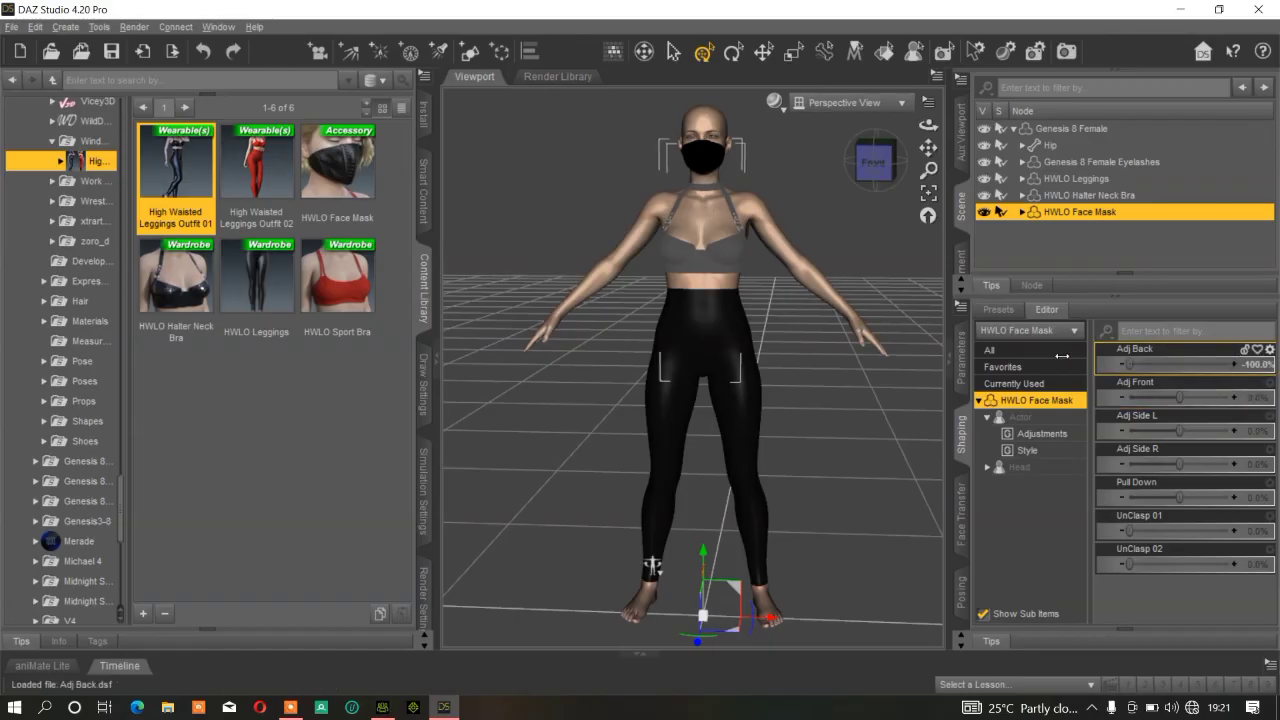
pyautogui.click(204, 51)
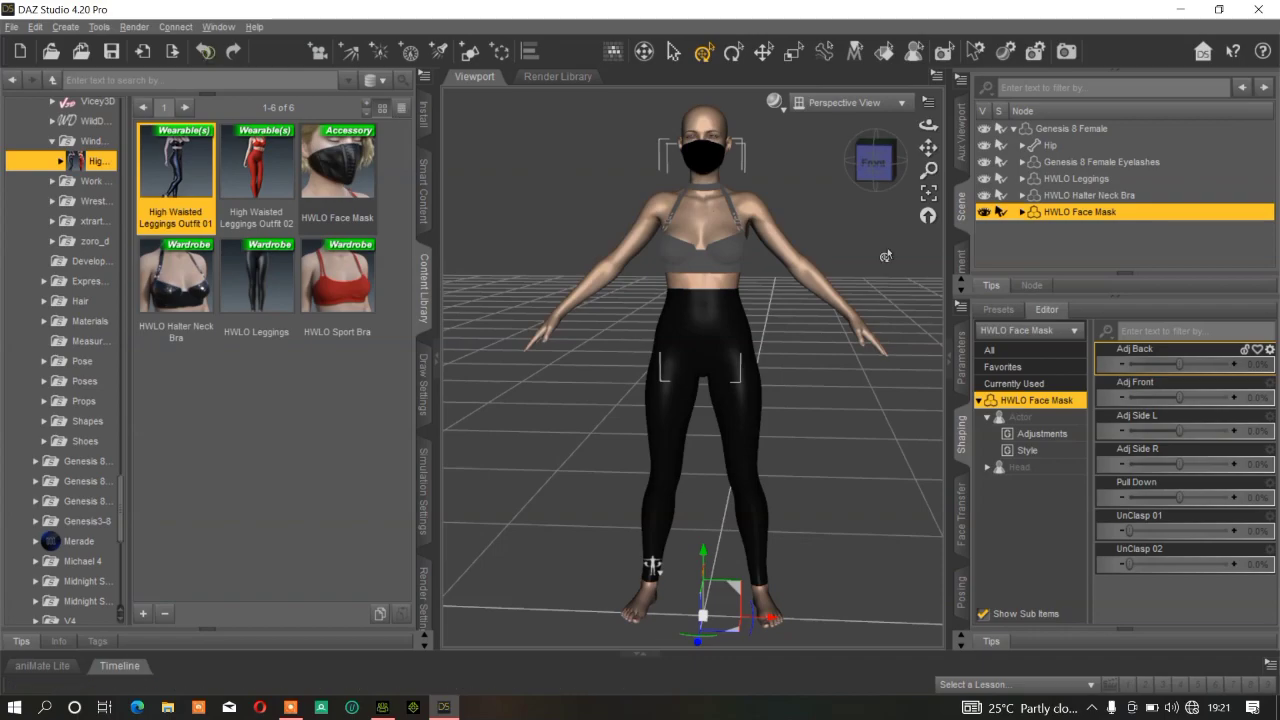
pyautogui.moveTo(1182, 431); pyautogui.dragTo(1115, 431)
pyautogui.click(204, 51)
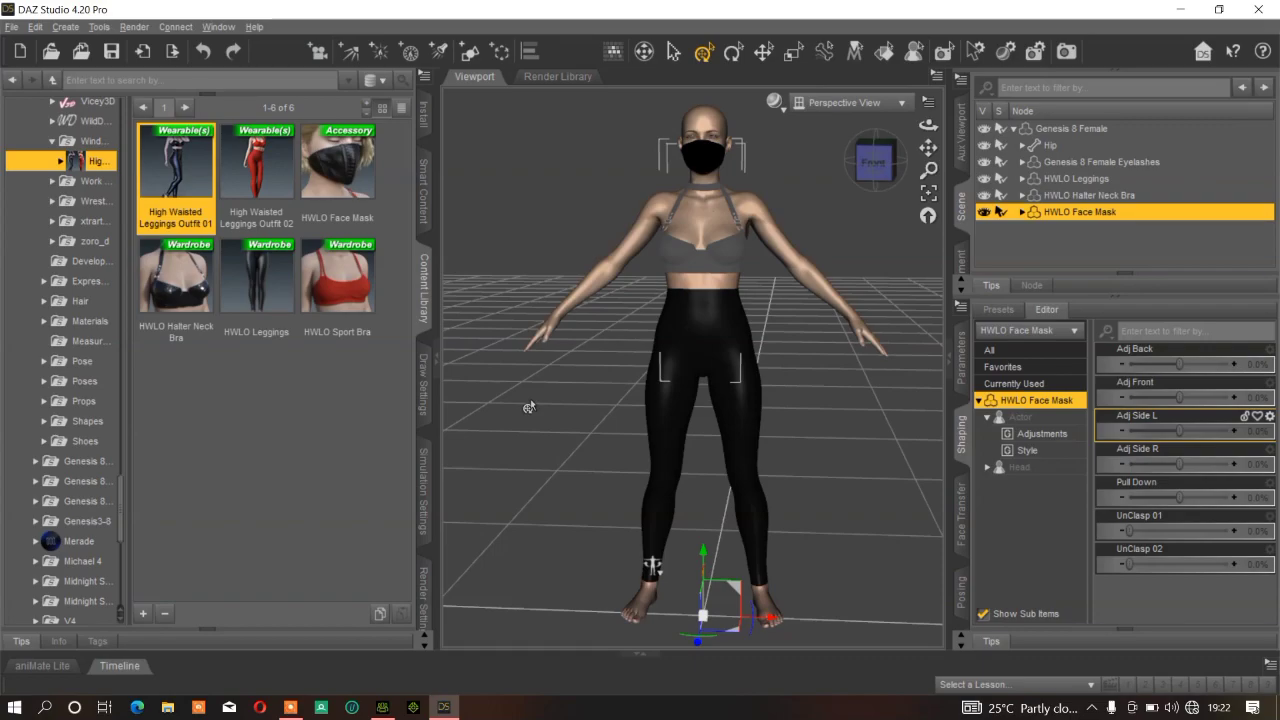
# - Start exporting the Genesis 8 Female figure as an Autodesk FBX file named cropTop in the Daz export folder
pyautogui.click(1053, 134)
pyautogui.click(11, 27)
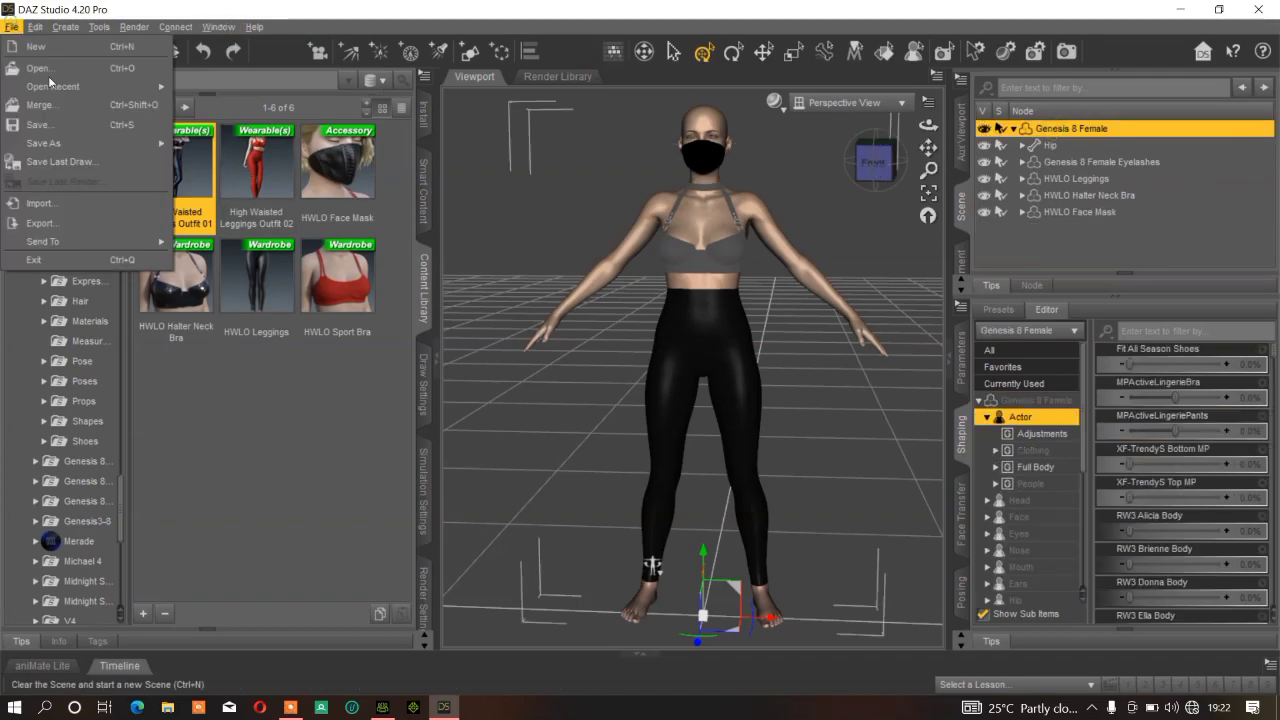
pyautogui.click(40, 222)
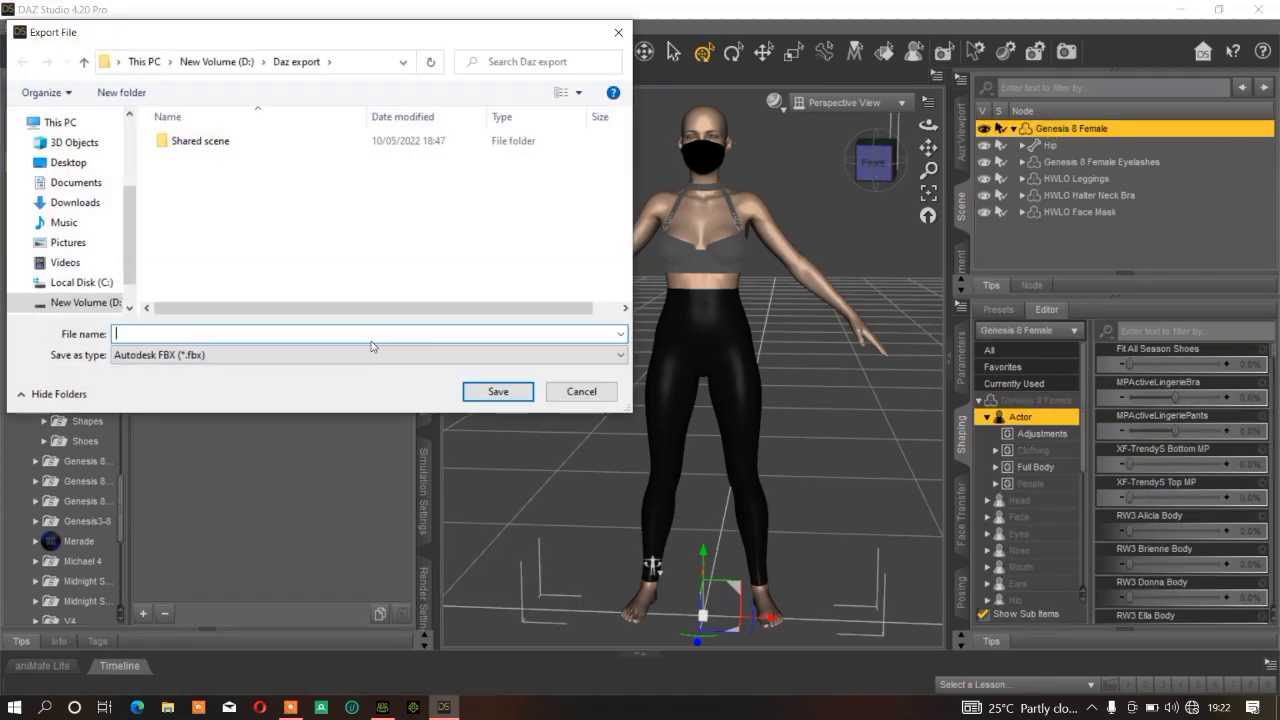
pyautogui.write('cropTop')
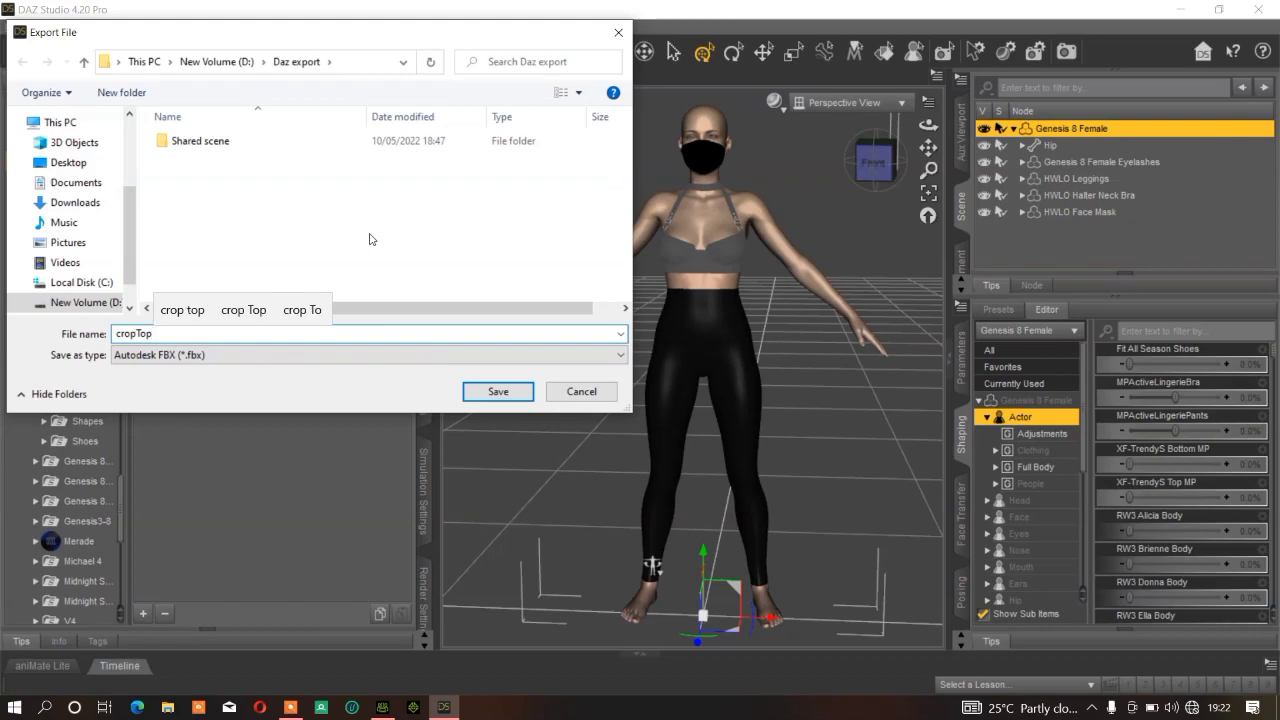
pyautogui.press('Return')
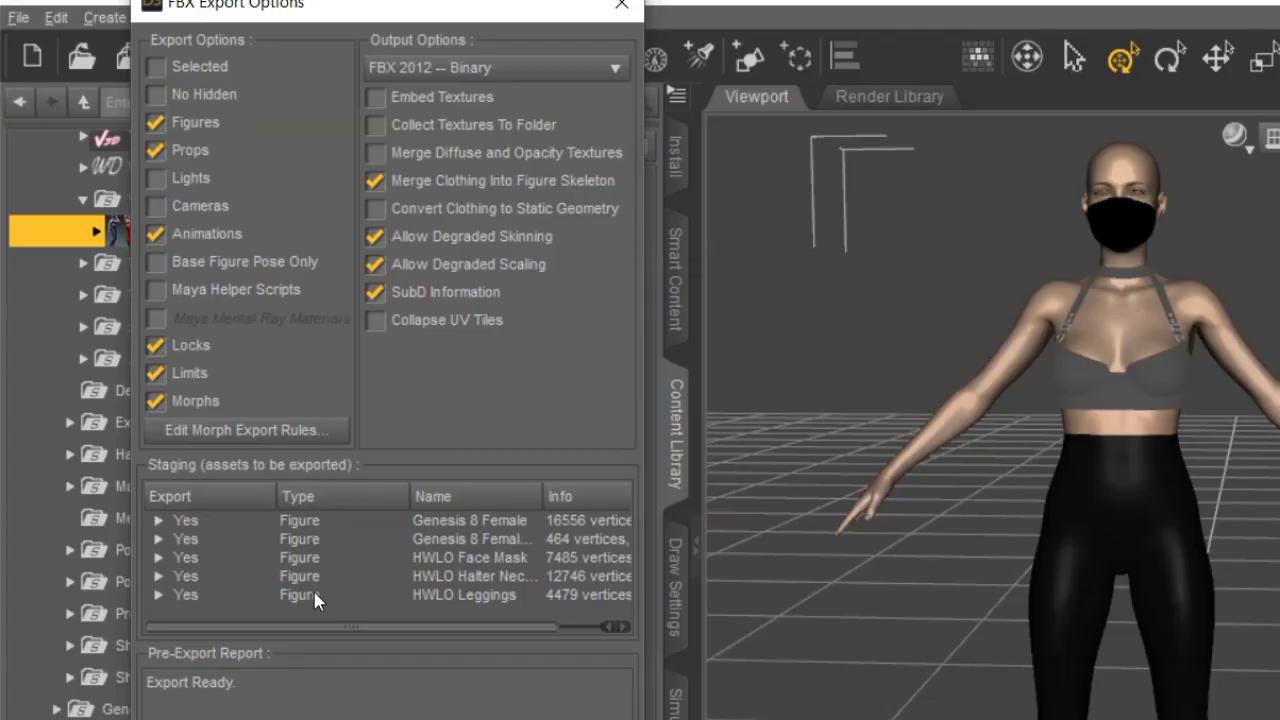
# - Examine the morphs and their export actions under the figure, eyelashes, leggings and face mask staged for FBX export
pyautogui.click(246, 131)
pyautogui.click(219, 112)
pyautogui.click(158, 521)
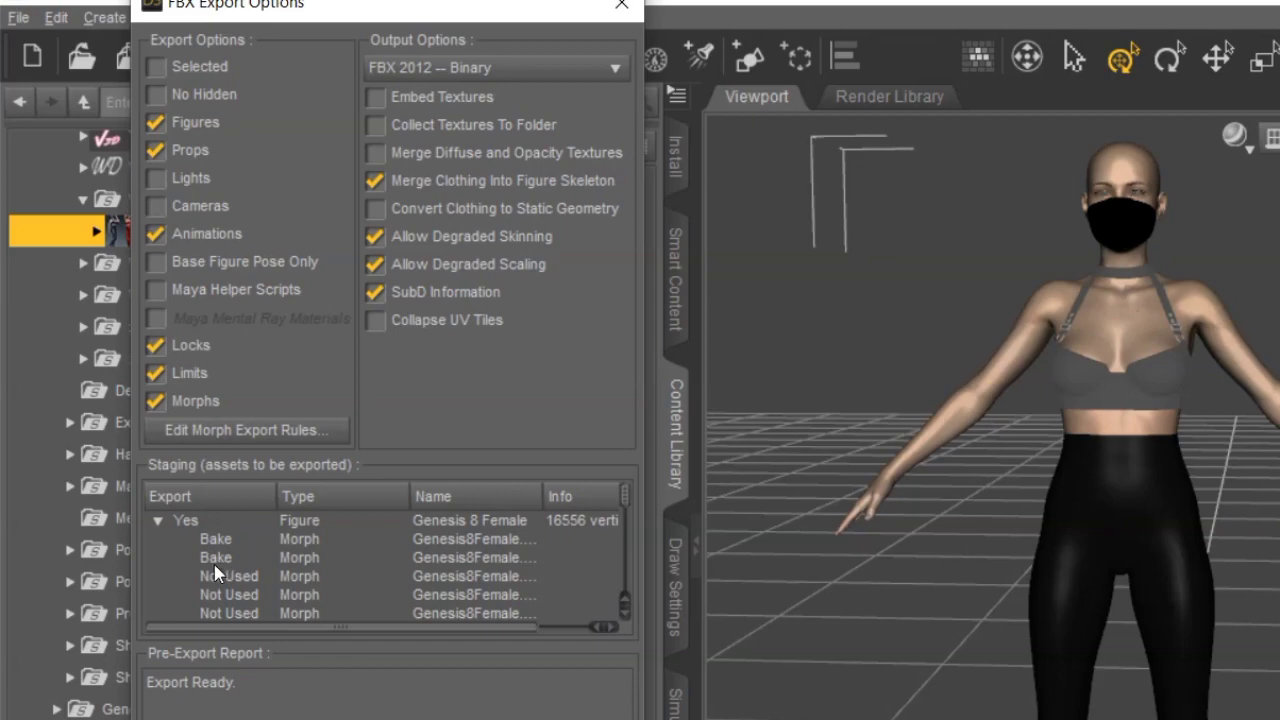
pyautogui.click(158, 521)
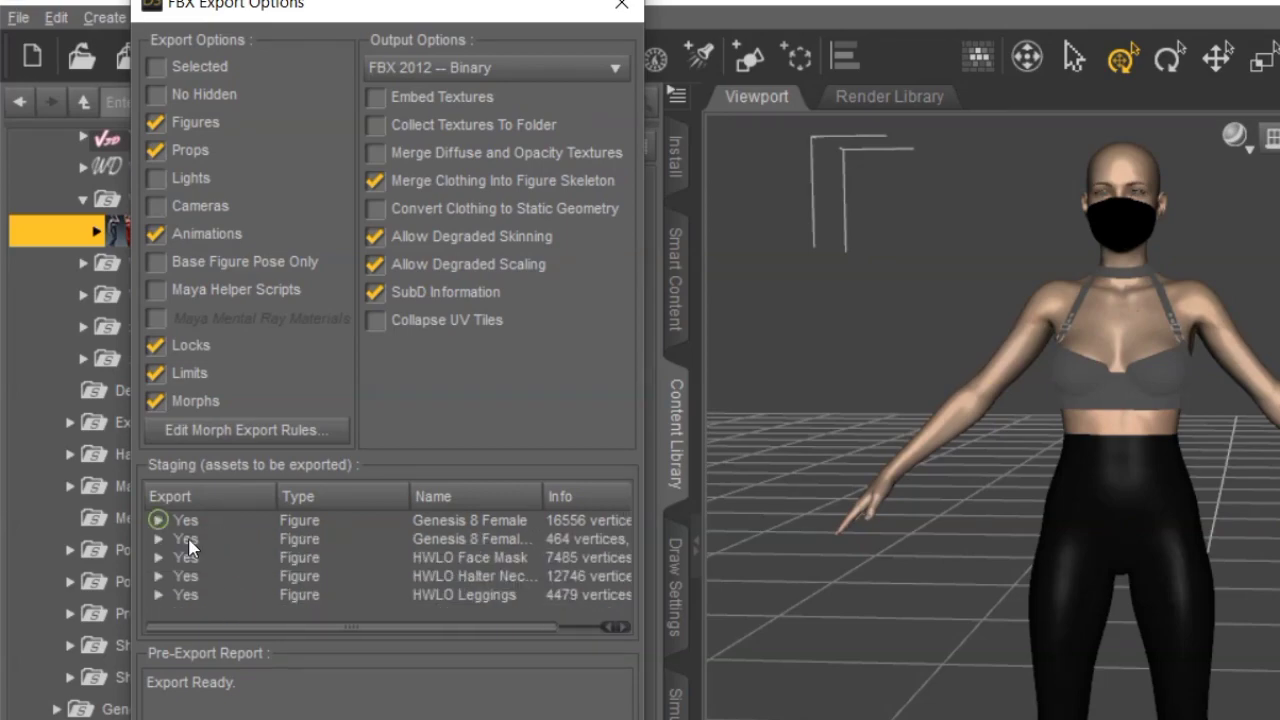
pyautogui.click(158, 539)
pyautogui.click(158, 539)
pyautogui.click(159, 595)
pyautogui.scroll(-5, 300, 596)
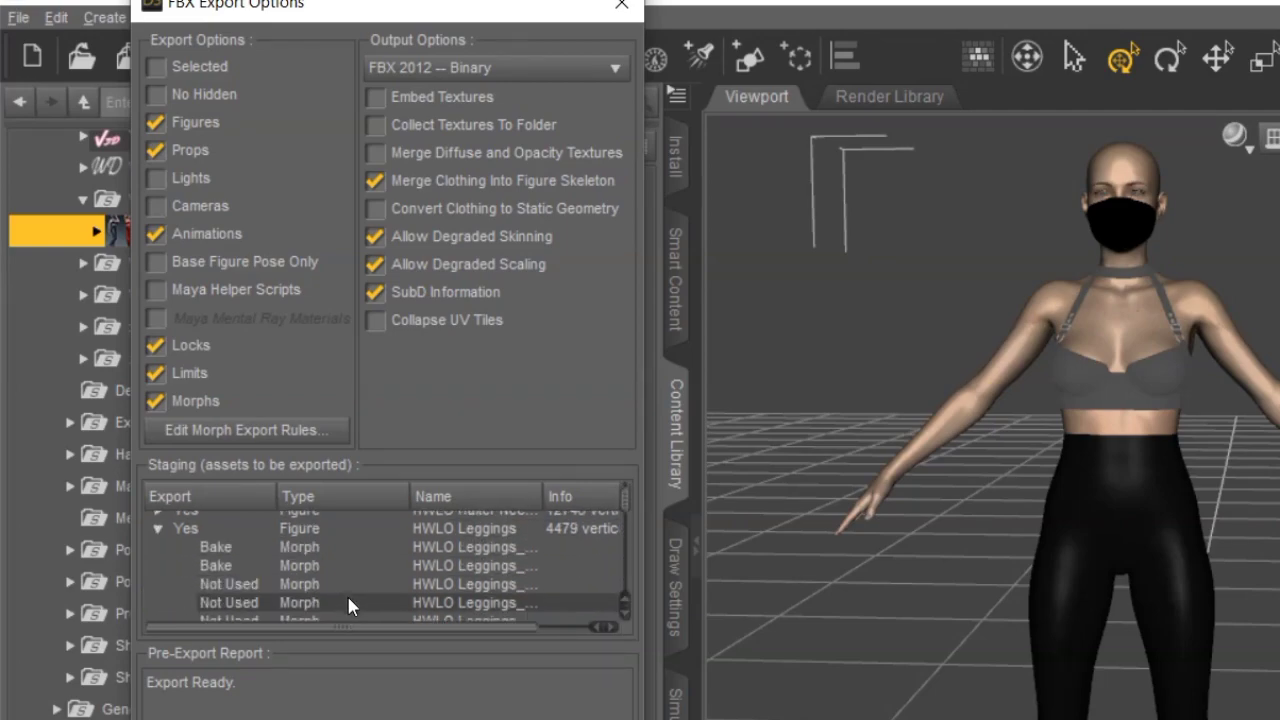
pyautogui.scroll(5, 250, 595)
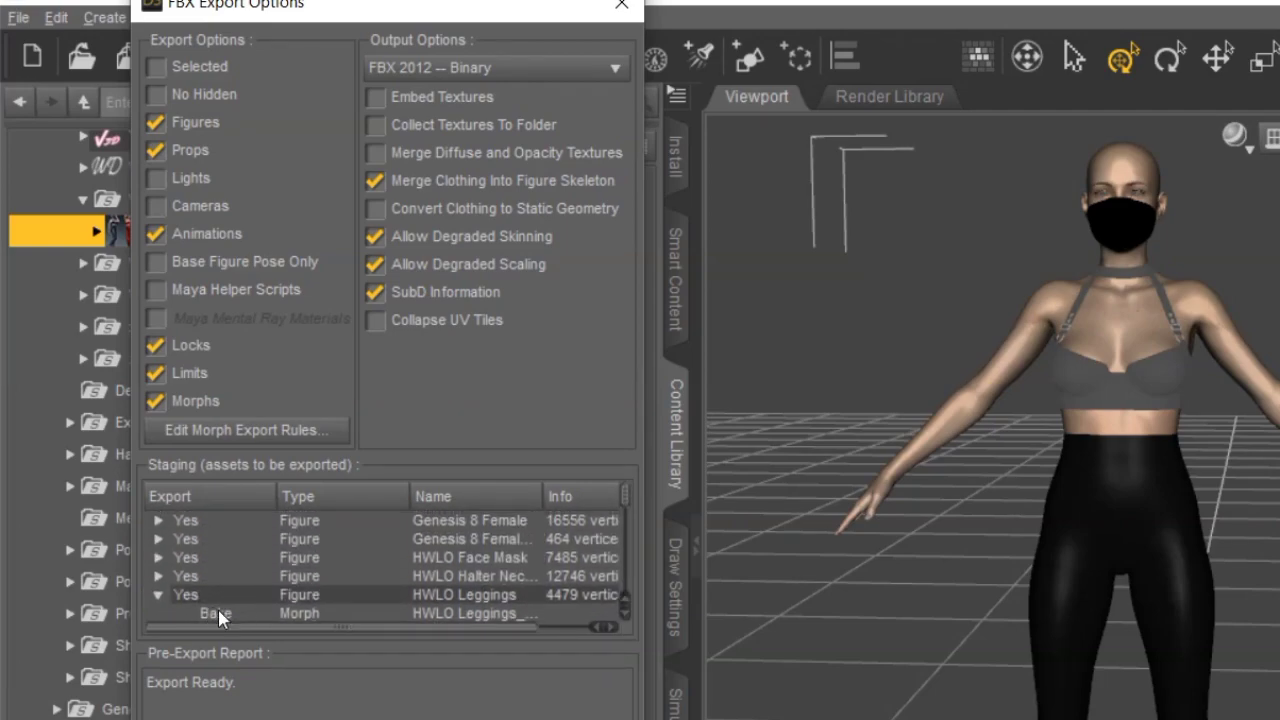
pyautogui.scroll(-1, 226, 605)
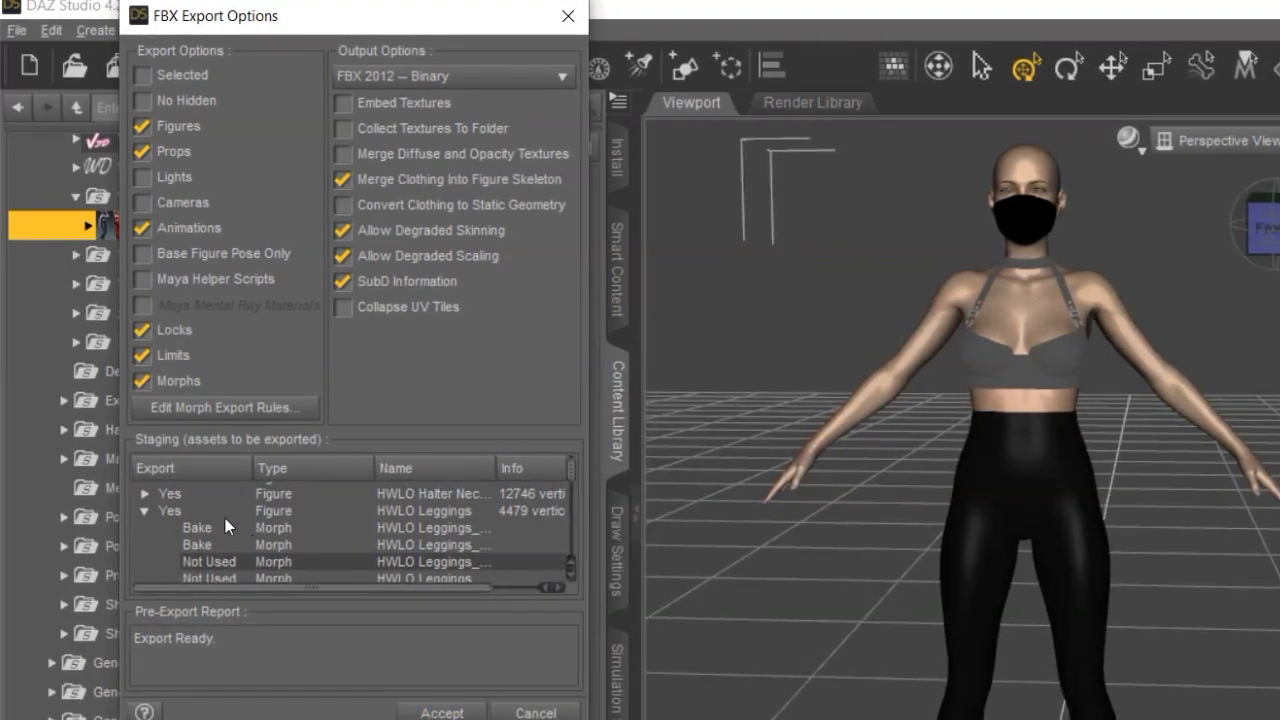
pyautogui.click(142, 511)
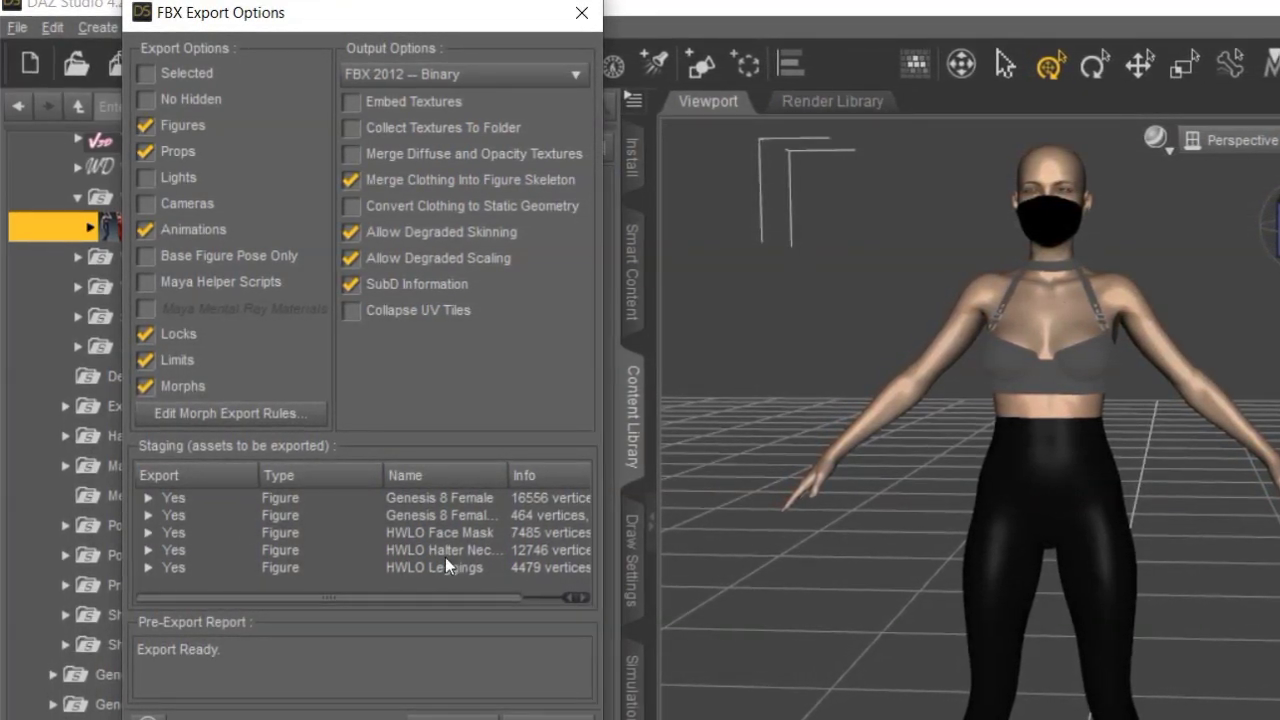
pyautogui.click(149, 535)
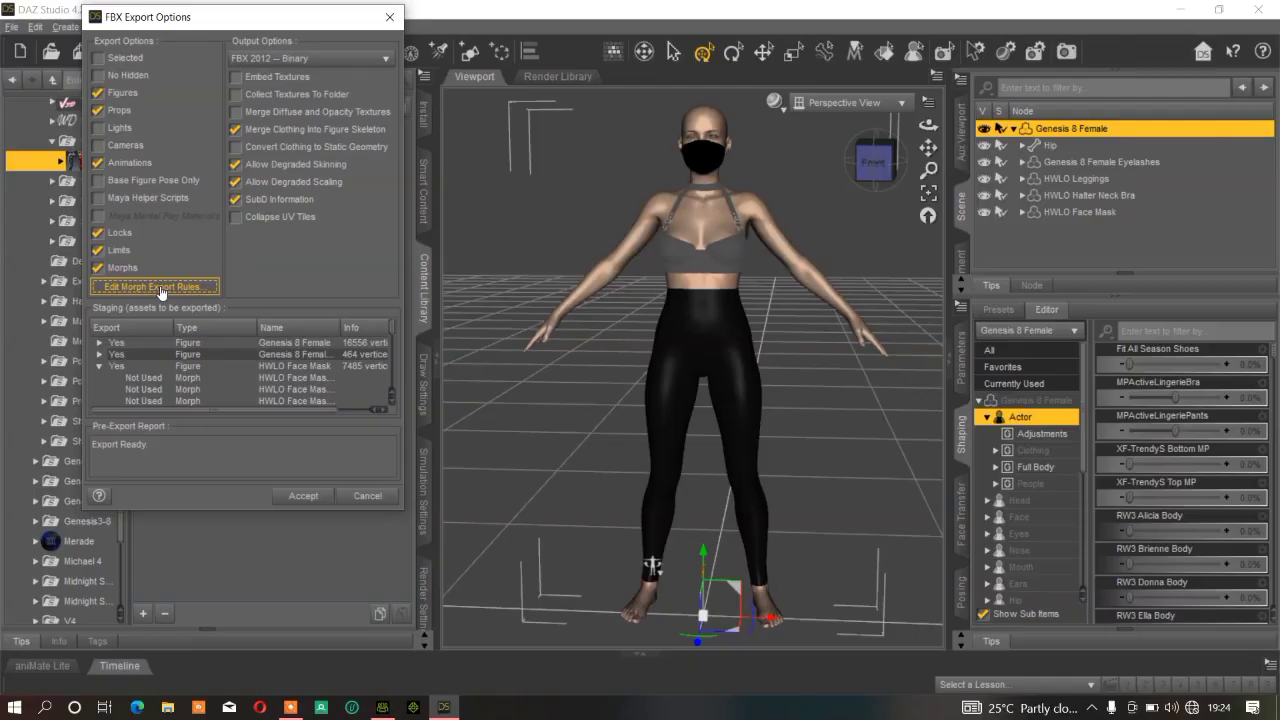
# - Delete the five morph export rules from DuskBomberJacket to G2F_MFD, accept the rule list and recheck it
pyautogui.click(240, 482)
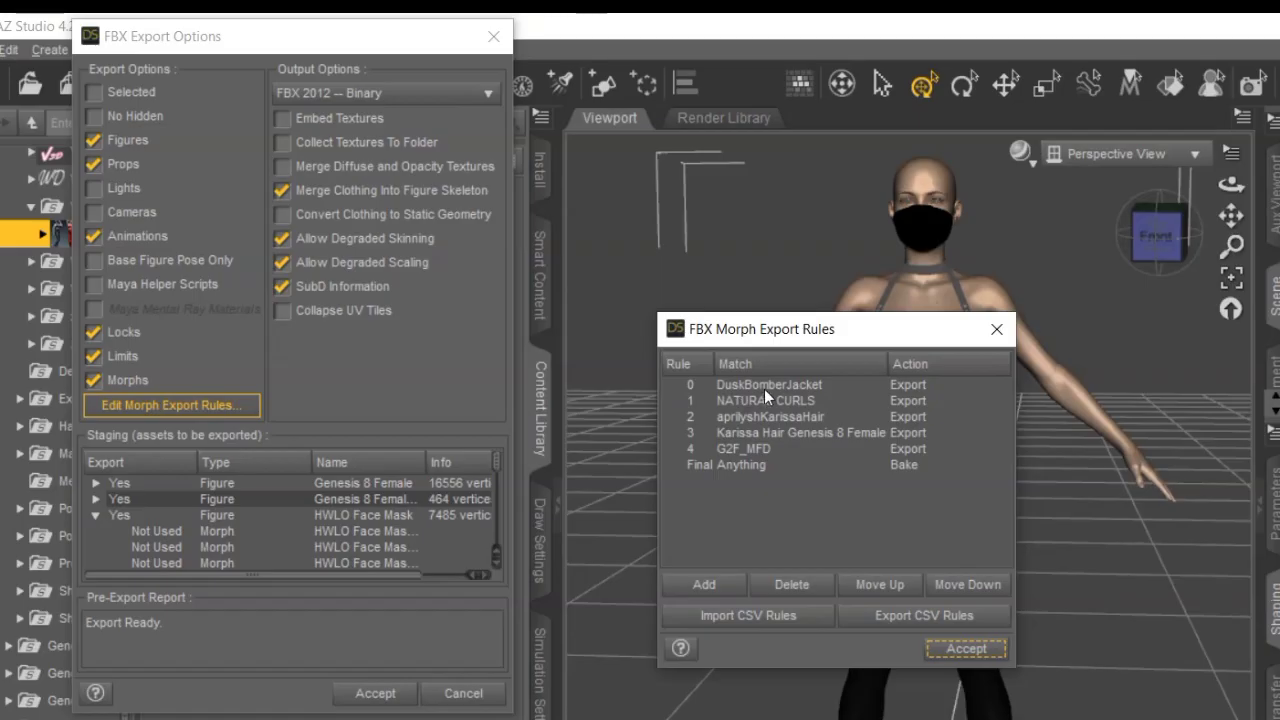
pyautogui.click(764, 389)
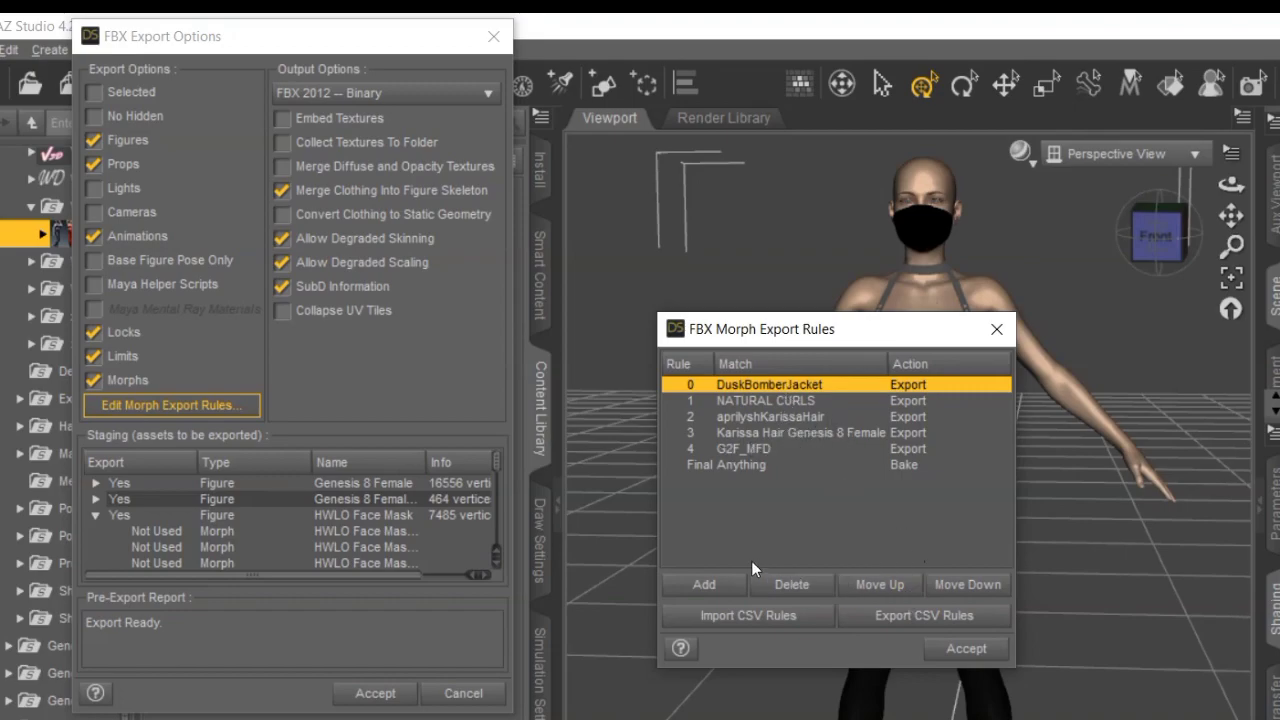
pyautogui.click(783, 578)
pyautogui.click(783, 578)
pyautogui.click(783, 578)
pyautogui.click(783, 578)
pyautogui.click(782, 578)
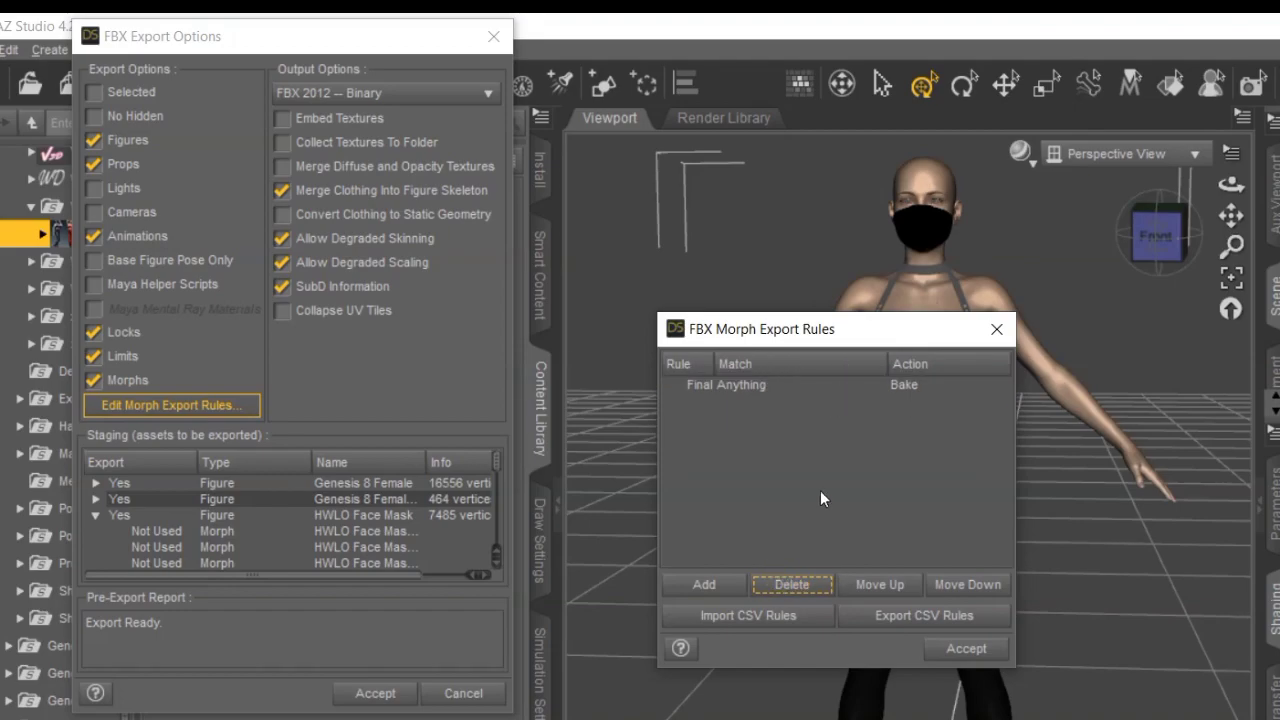
pyautogui.click(966, 648)
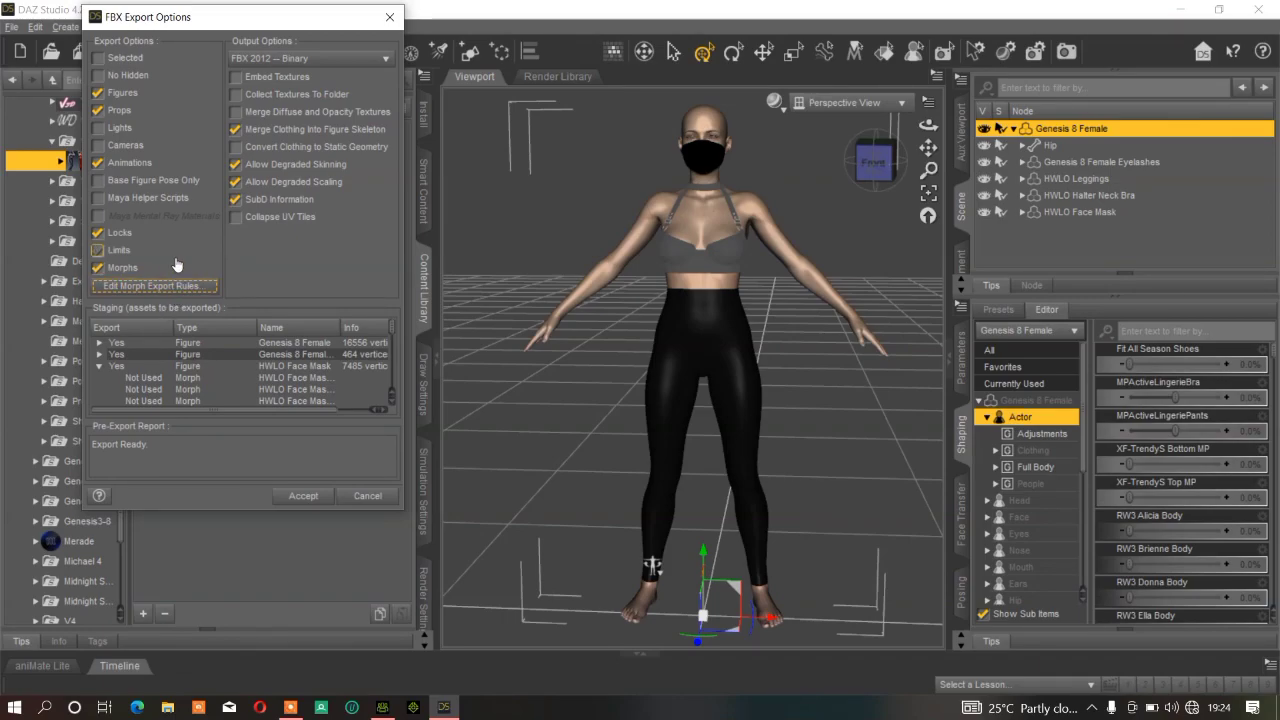
pyautogui.click(177, 288)
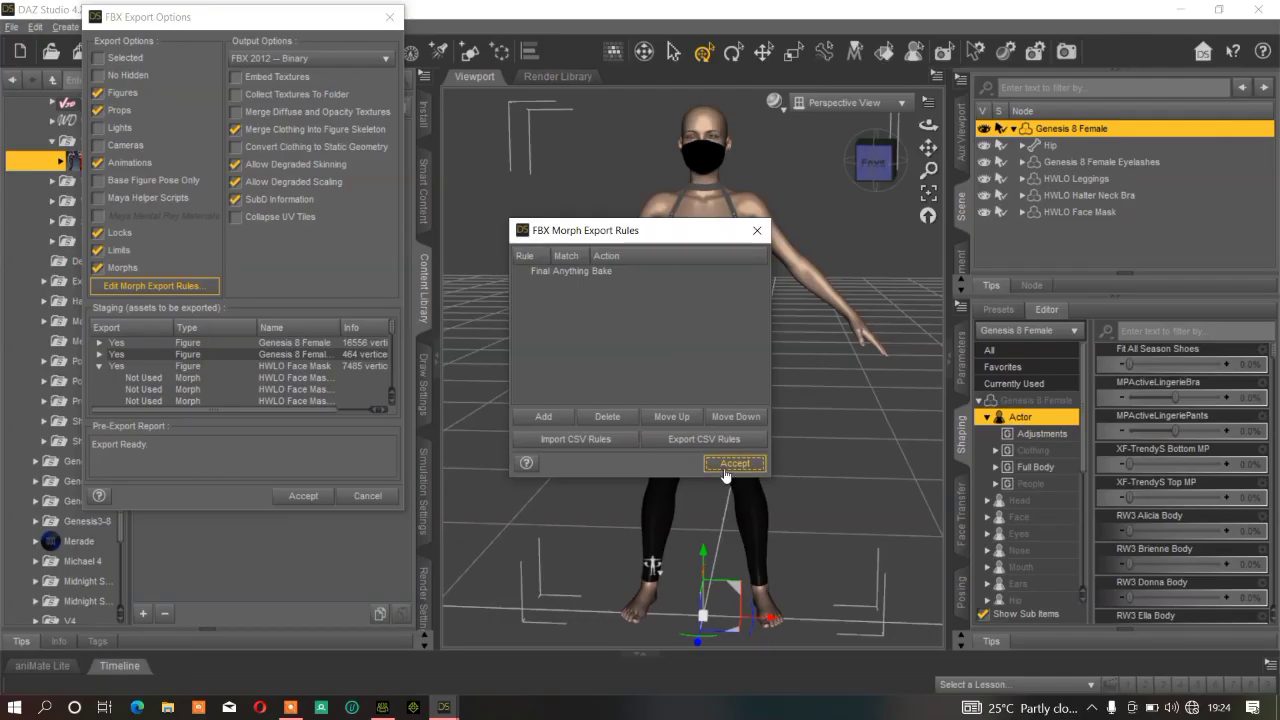
pyautogui.click(975, 623)
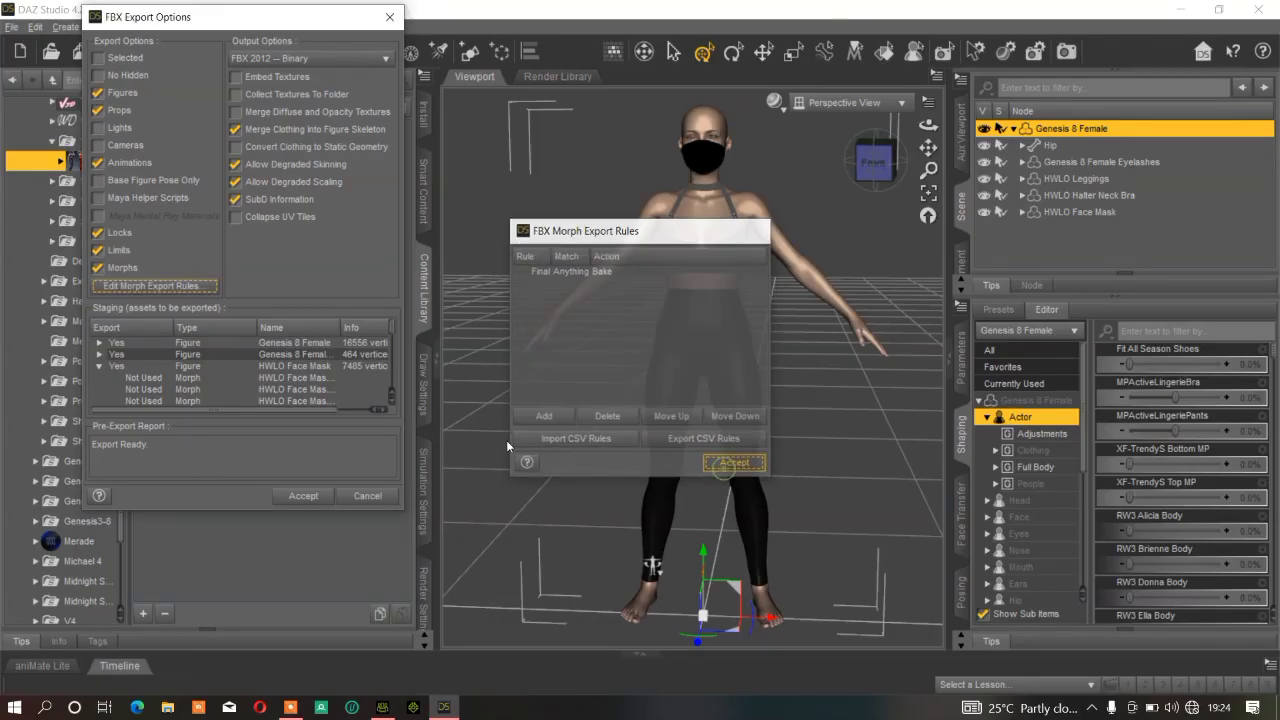
# - Add a new FBX morph export rule and set its match text to Face mask
pyautogui.click(130, 288)
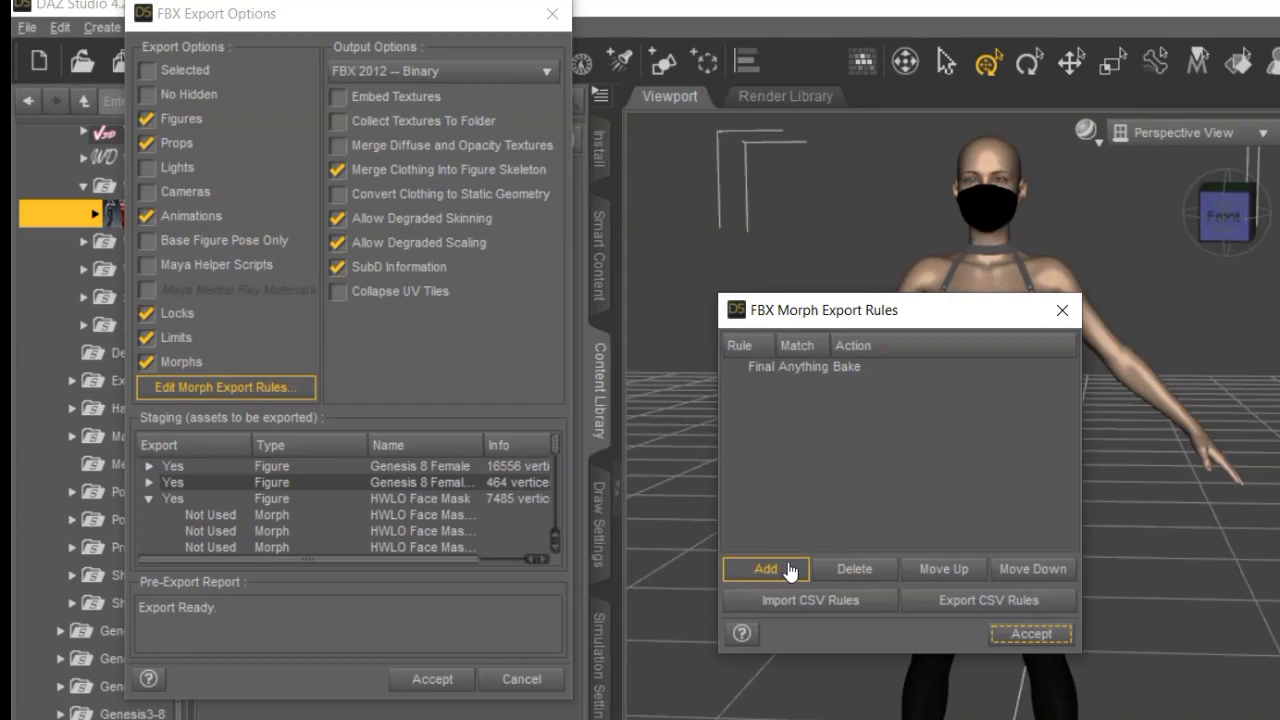
pyautogui.click(765, 569)
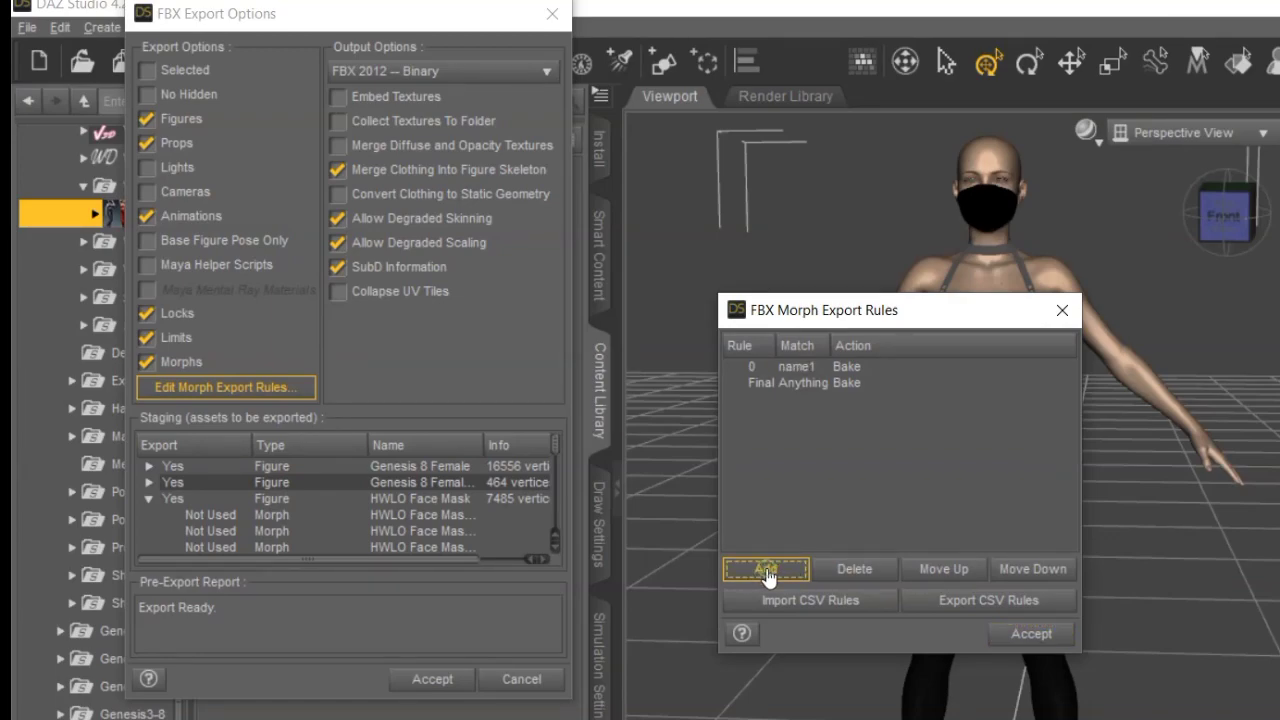
pyautogui.click(797, 367)
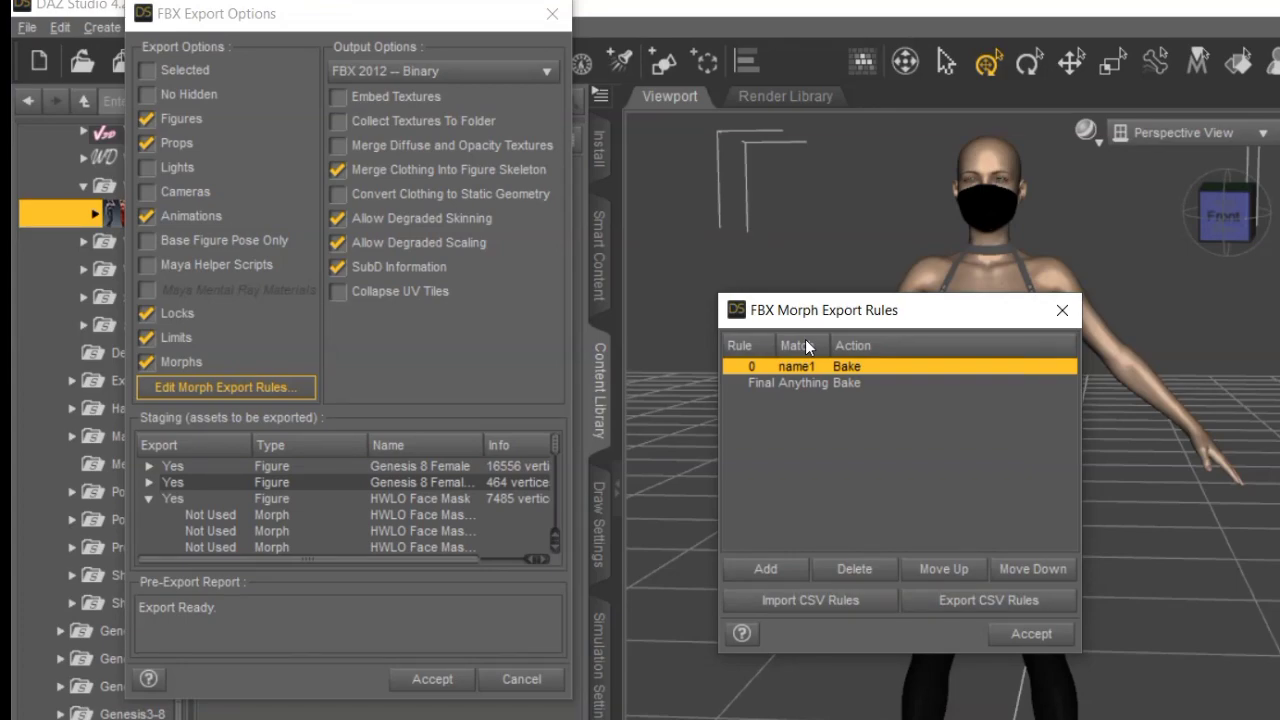
pyautogui.doubleClick(803, 366)
pyautogui.press('BackSpace')
pyautogui.press('BackSpace')
pyautogui.press('BackSpace')
pyautogui.press('BackSpace')
pyautogui.press('BackSpace')
pyautogui.write('Face')
pyautogui.write(' mask')
# - Set the Face mask rule's action to Export and accept the morph export rules
pyautogui.click(859, 366)
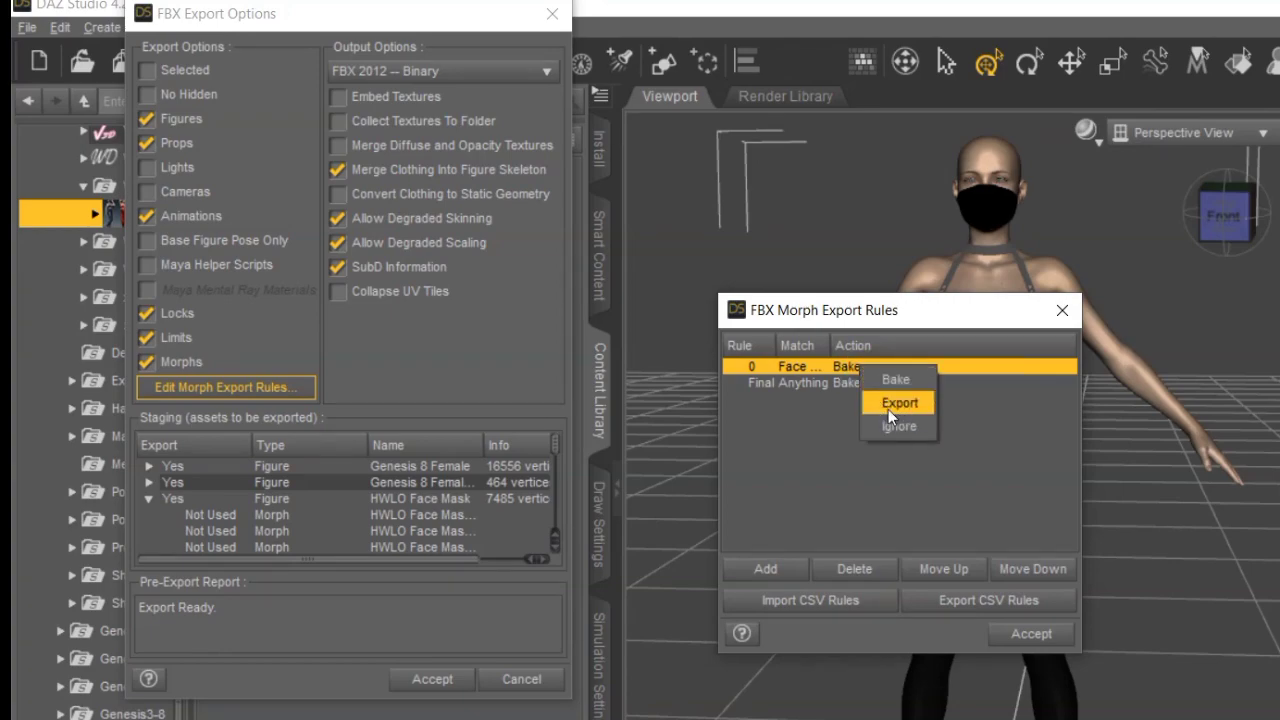
pyautogui.click(886, 407)
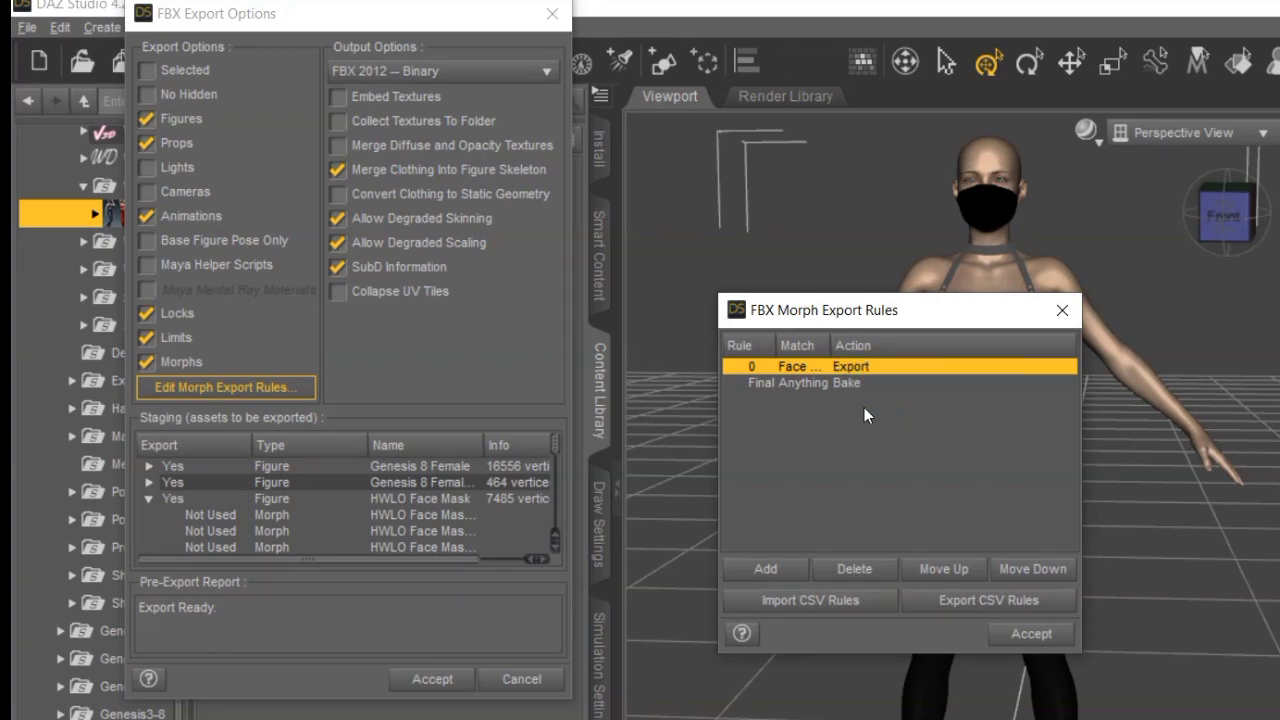
pyautogui.click(849, 368)
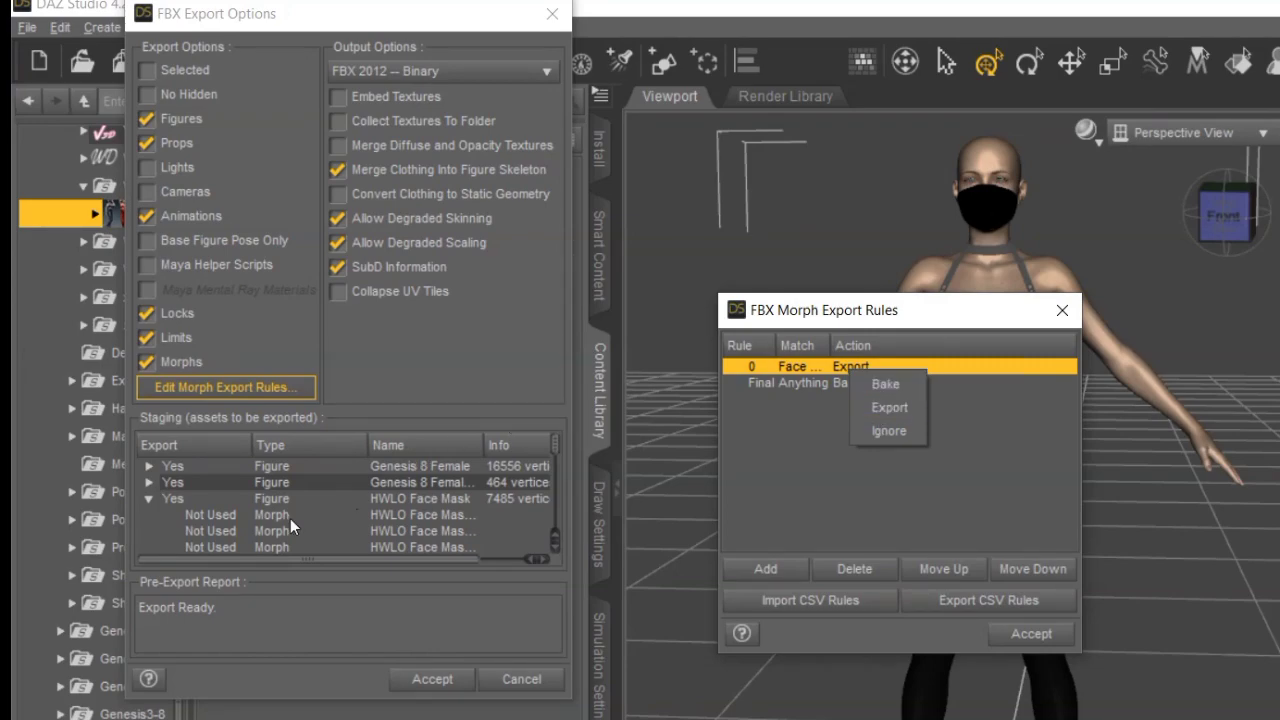
pyautogui.click(880, 407)
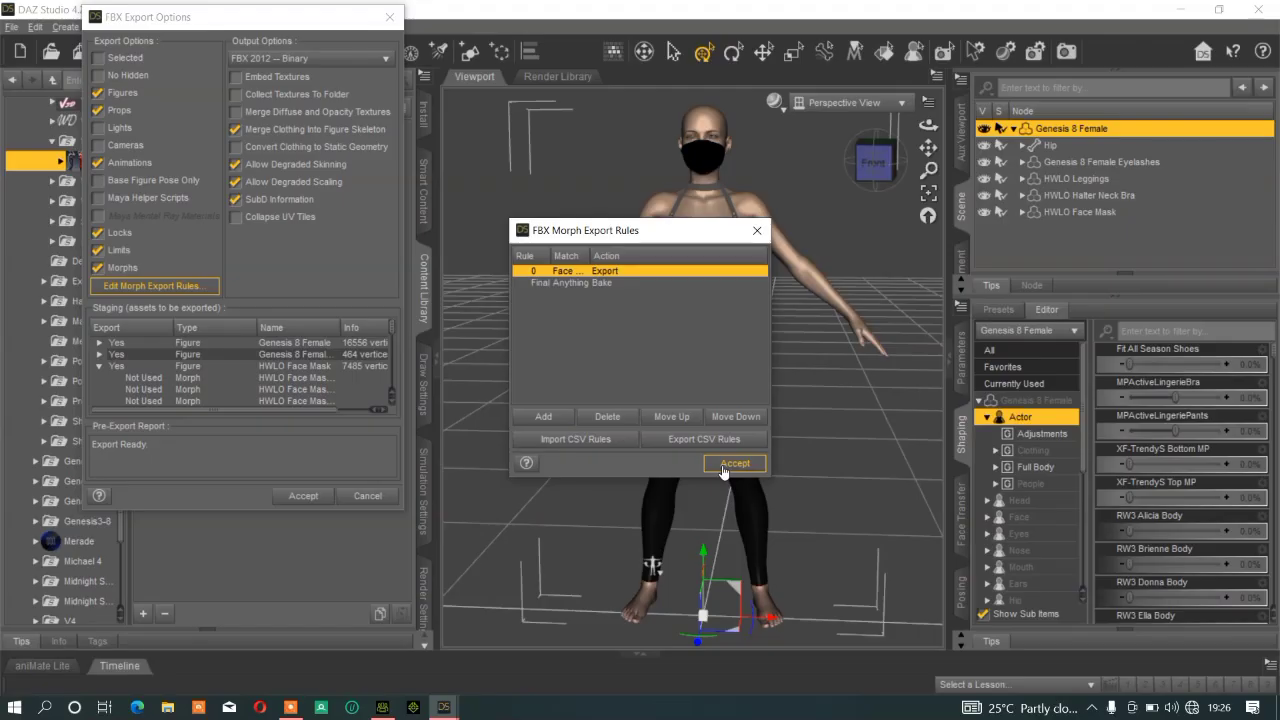
pyautogui.click(1030, 636)
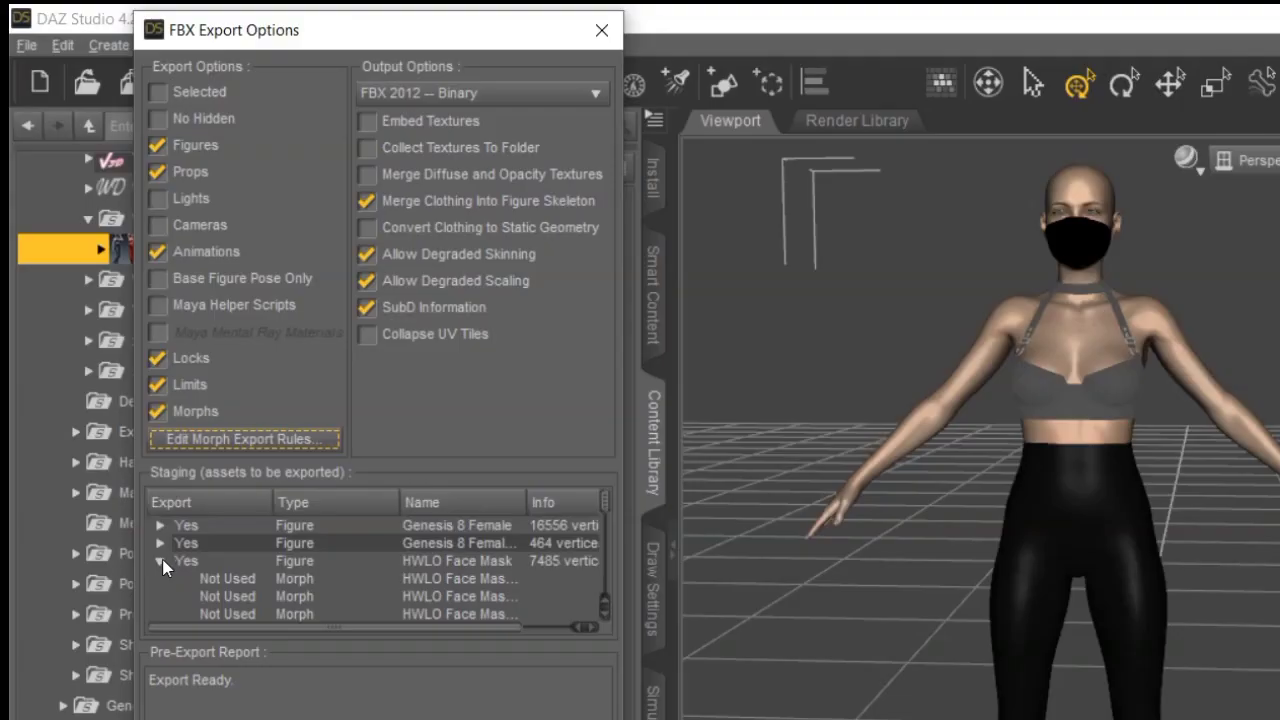
# - Examine the export status of the HWLO Face Mask's morphs among the staged assets
pyautogui.click(101, 367)
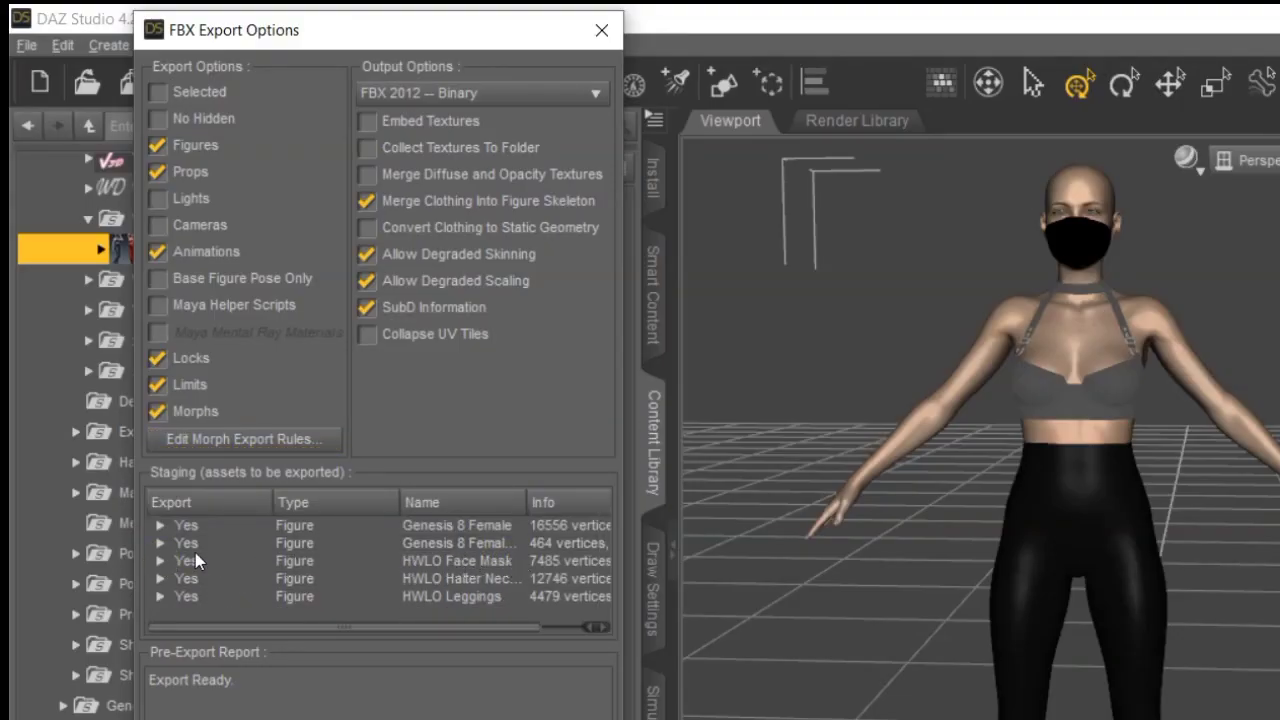
pyautogui.click(160, 561)
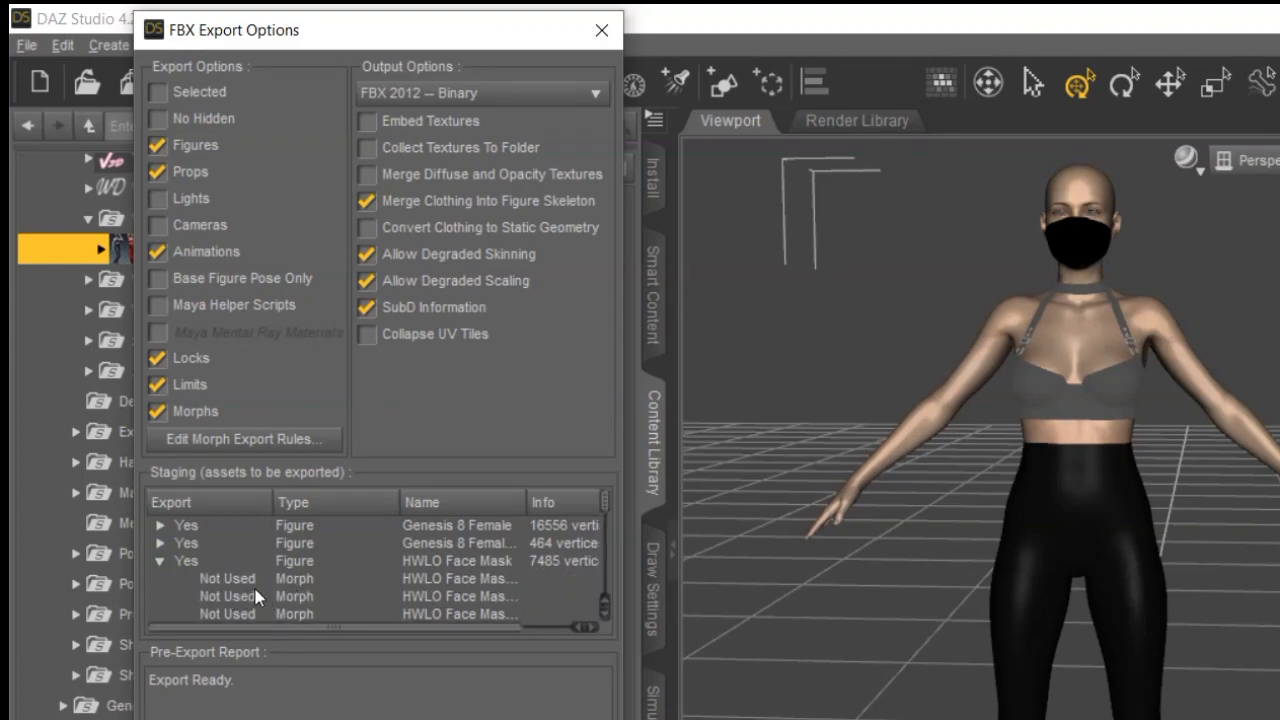
pyautogui.scroll(-3, 206, 579)
pyautogui.scroll(-8, 206, 579)
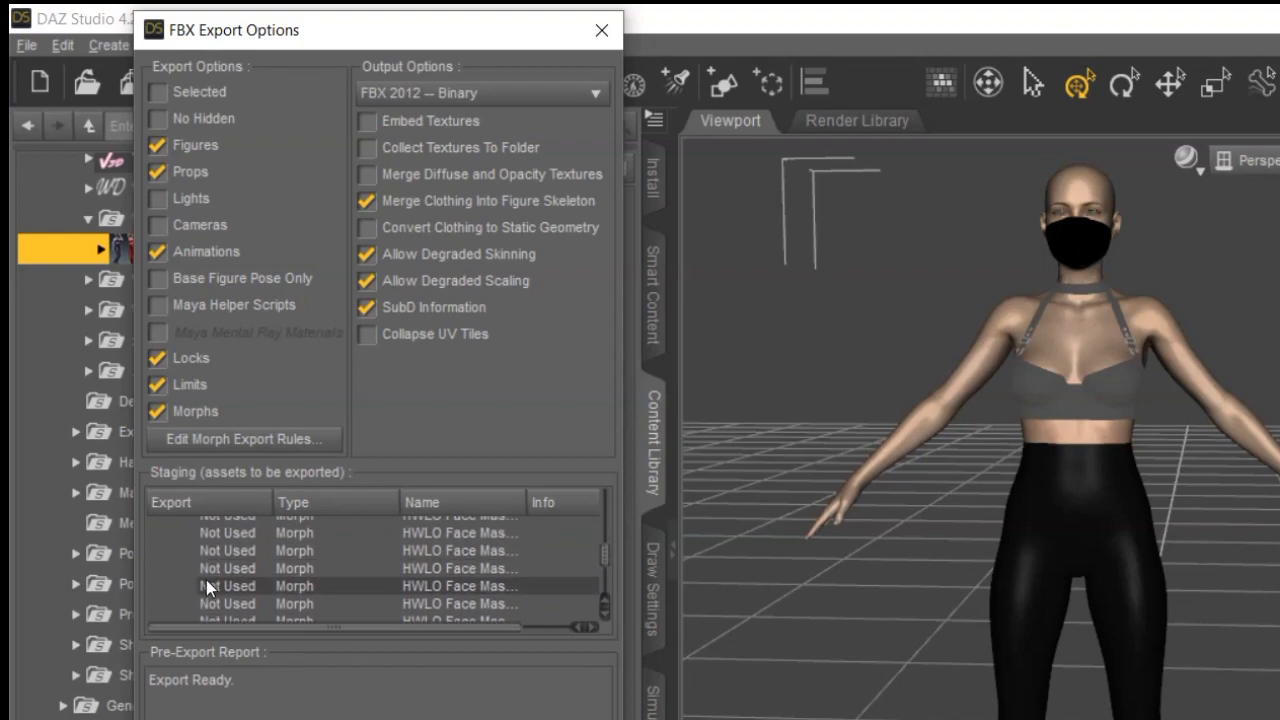
pyautogui.scroll(2, 206, 579)
pyautogui.scroll(3, 206, 579)
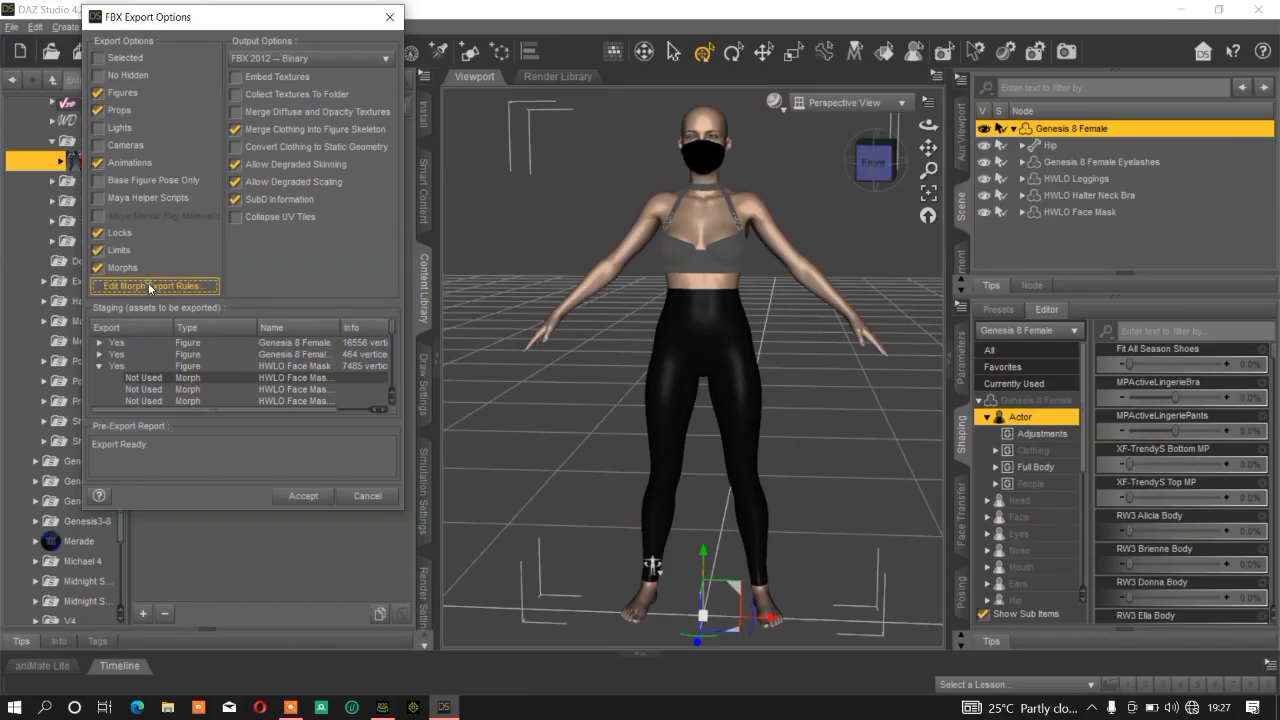
# - Change the morph rule's match text to HWLO Face mask, accept the rules and recheck the mask's staged morphs
pyautogui.click(380, 287)
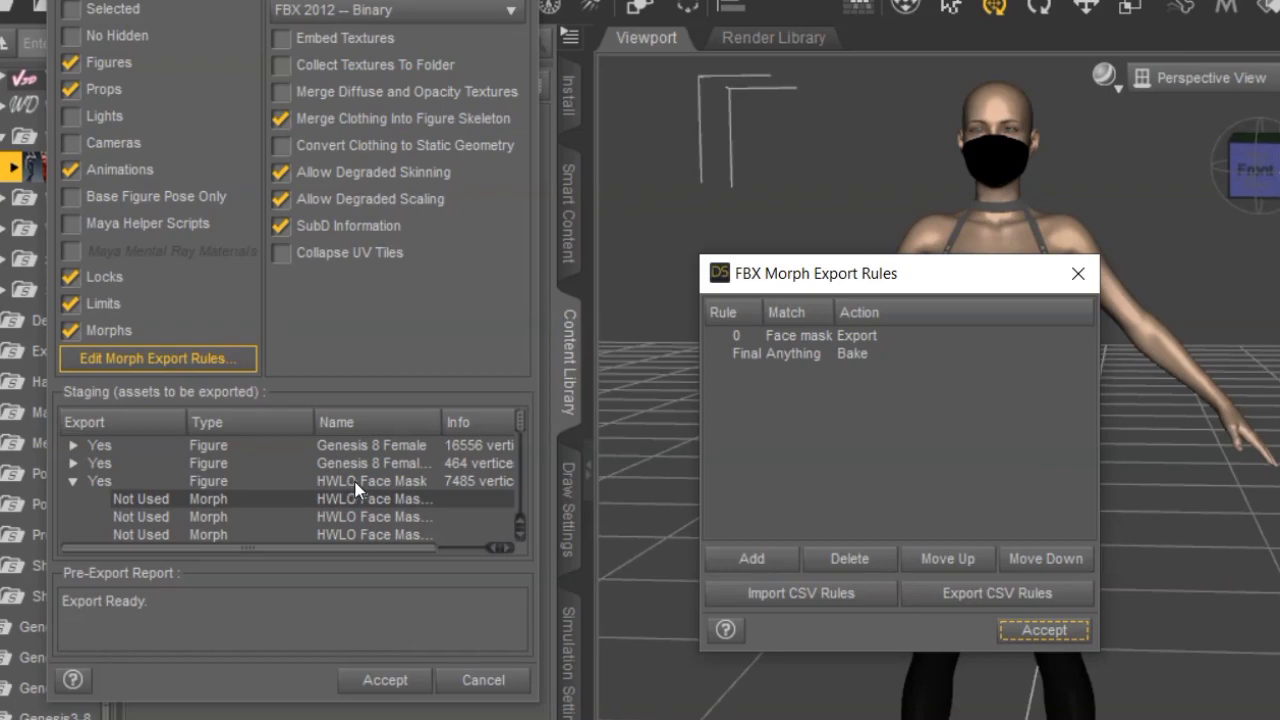
pyautogui.click(800, 337)
pyautogui.click(789, 336)
pyautogui.moveTo(834, 336); pyautogui.dragTo(765, 338)
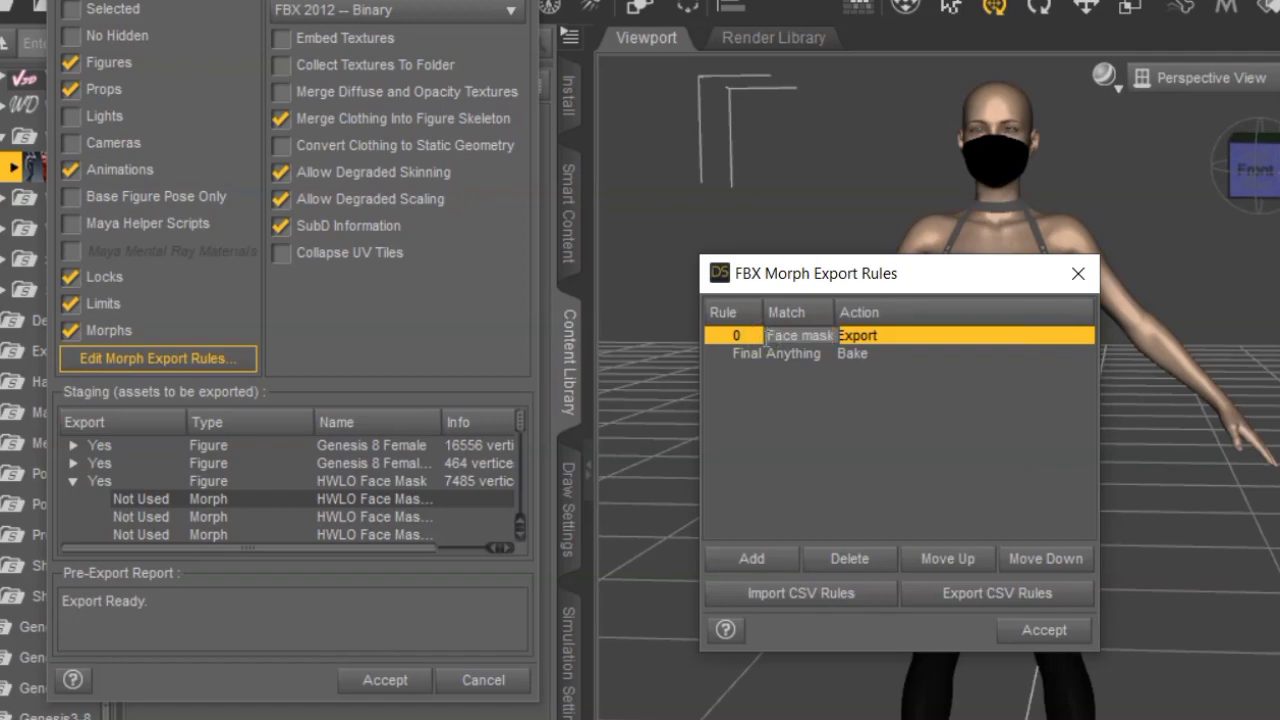
pyautogui.write('HWLO')
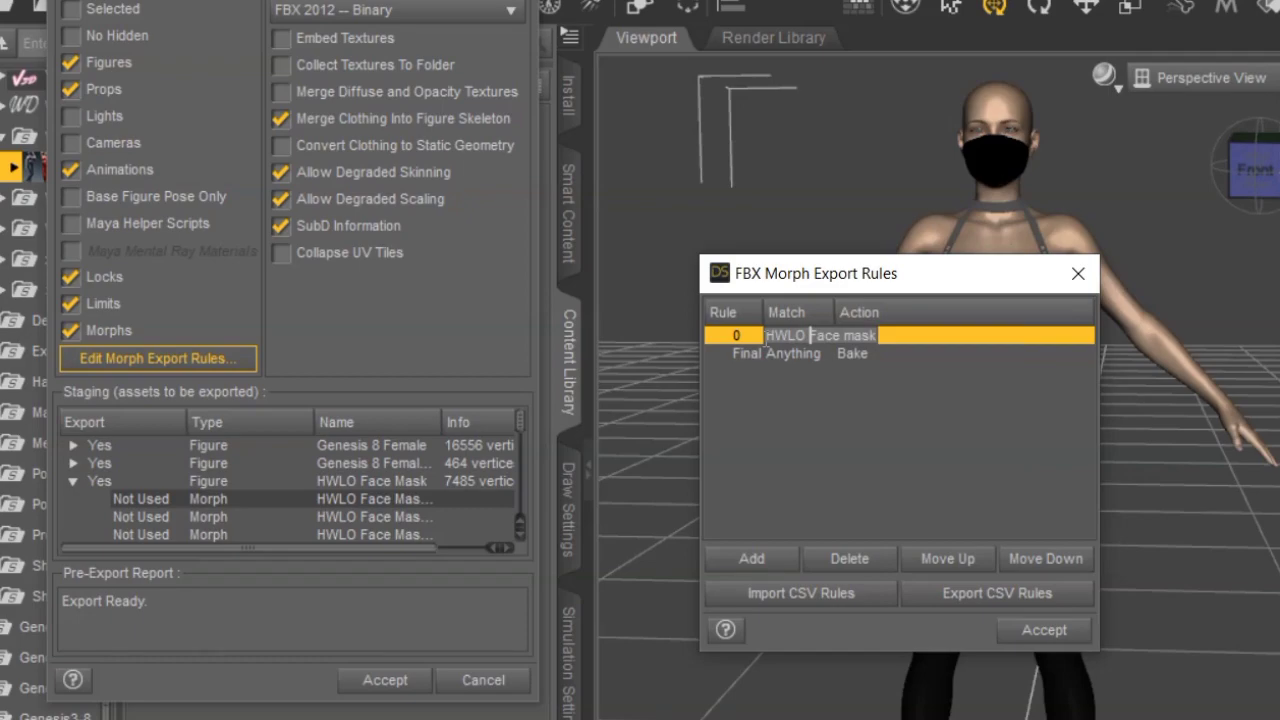
pyautogui.press('Return')
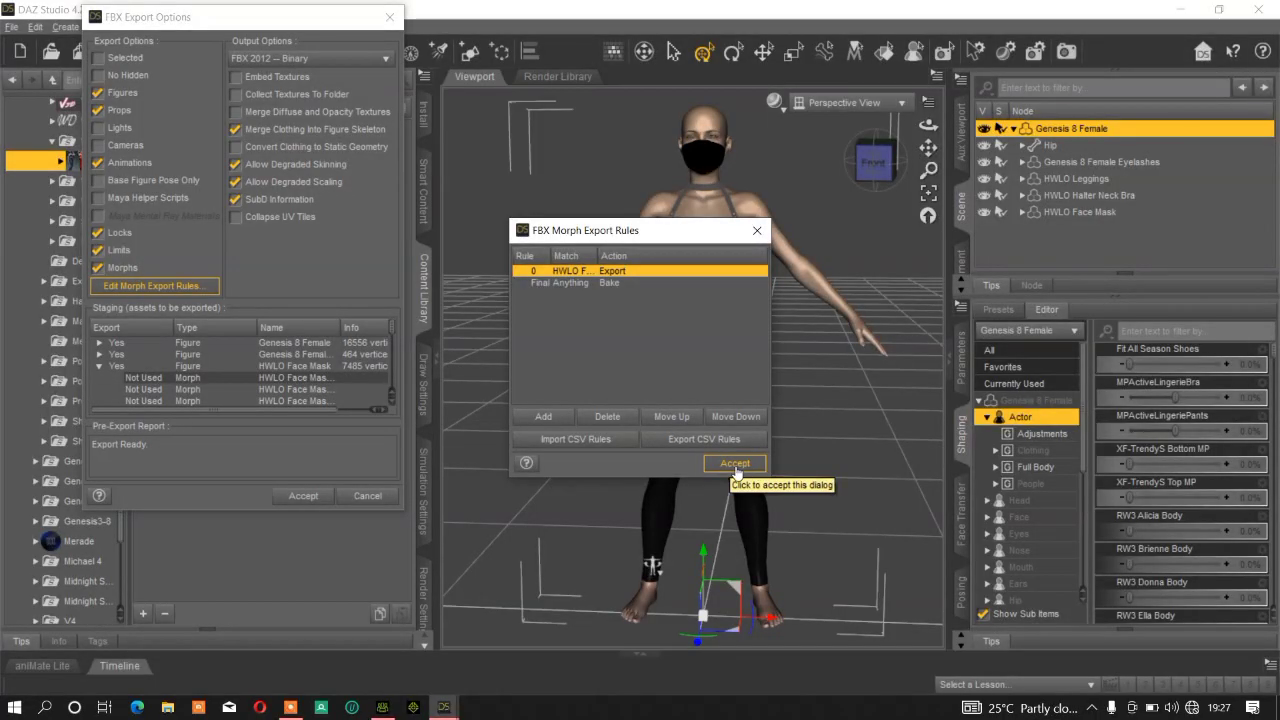
pyautogui.click(1030, 640)
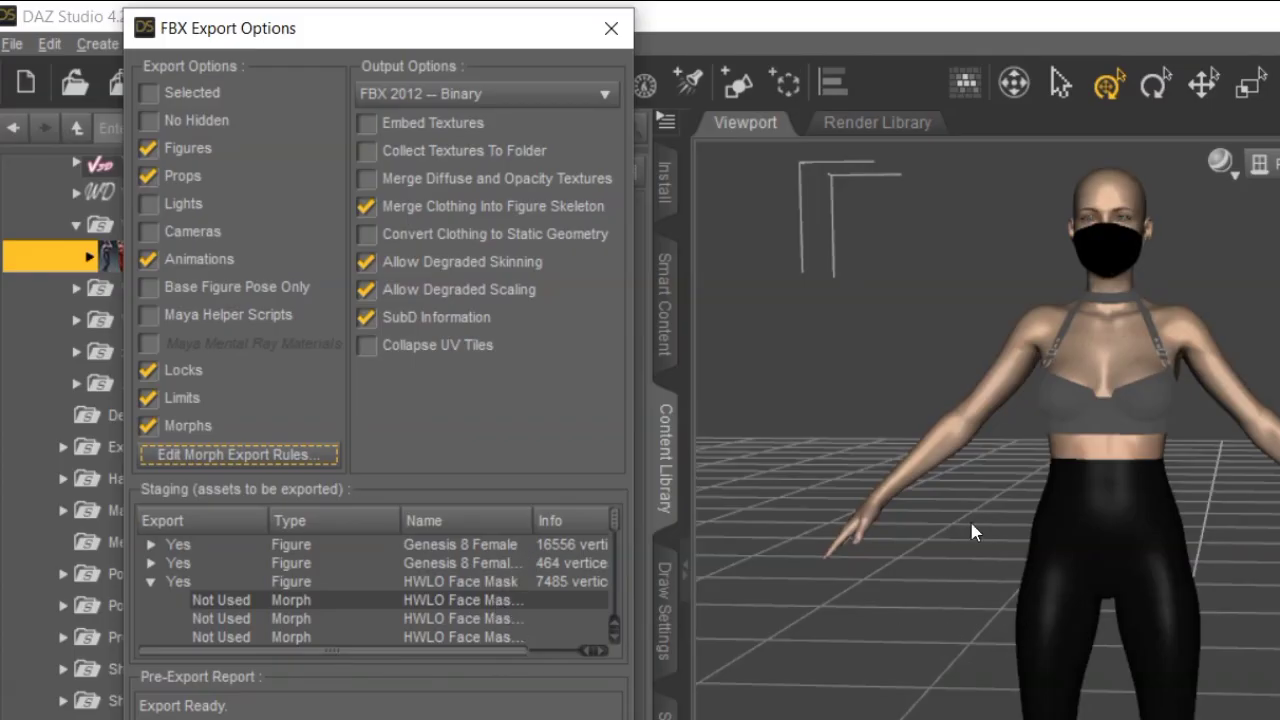
pyautogui.click(152, 583)
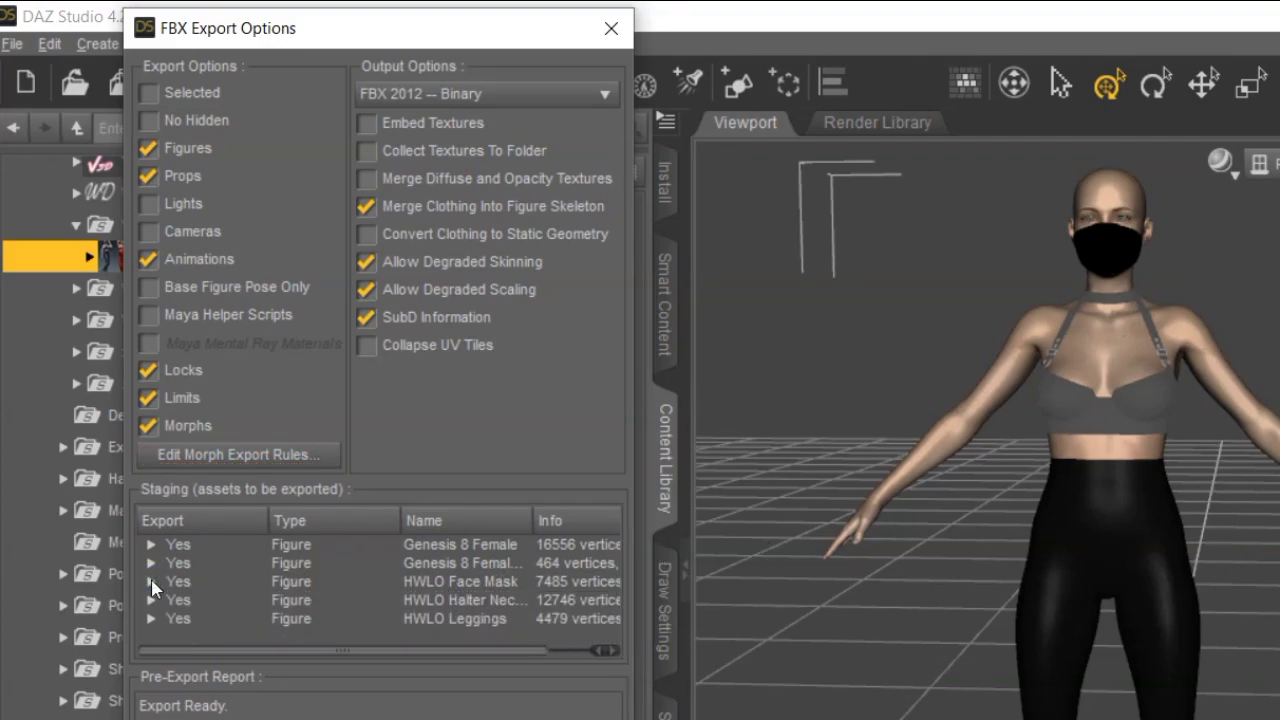
pyautogui.click(151, 582)
# - Correct the rule's match text to HWLO Face Mask with a capital M, accept it and check the mask's staged morphs
pyautogui.click(238, 454)
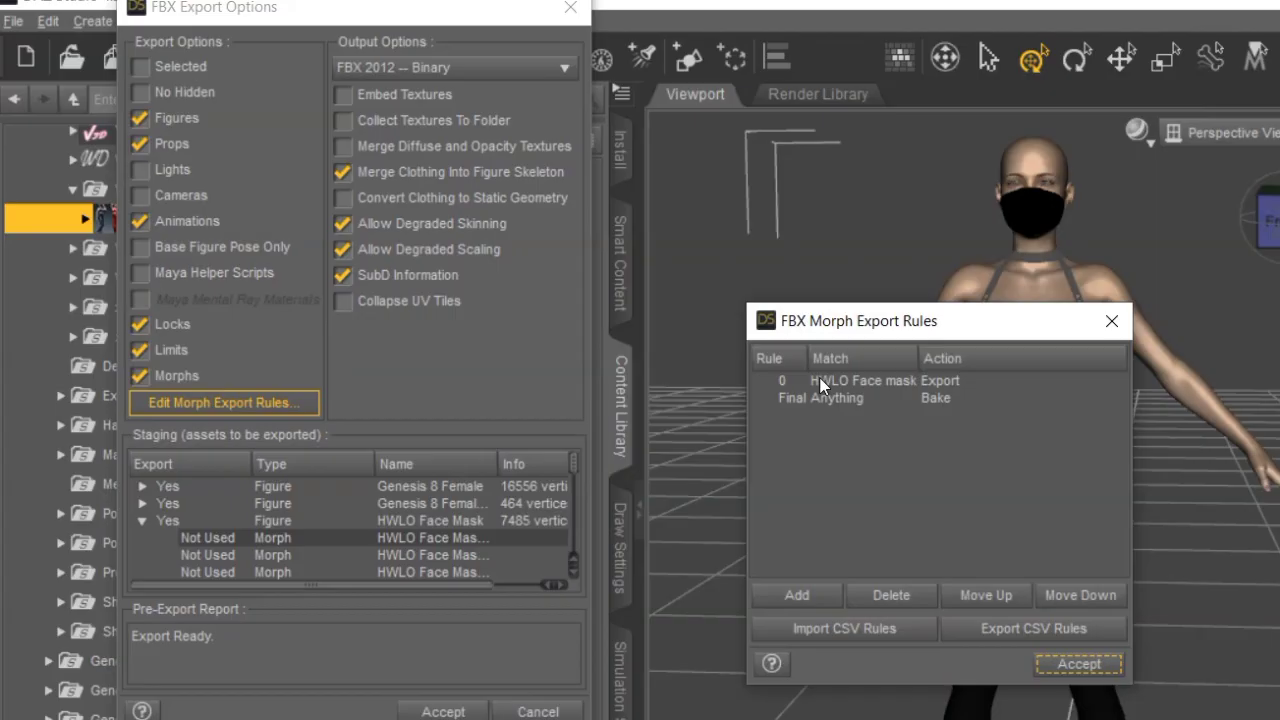
pyautogui.click(883, 376)
pyautogui.click(886, 380)
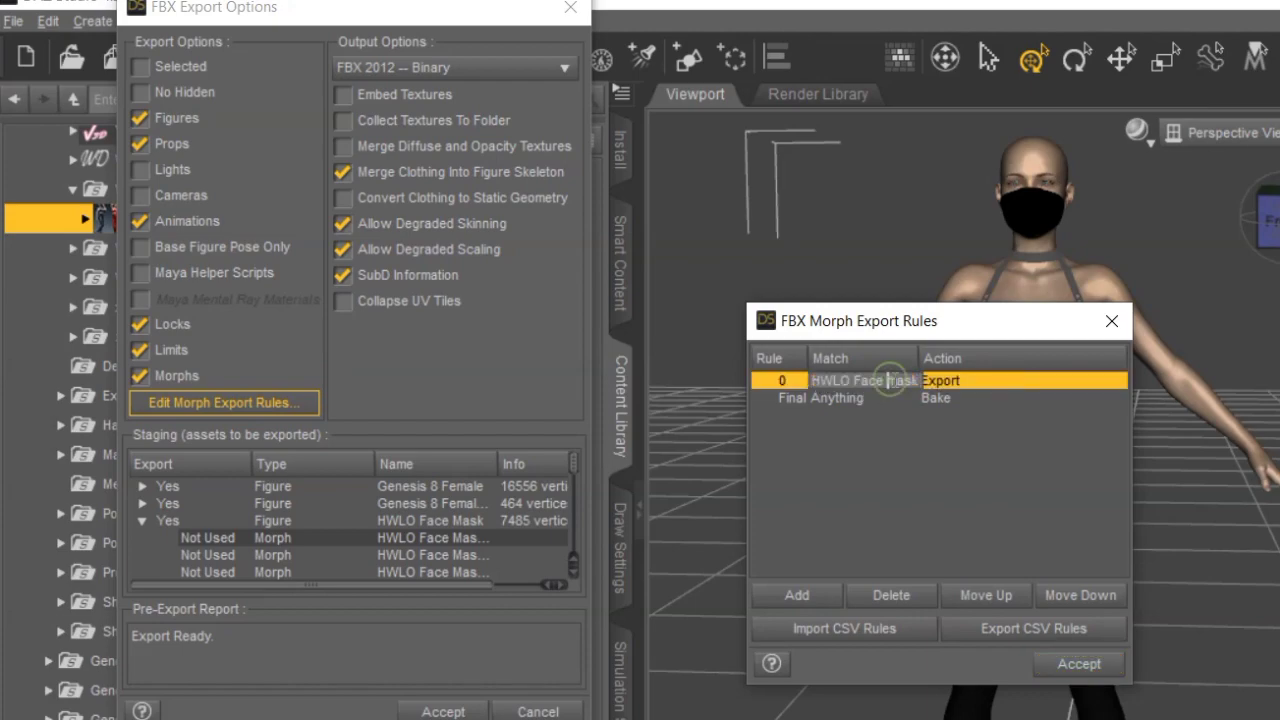
pyautogui.press('Delete')
pyautogui.write('M')
pyautogui.press('Return')
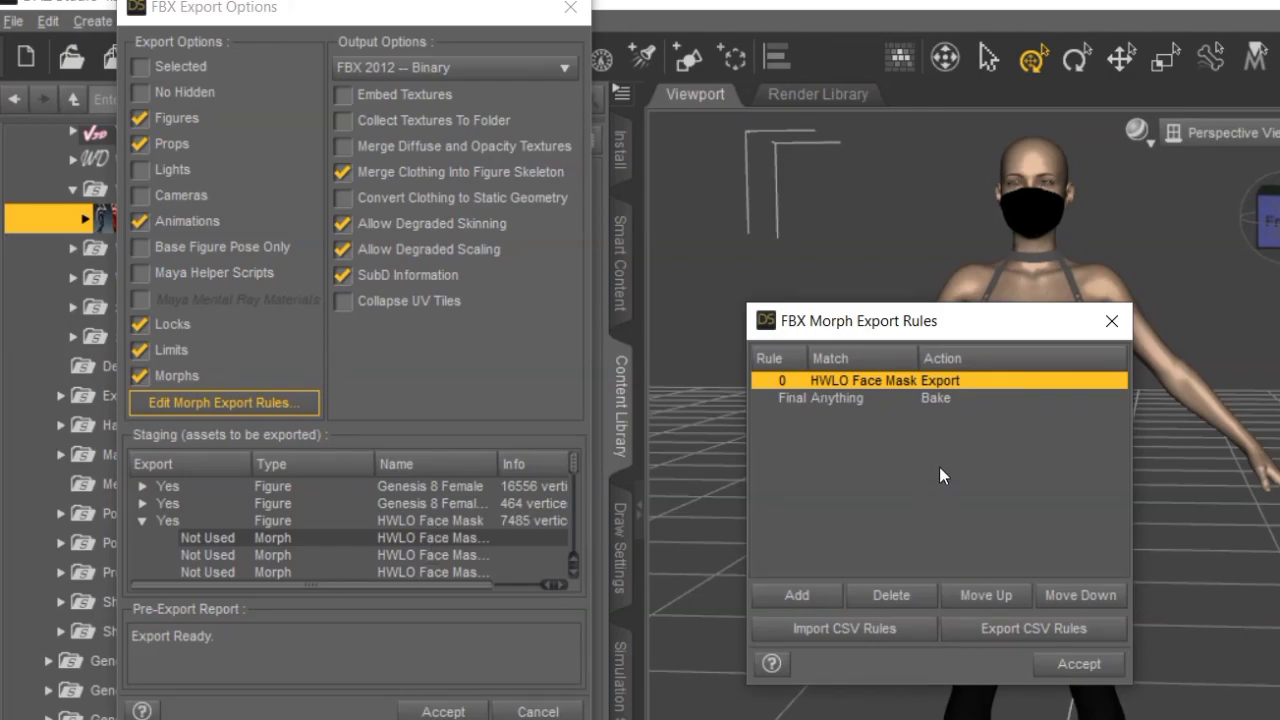
pyautogui.click(1082, 663)
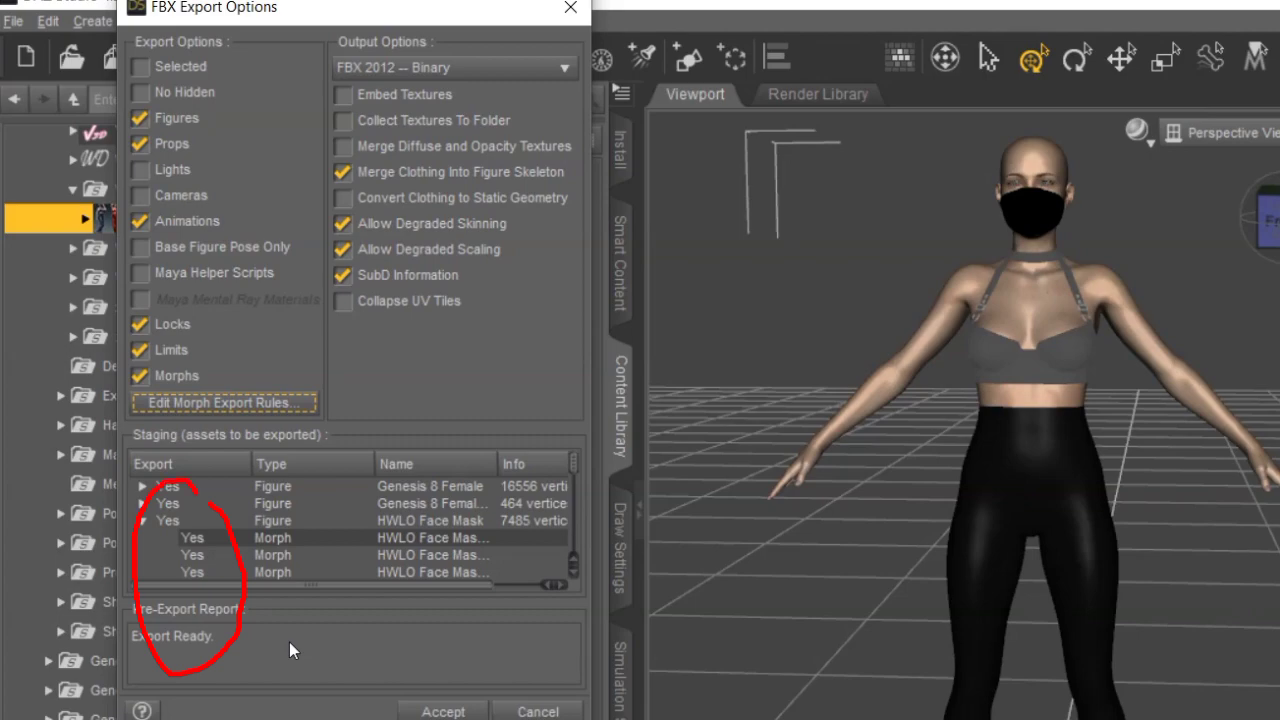
pyautogui.scroll(-3, 214, 543)
pyautogui.scroll(5, 213, 545)
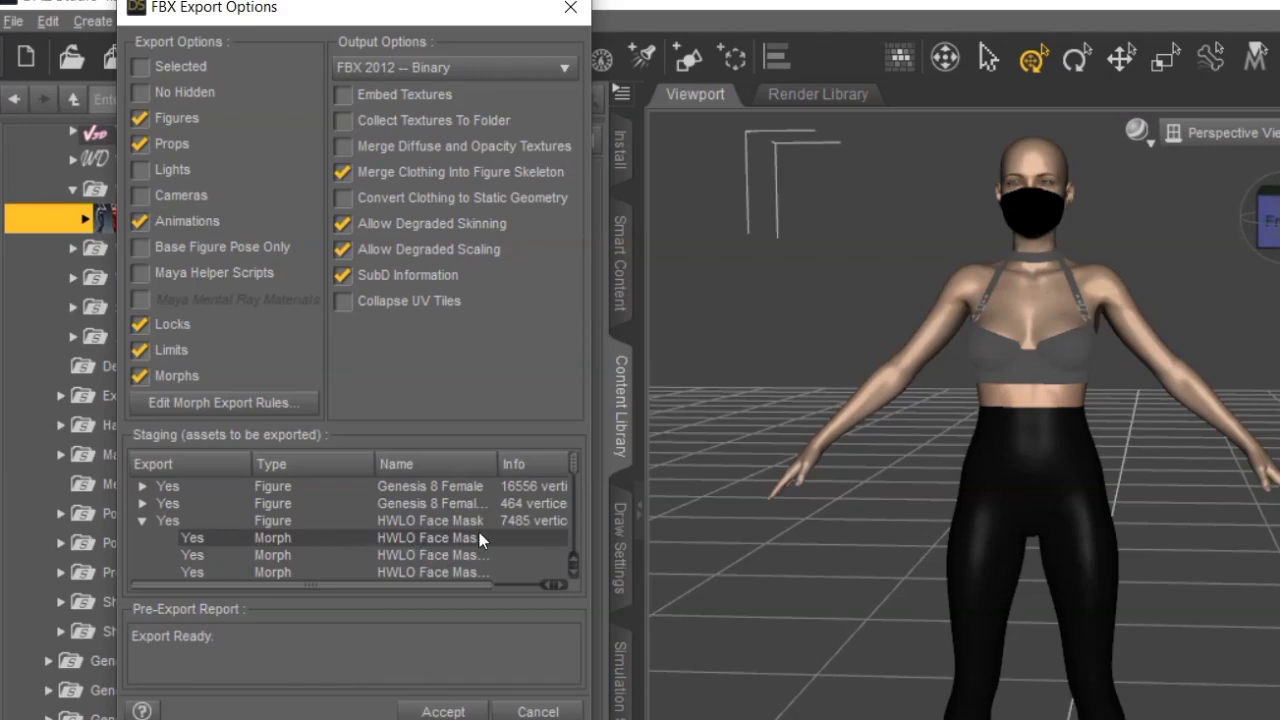
# - Try the match text HWLO Face mask with a lowercase m, accept the rules and recheck the rule list
pyautogui.click(228, 402)
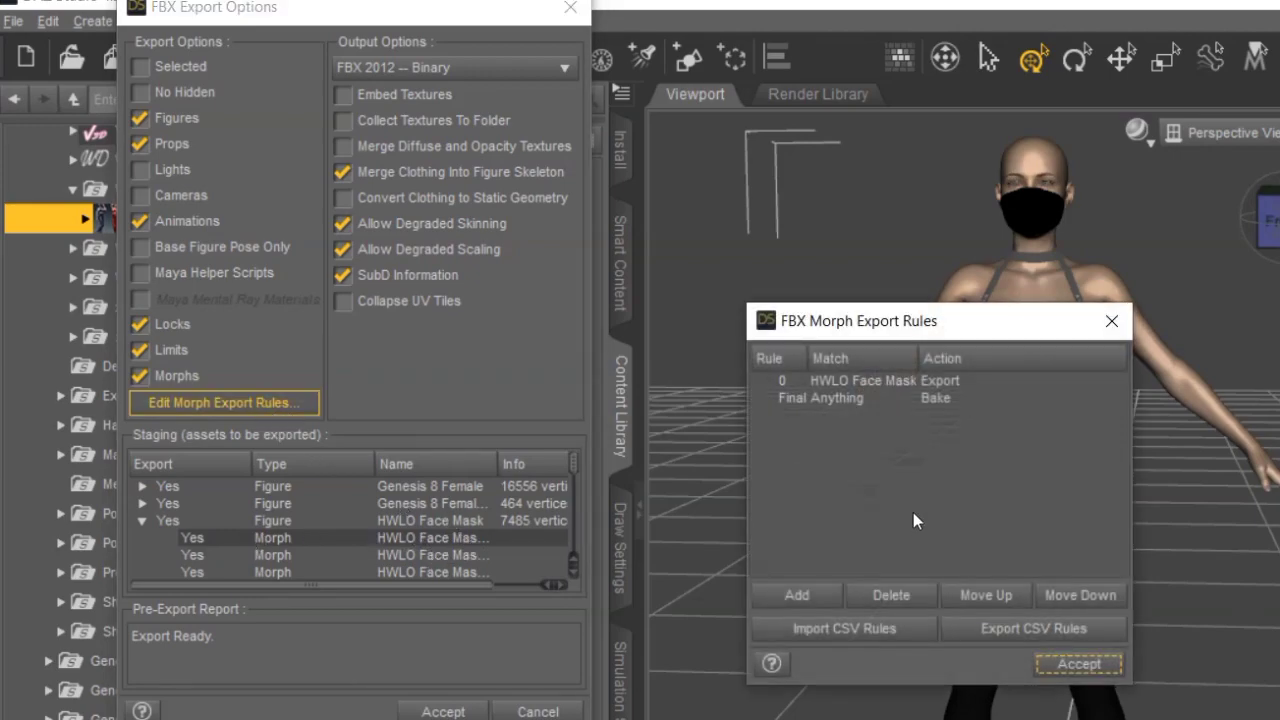
pyautogui.click(885, 380)
pyautogui.click(886, 381)
pyautogui.click(897, 382)
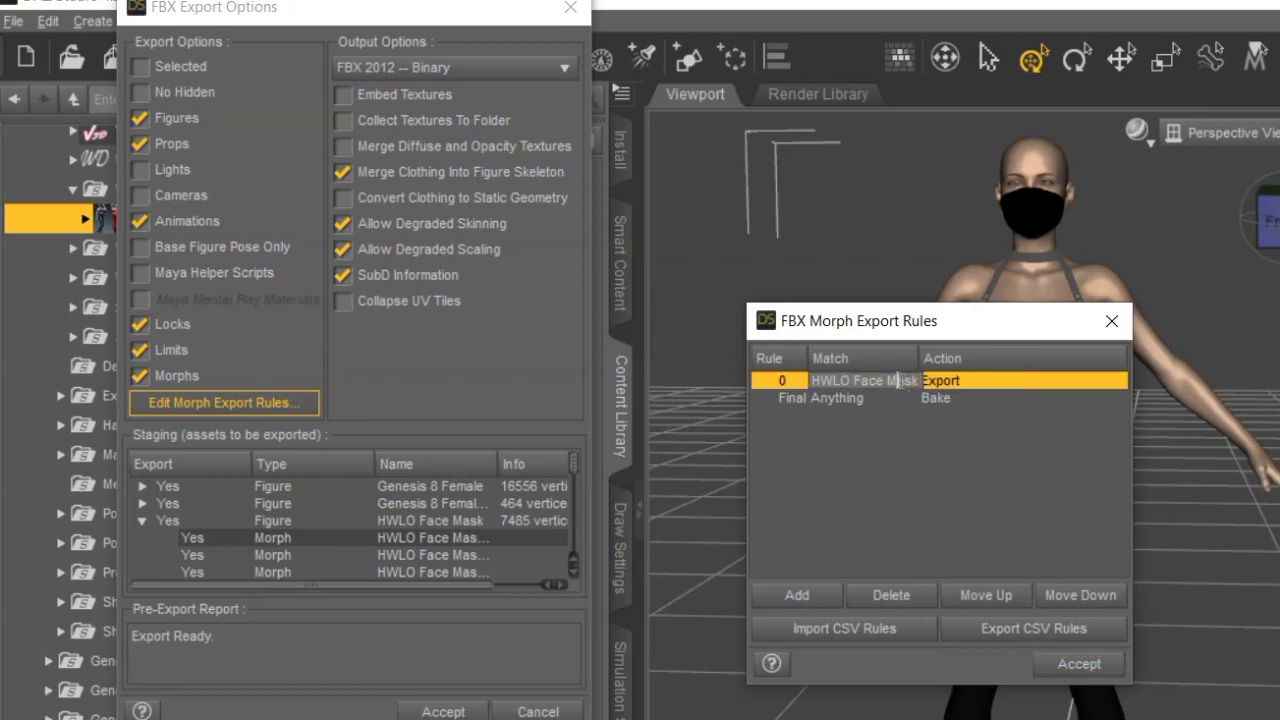
pyautogui.press('BackSpace')
pyautogui.write('m')
pyautogui.press('Return')
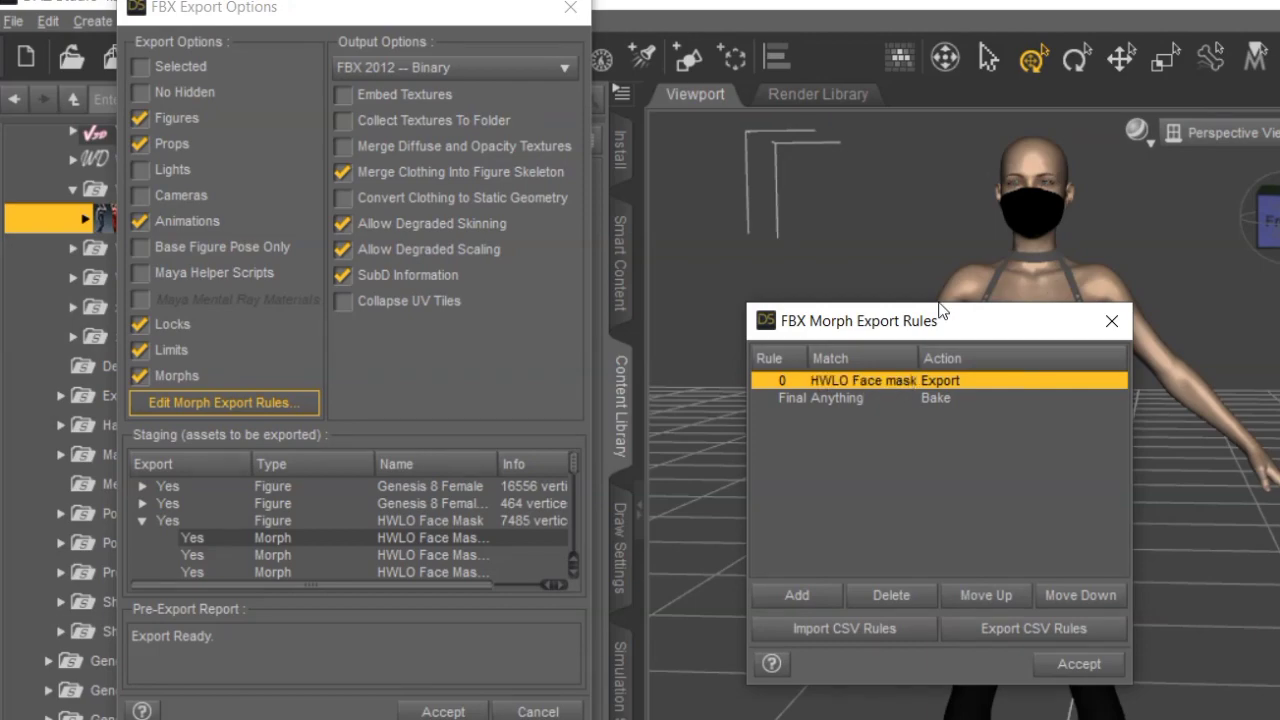
pyautogui.click(1079, 680)
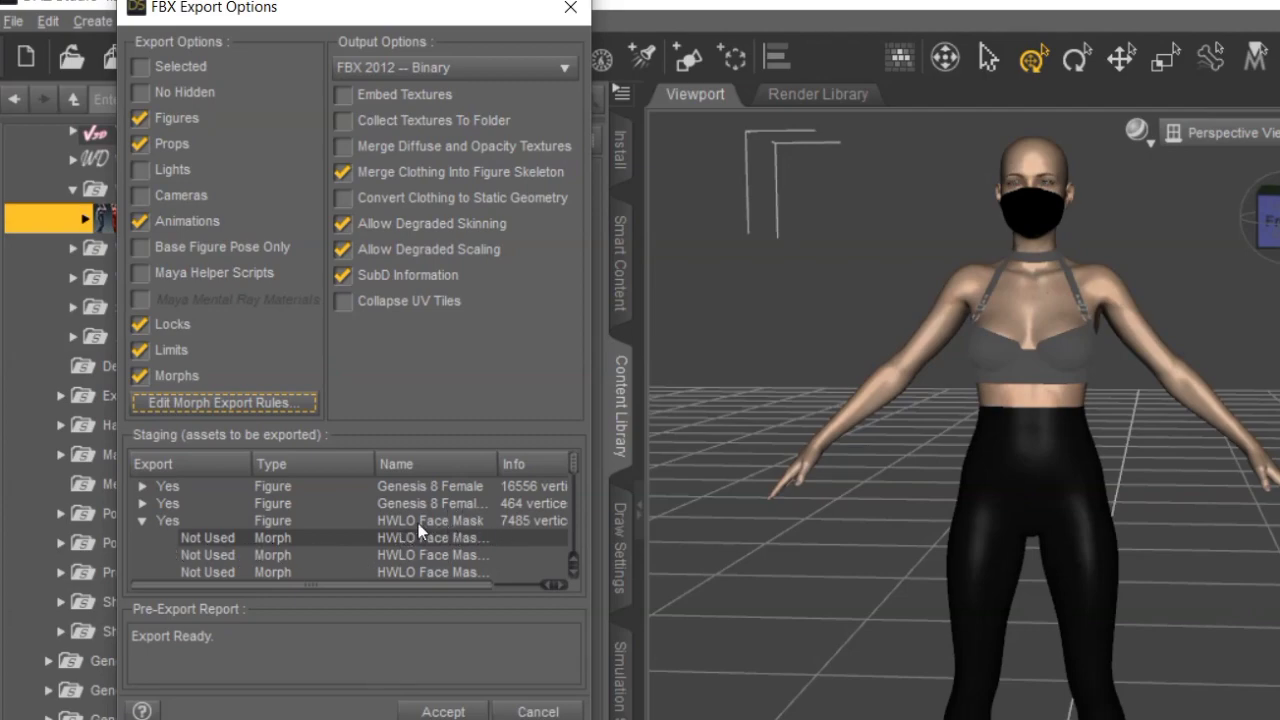
pyautogui.click(222, 402)
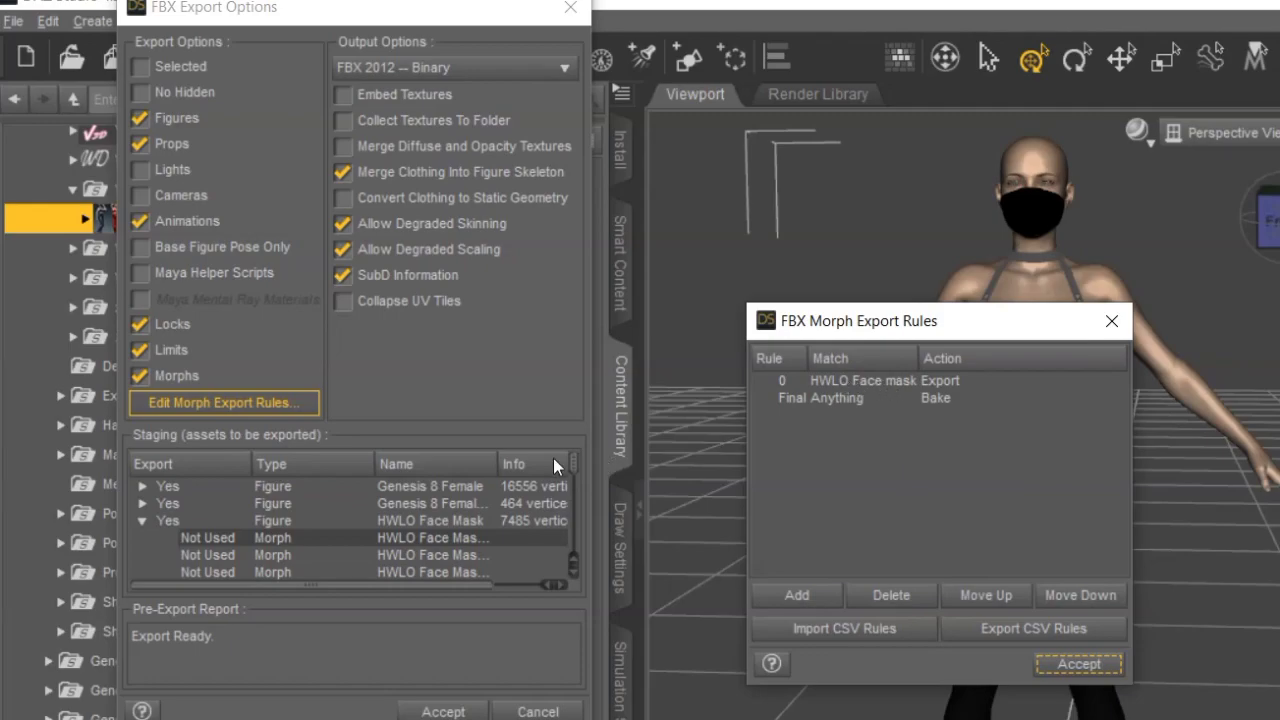
pyautogui.click(1079, 664)
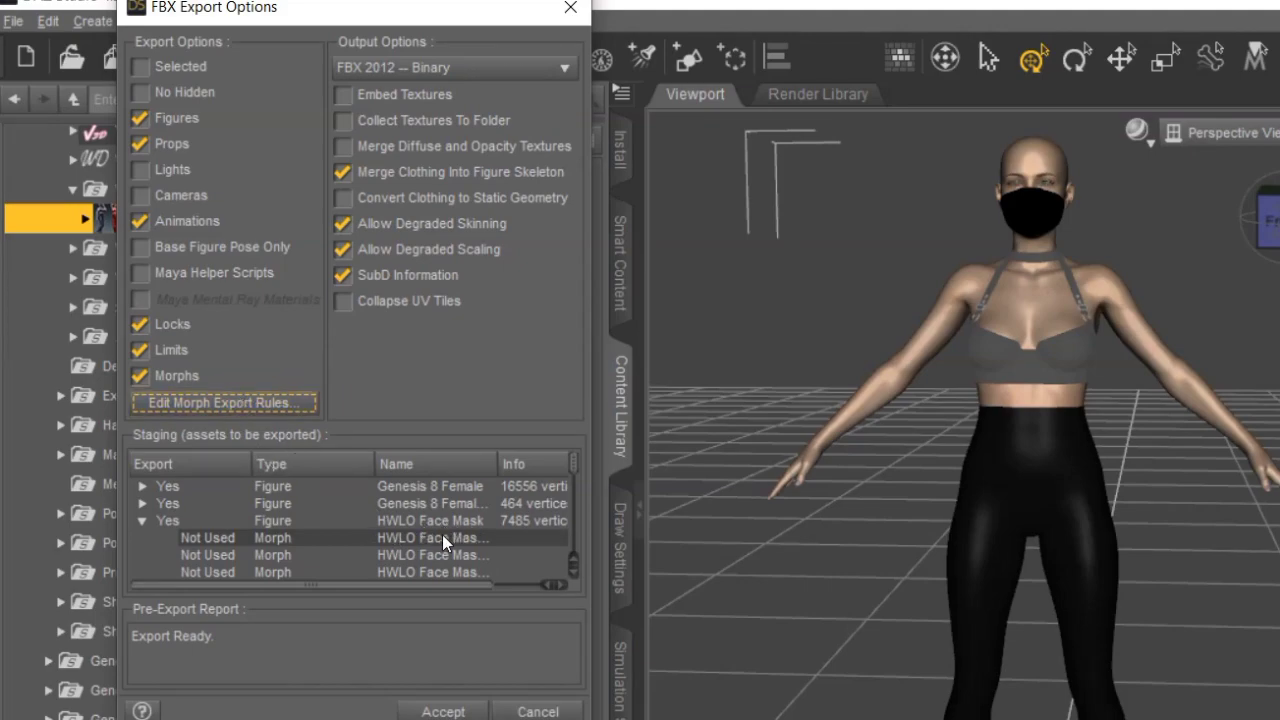
# - Set the rule's match text back to HWLO Face Mask, keep its Export action and accept the rules
pyautogui.click(264, 402)
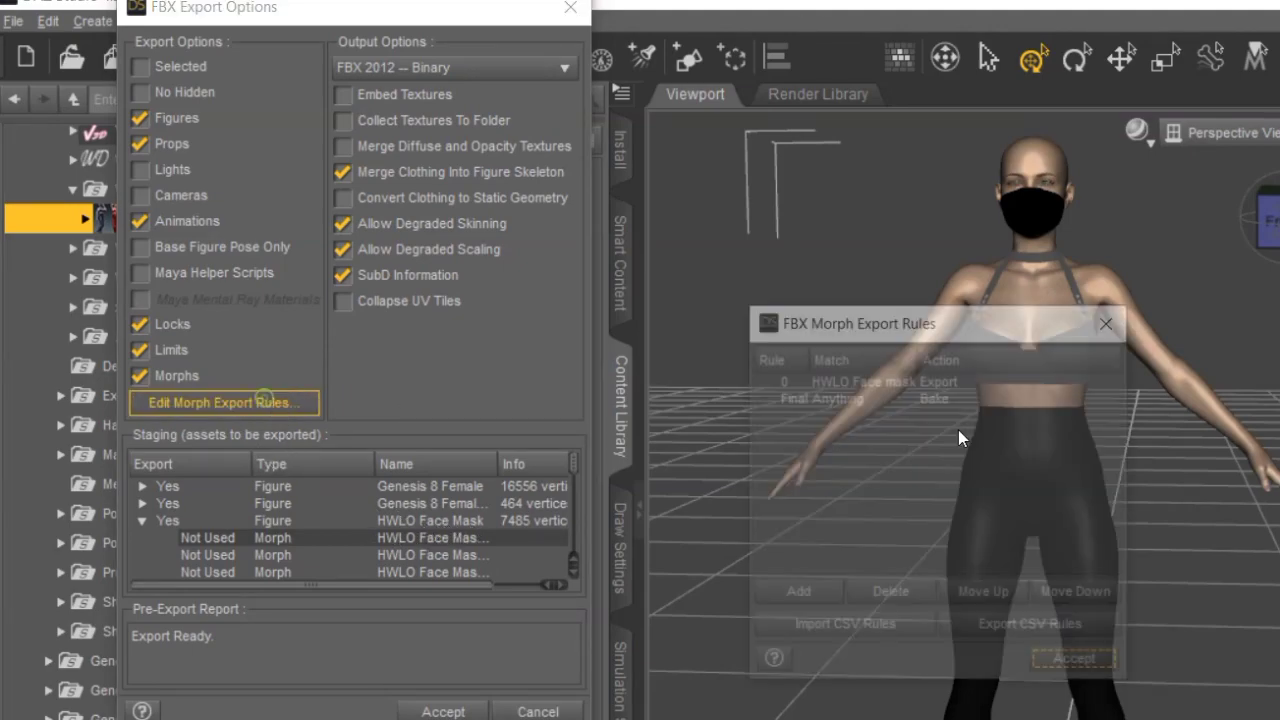
pyautogui.click(850, 376)
pyautogui.click(898, 382)
pyautogui.click(898, 382)
pyautogui.press('BackSpace')
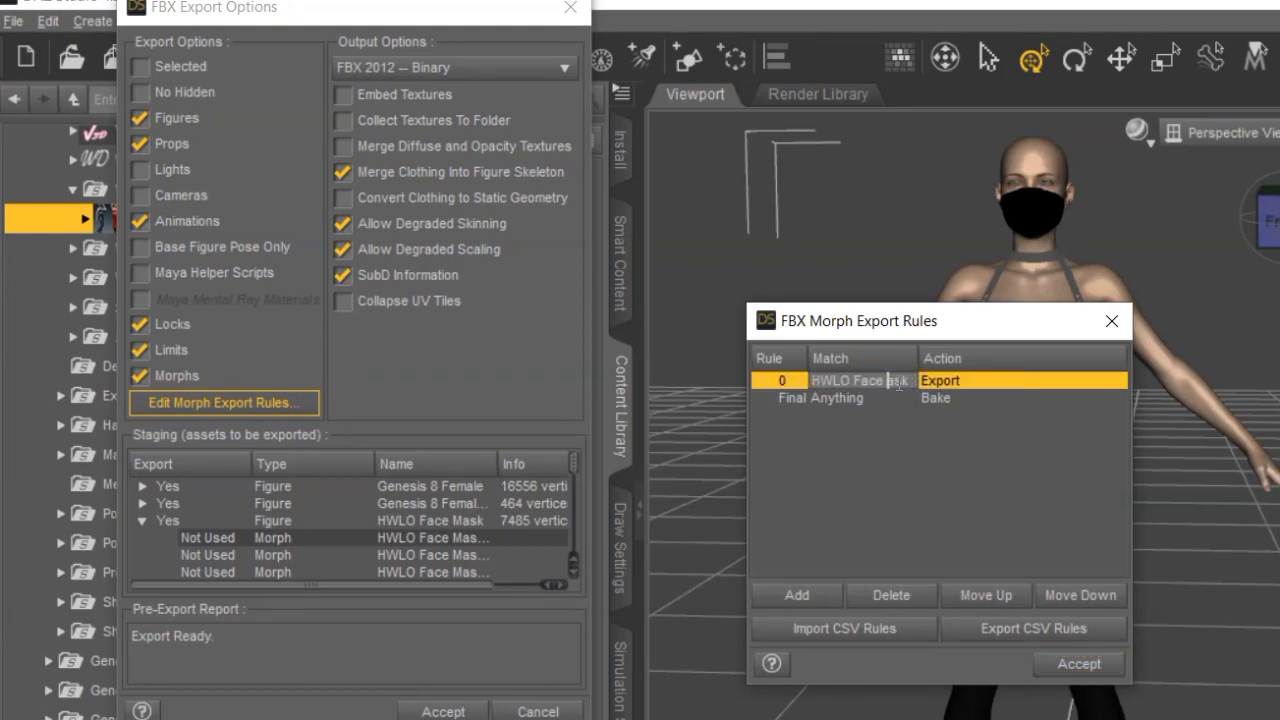
pyautogui.write('M')
pyautogui.press('Return')
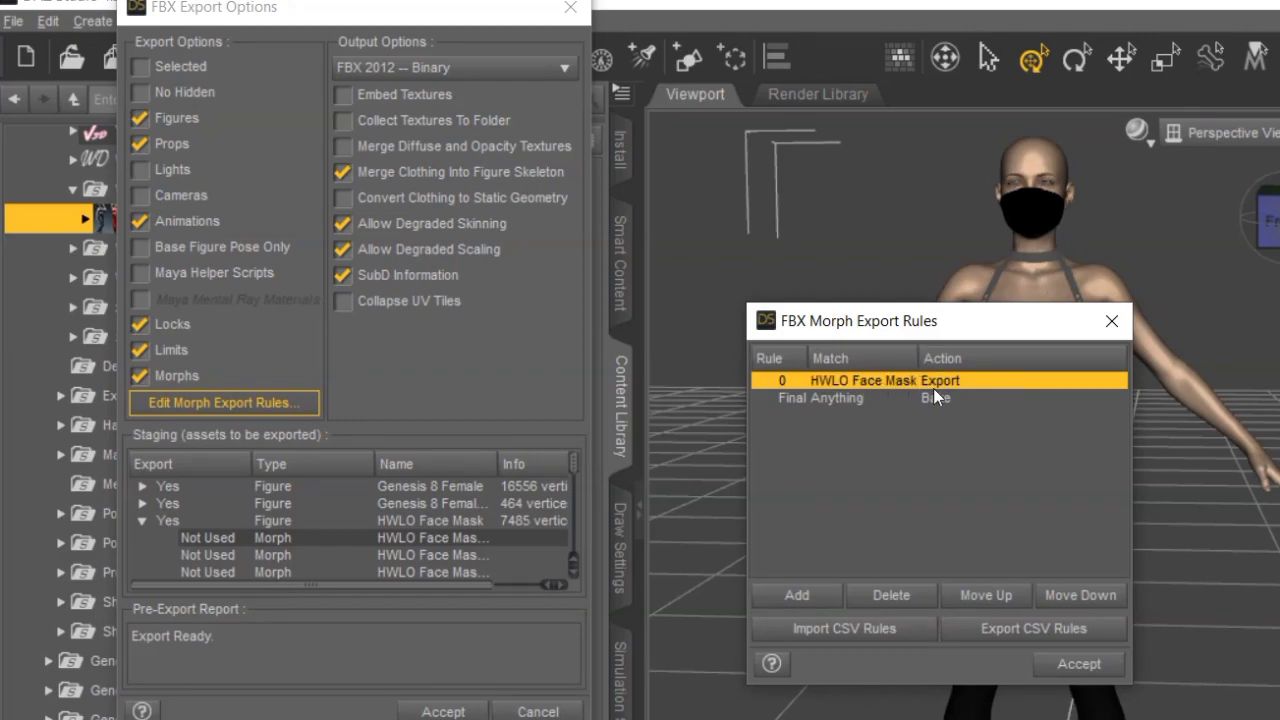
pyautogui.click(935, 380)
pyautogui.click(980, 420)
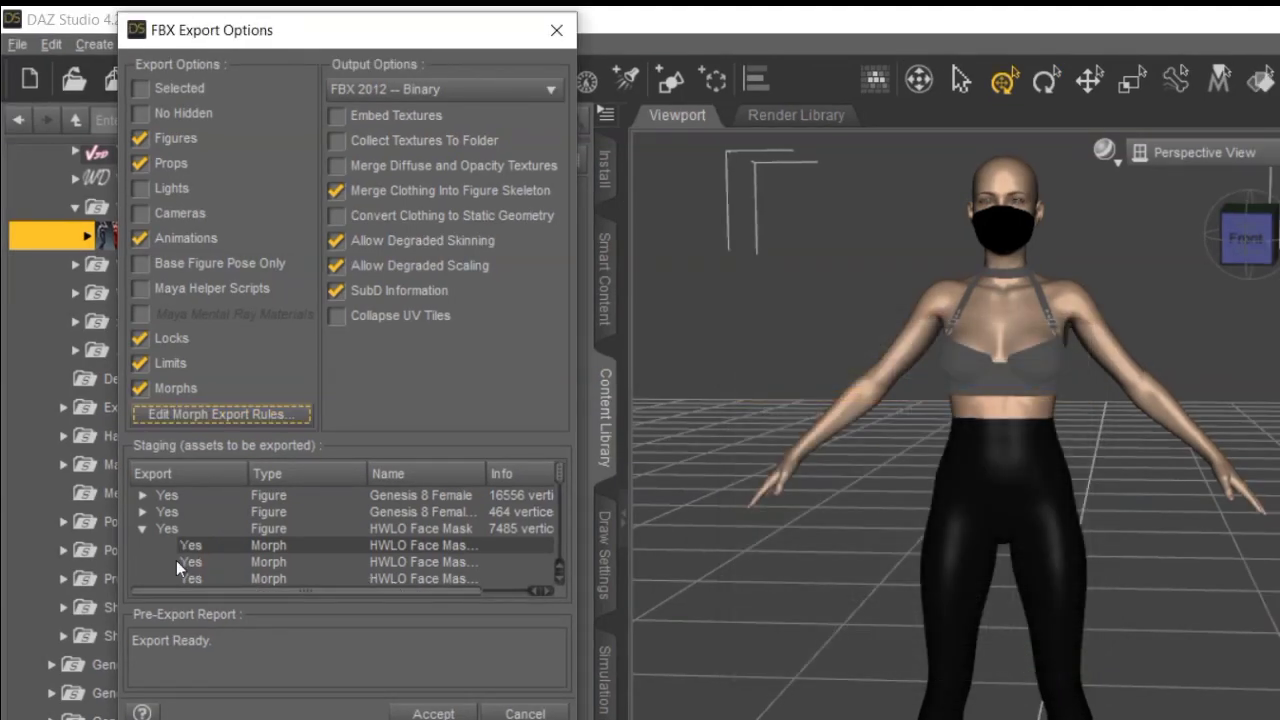
# - Review the export status of the staged face mask morphs and the HWLO Halter Neck Bra's morphs
pyautogui.scroll(-5, 186, 553)
pyautogui.scroll(-1, 200, 548)
pyautogui.scroll(5, 194, 545)
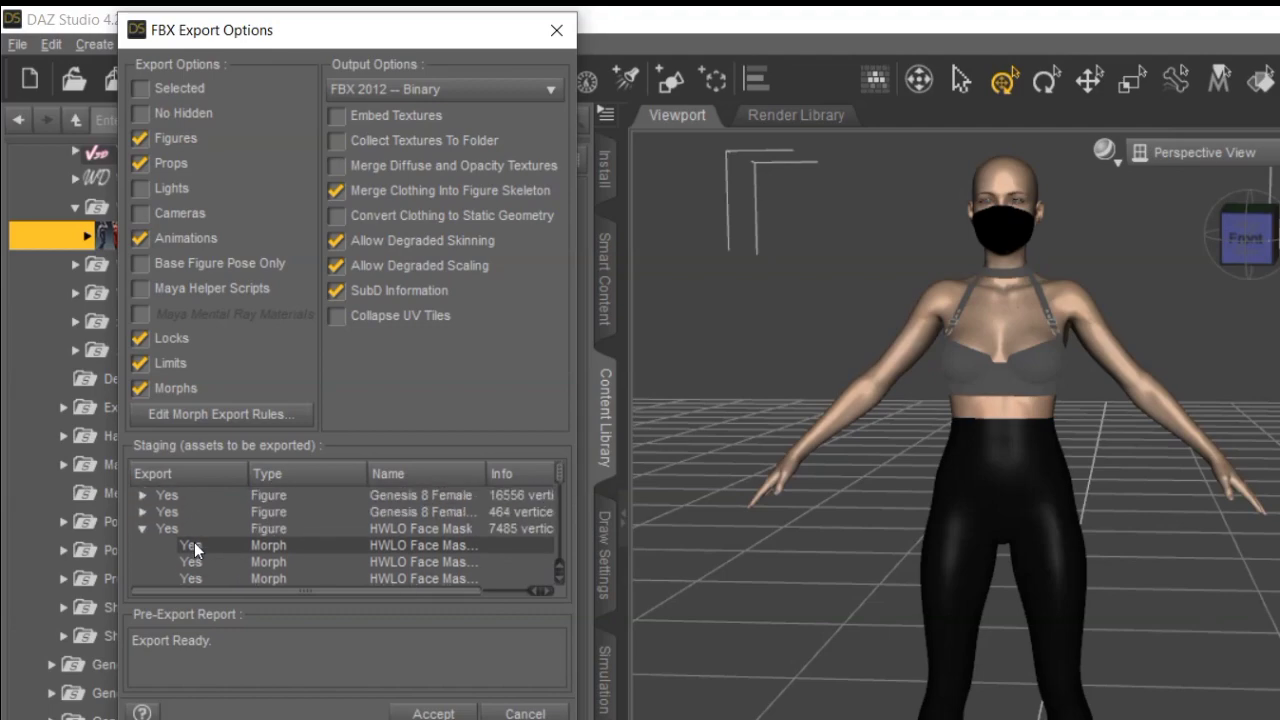
pyautogui.click(144, 529)
pyautogui.click(144, 545)
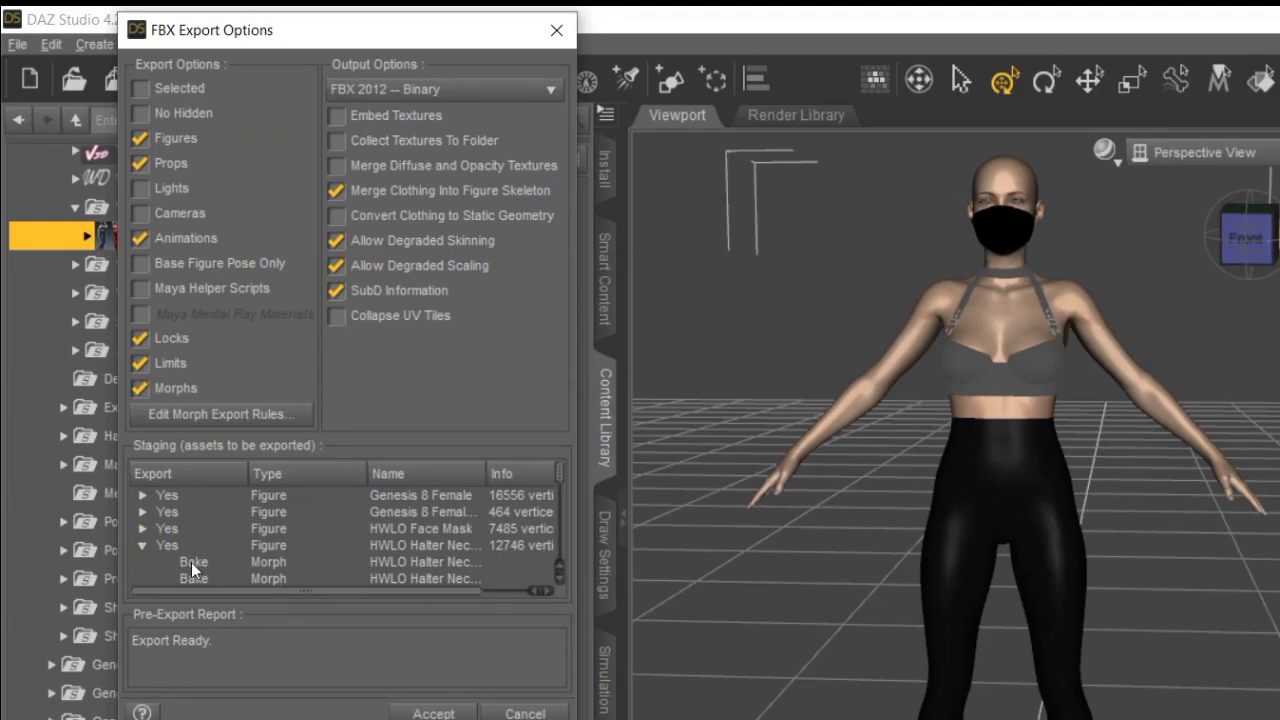
# - Compare the export status of the staged HWLO Face Mask morphs with those of the HWLO Halter Neck Bra
pyautogui.scroll(-3, 191, 562)
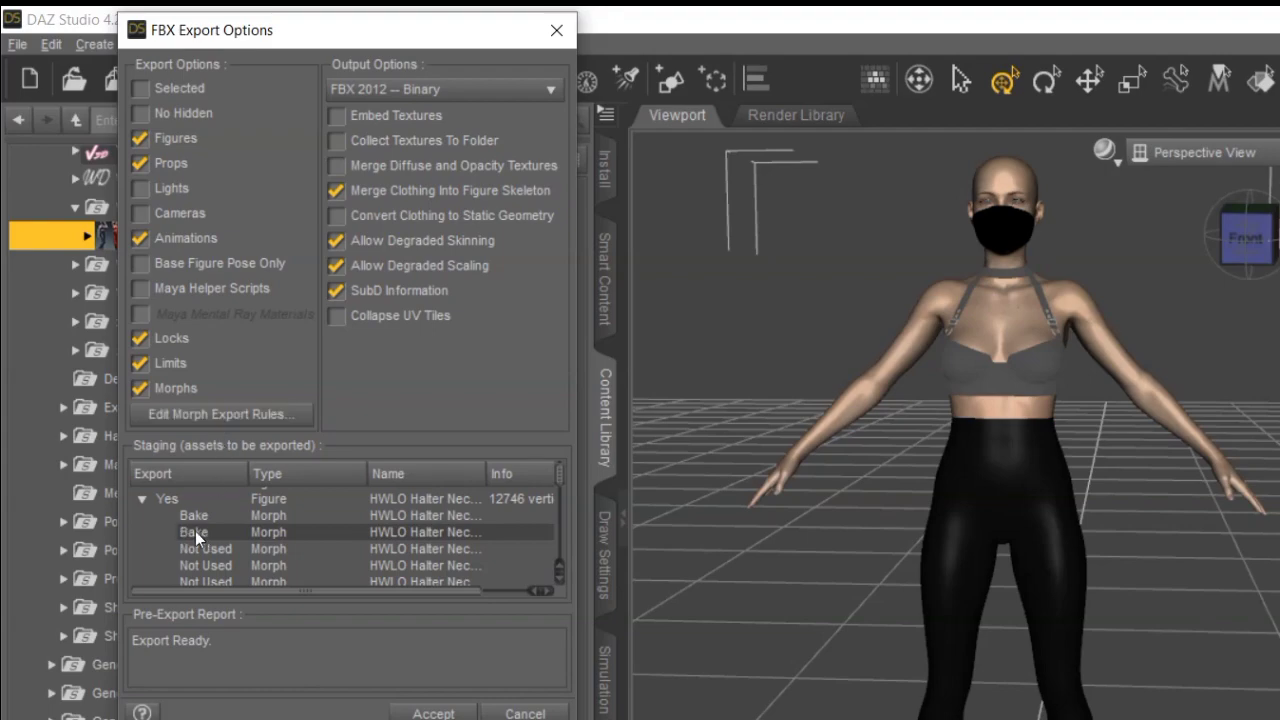
pyautogui.click(143, 495)
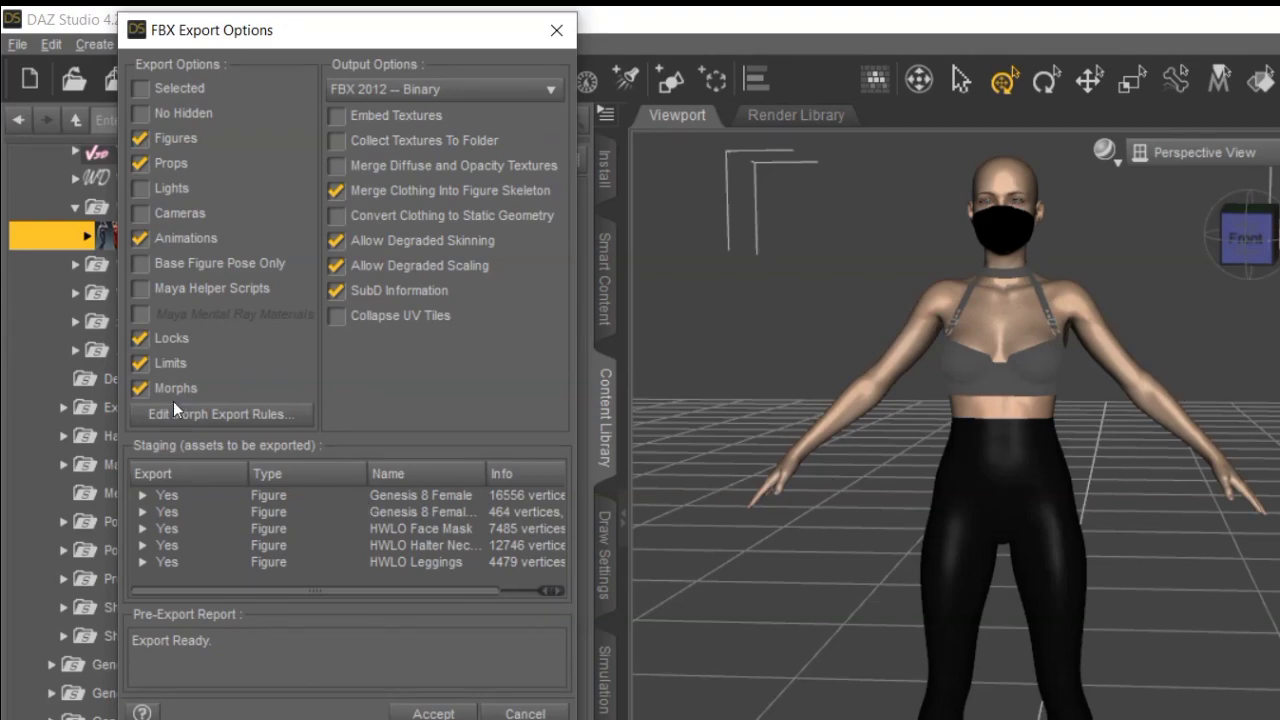
pyautogui.click(143, 529)
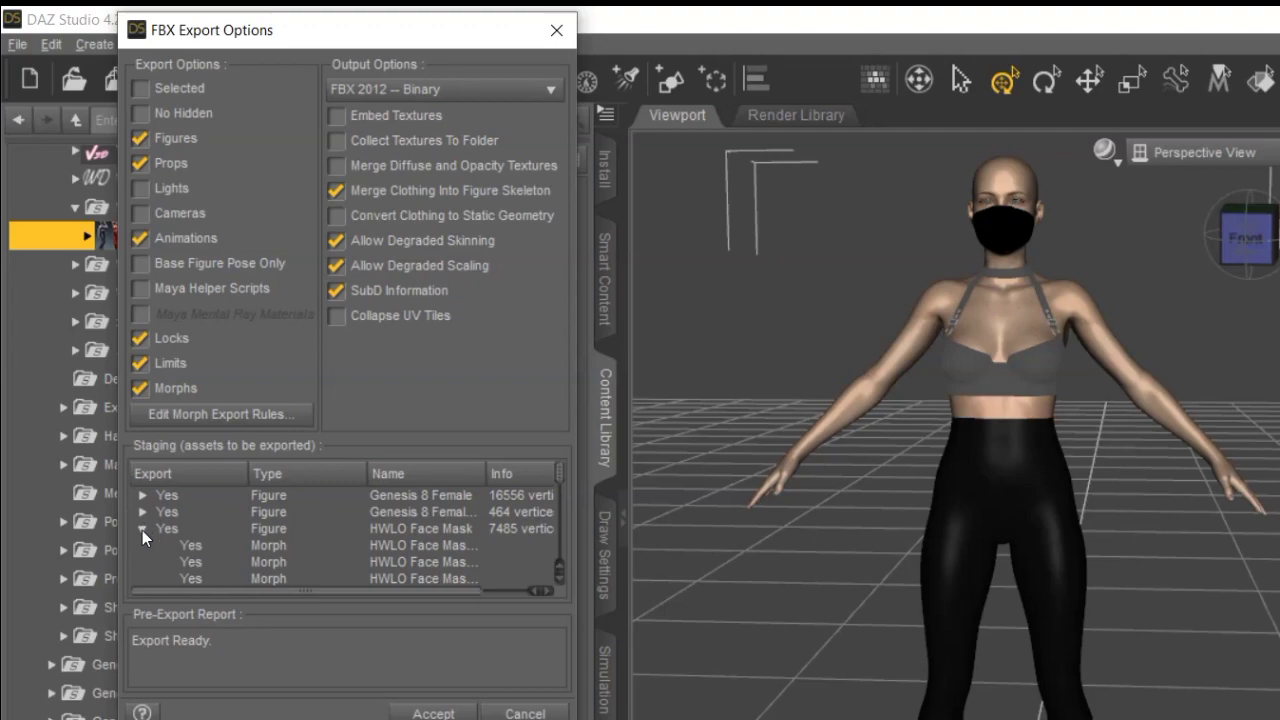
pyautogui.click(142, 530)
pyautogui.click(142, 546)
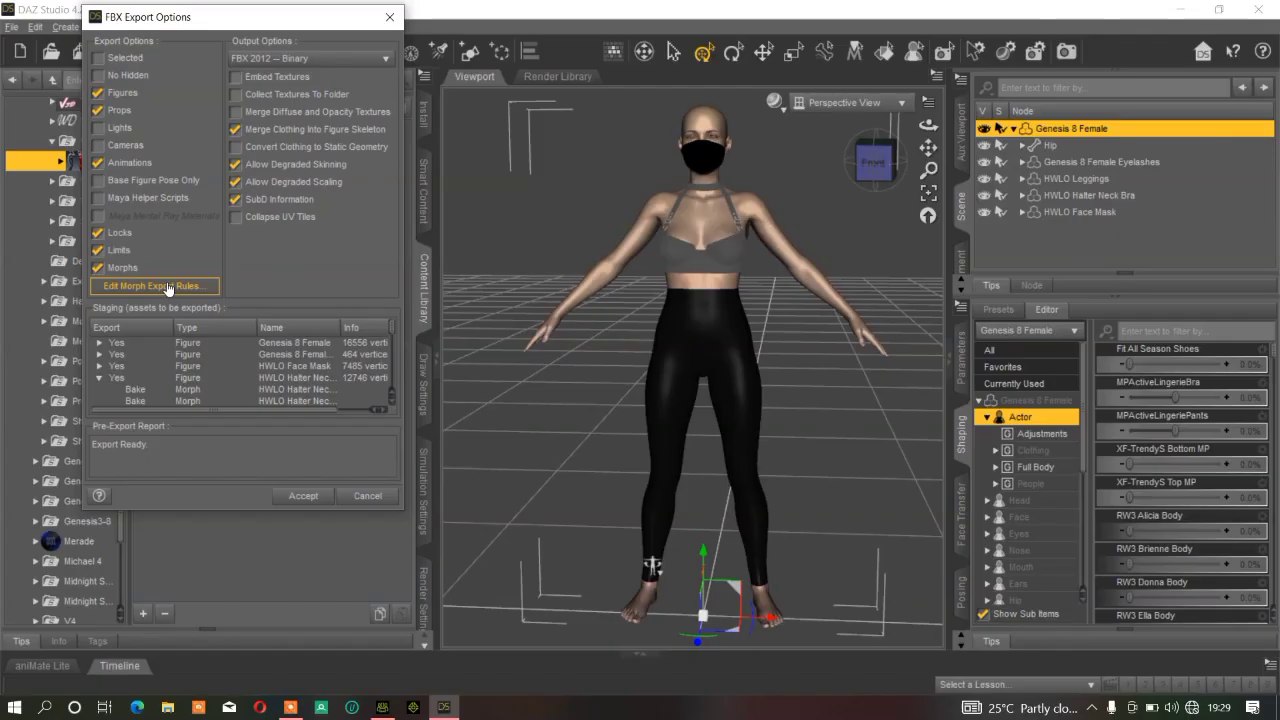
# - Add a morph export rule with the match text HWLO Halter Neck
pyautogui.click(168, 287)
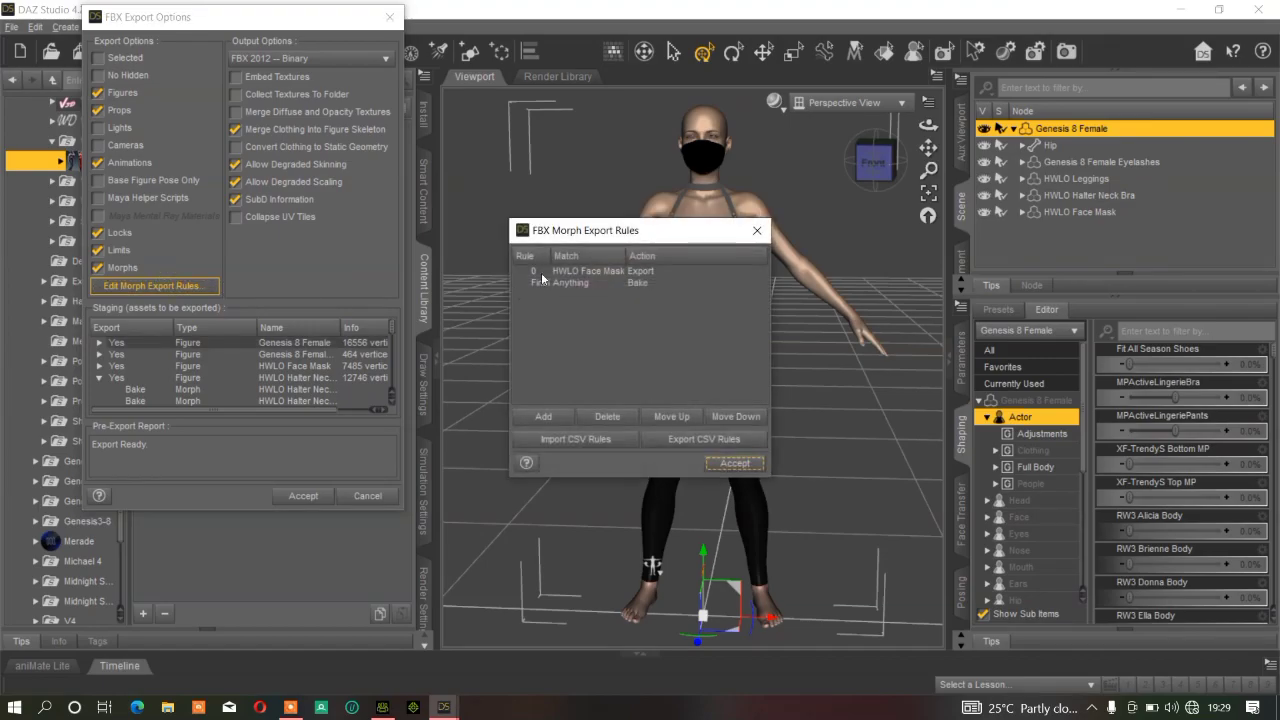
pyautogui.click(553, 412)
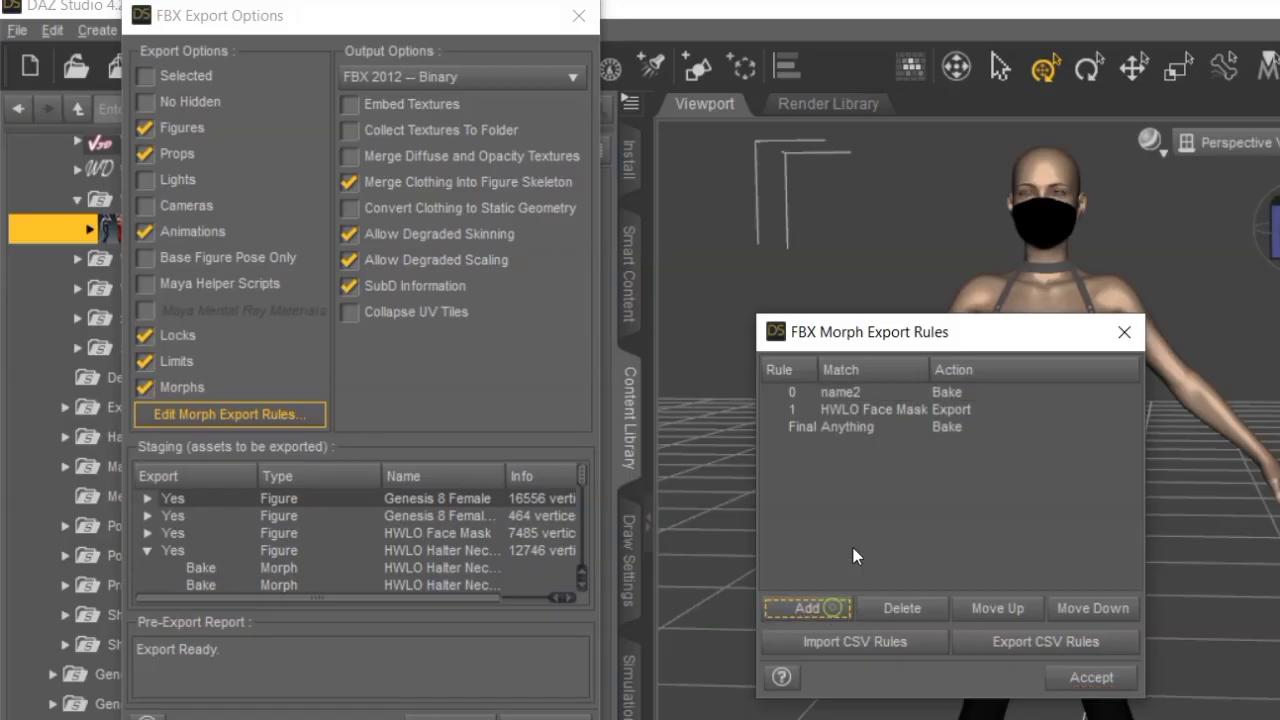
pyautogui.doubleClick(875, 390)
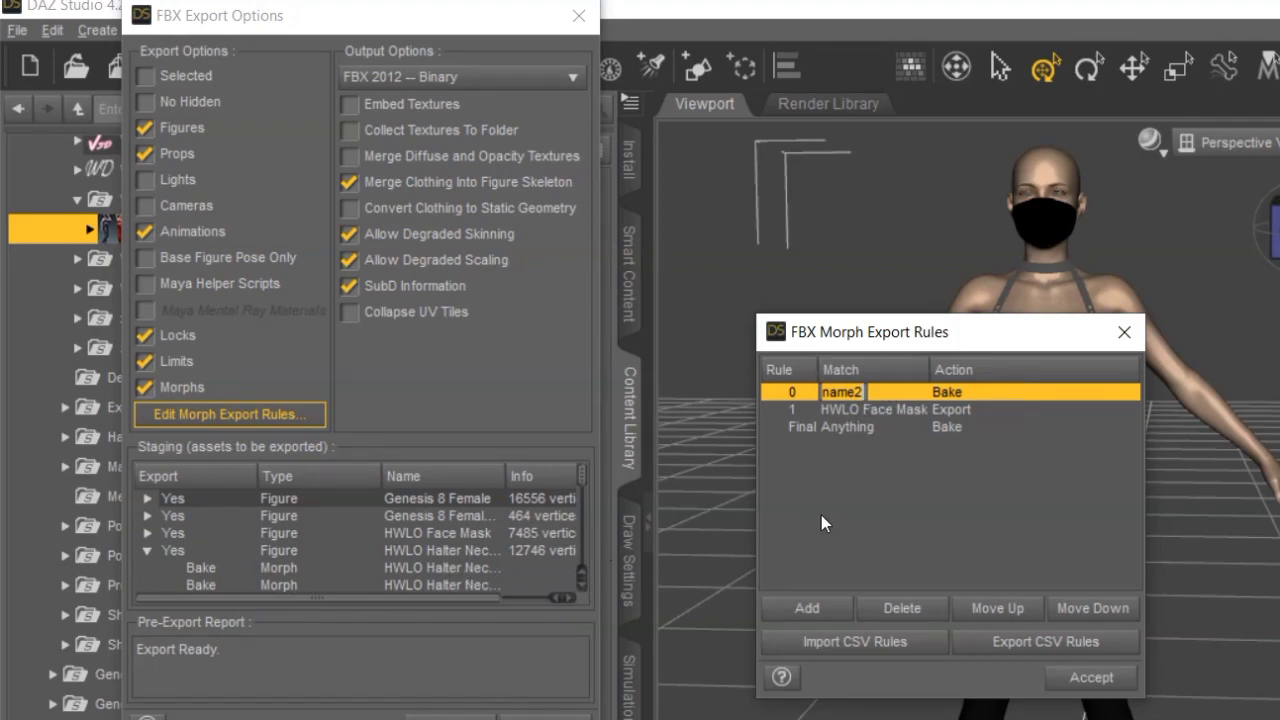
pyautogui.write('HWLO Halter')
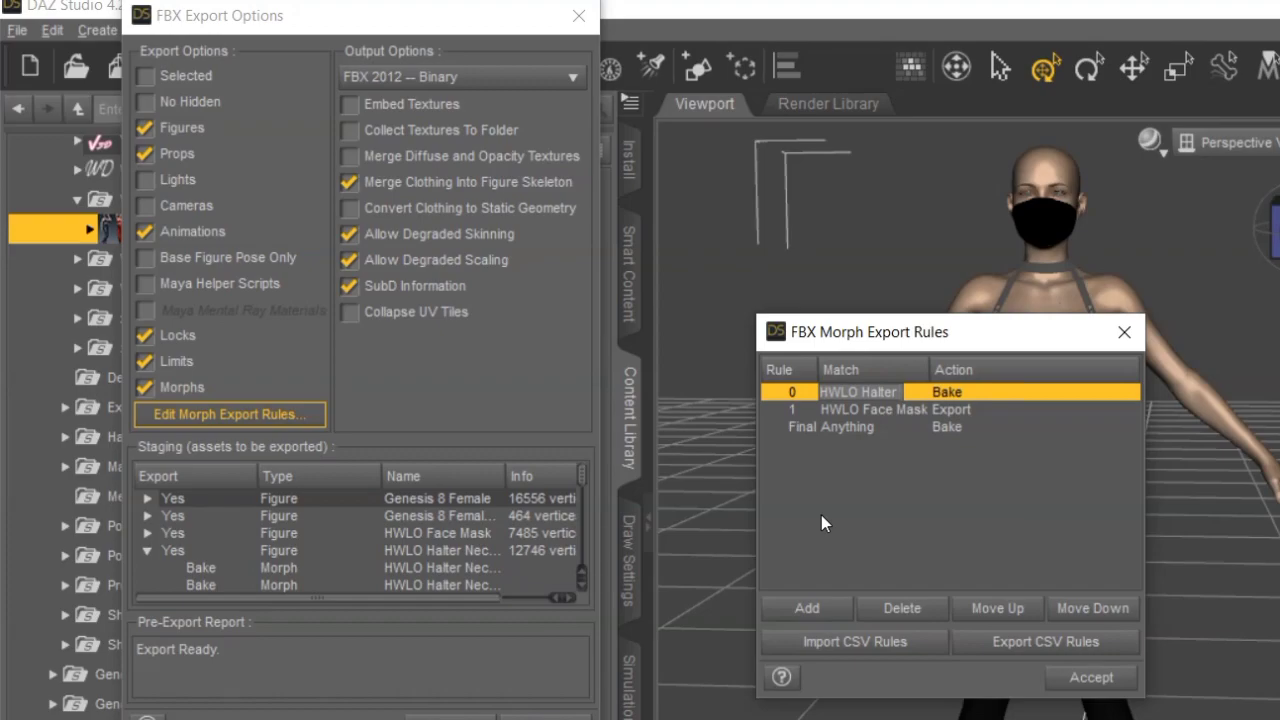
pyautogui.write(' Neck')
pyautogui.press('Return')
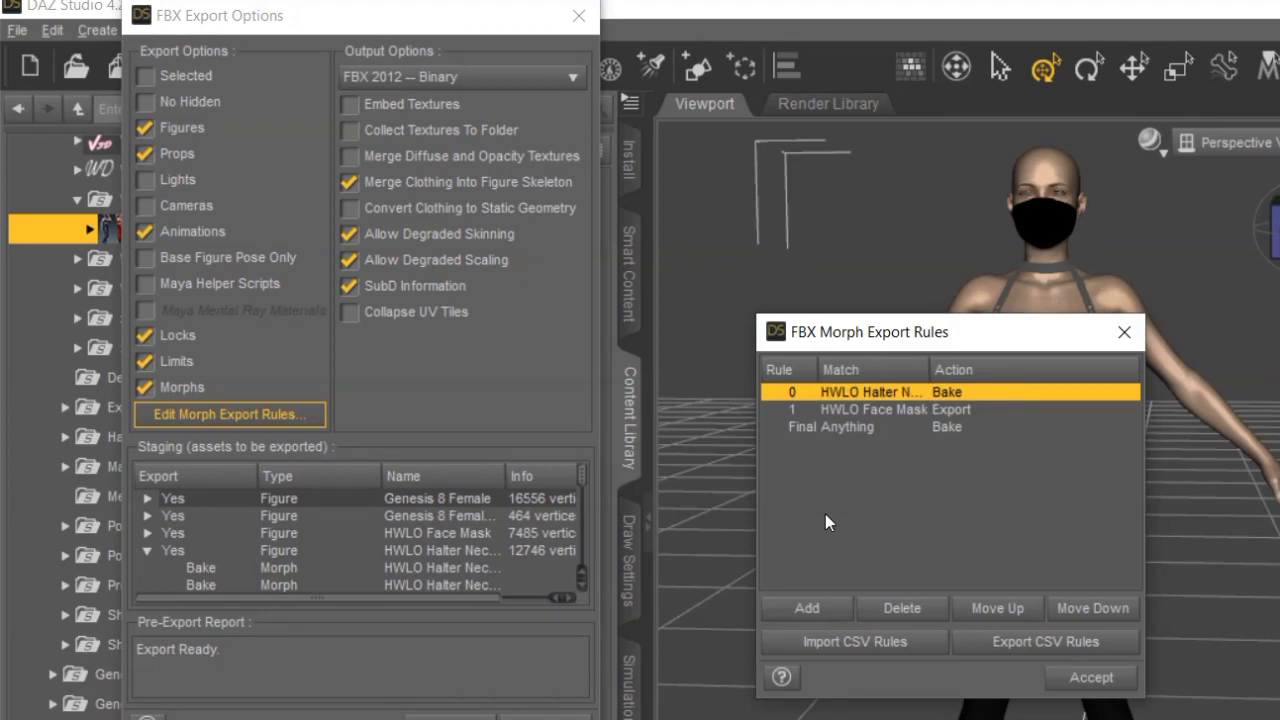
# - Set the HWLO Halter Neck rule's action to Export and accept the morph export rules
pyautogui.click(958, 399)
pyautogui.click(976, 436)
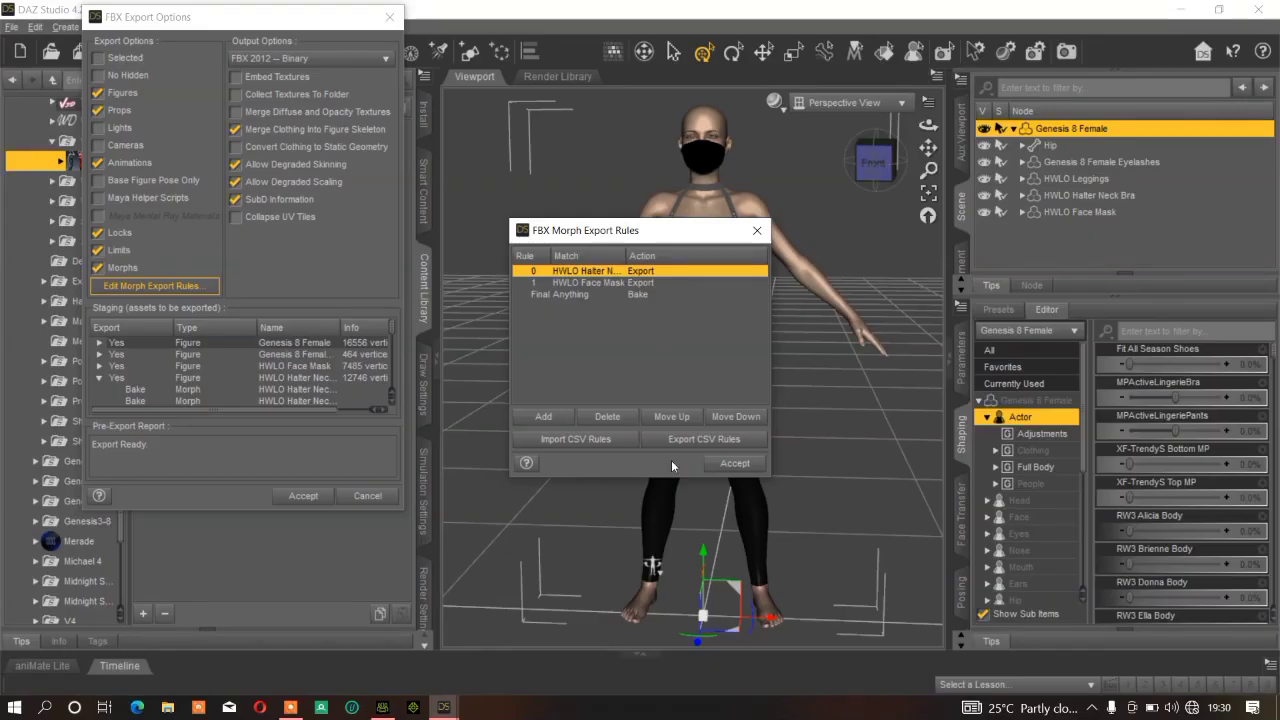
pyautogui.click(1071, 680)
# - Check the export status of the staged halter neck bra morphs and of the HWLO Leggings morphs
pyautogui.scroll(-3, 143, 400)
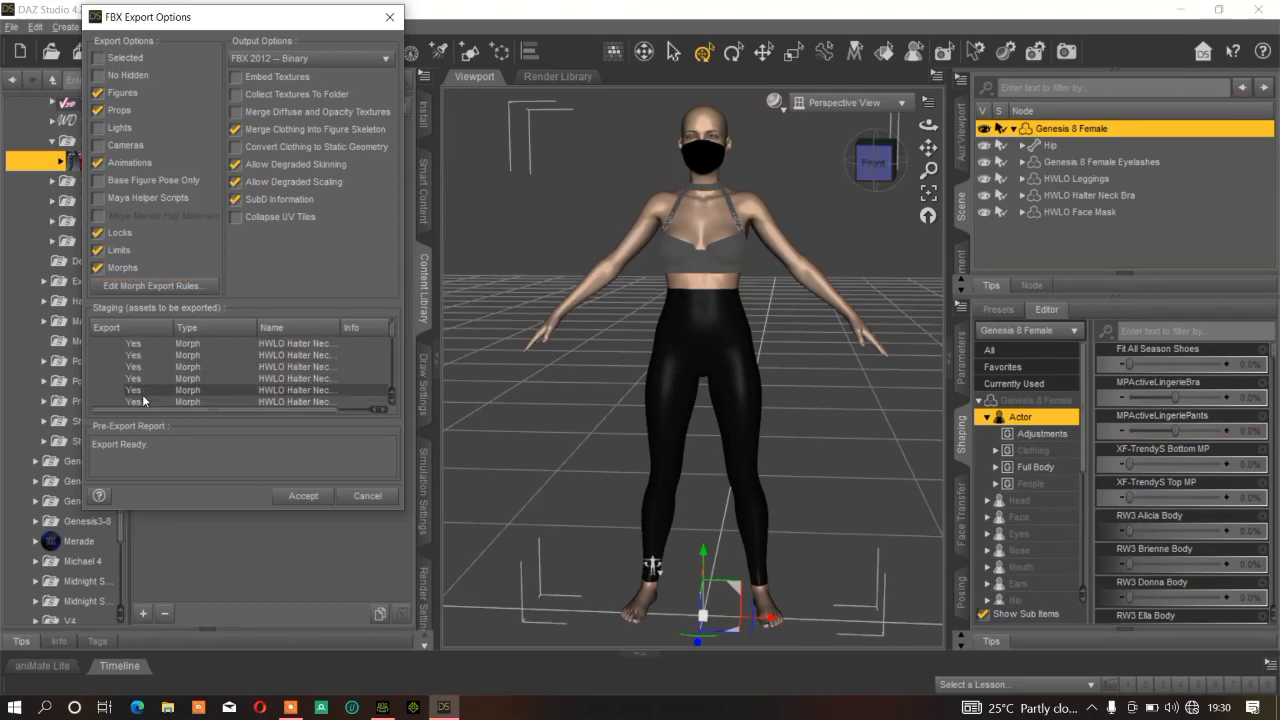
pyautogui.scroll(-3, 145, 395)
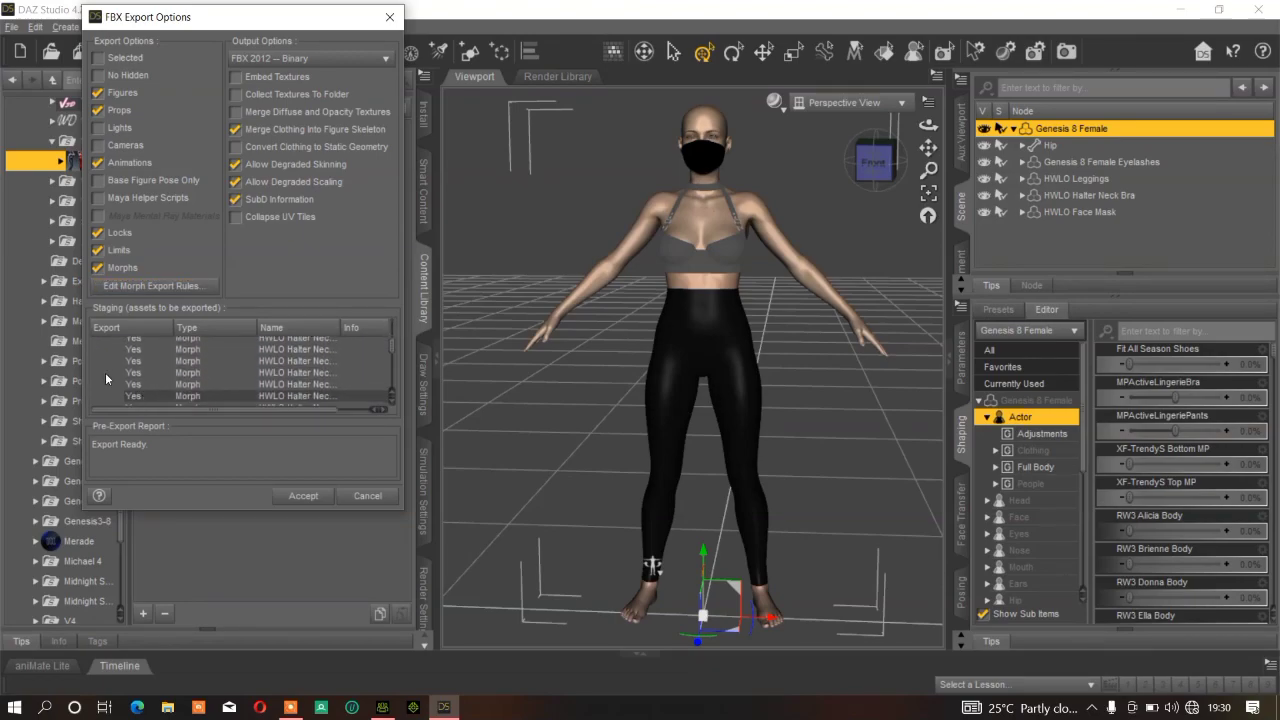
pyautogui.scroll(-2, 148, 378)
pyautogui.scroll(5, 148, 378)
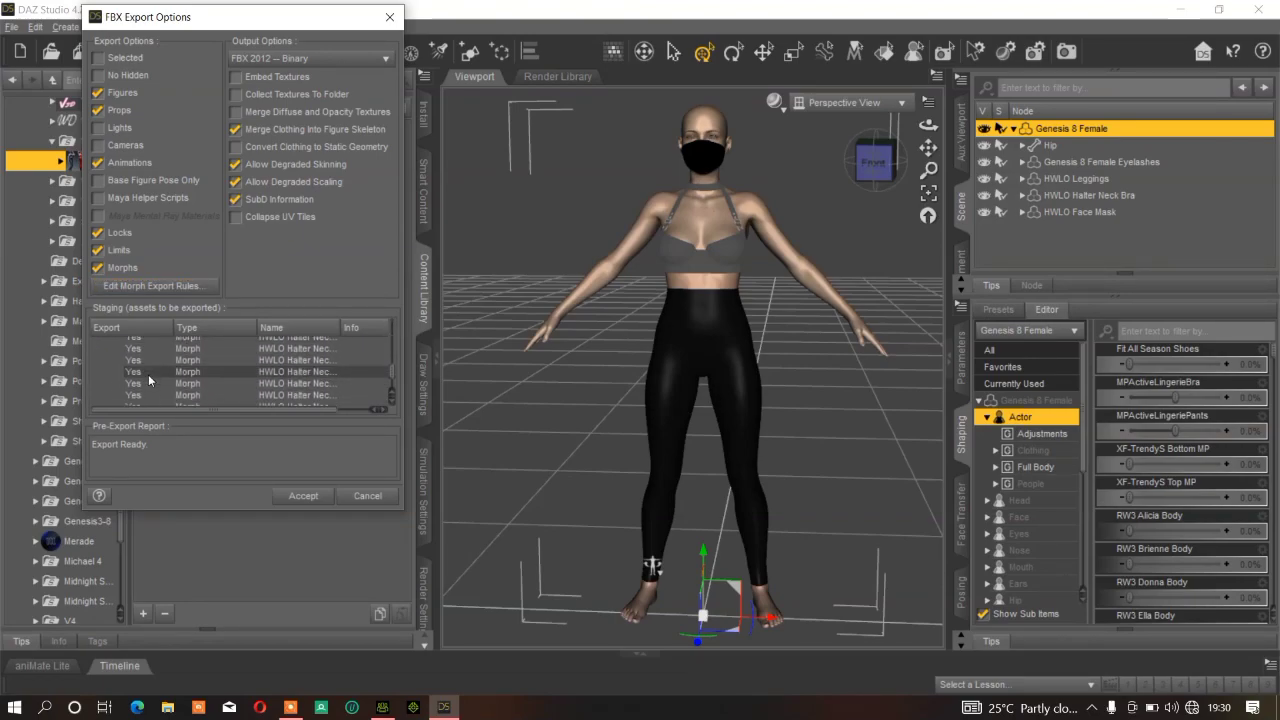
pyautogui.scroll(5, 142, 369)
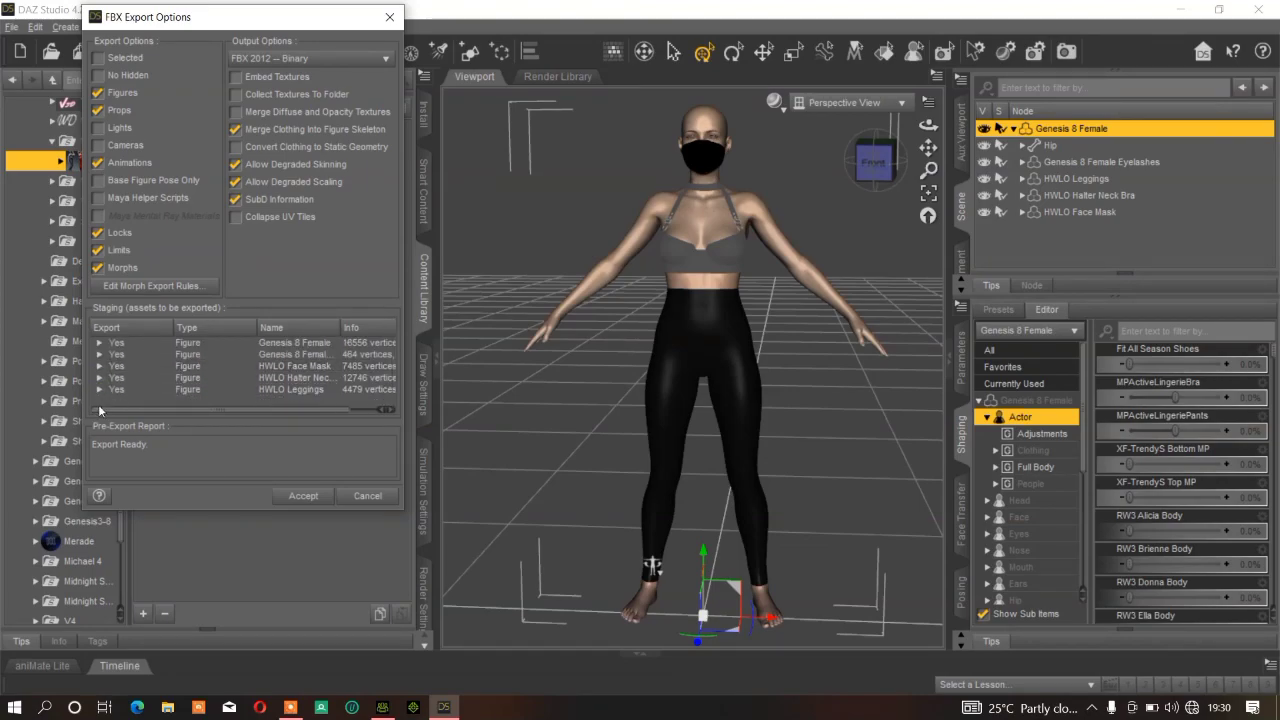
pyautogui.click(98, 390)
pyautogui.scroll(-5, 114, 393)
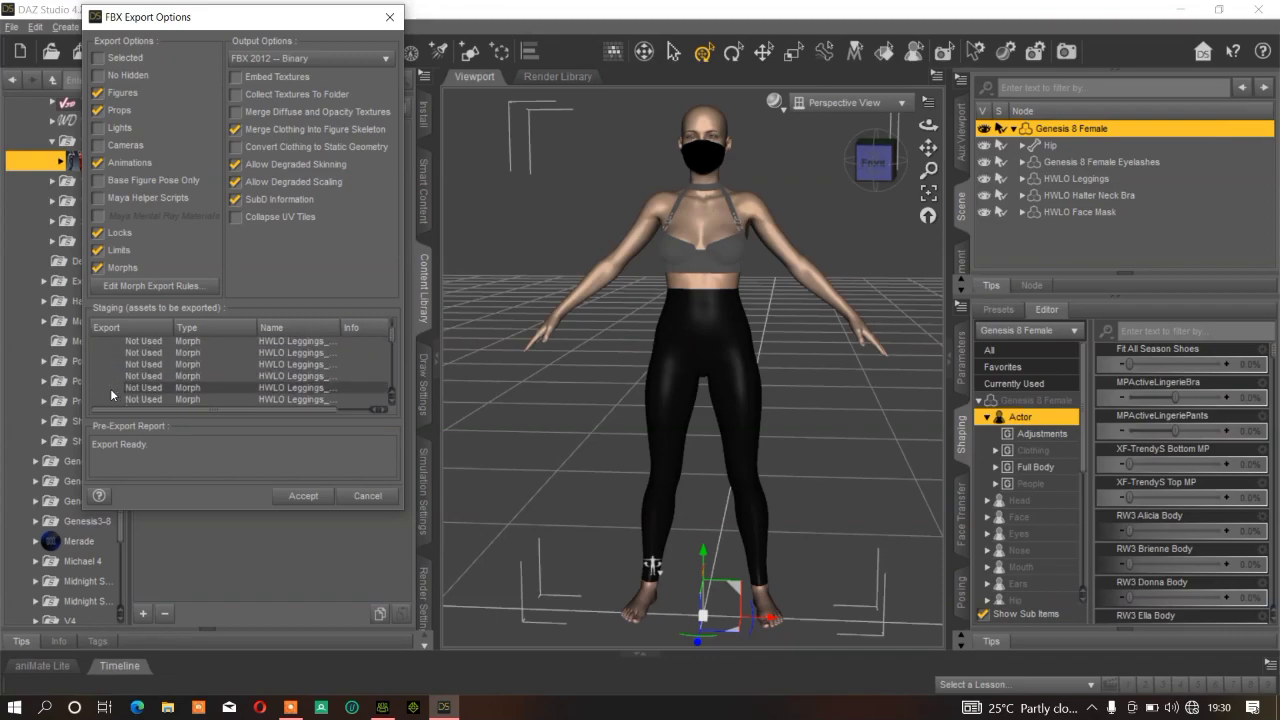
pyautogui.scroll(5, 134, 387)
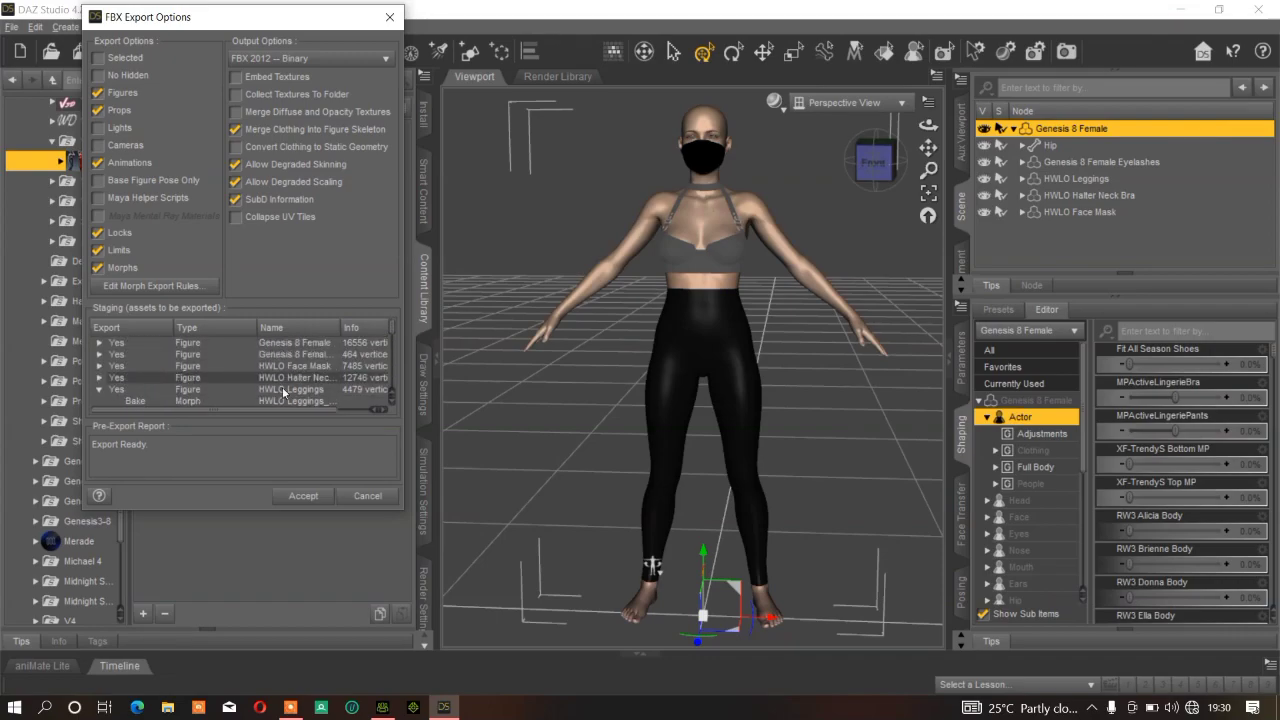
# - Add another morph export rule with the match text HWLO Leggings
pyautogui.click(188, 286)
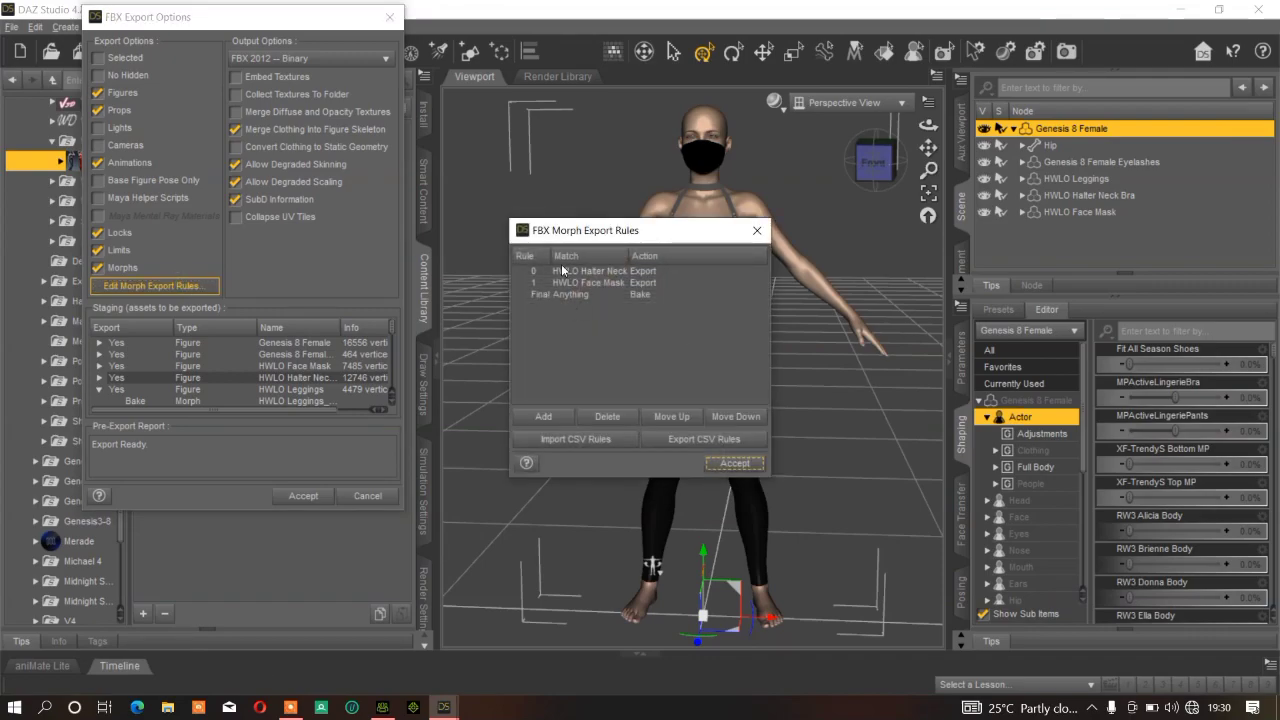
pyautogui.click(545, 415)
pyautogui.click(585, 271)
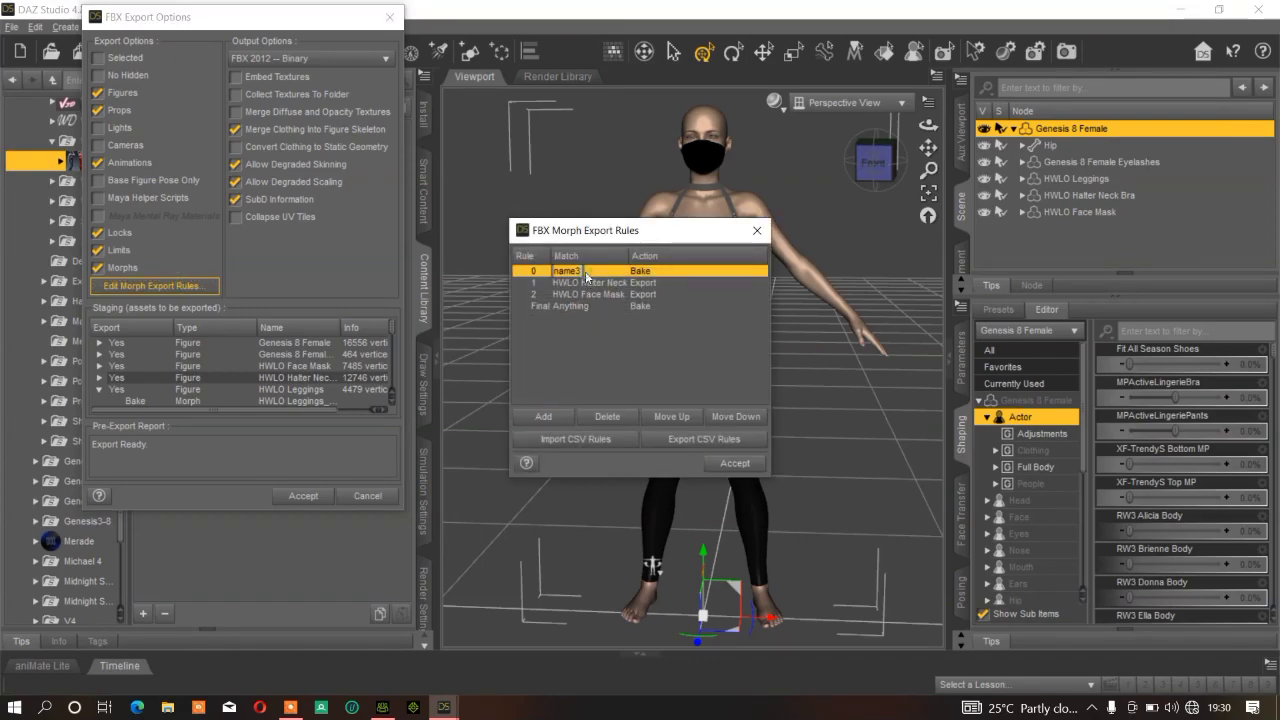
pyautogui.write('HWLO Halter')
pyautogui.press('BackSpace')
pyautogui.press('BackSpace')
pyautogui.press('BackSpace')
pyautogui.press('BackSpace')
pyautogui.press('BackSpace')
pyautogui.press('BackSpace')
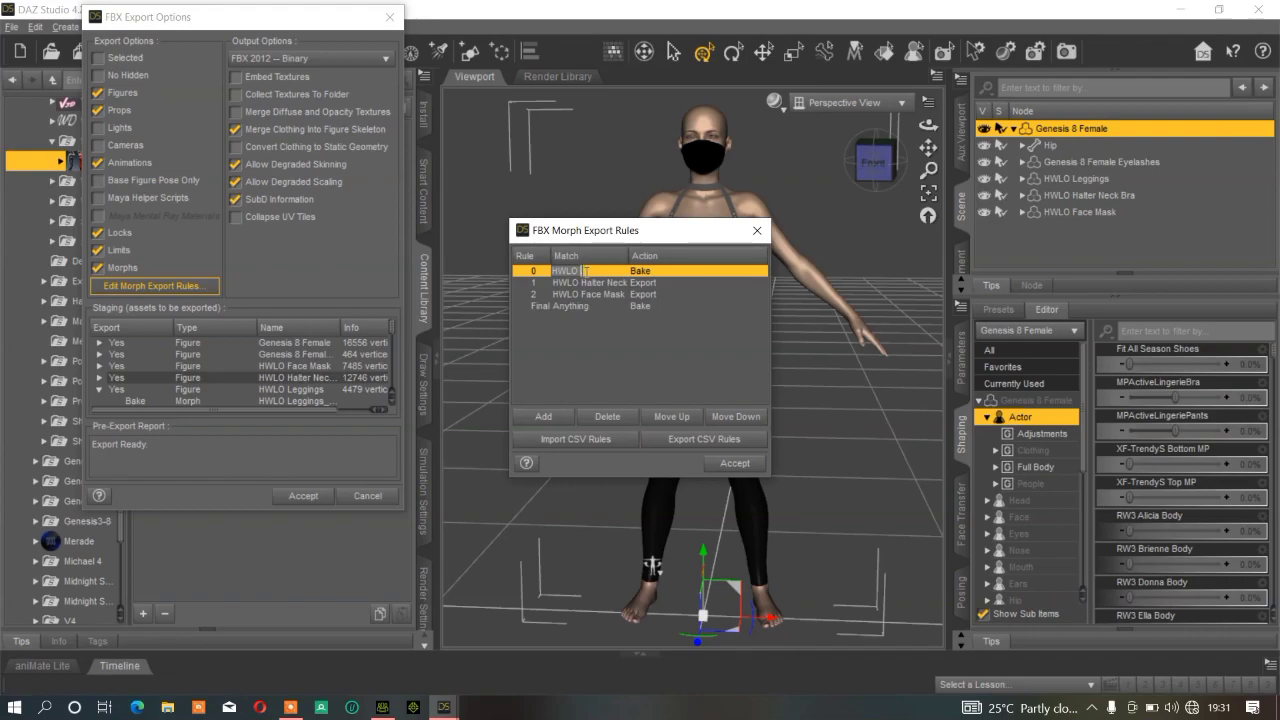
pyautogui.write('Leggings')
pyautogui.press('Return')
# - Set the HWLO Leggings rule's action to Export and accept the morph export rules
pyautogui.click(666, 274)
pyautogui.click(670, 296)
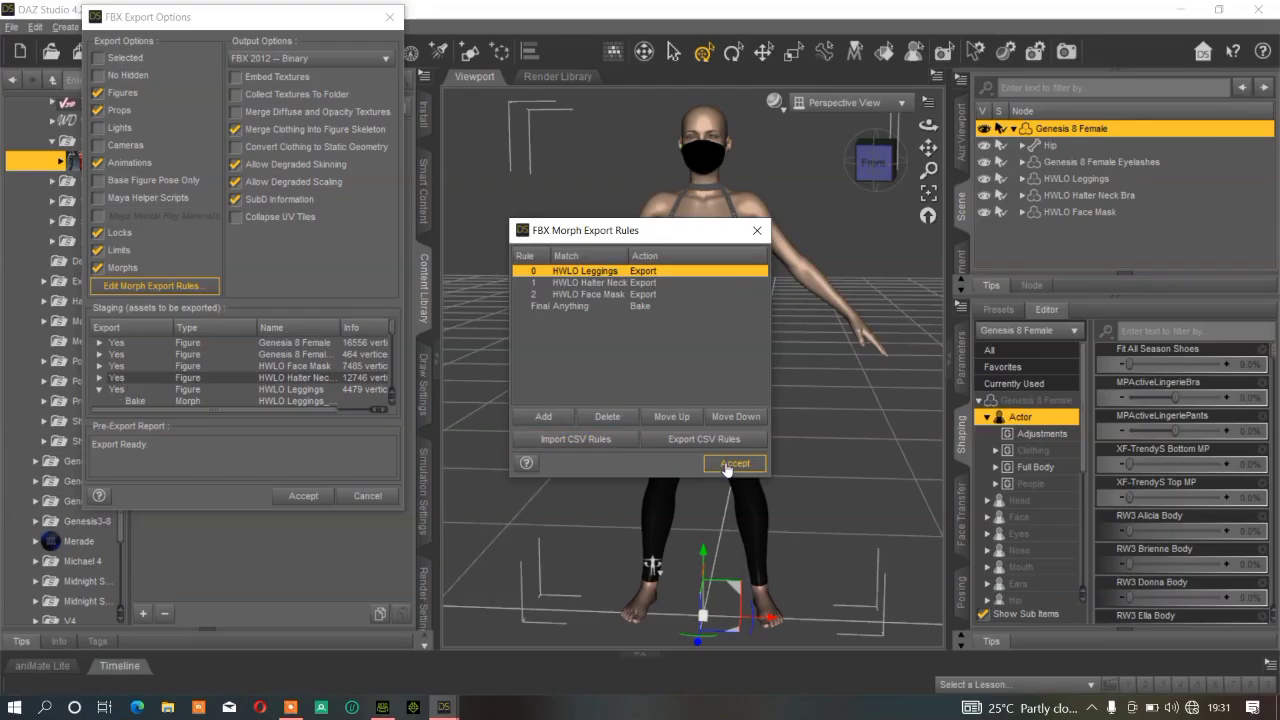
pyautogui.click(733, 464)
# - Check the export status of the staged leggings morphs and accept the FBX export options to export the figure
pyautogui.scroll(-5, 133, 390)
pyautogui.scroll(5, 133, 393)
pyautogui.click(97, 390)
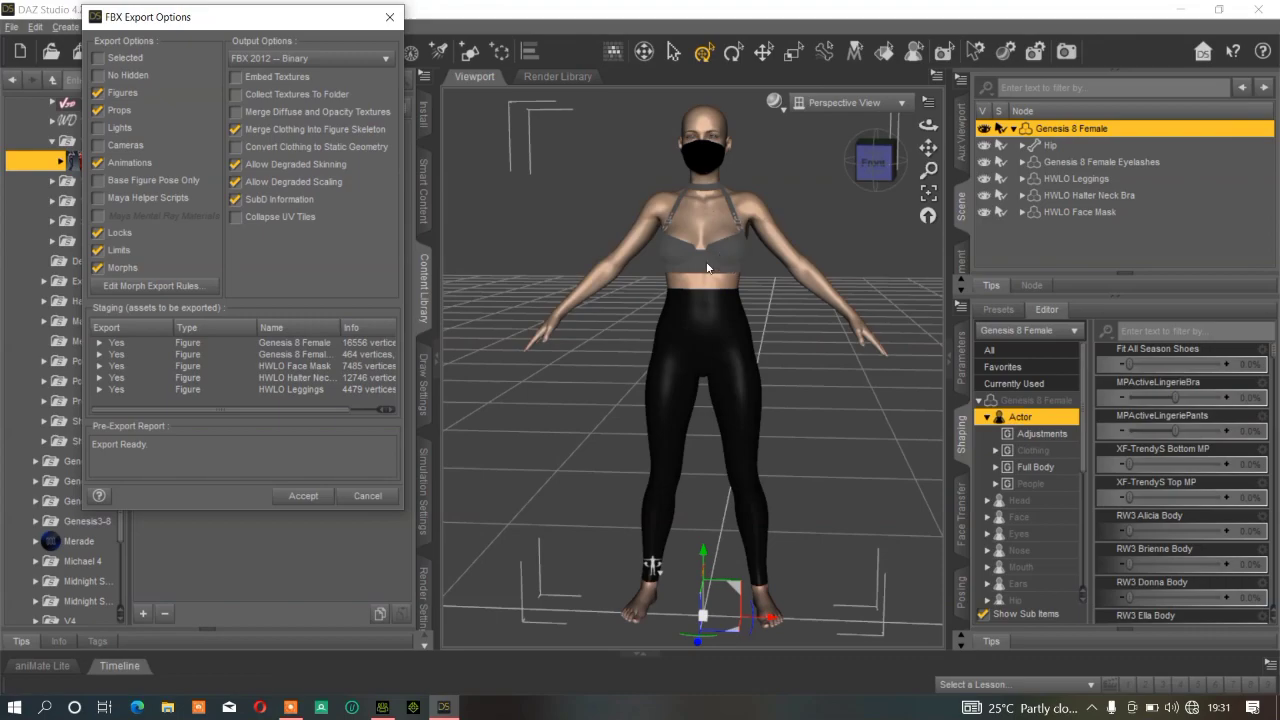
pyautogui.click(99, 389)
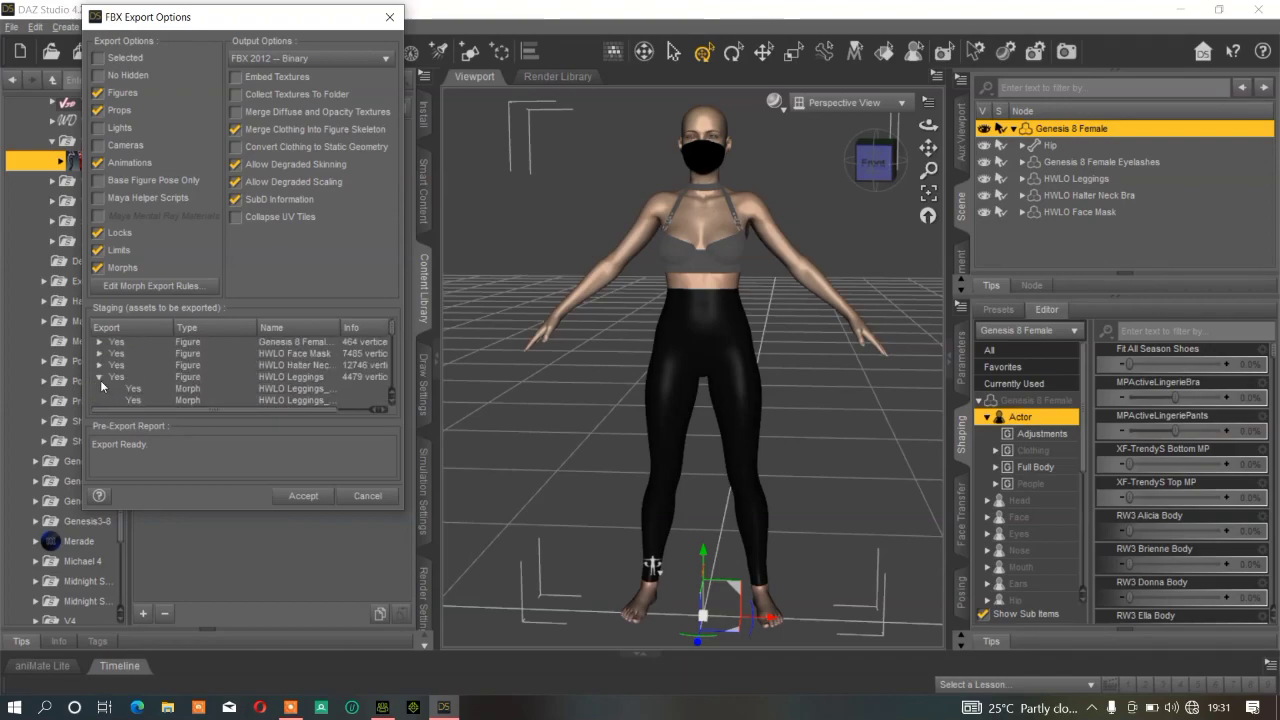
pyautogui.click(100, 378)
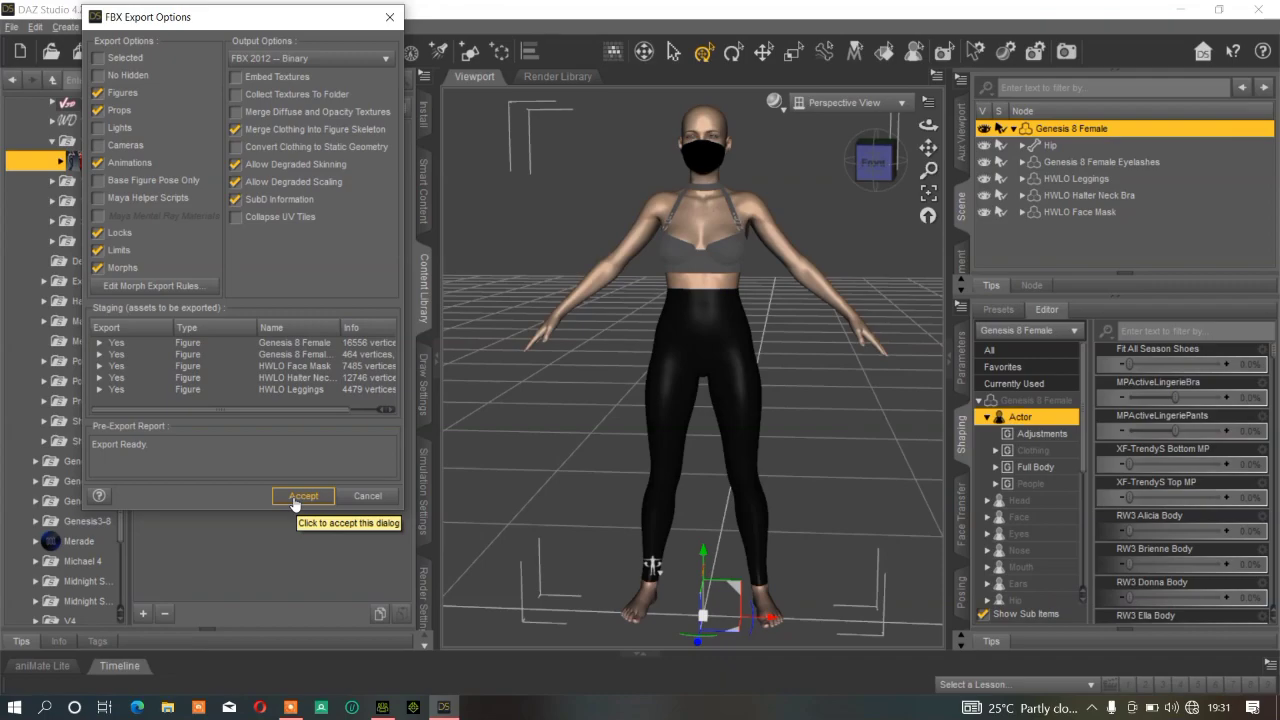
pyautogui.click(301, 497)
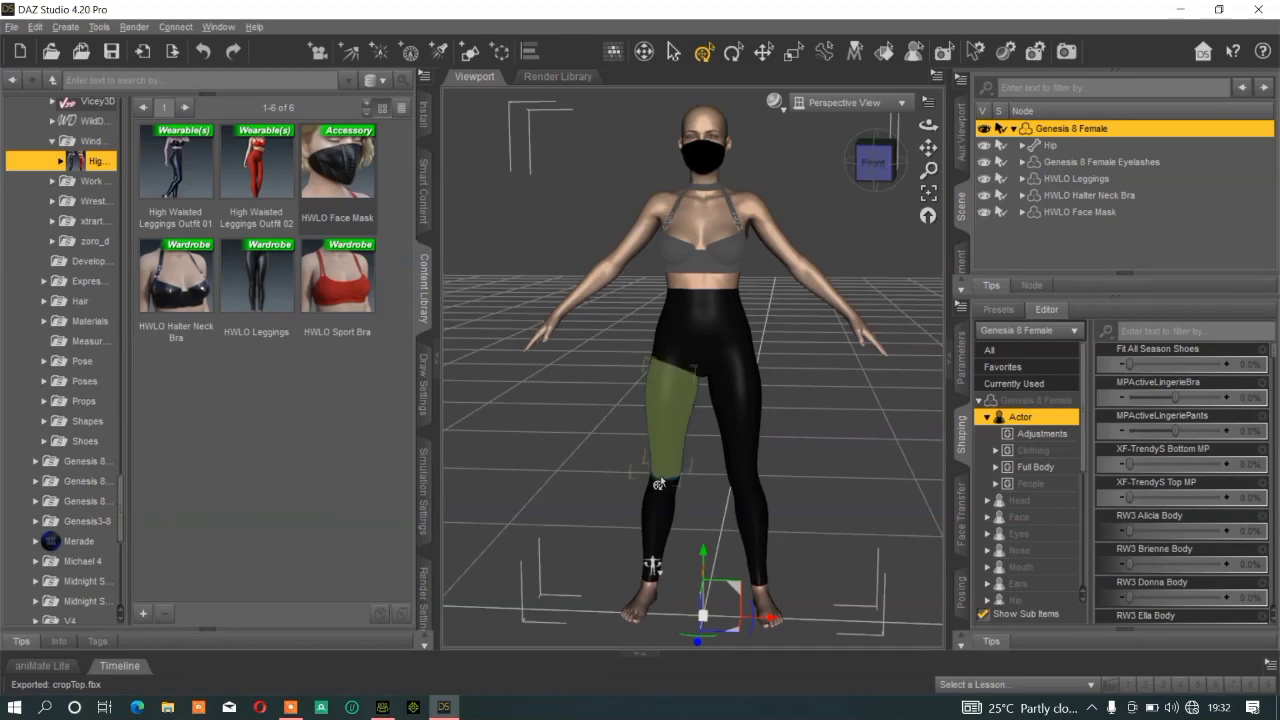
# - Switch to Character Creator 4 and import cropTop.fbx through Transformer as CC3+, using the ADVANCED texture loading option
pyautogui.hotkey('alt', 'Tab')
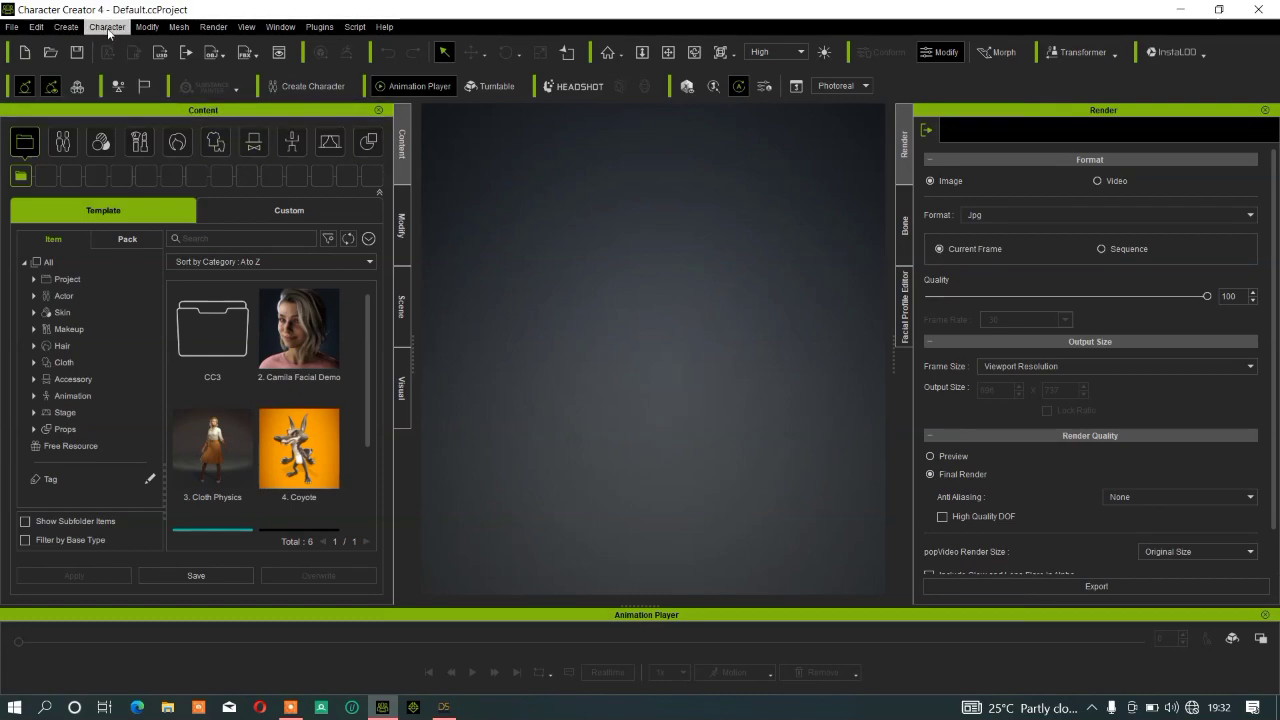
pyautogui.click(1088, 54)
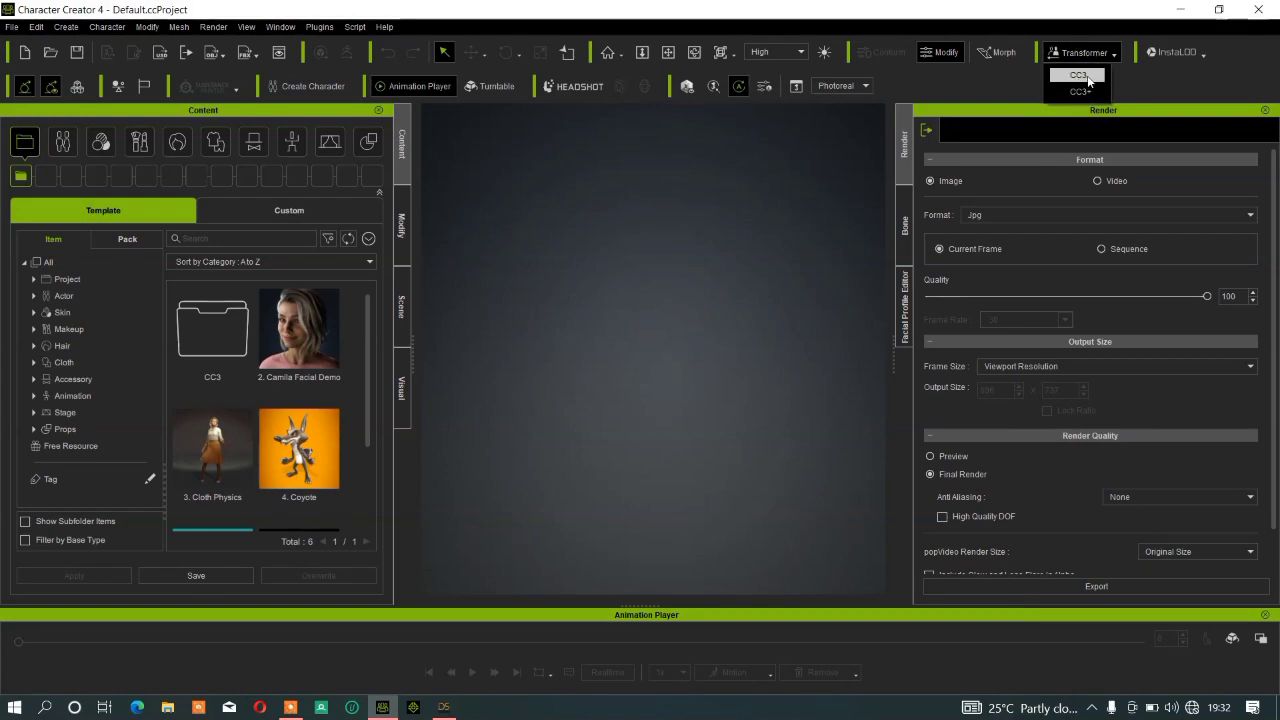
pyautogui.click(1079, 91)
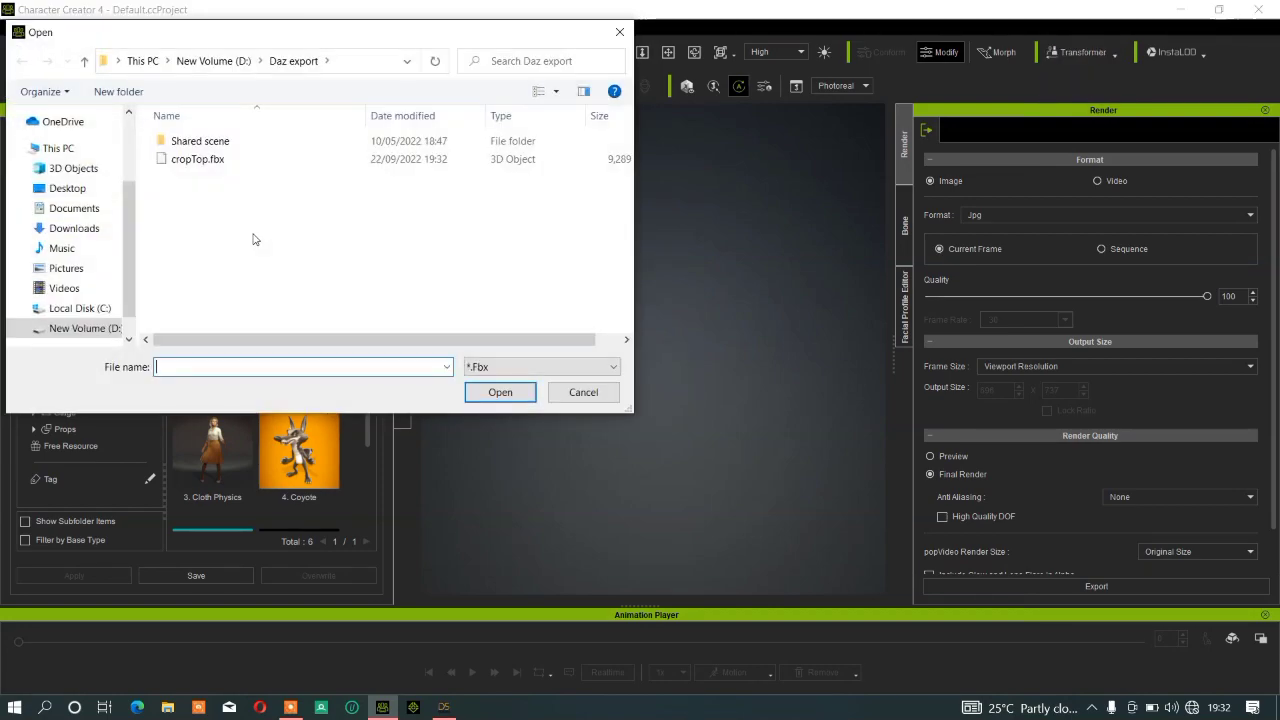
pyautogui.click(203, 161)
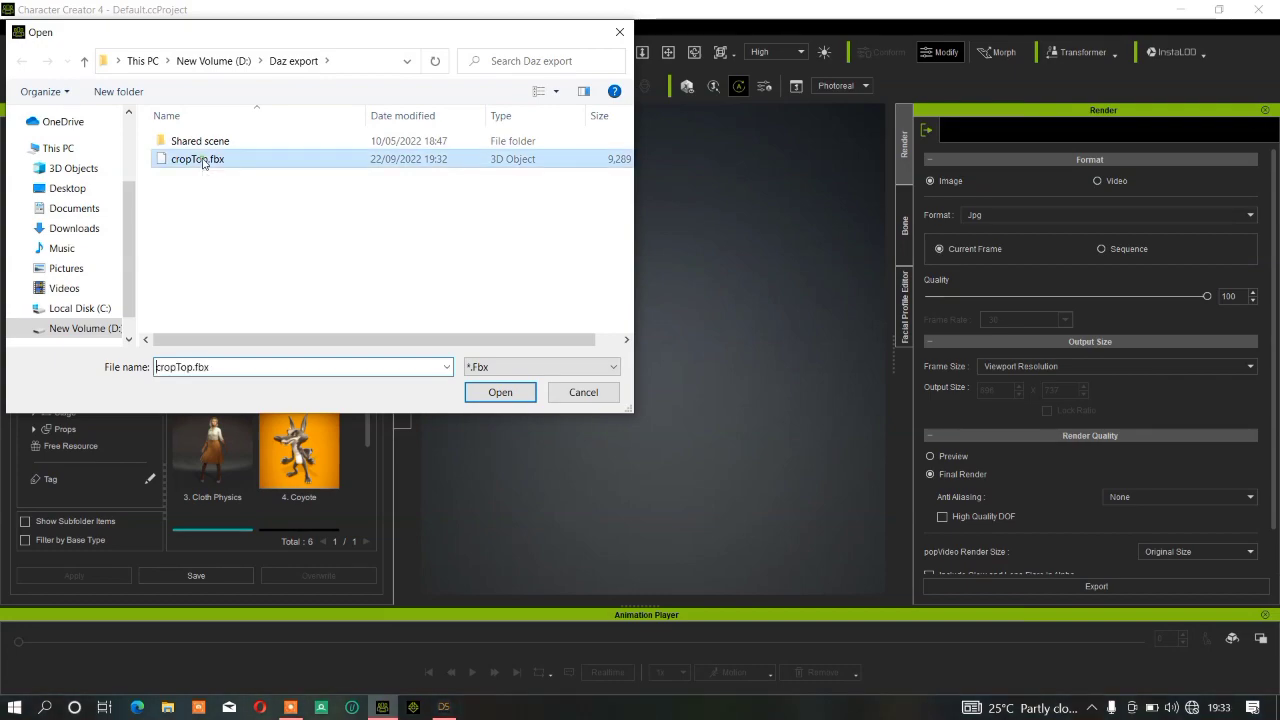
pyautogui.click(501, 393)
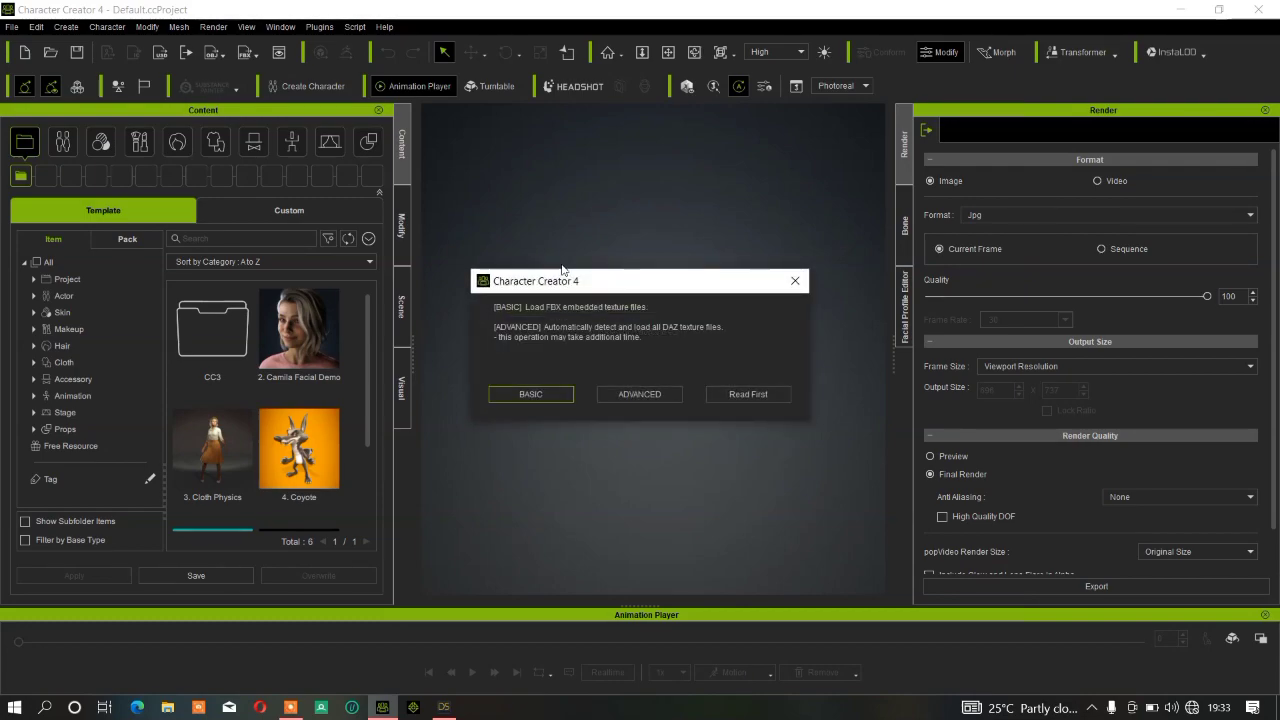
pyautogui.click(662, 395)
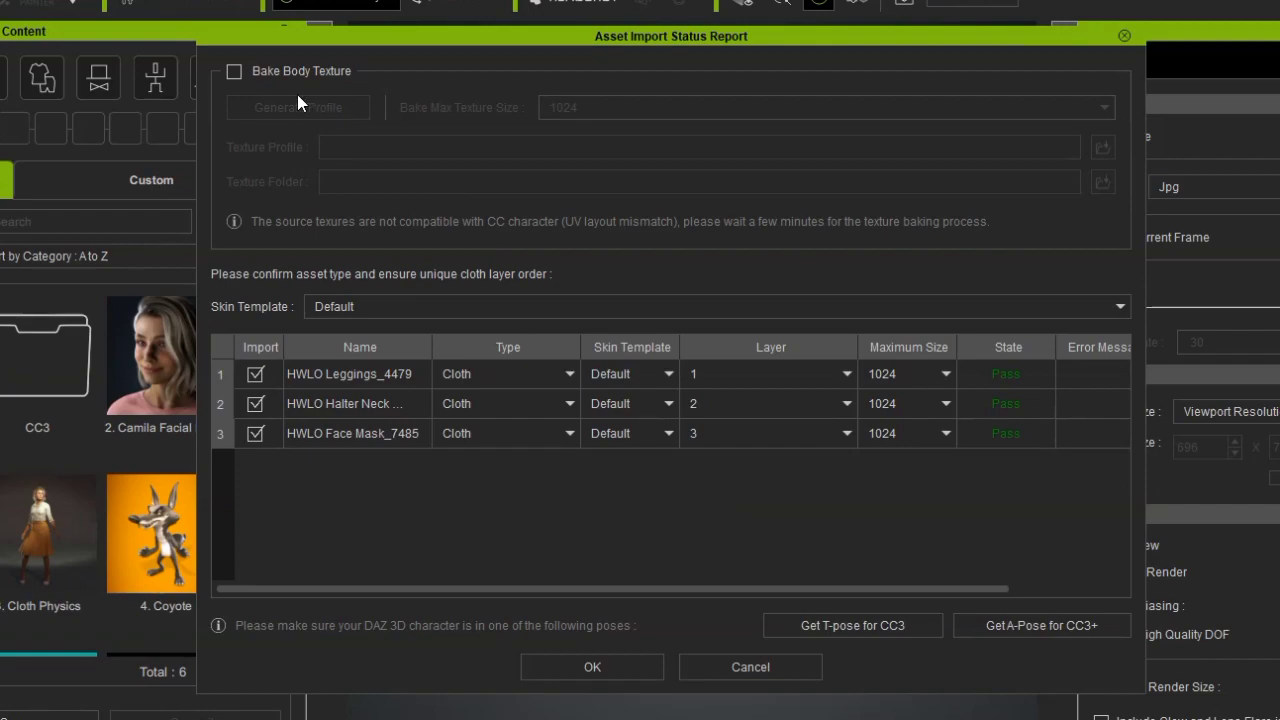
# - Leave body texture baking off, set the HWLO Face Mask's asset type to Accessory, and complete the import
pyautogui.click(232, 76)
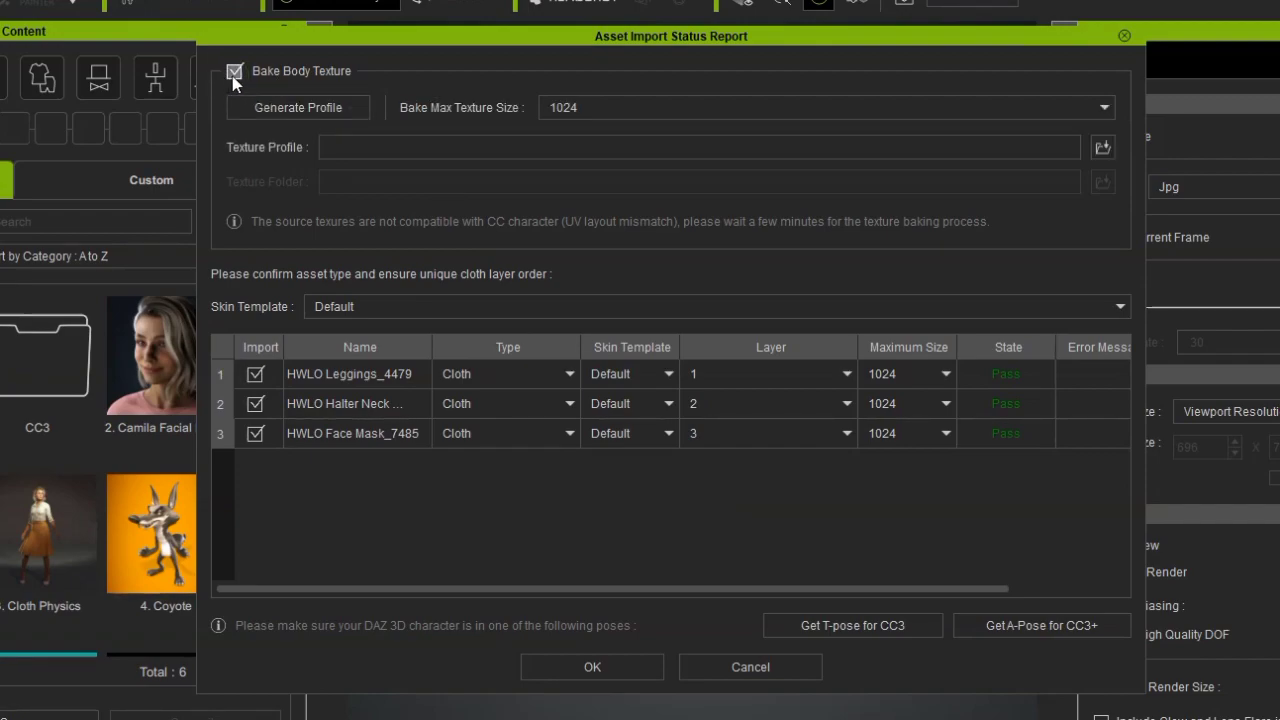
pyautogui.click(230, 75)
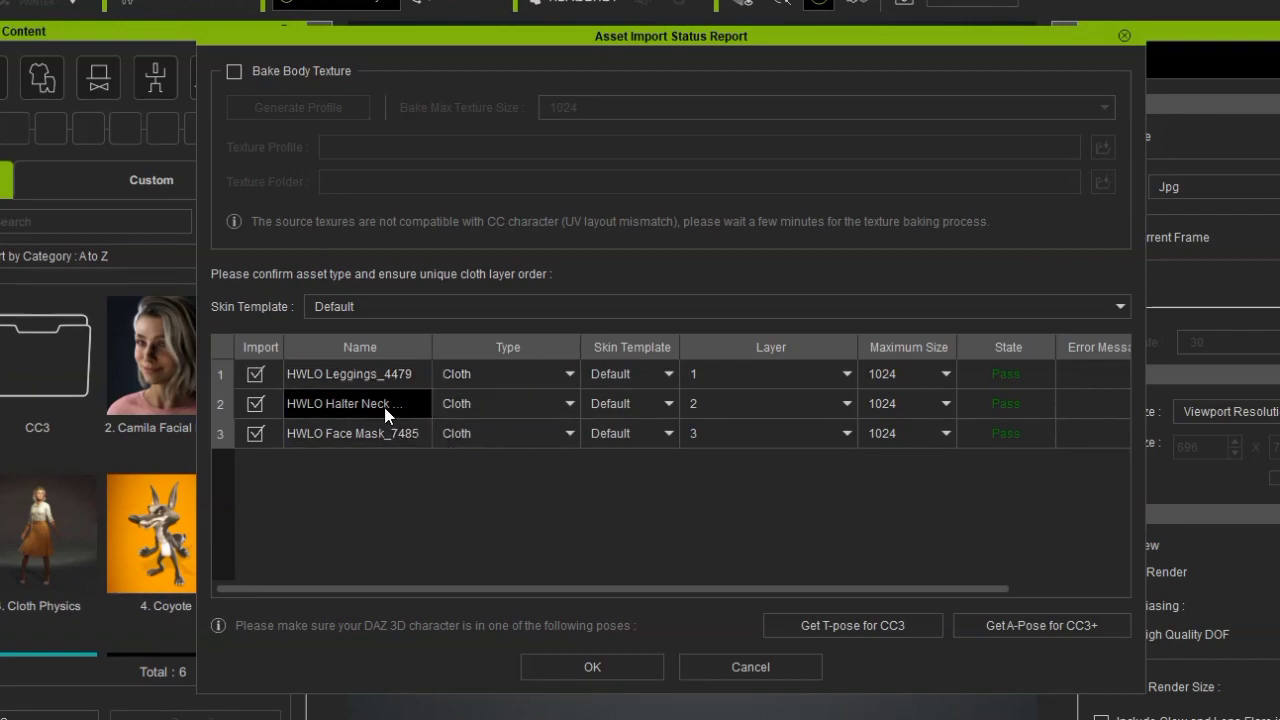
pyautogui.click(499, 378)
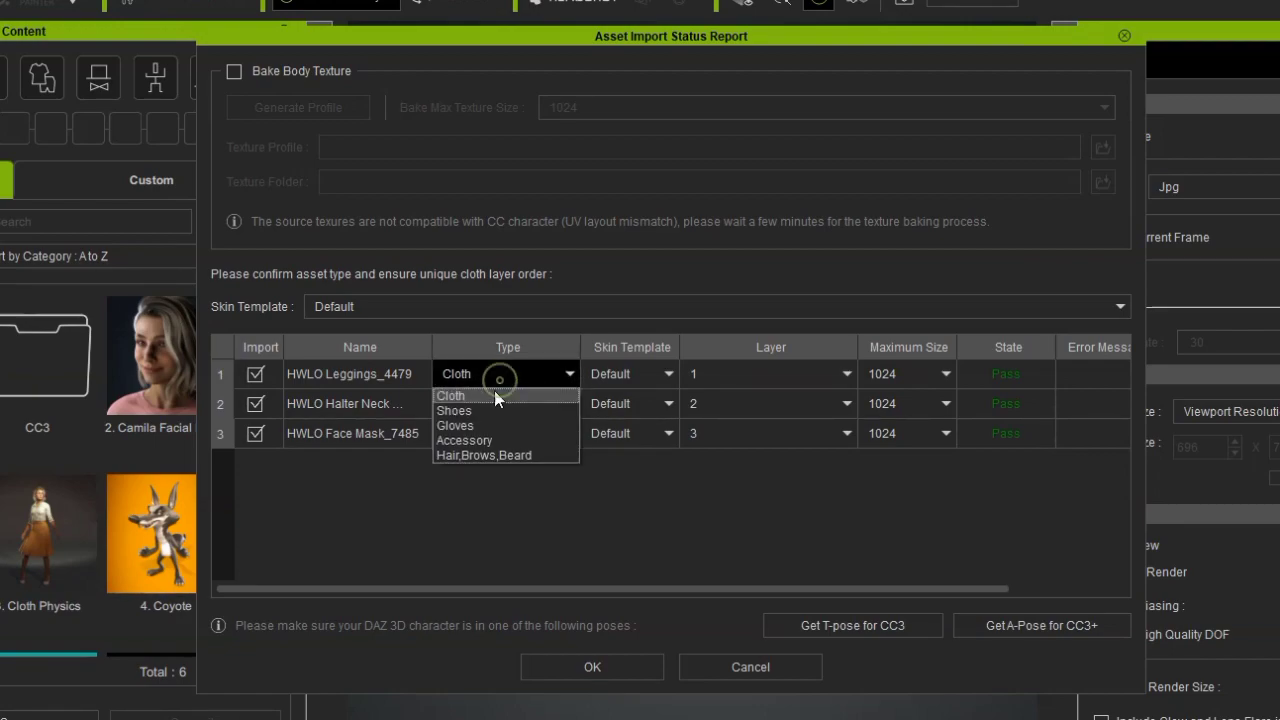
pyautogui.click(487, 377)
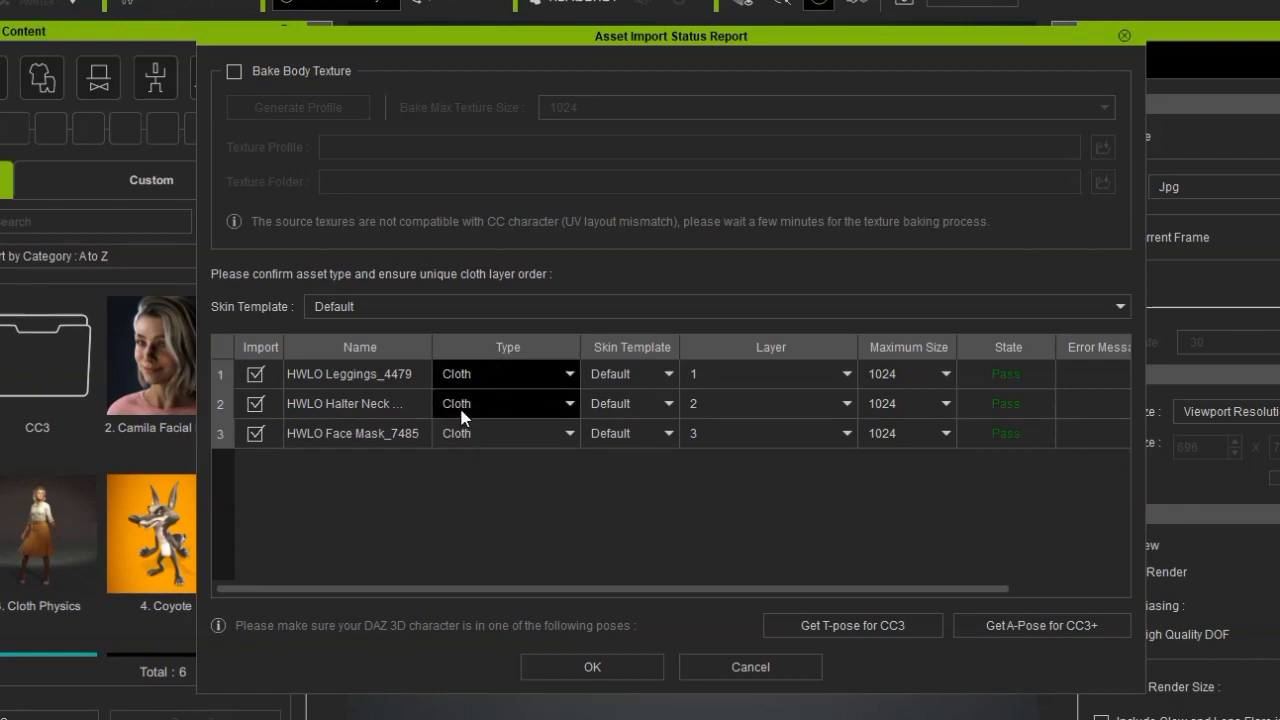
pyautogui.click(490, 431)
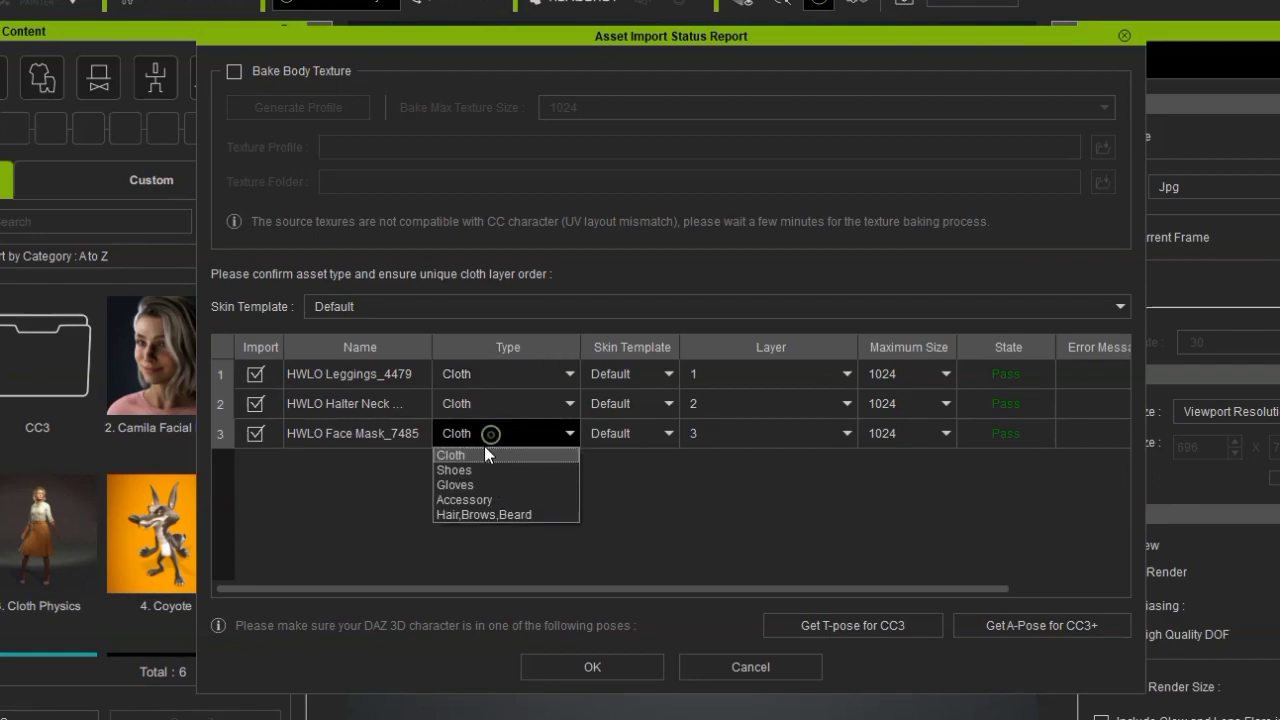
pyautogui.click(466, 498)
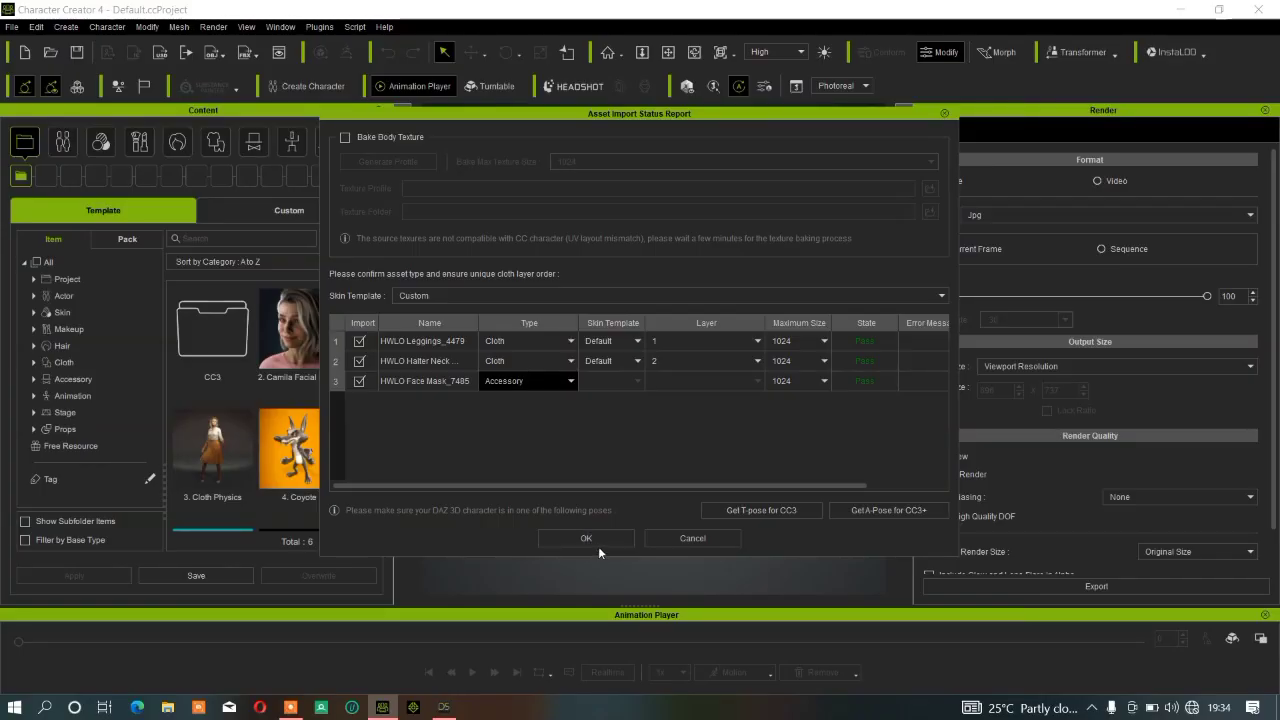
pyautogui.click(592, 667)
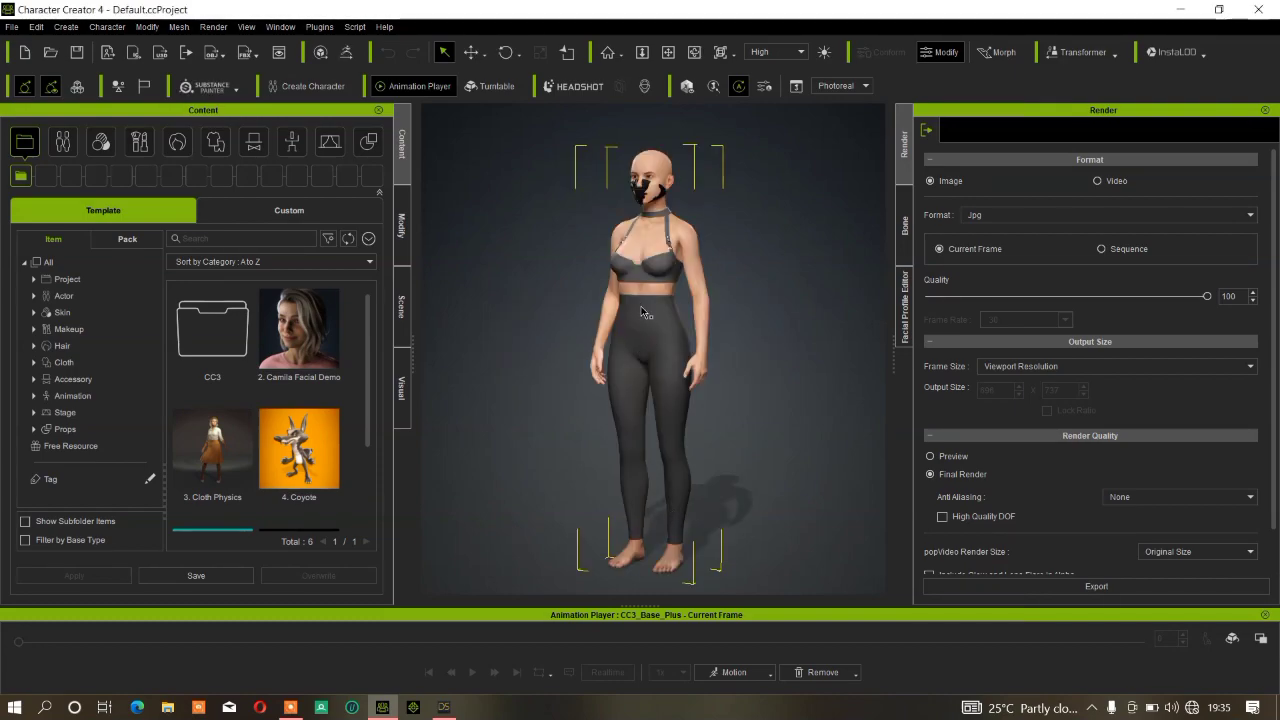
# - Examine the imported character from several angles, focusing on how the face mask fits the head
pyautogui.click(694, 52)
pyautogui.moveTo(505, 357); pyautogui.dragTo(954, 358)
pyautogui.click(667, 53)
pyautogui.scroll(1, 571, 180)
pyautogui.moveTo(571, 180); pyautogui.dragTo(571, 378)
pyautogui.scroll(4, 569, 360)
pyautogui.scroll(4, 569, 360)
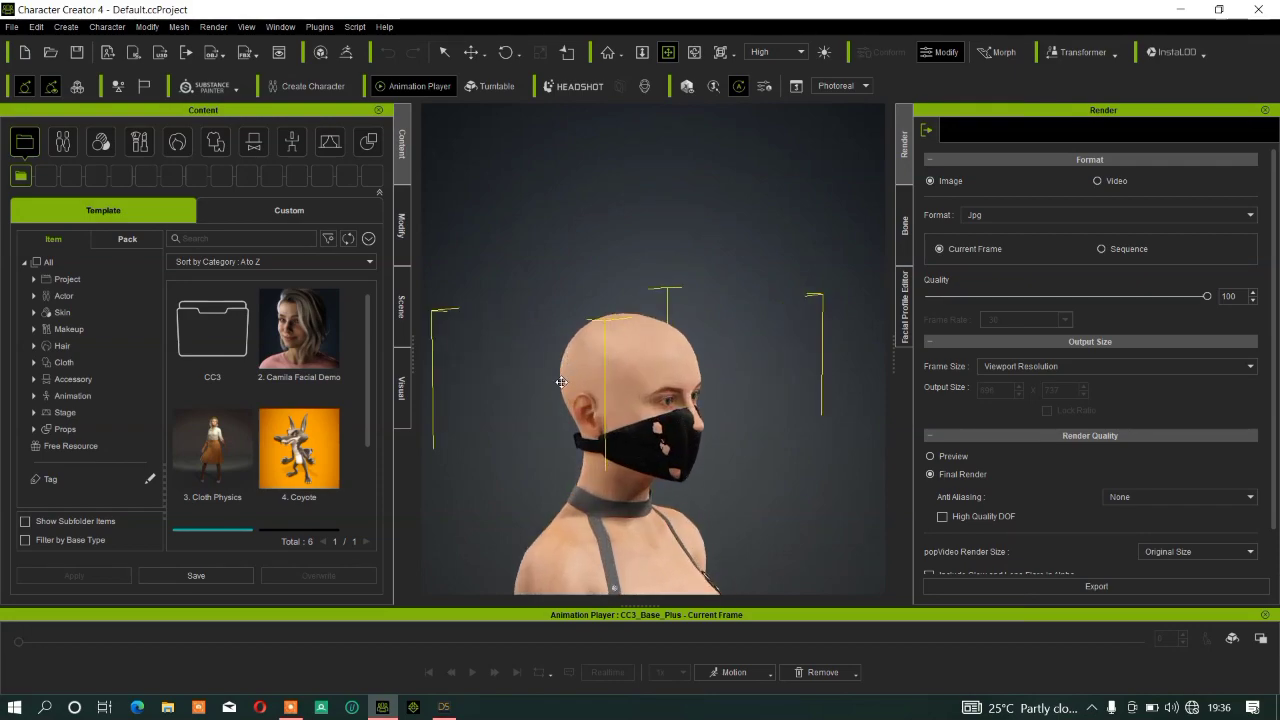
pyautogui.moveTo(324, 380); pyautogui.dragTo(80, 347, button='right')
pyautogui.moveTo(500, 350); pyautogui.dragTo(392, 325, button='right')
# - Set the HWLO_Face_Mask accessory's pivot to Middle and move the mask slightly forward so it covers the face
pyautogui.click(401, 225)
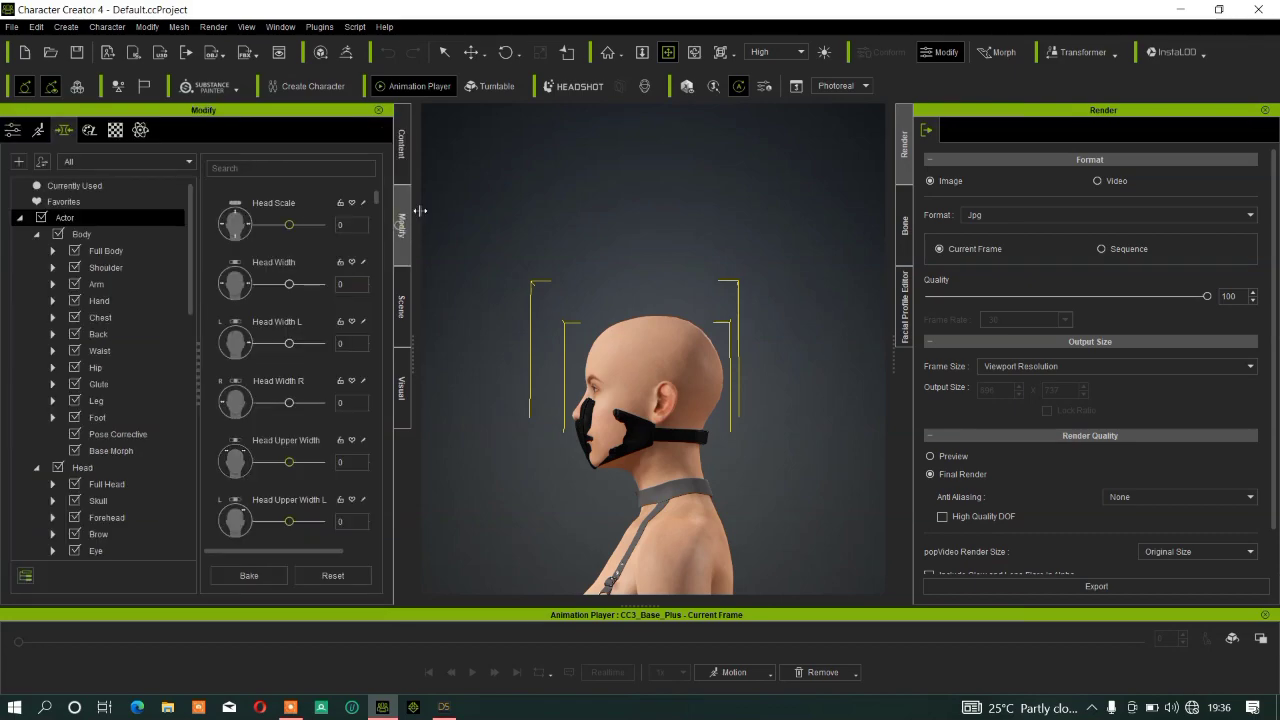
pyautogui.click(444, 51)
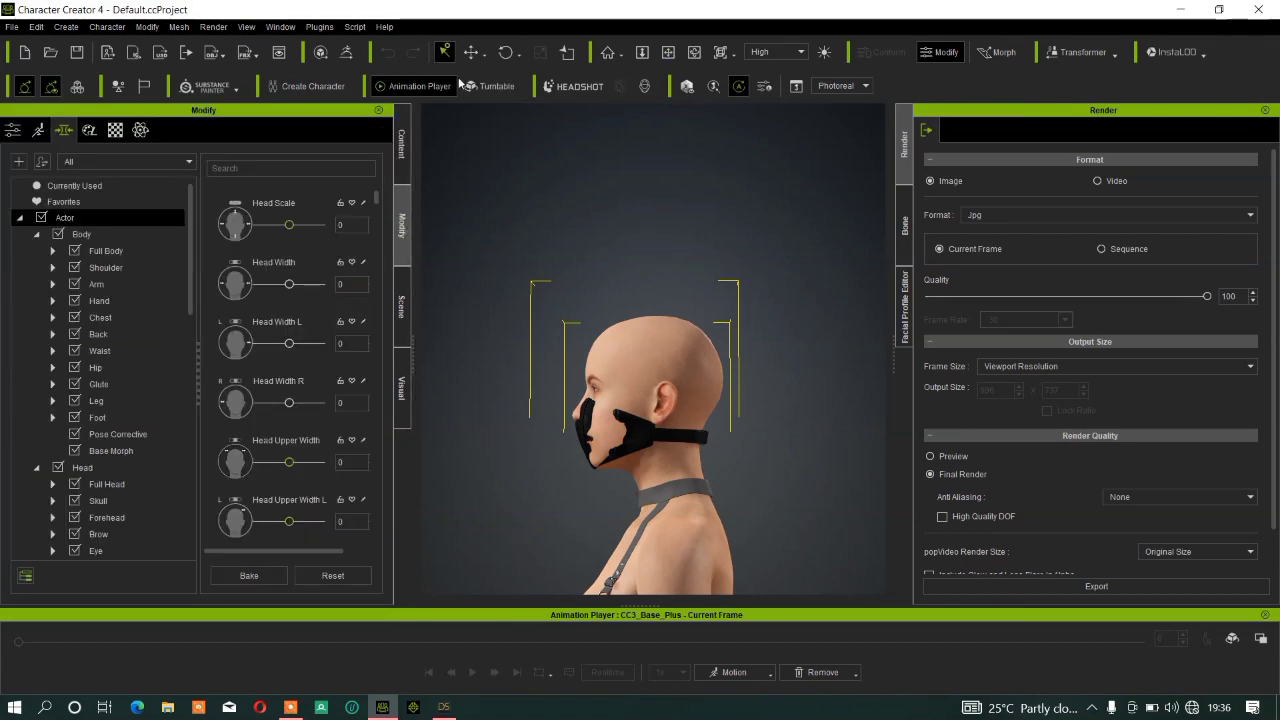
pyautogui.click(401, 307)
pyautogui.click(100, 240)
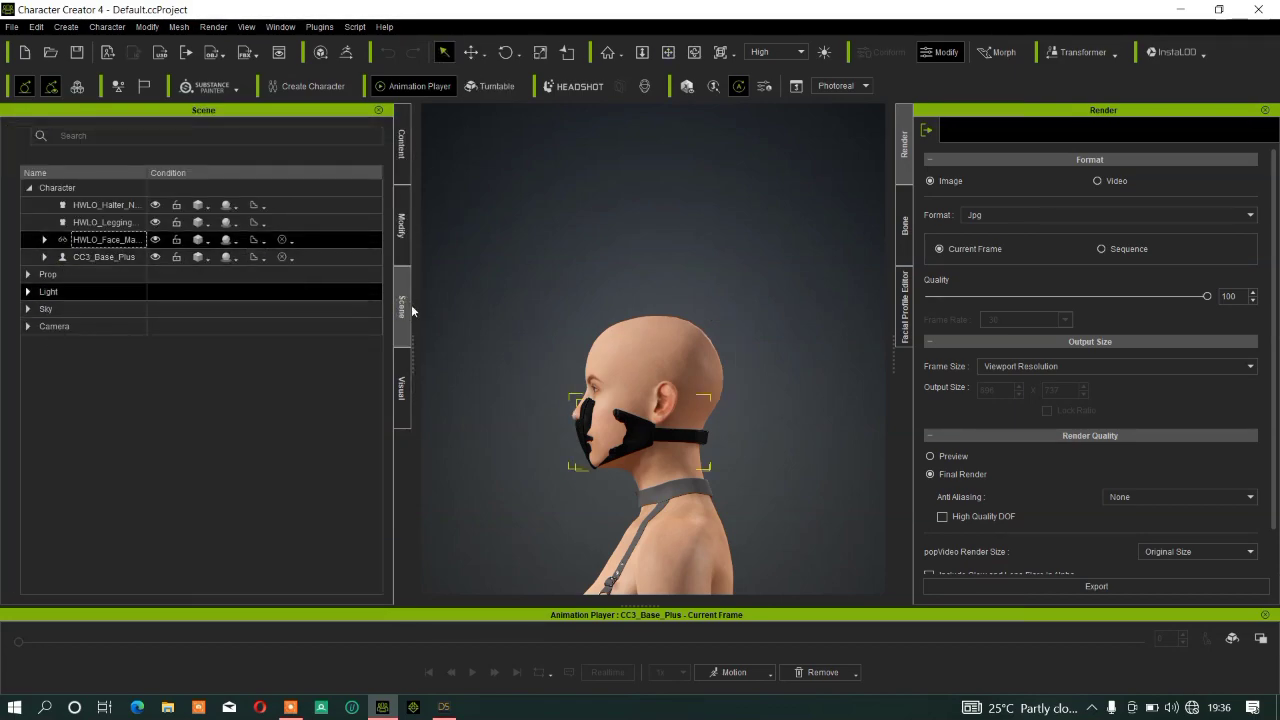
pyautogui.click(471, 52)
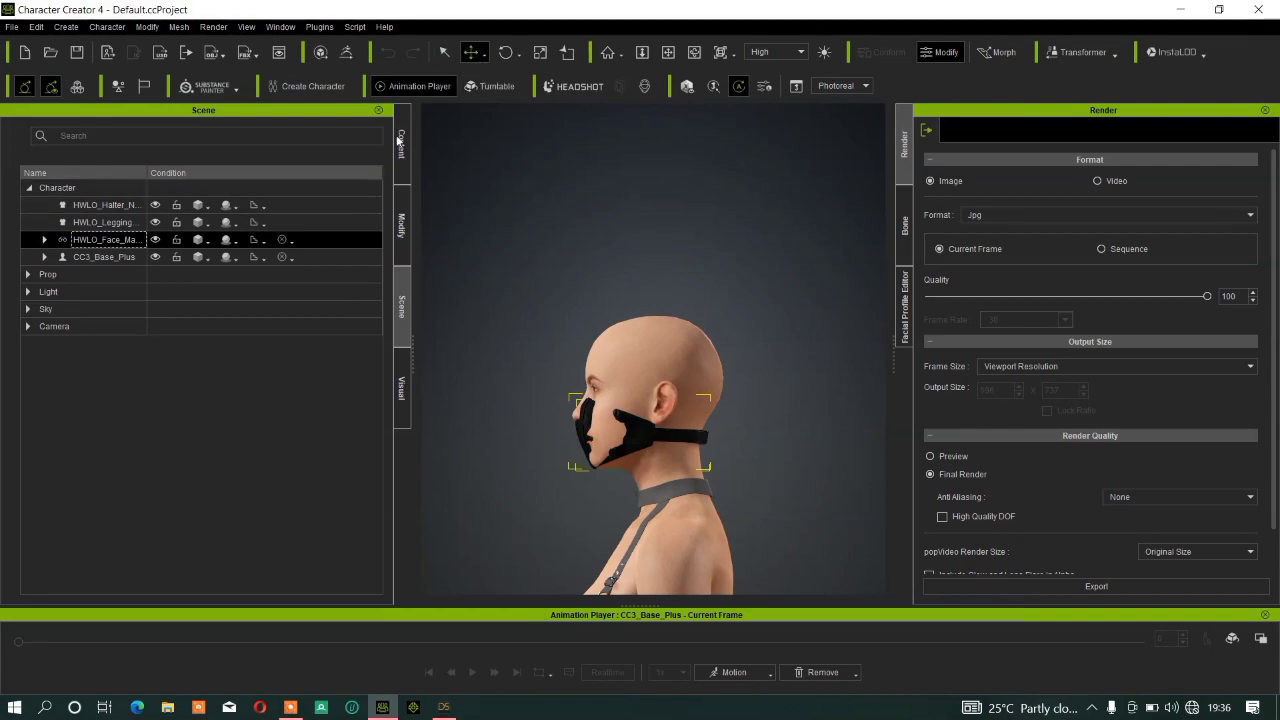
pyautogui.click(401, 225)
pyautogui.scroll(-2, 158, 402)
pyautogui.click(13, 130)
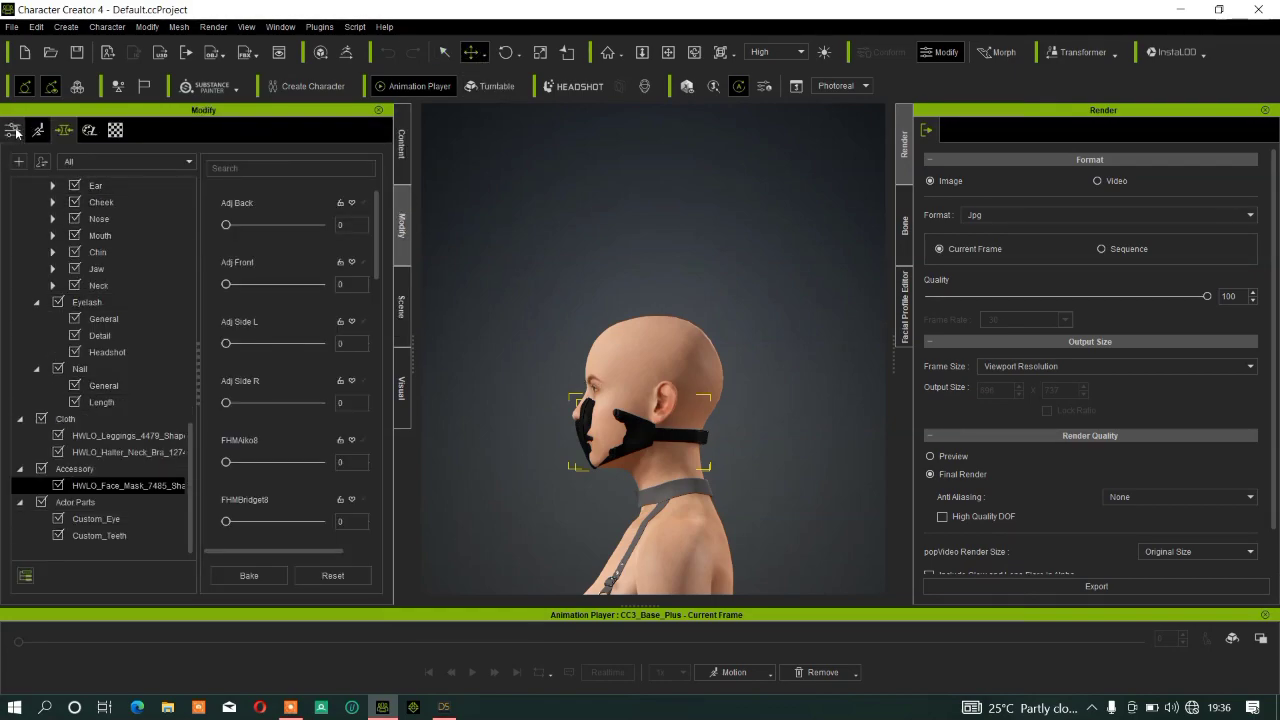
pyautogui.scroll(-5, 188, 428)
pyautogui.scroll(-3, 188, 428)
pyautogui.click(188, 465)
pyautogui.moveTo(716, 431); pyautogui.dragTo(712, 431)
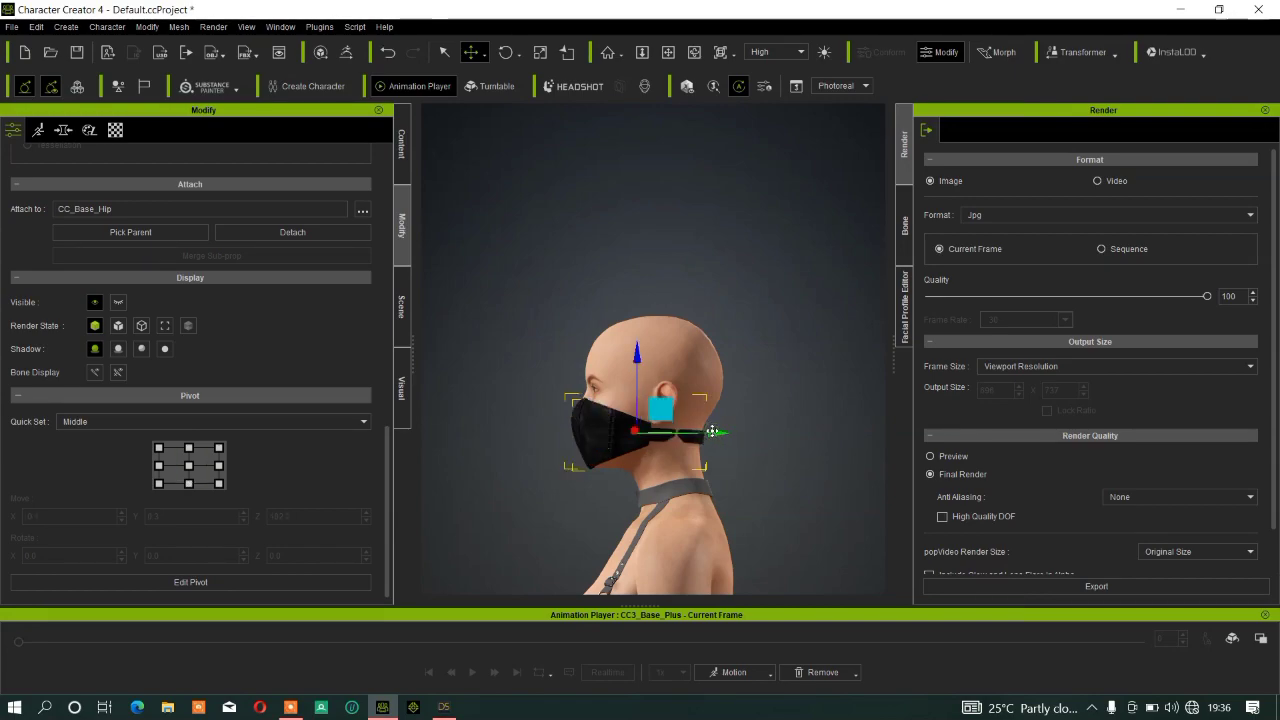
# - Examine the repositioned face mask and the full outfit from the front, from the head down to the feet
pyautogui.click(692, 50)
pyautogui.moveTo(520, 394); pyautogui.dragTo(932, 455)
pyautogui.moveTo(569, 469); pyautogui.dragTo(610, 410)
pyautogui.click(668, 52)
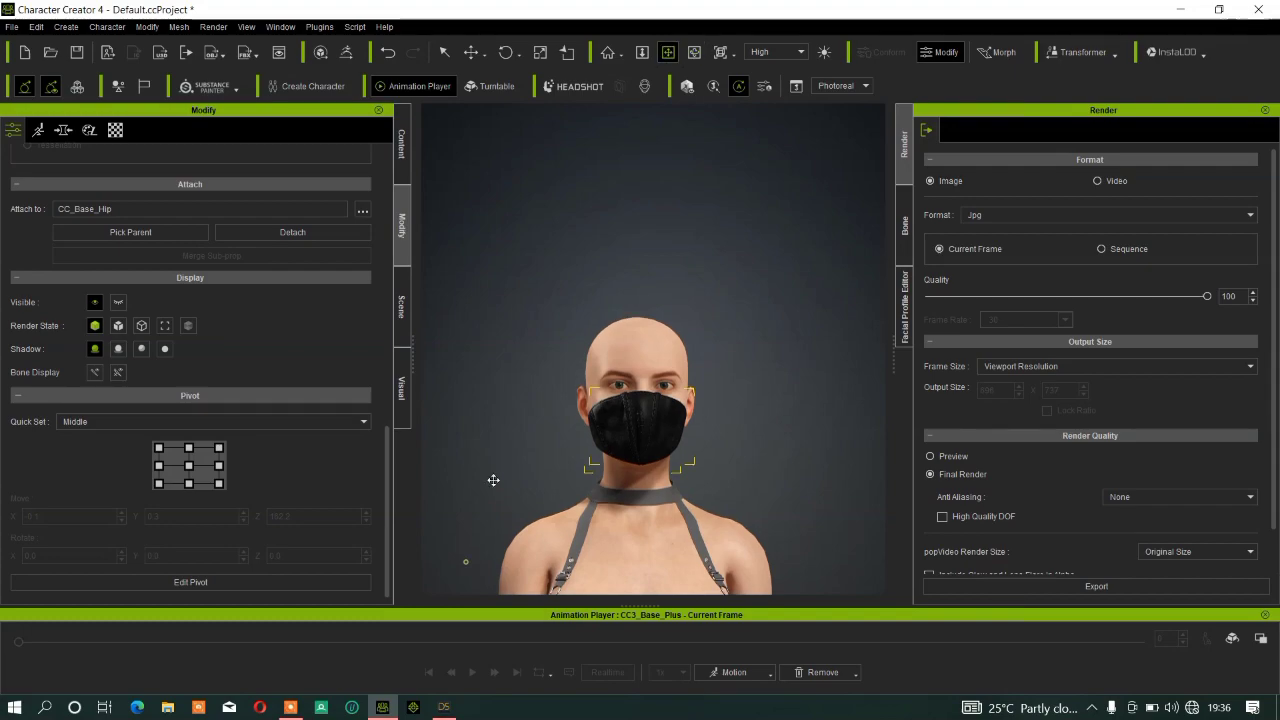
pyautogui.scroll(-5, 491, 480)
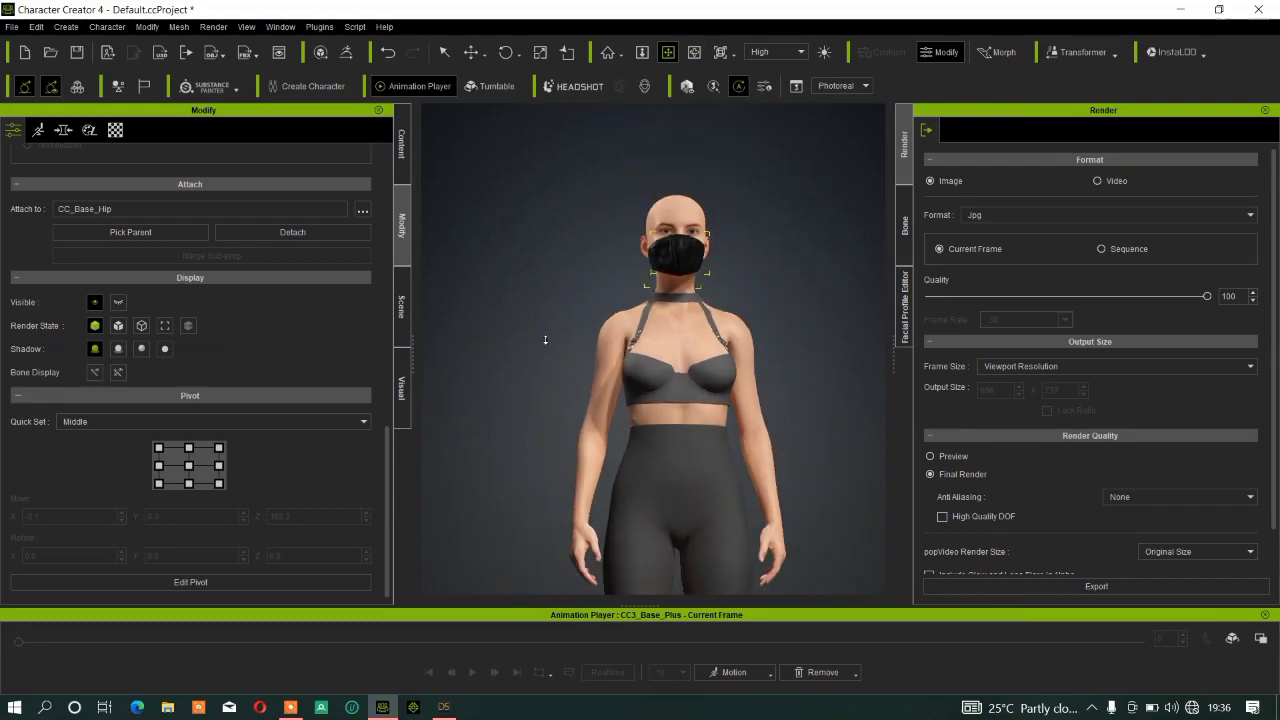
pyautogui.scroll(-2, 545, 340)
pyautogui.moveTo(614, 545); pyautogui.dragTo(594, 443)
pyautogui.moveTo(594, 443); pyautogui.dragTo(553, 363, button='right')
pyautogui.scroll(-3, 537, 295)
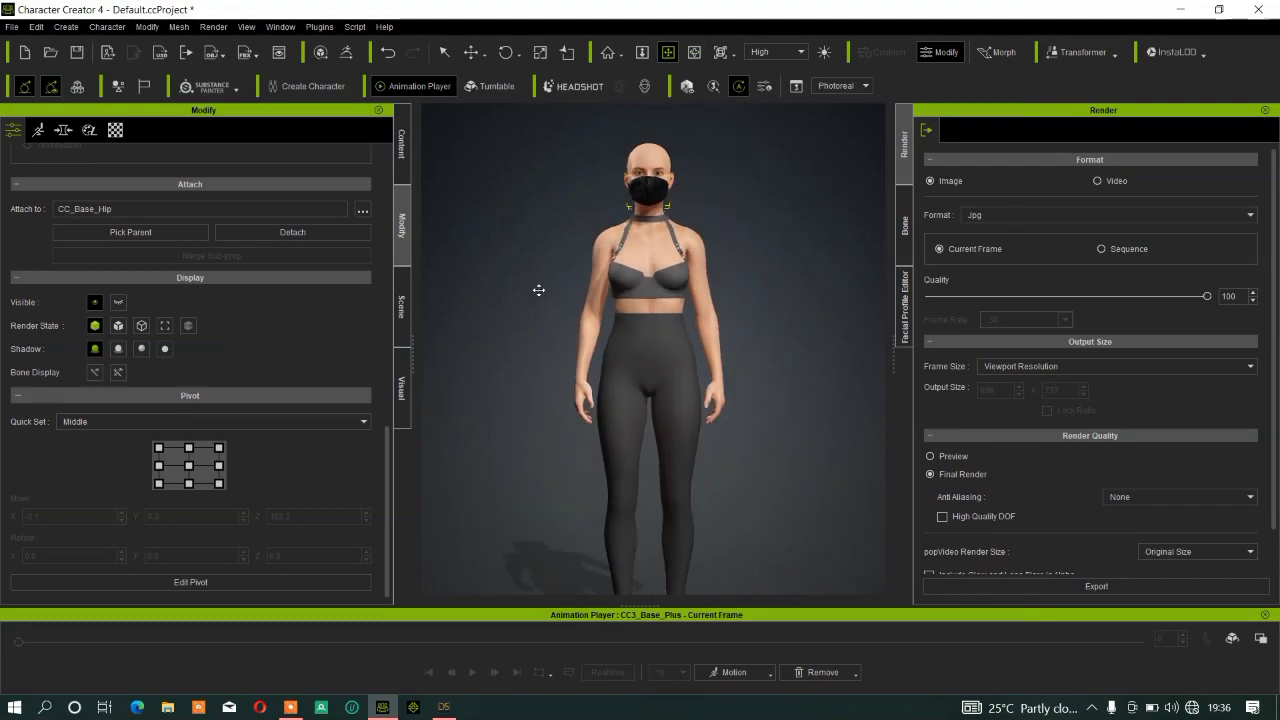
pyautogui.moveTo(530, 332); pyautogui.dragTo(531, 271)
pyautogui.scroll(1, 532, 297)
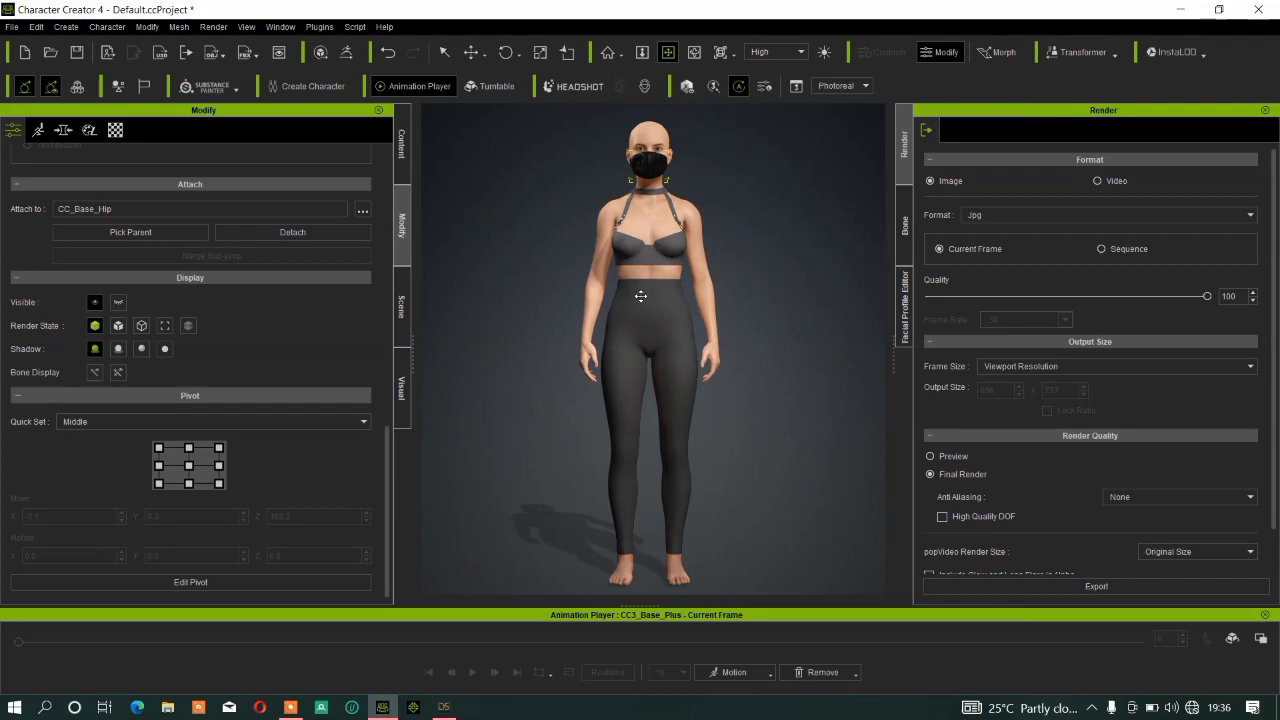
pyautogui.moveTo(727, 285)
pyautogui.mouseDown(button='right')
pyautogui.moveTo(660, 287)
pyautogui.moveTo(734, 285)
pyautogui.mouseUp(button='right')
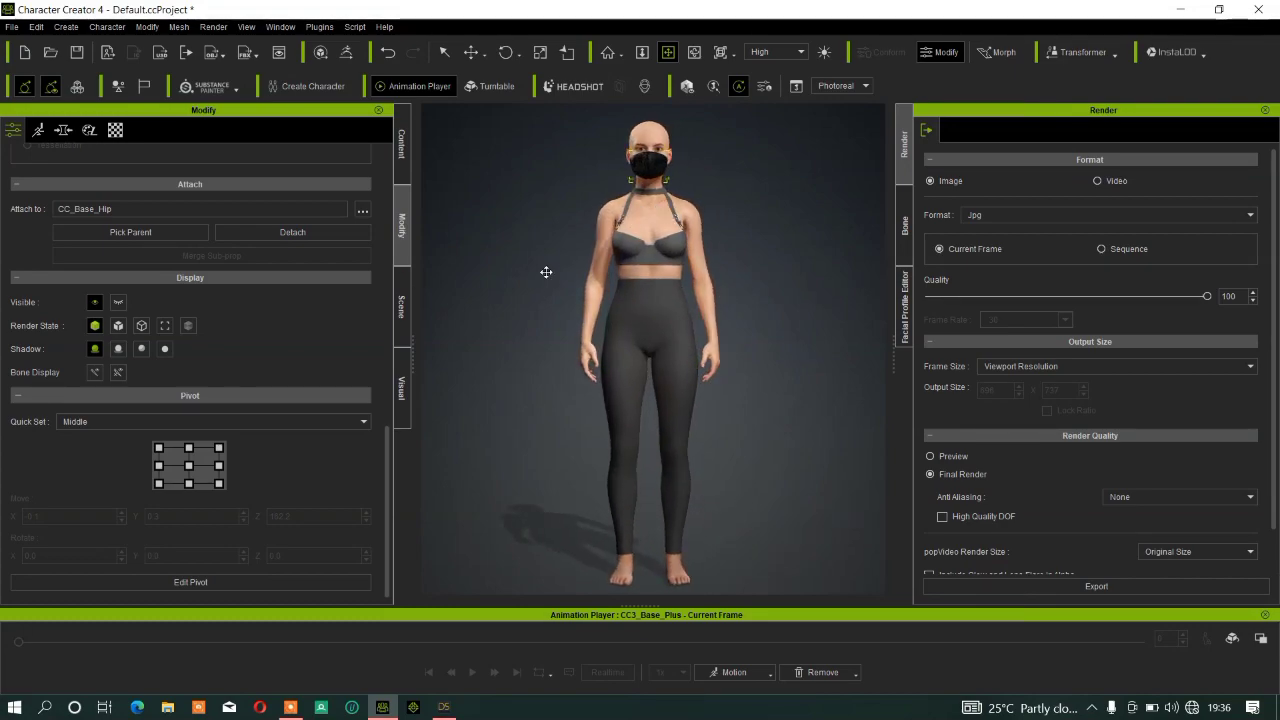
# - Review the imported morphs available for the face mask, the halter neck bra and the leggings
pyautogui.click(402, 310)
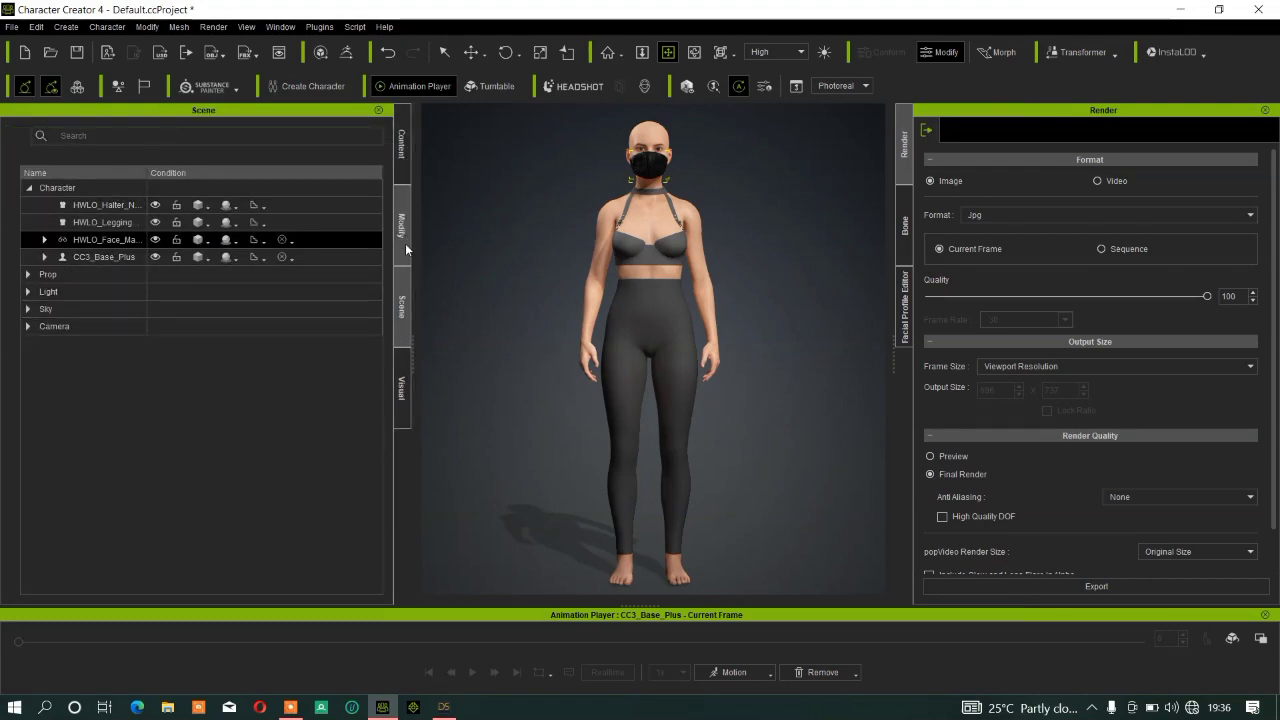
pyautogui.click(403, 246)
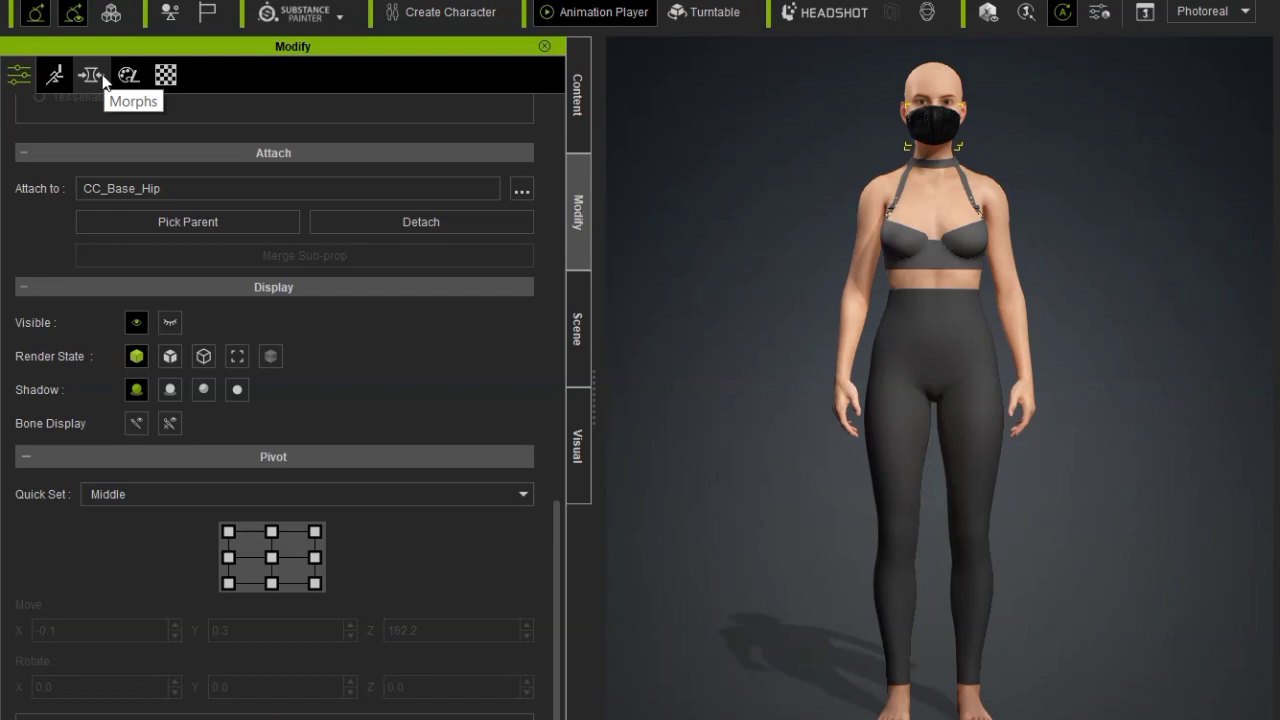
pyautogui.click(101, 76)
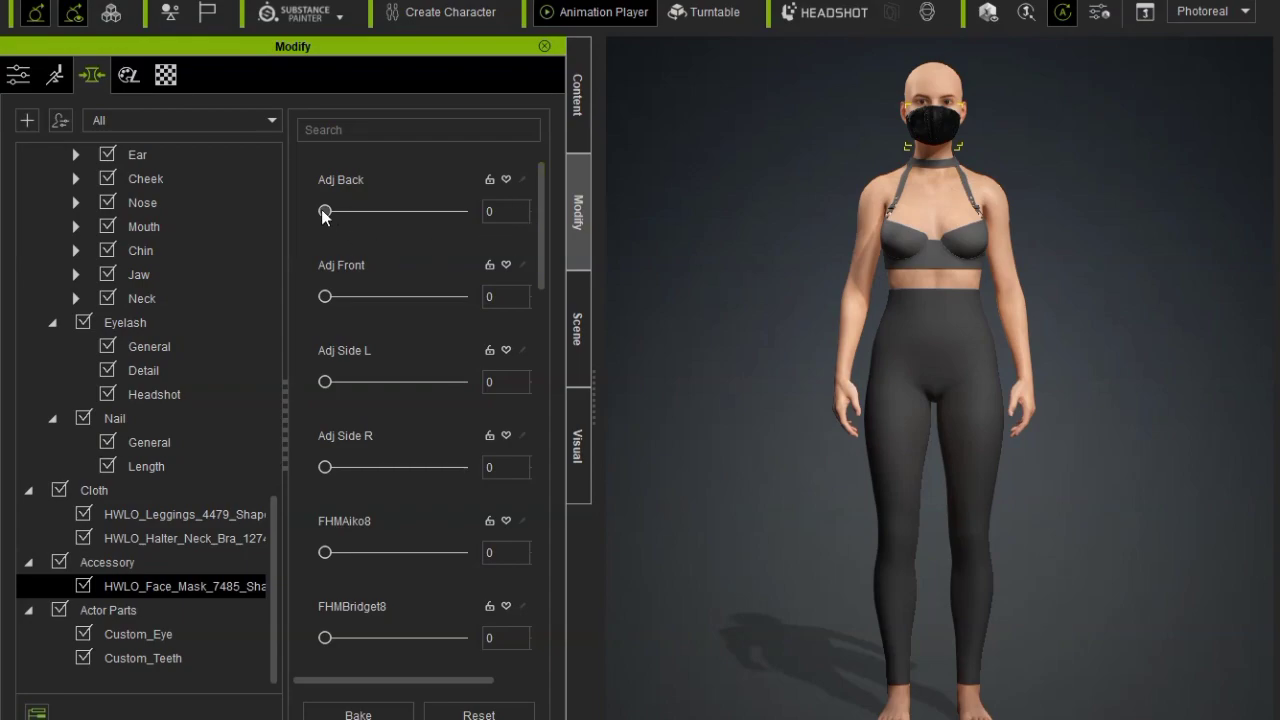
pyautogui.scroll(3, 949, 332)
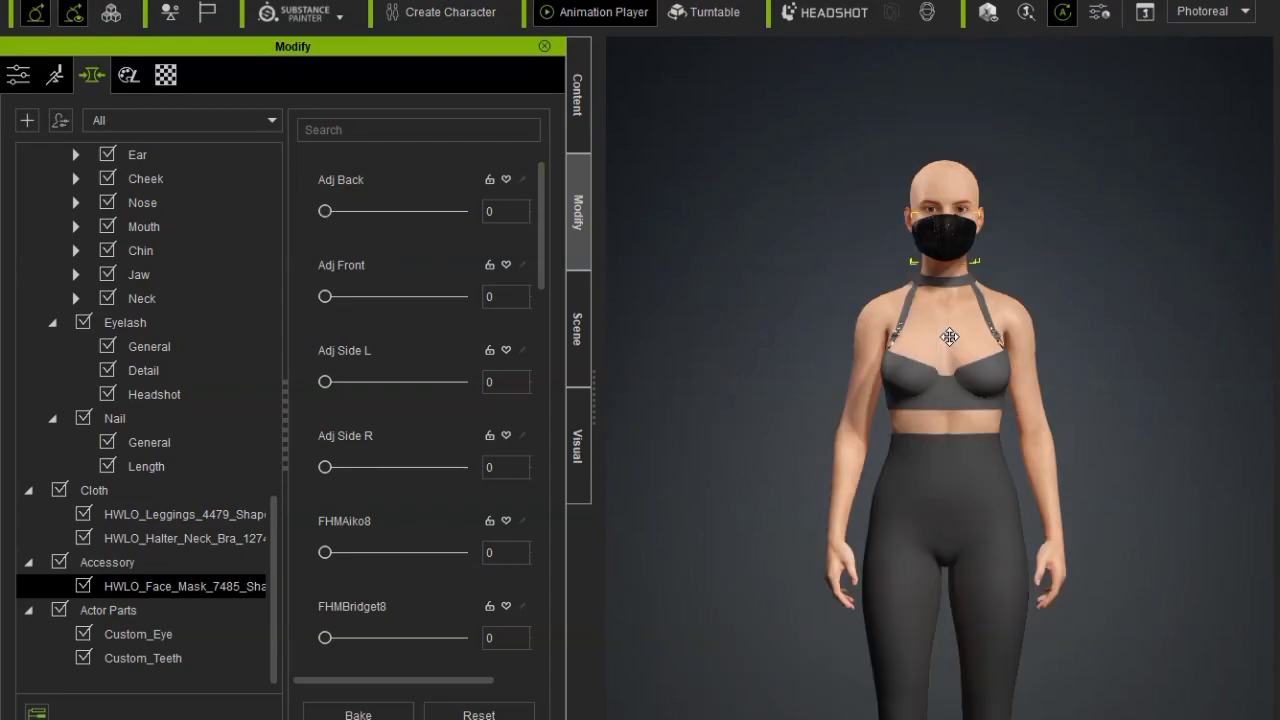
pyautogui.scroll(2, 949, 337)
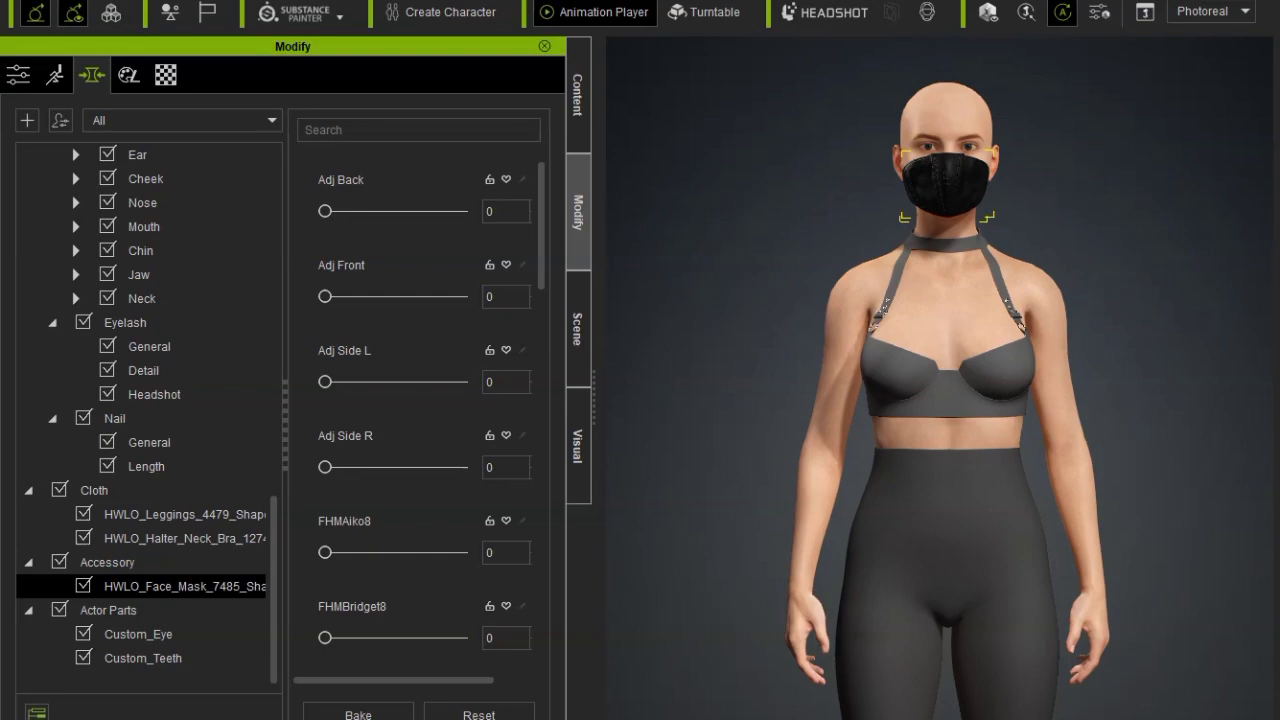
pyautogui.click(940, 386)
pyautogui.click(918, 390)
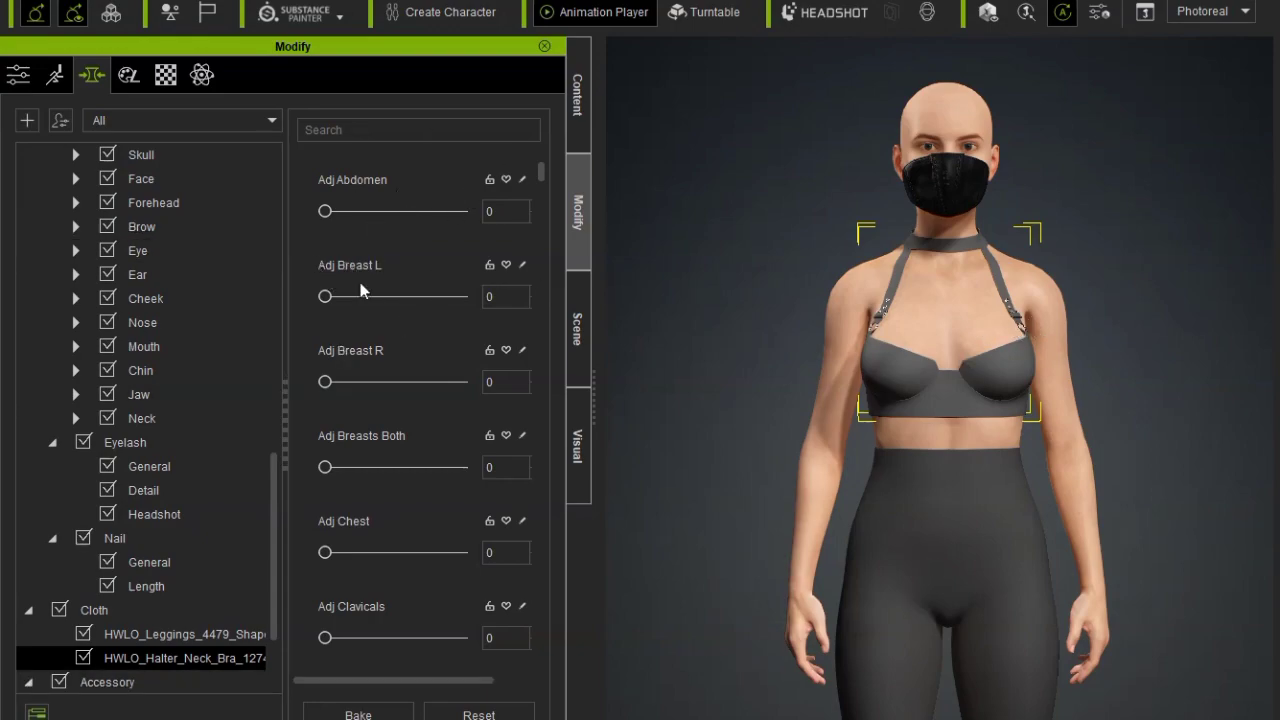
pyautogui.click(988, 548)
pyautogui.click(975, 554)
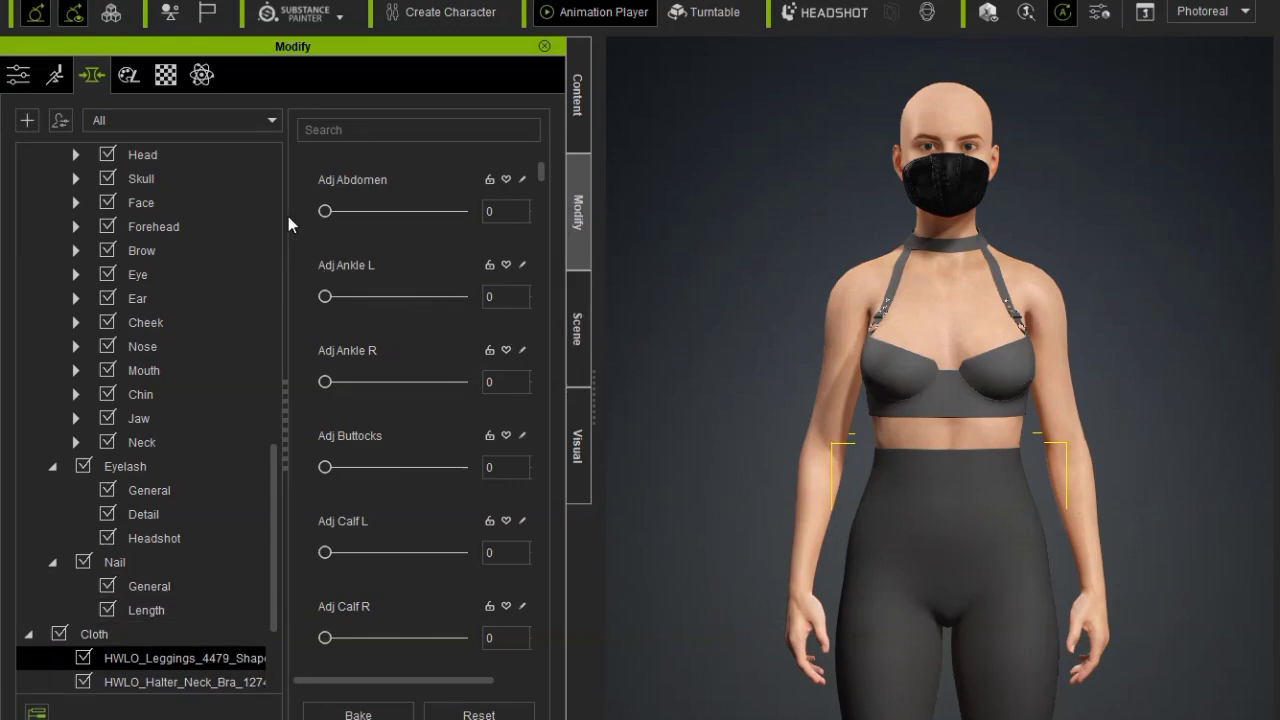
# - Try the leggings' Adj Abdomen and Adj Ankle L morphs, testing Adj Ankle L at 100, and revert both
pyautogui.click(328, 211)
pyautogui.hotkey('ctrl', 'z')
pyautogui.hotkey('ctrl', 'z')
pyautogui.click(327, 296)
pyautogui.click(521, 299)
pyautogui.write('100')
pyautogui.press('Return')
pyautogui.moveTo(521, 299); pyautogui.dragTo(219, 299)
# - Try the leggings' Adj Knee Back L and Adj Shin L morphs and revert both to 0
pyautogui.scroll(-5, 402, 437)
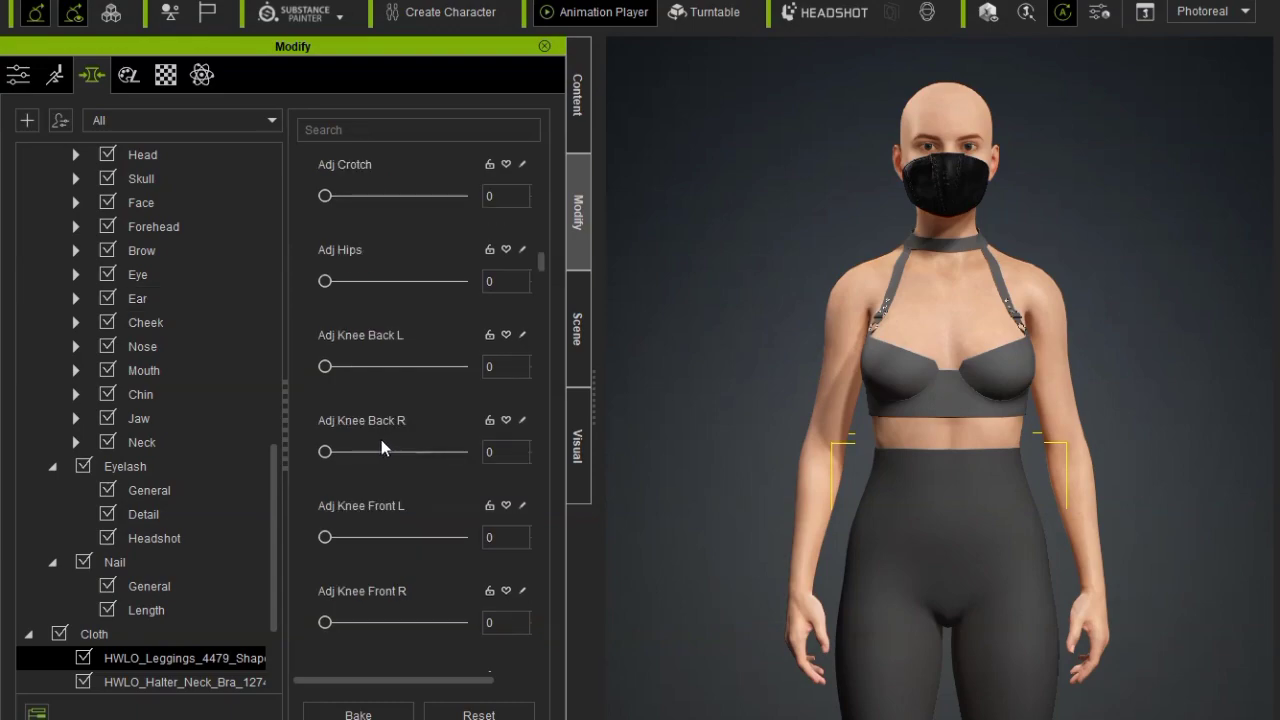
pyautogui.scroll(-5, 882, 356)
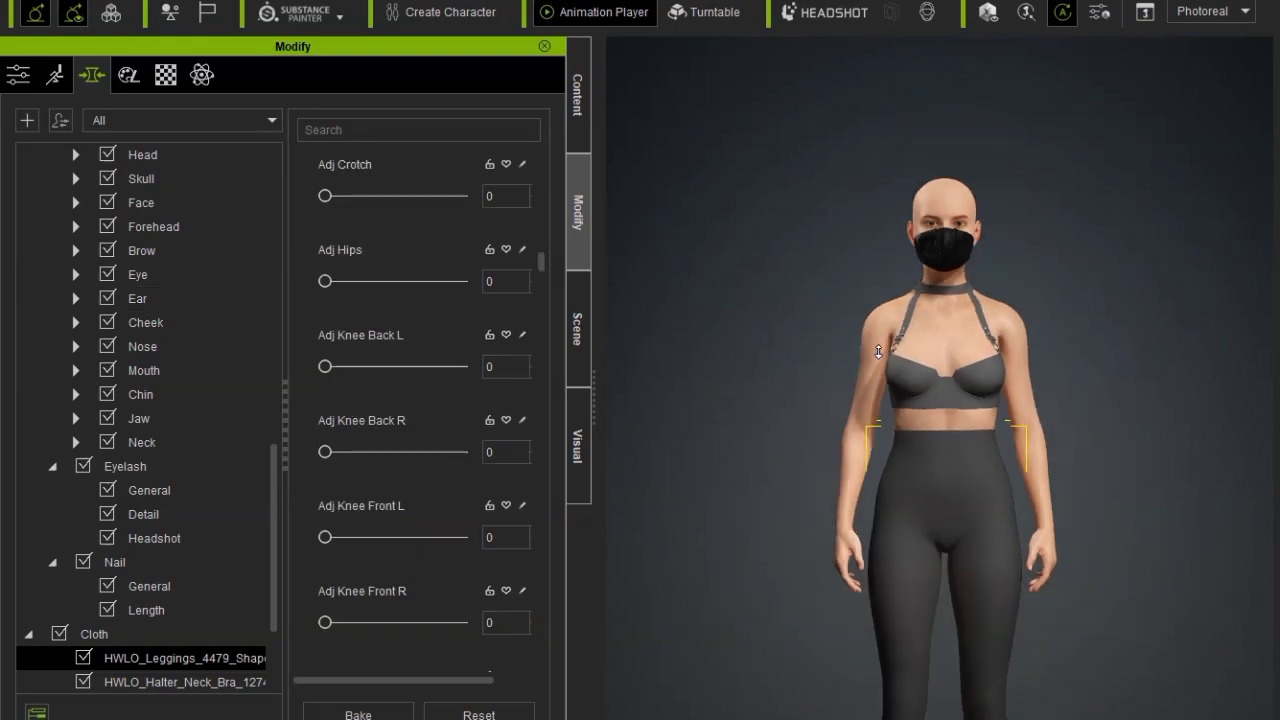
pyautogui.moveTo(886, 356); pyautogui.dragTo(885, 193, button='middle')
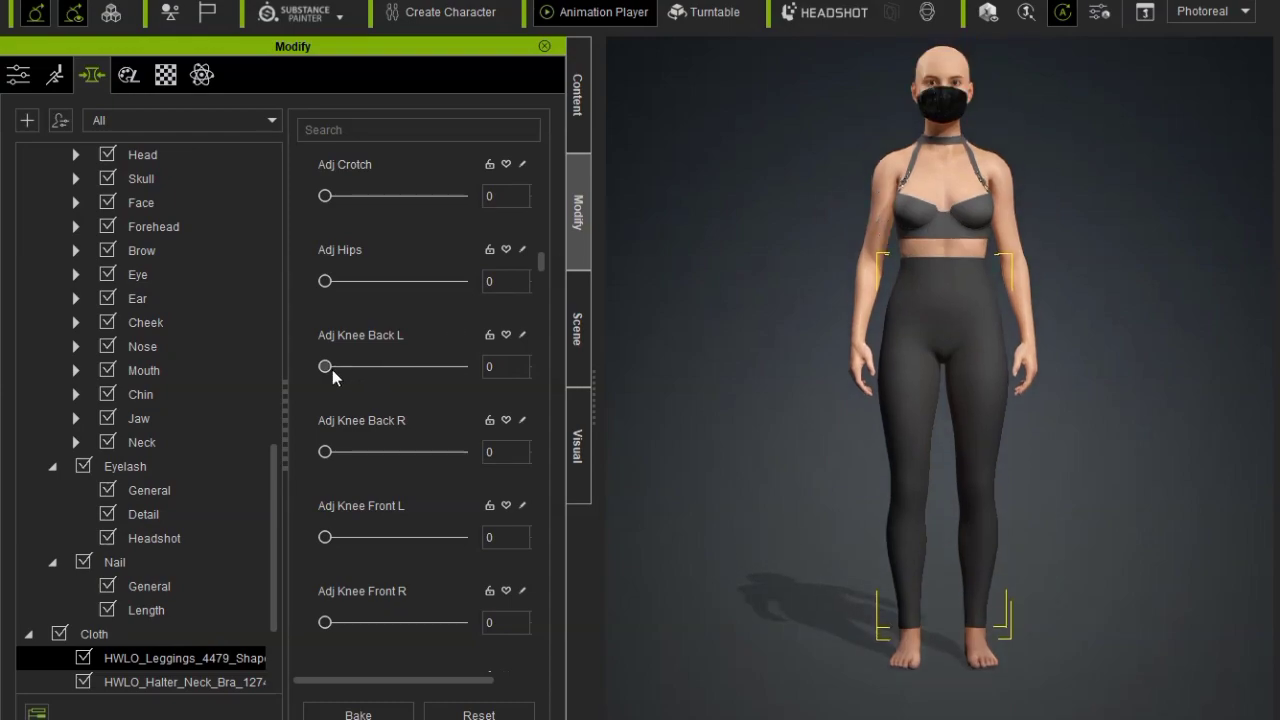
pyautogui.moveTo(499, 371); pyautogui.dragTo(150, 368)
pyautogui.scroll(-4, 344, 537)
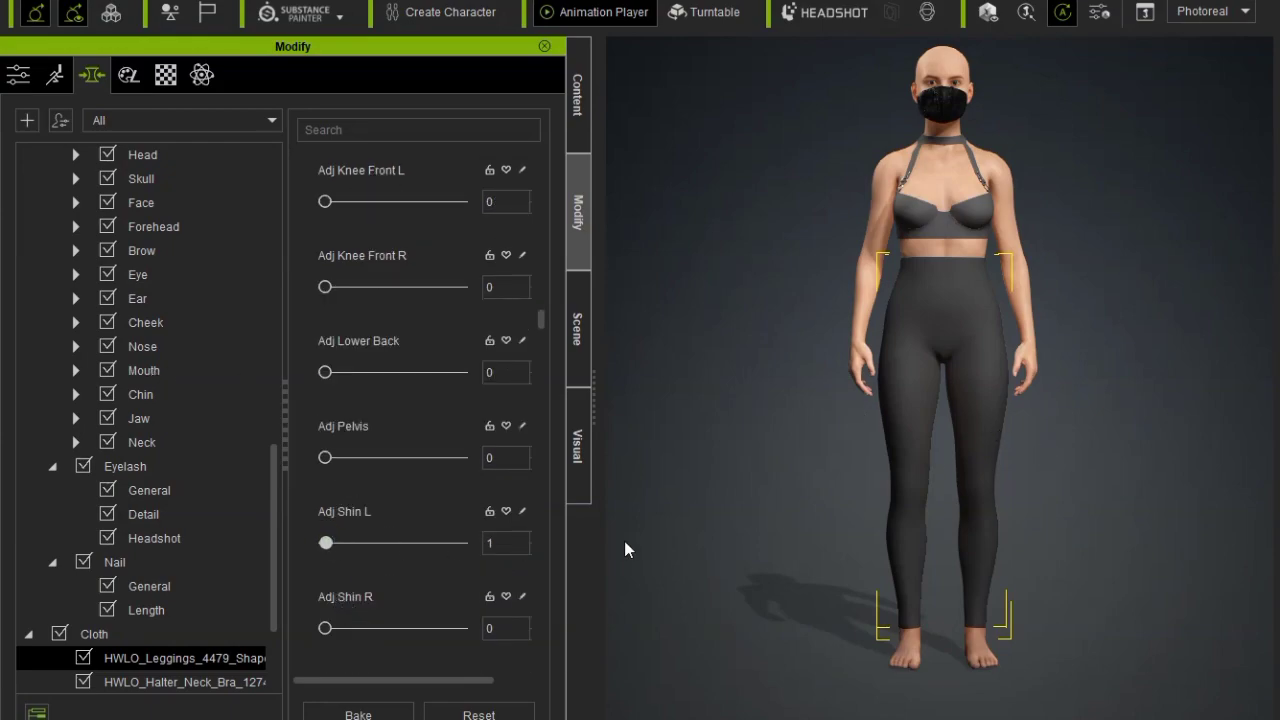
pyautogui.hotkey('ctrl', 'z')
# - Try the leggings' FBMMonique8 morph at 100 and undo it
pyautogui.scroll(-12, 350, 530)
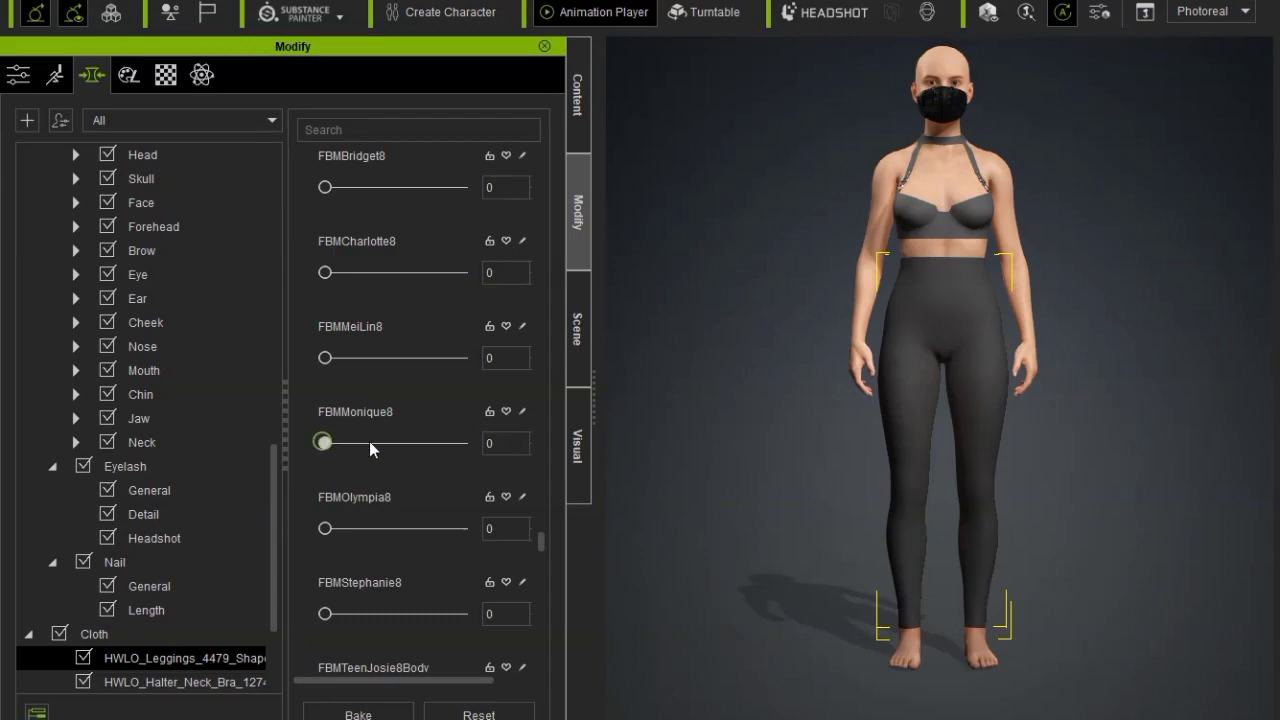
pyautogui.moveTo(601, 442); pyautogui.dragTo(220, 437)
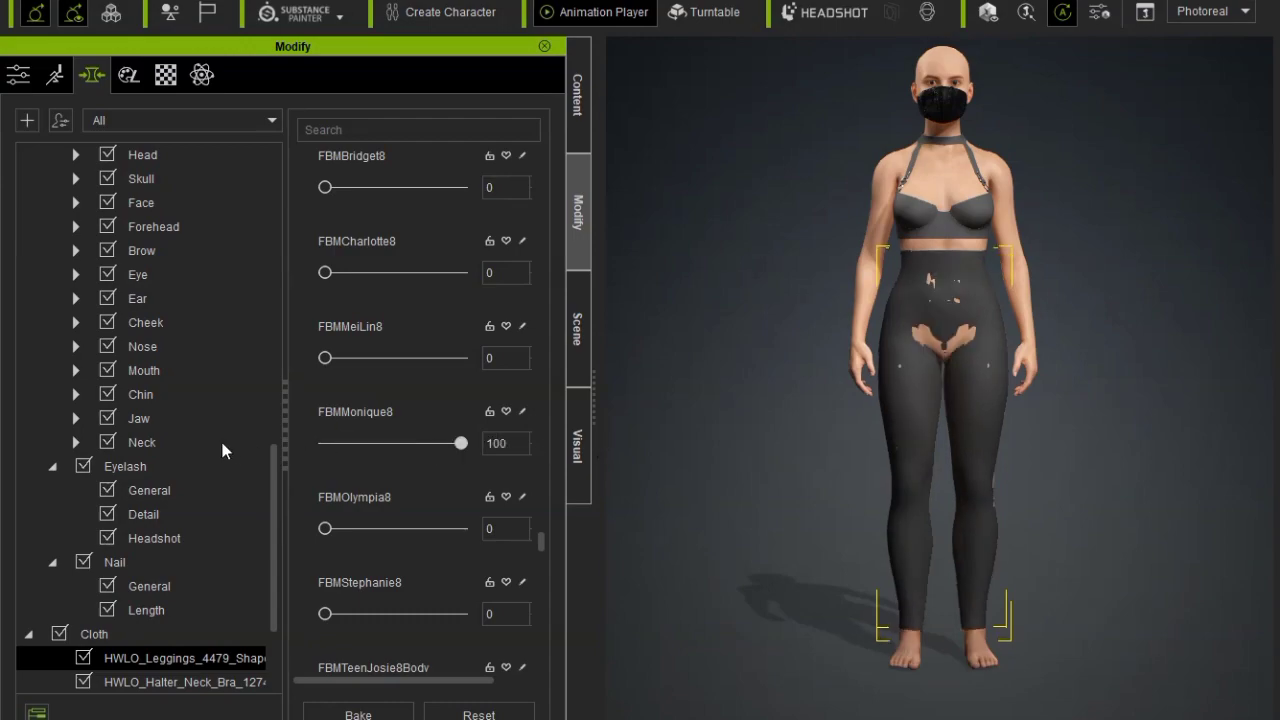
pyautogui.hotkey('ctrl', 'z')
# - Set the Adj Abdomen morph of the HWLO_Halter_Neck_Bra to 100
pyautogui.moveTo(1097, 346)
pyautogui.mouseDown(button='right')
pyautogui.moveTo(660, 346)
pyautogui.moveTo(1074, 341)
pyautogui.mouseUp(button='right')
pyautogui.moveTo(958, 226); pyautogui.dragTo(956, 431, button='middle')
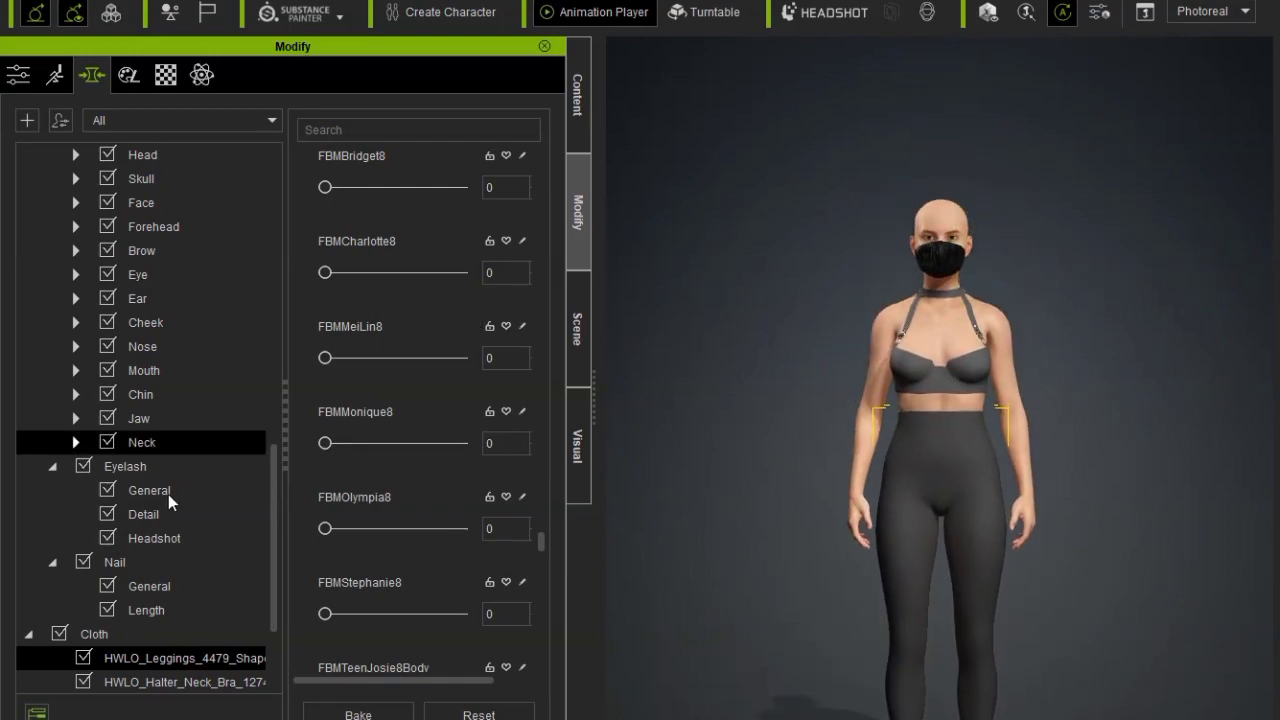
pyautogui.click(148, 683)
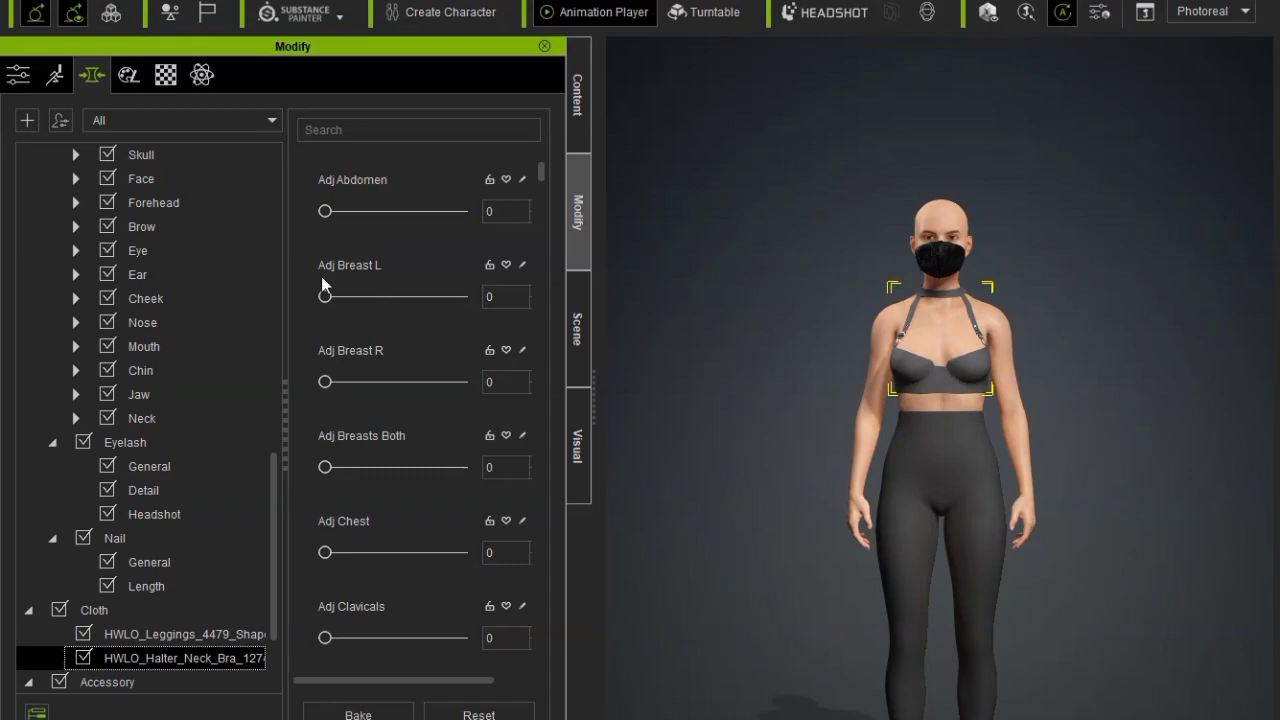
pyautogui.moveTo(474, 213); pyautogui.dragTo(533, 215)
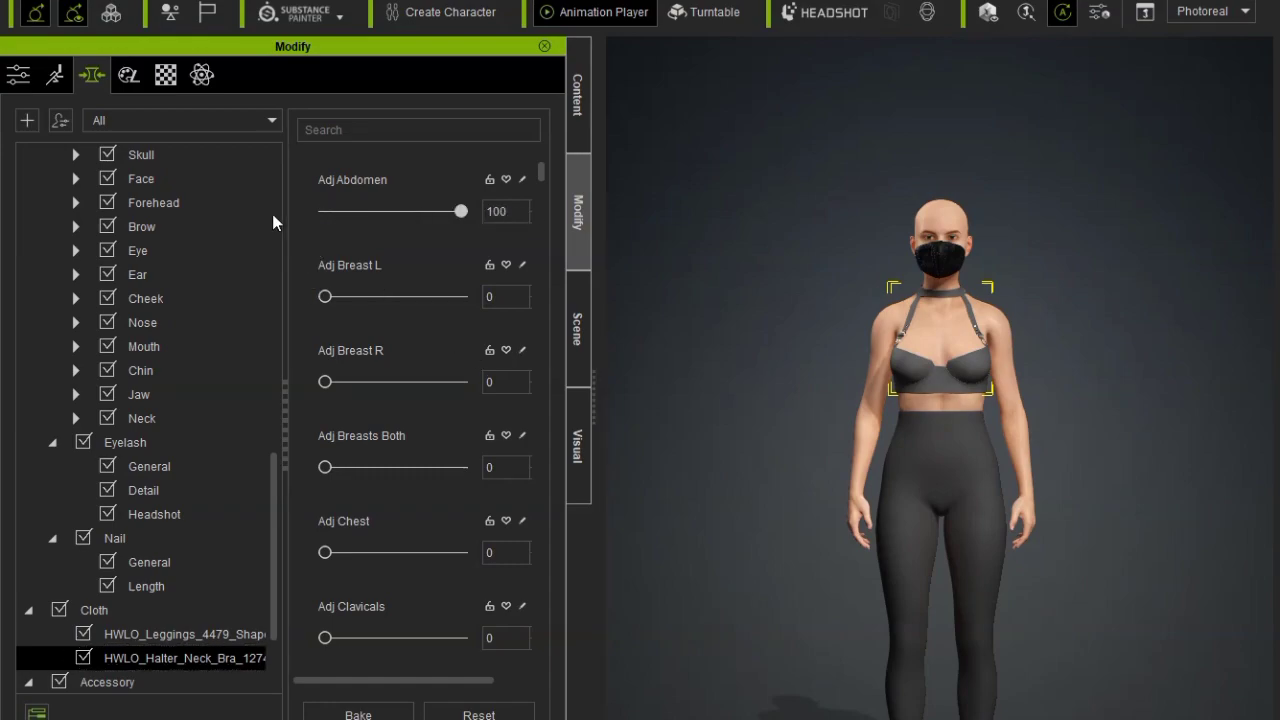
# - Reset the bra's Adj Abdomen morph, then try Adj Breast L at 74, Adj Breasts Both at 100 and Adj Chest at 84, reverting each
pyautogui.moveTo(470, 297); pyautogui.dragTo(431, 297)
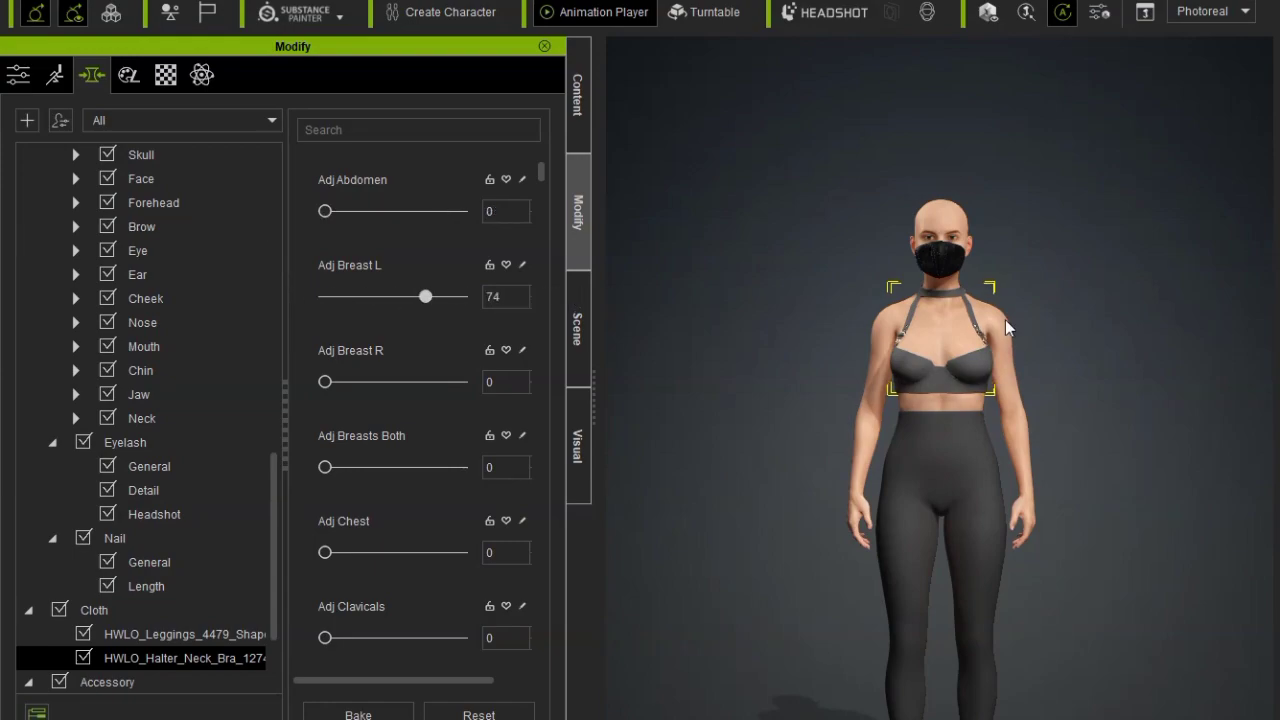
pyautogui.scroll(6, 908, 311)
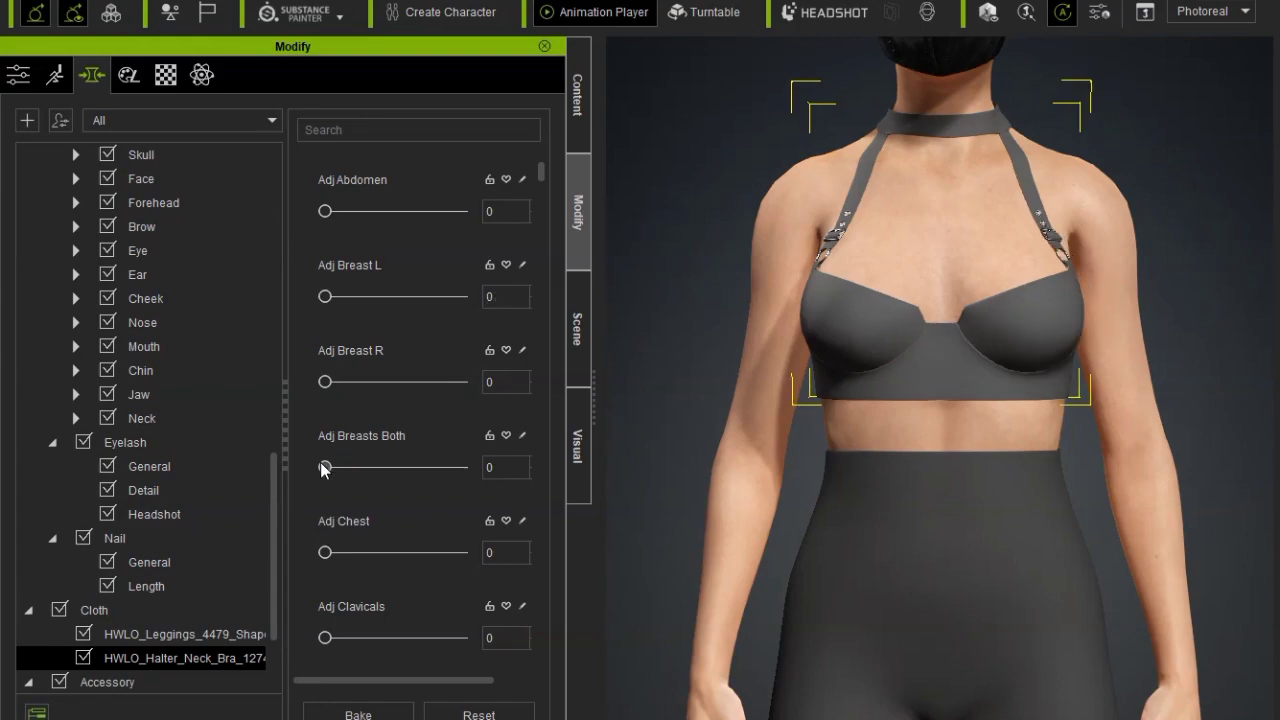
pyautogui.moveTo(451, 484); pyautogui.dragTo(545, 485)
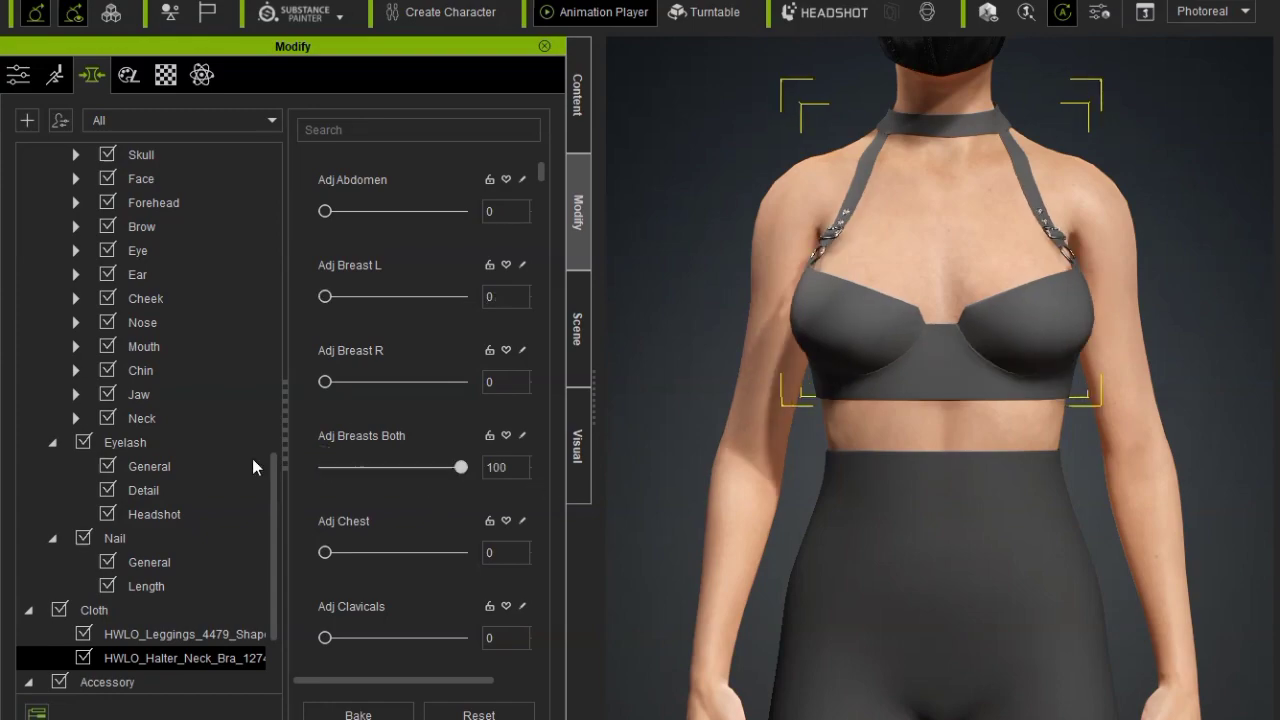
pyautogui.moveTo(330, 557); pyautogui.dragTo(527, 568)
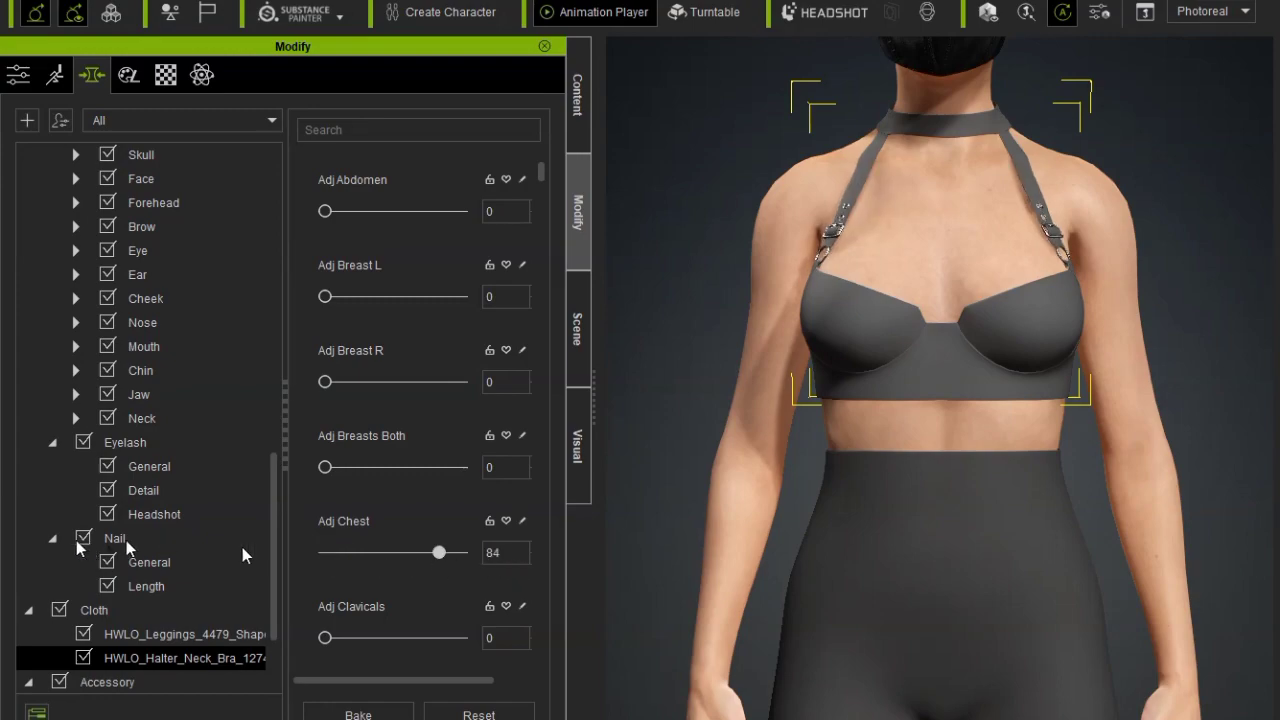
# - Try the bra's Adj Clavicals morph at 73 and Adj Collar L at 100, revert both, and review the FBM morphs
pyautogui.scroll(-2, 357, 584)
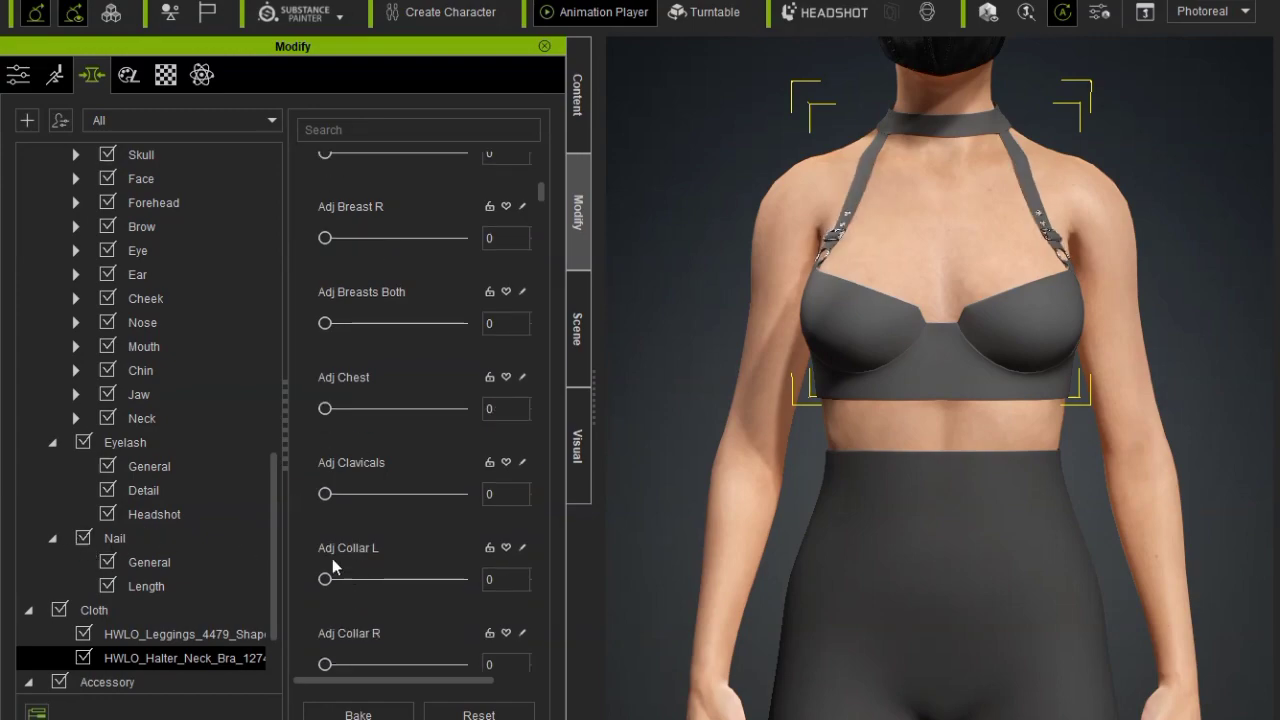
pyautogui.moveTo(531, 495); pyautogui.dragTo(17, 481)
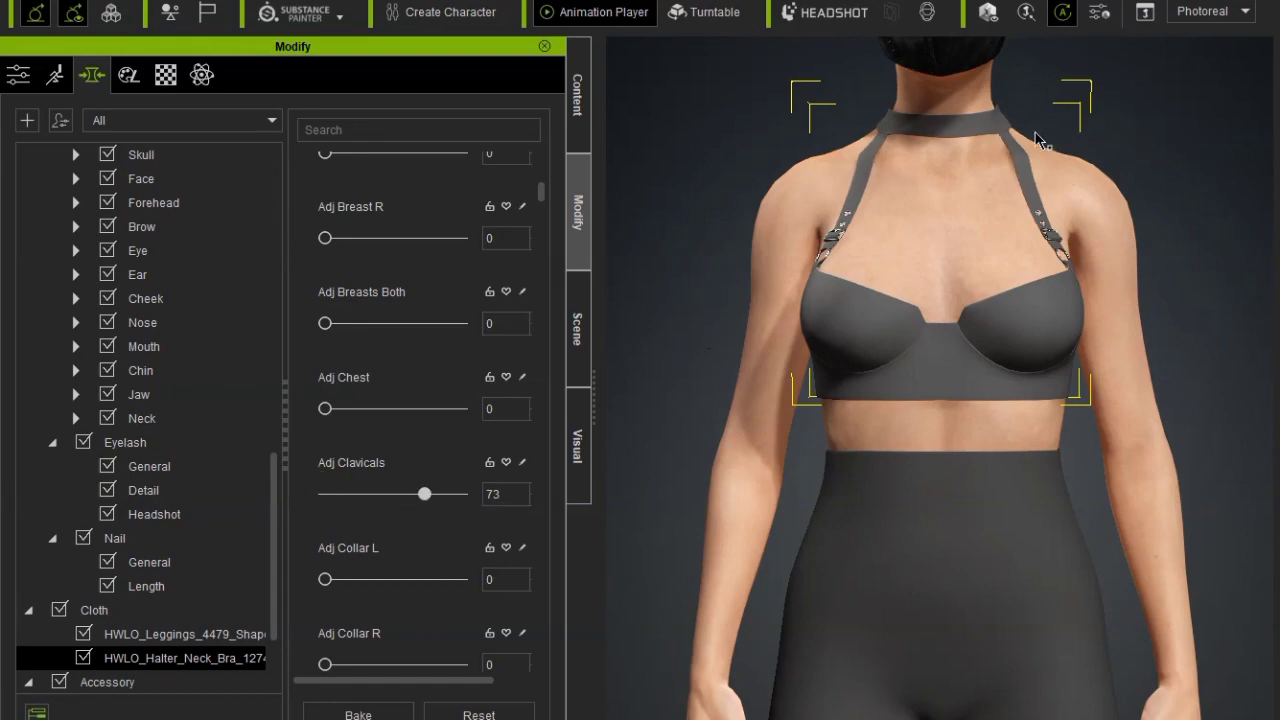
pyautogui.moveTo(354, 584); pyautogui.dragTo(593, 572)
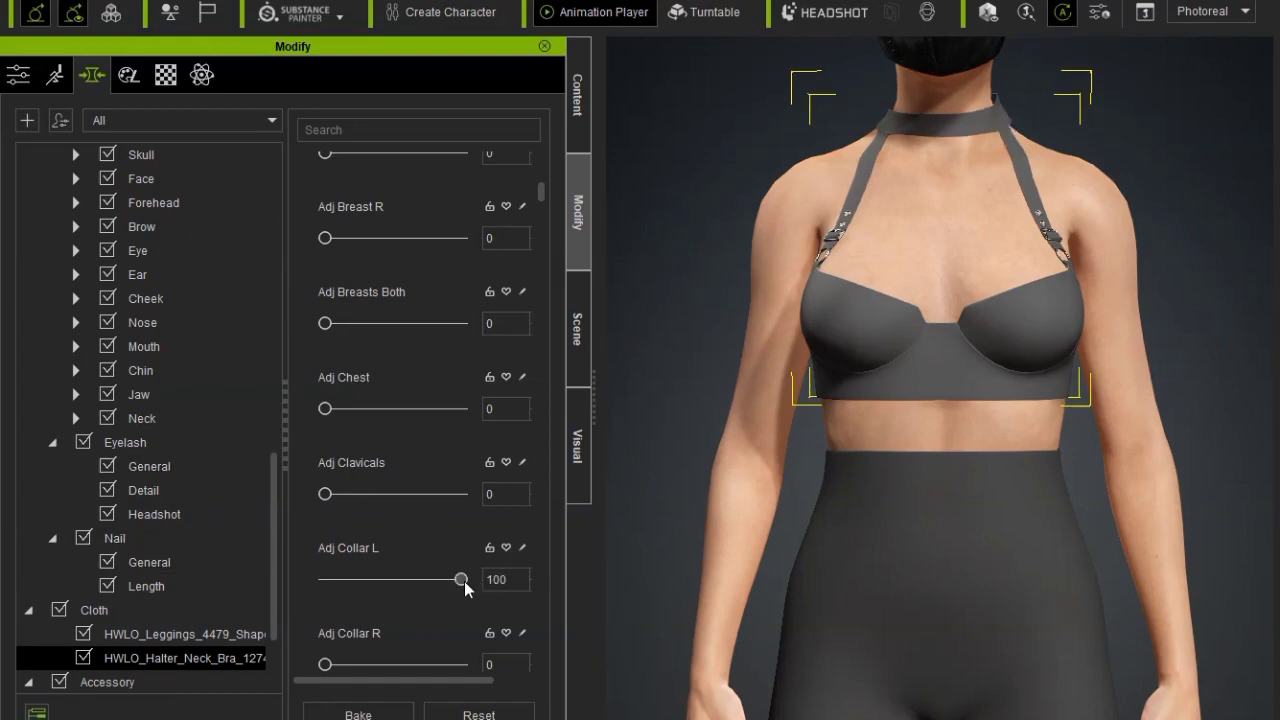
pyautogui.scroll(-15, 440, 420)
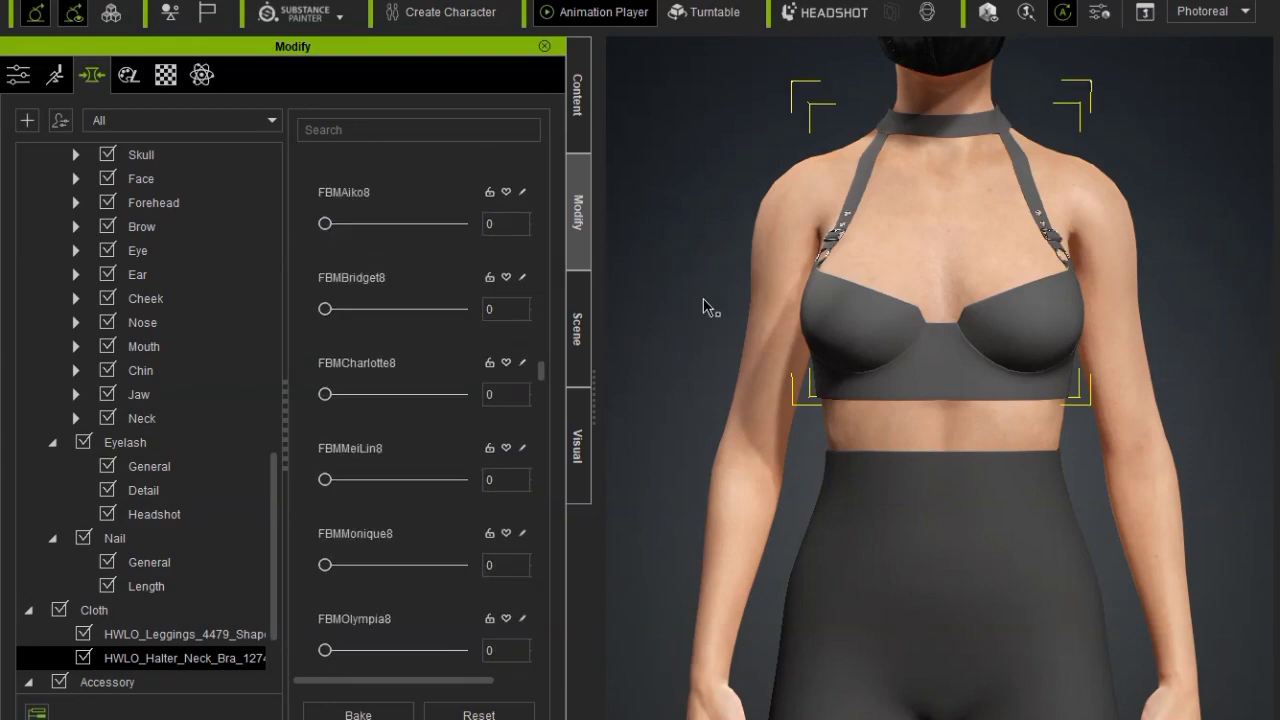
pyautogui.scroll(-7, 705, 308)
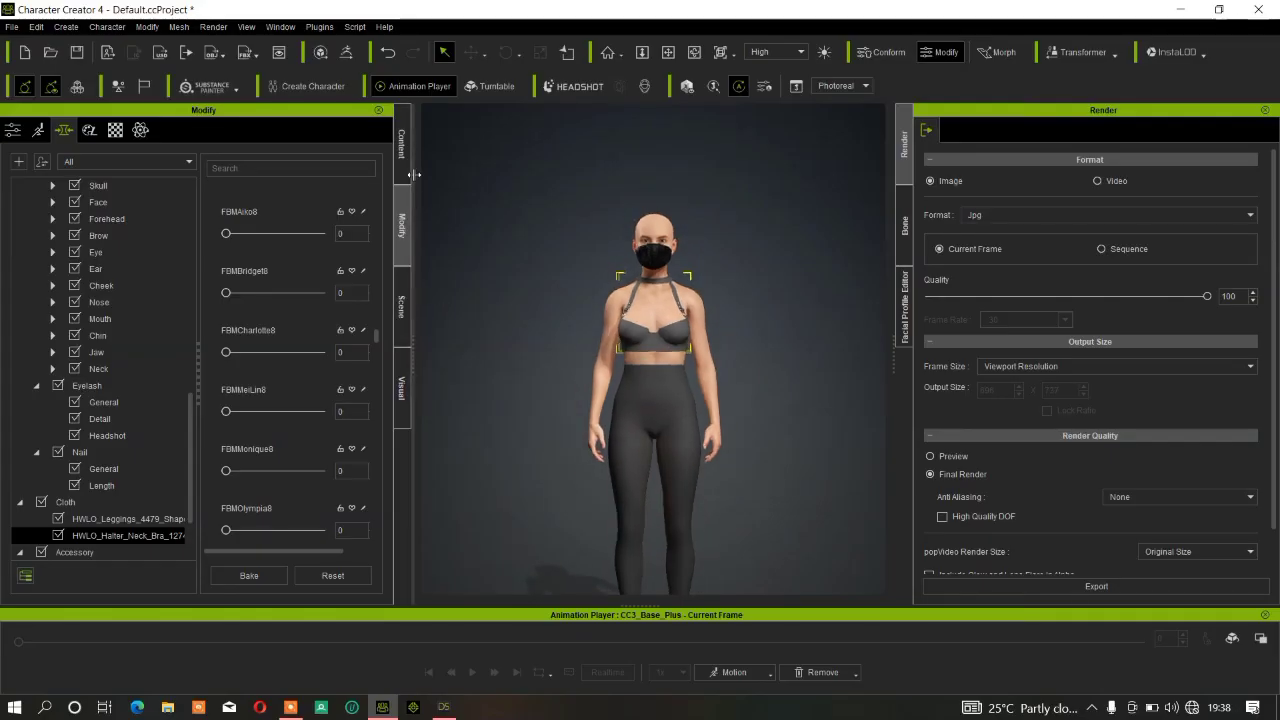
# - Save the halter neck bra as a custom content asset under Cloth/Shirts
pyautogui.click(402, 165)
pyautogui.click(272, 206)
pyautogui.click(37, 281)
pyautogui.click(35, 282)
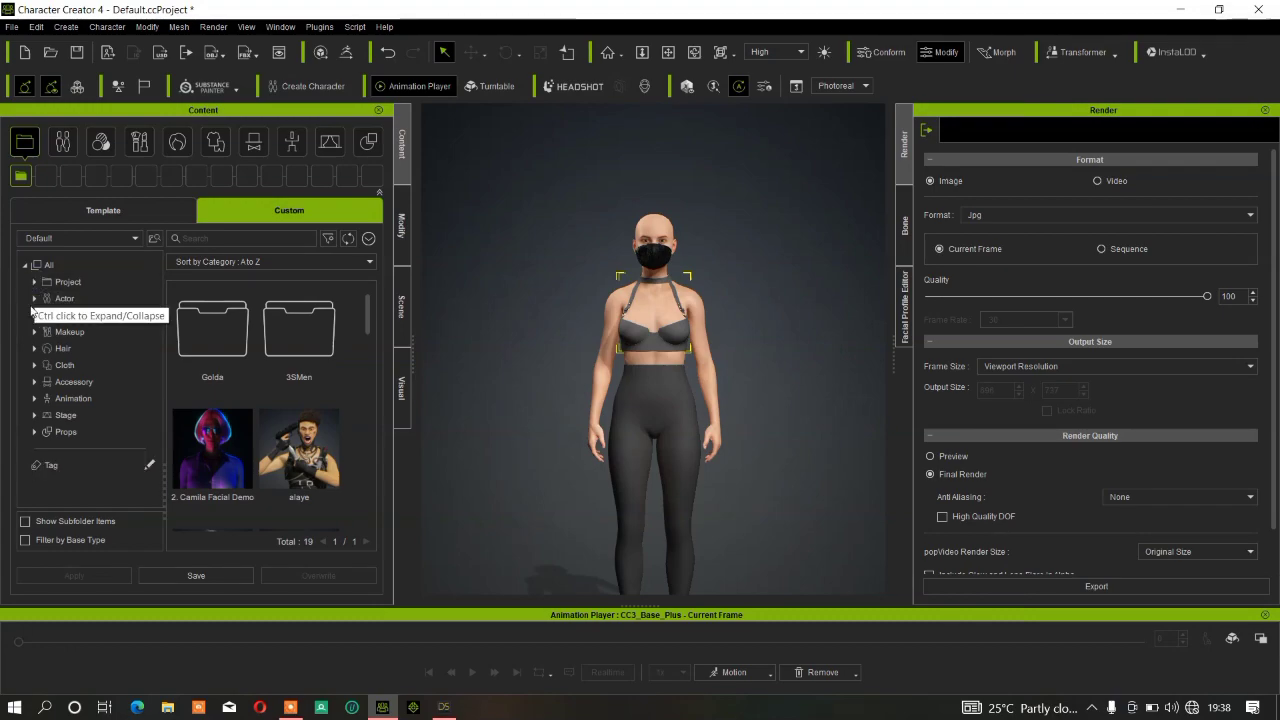
pyautogui.click(35, 366)
pyautogui.click(84, 381)
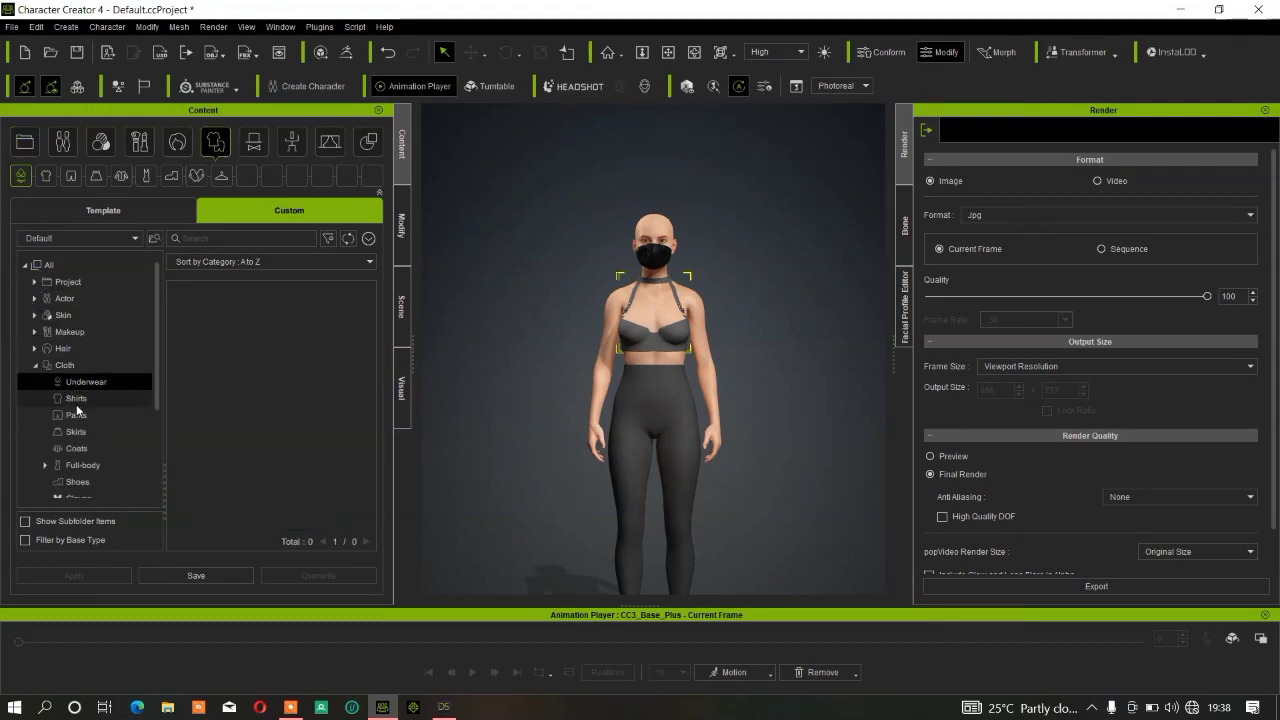
pyautogui.click(76, 399)
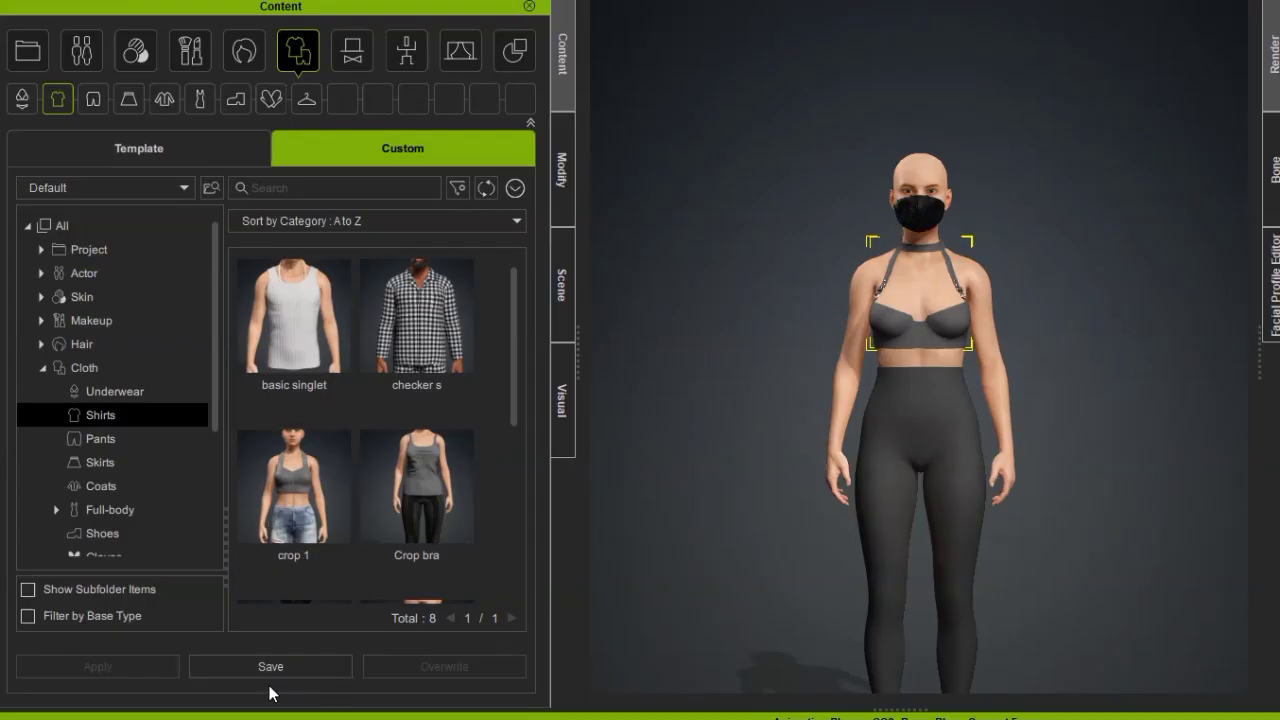
pyautogui.click(196, 575)
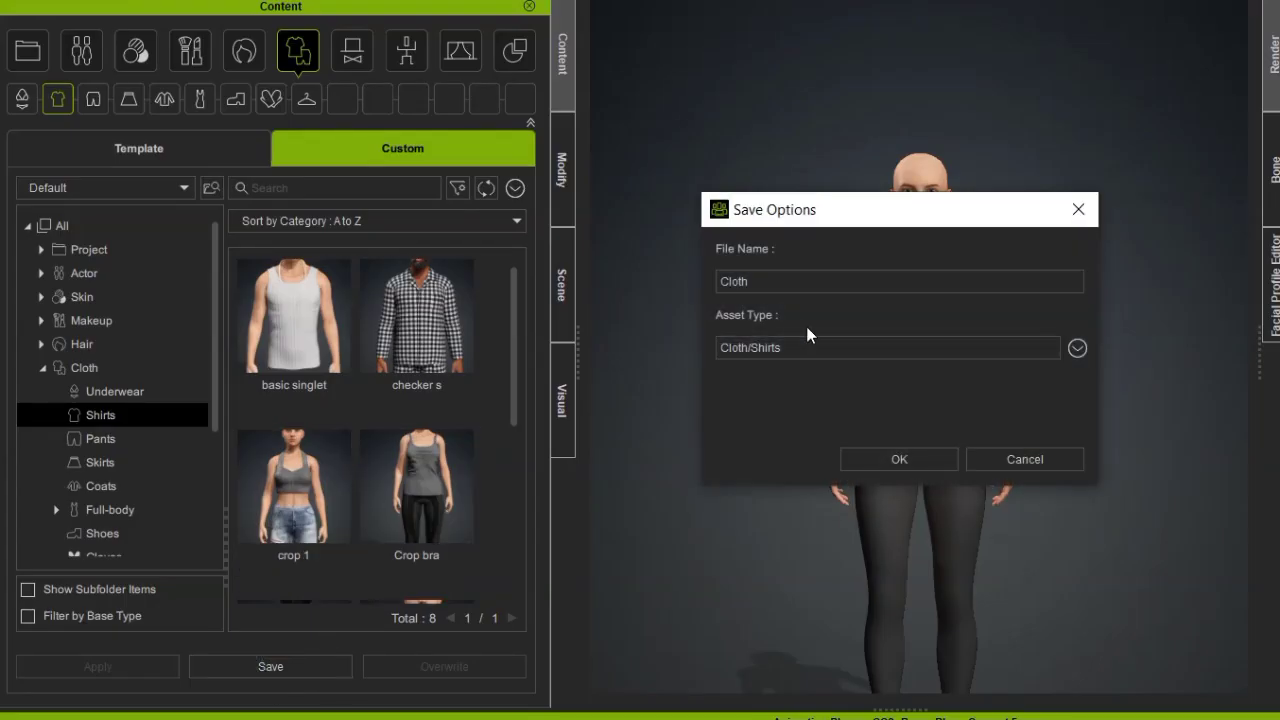
pyautogui.doubleClick(771, 290)
pyautogui.press('Return')
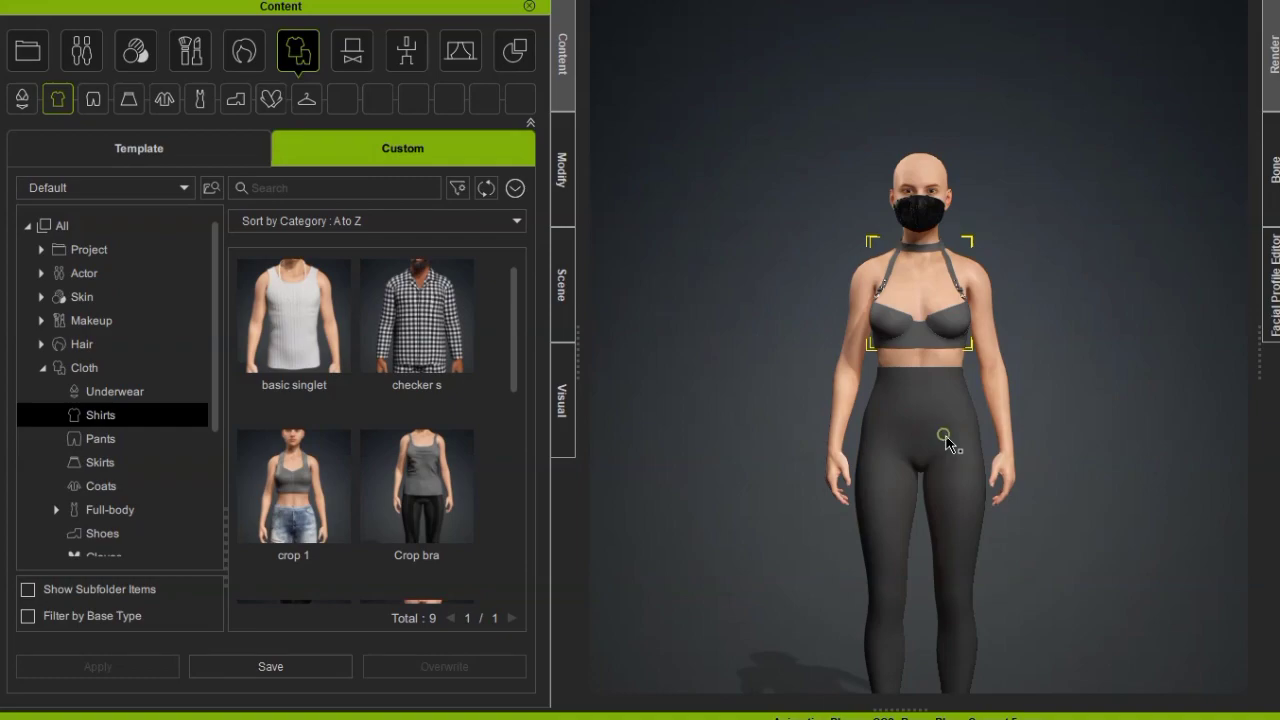
# - Save the leggings as a custom content asset named "toppy 2" under Cloth/Pants
pyautogui.click(945, 438)
pyautogui.click(945, 462)
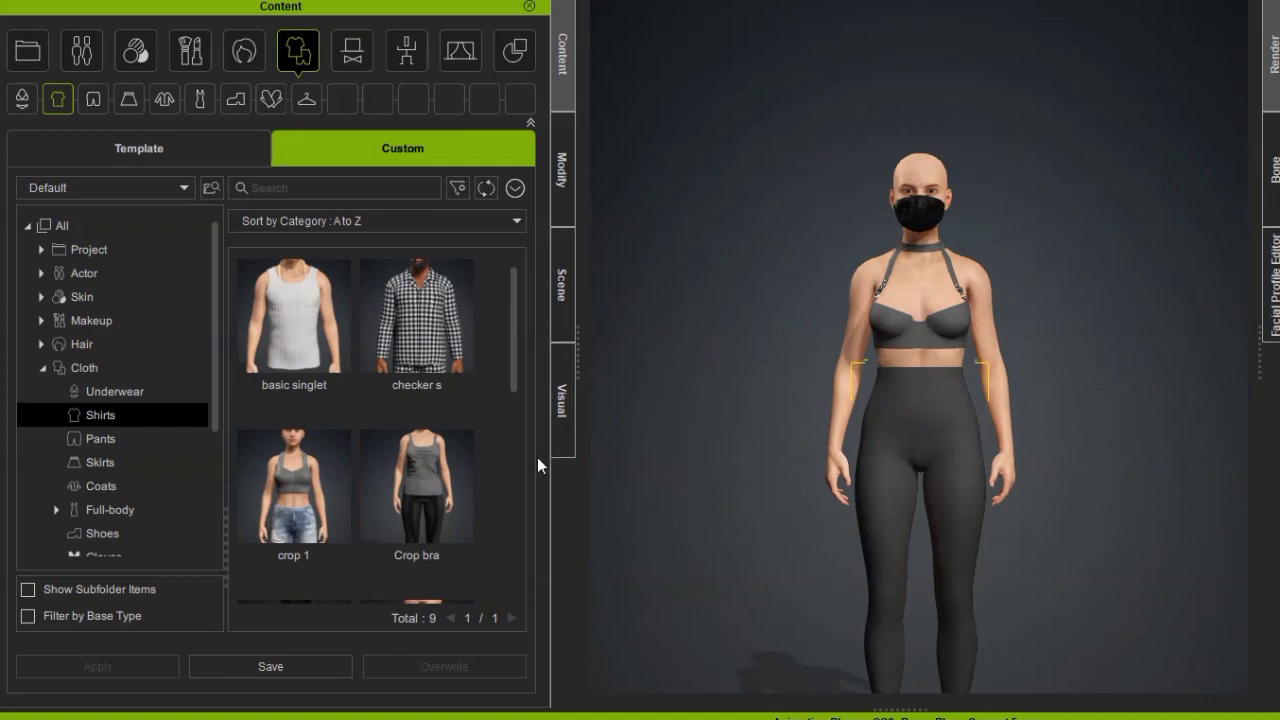
pyautogui.click(107, 443)
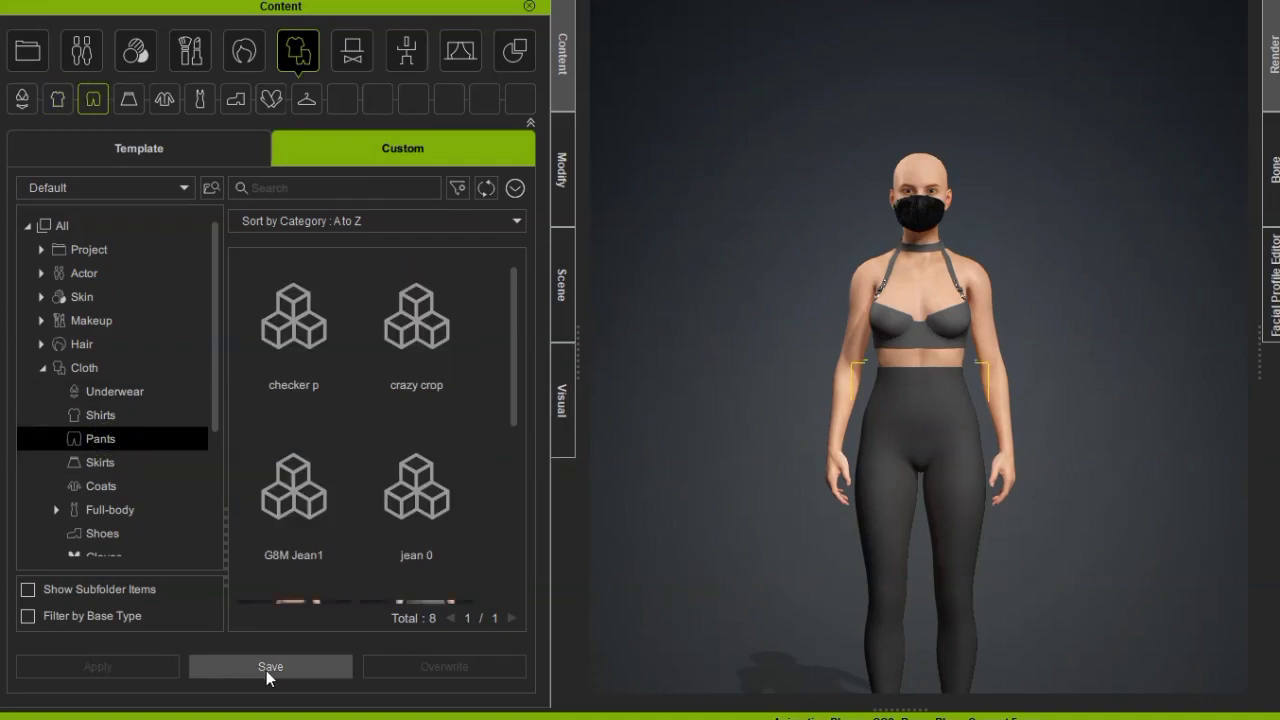
pyautogui.click(266, 674)
pyautogui.doubleClick(766, 281)
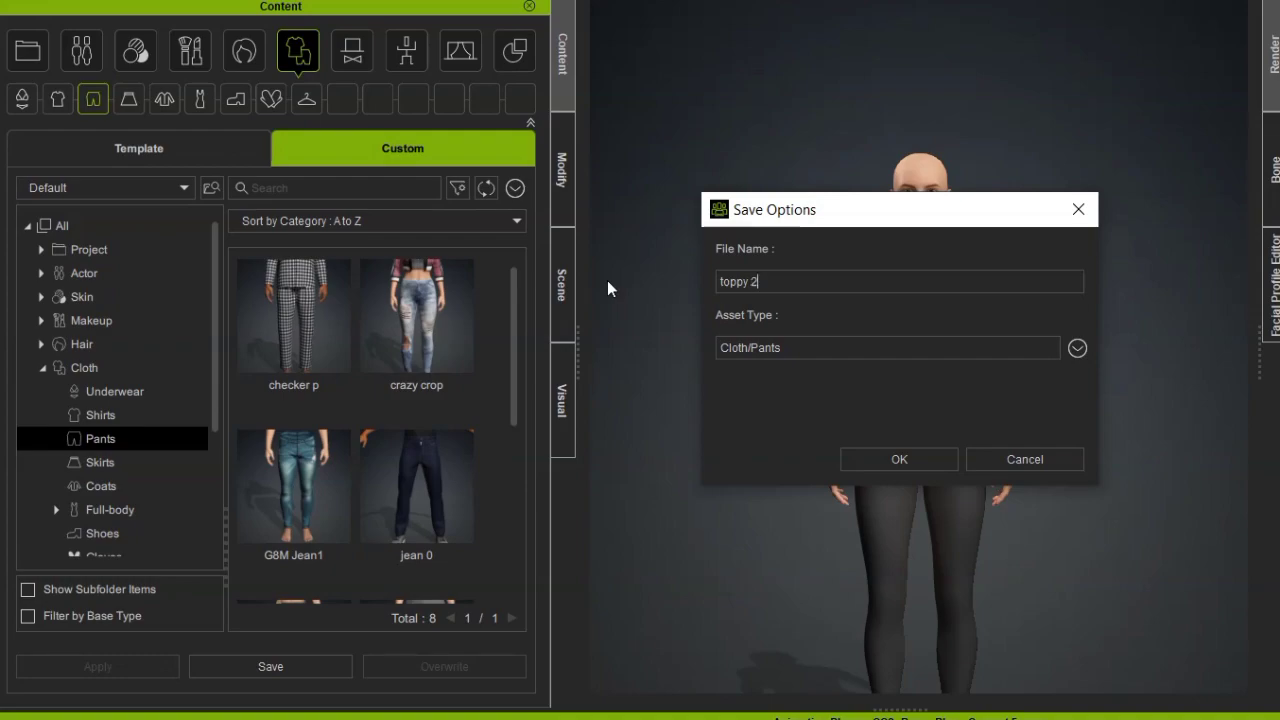
pyautogui.write('toppy 2')
pyautogui.press('Return')
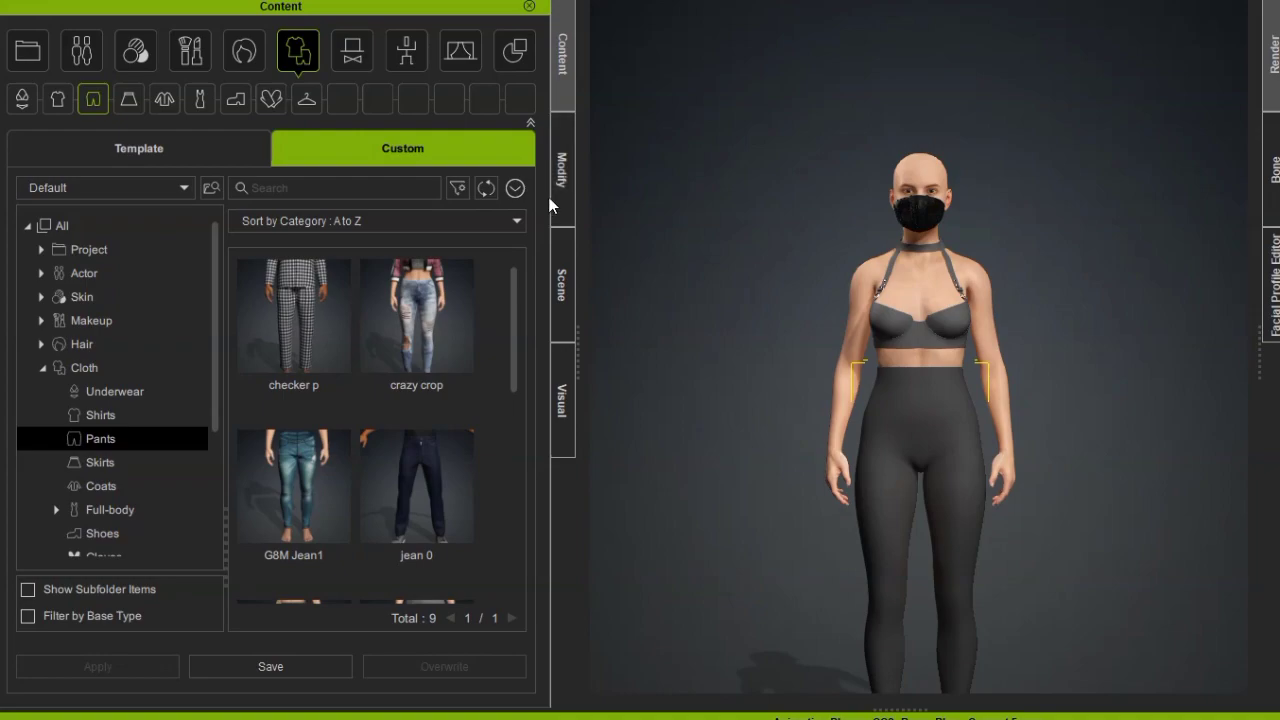
# - Save the face mask as a custom content asset named "face mask 1" under Accessory/Head
pyautogui.click(564, 160)
pyautogui.click(926, 210)
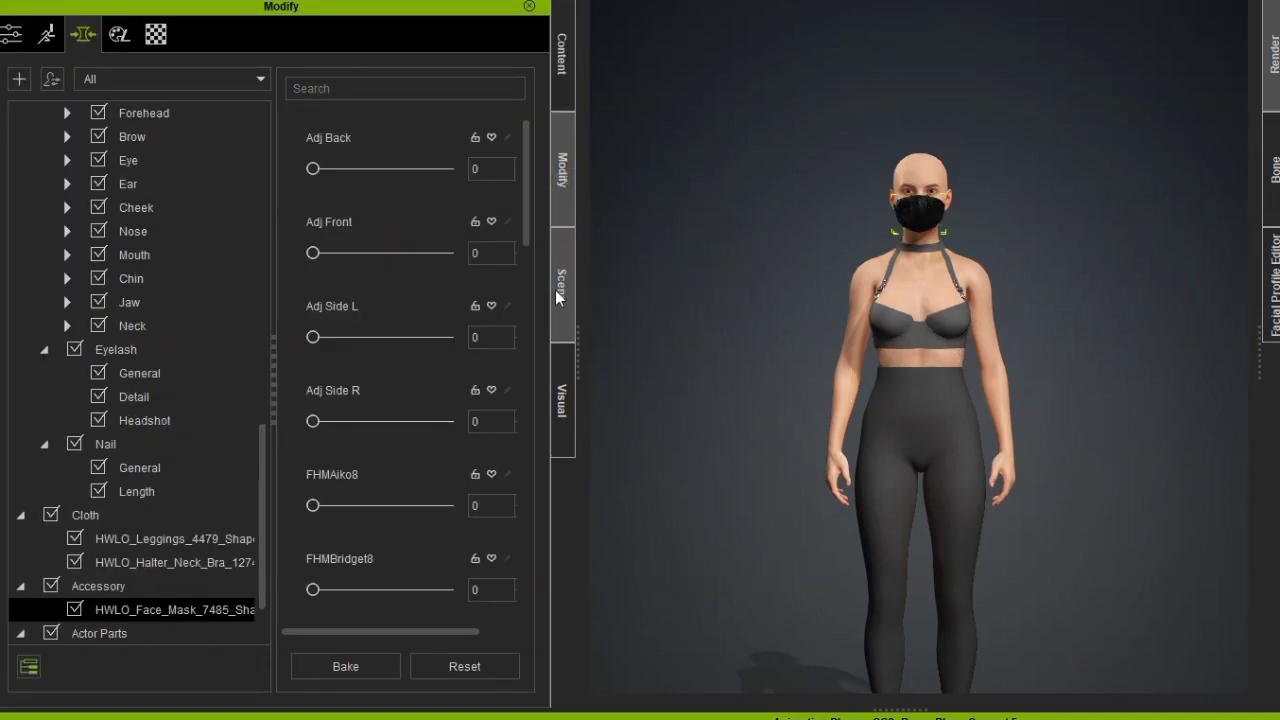
pyautogui.click(562, 60)
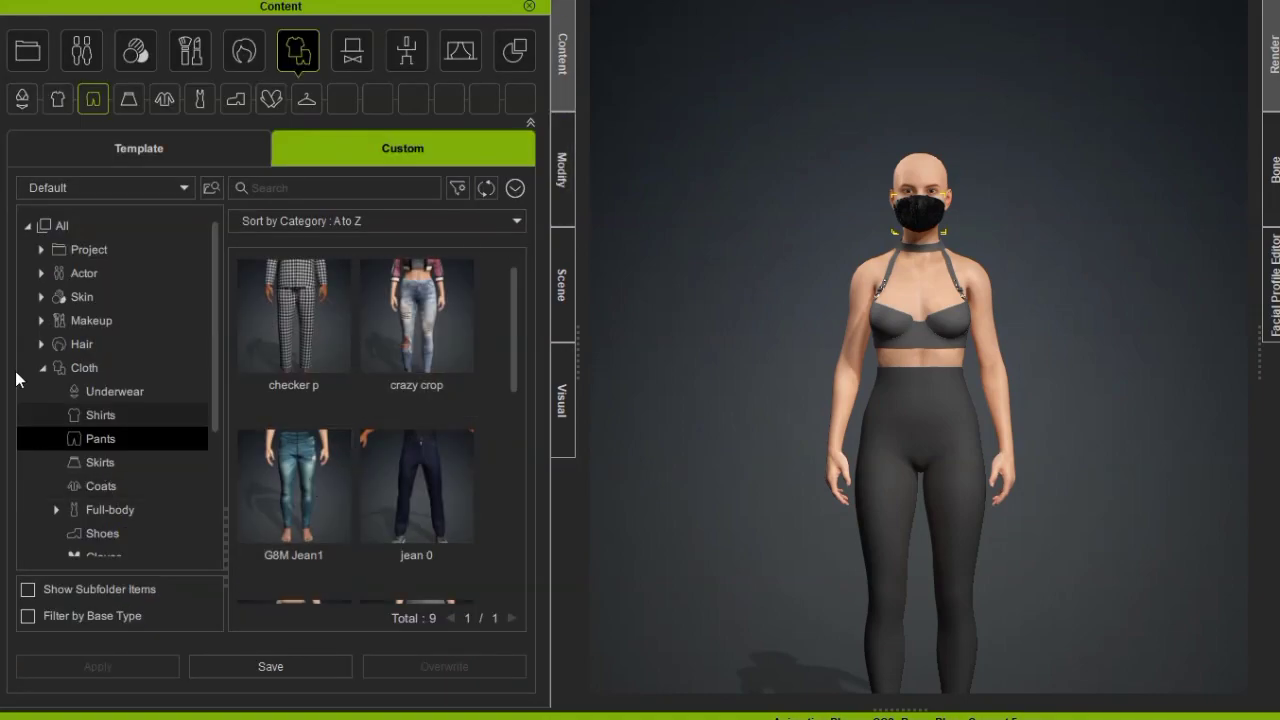
pyautogui.click(40, 368)
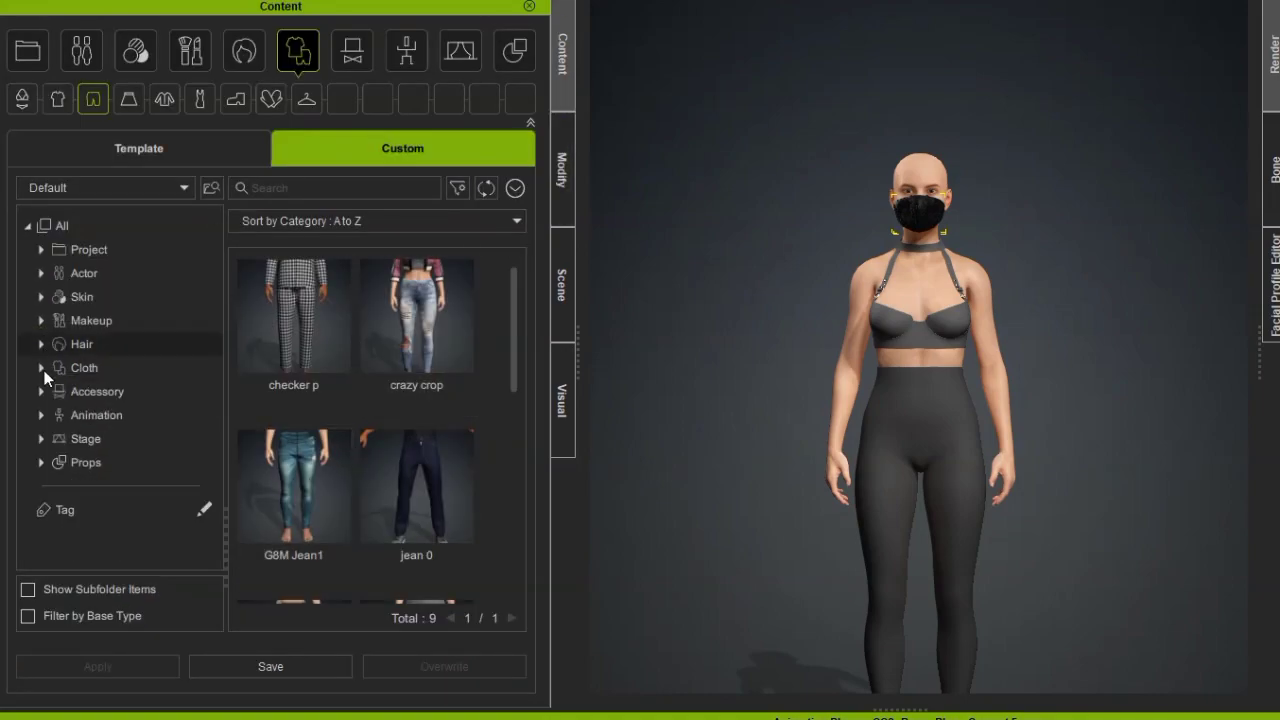
pyautogui.click(43, 392)
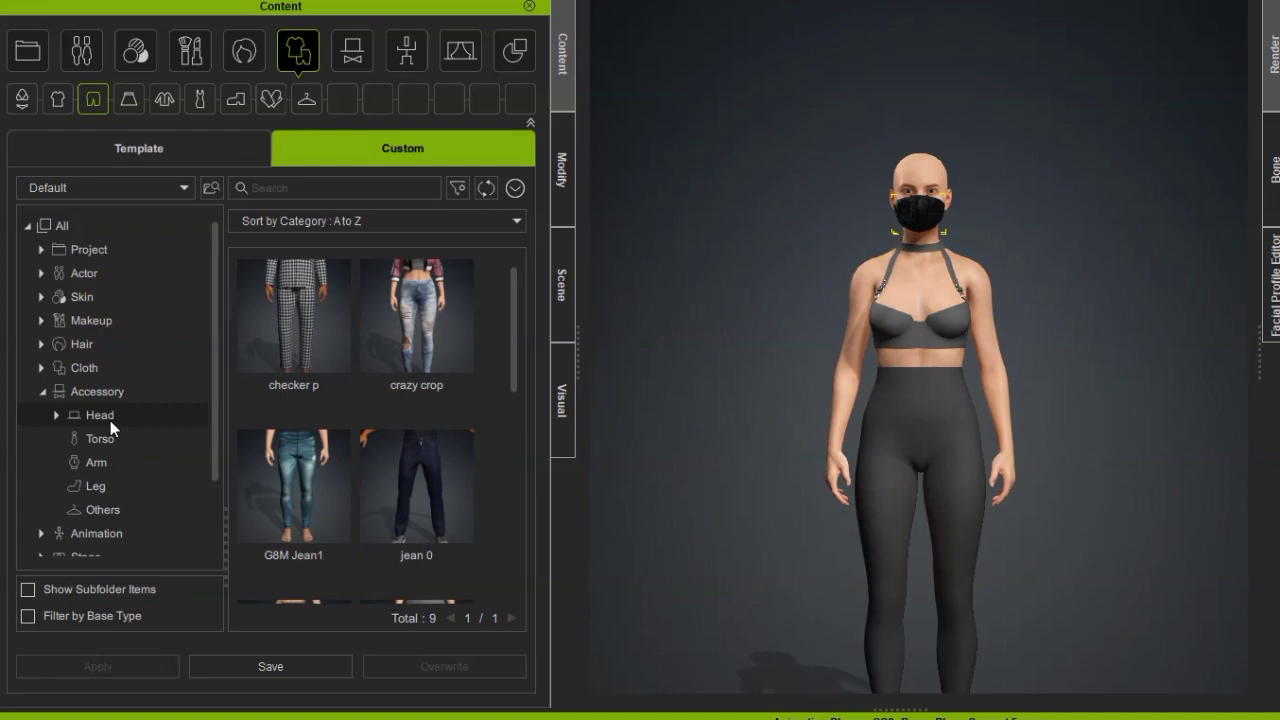
pyautogui.click(105, 416)
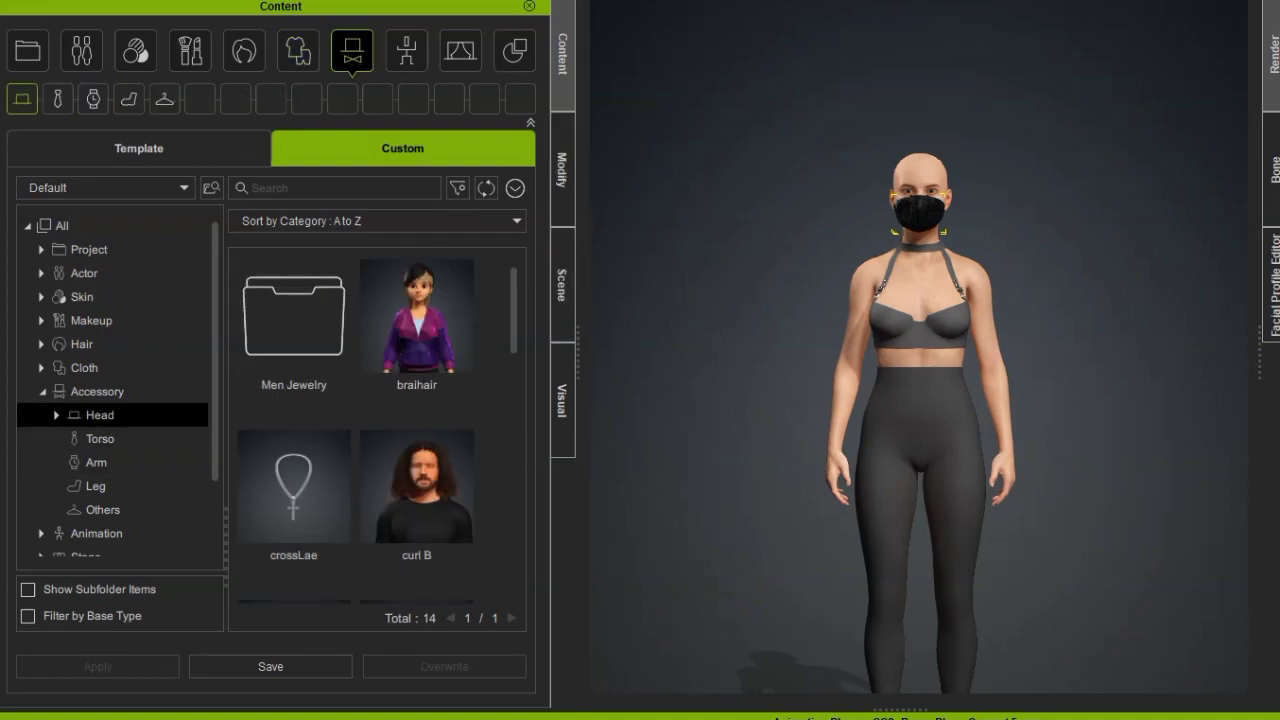
pyautogui.click(283, 665)
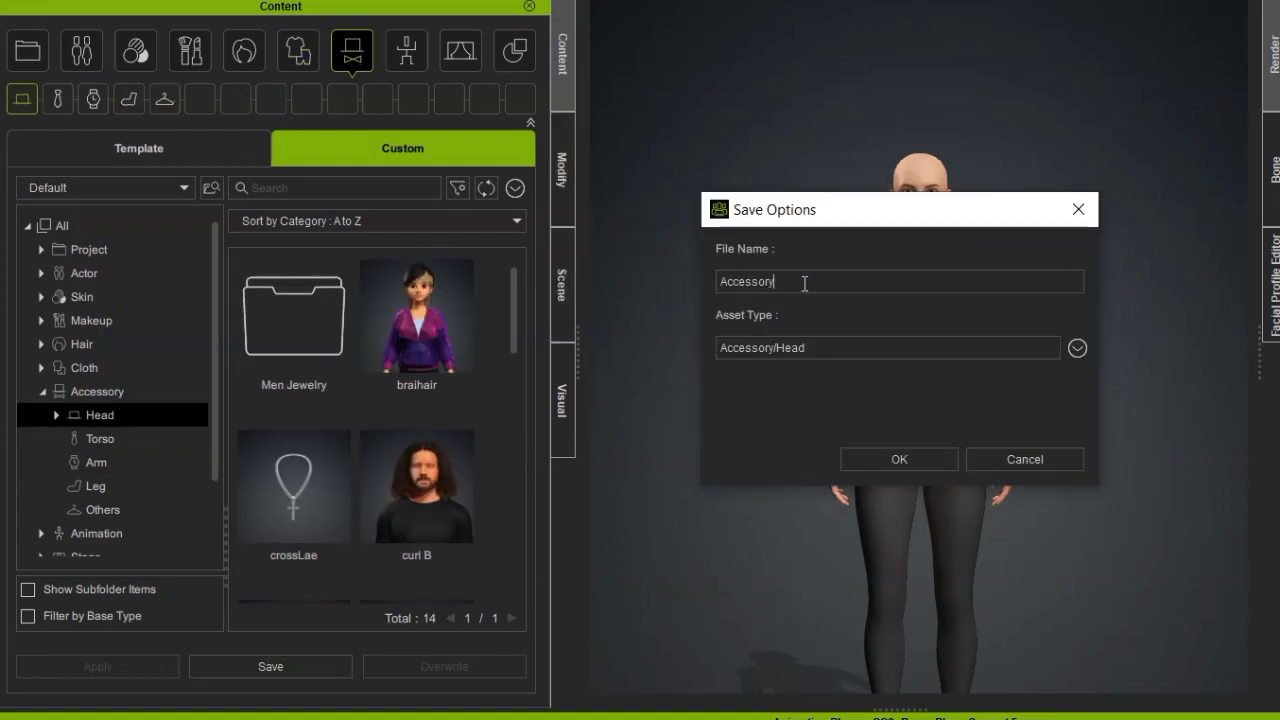
pyautogui.moveTo(804, 284); pyautogui.dragTo(453, 280)
pyautogui.write('face mask 1')
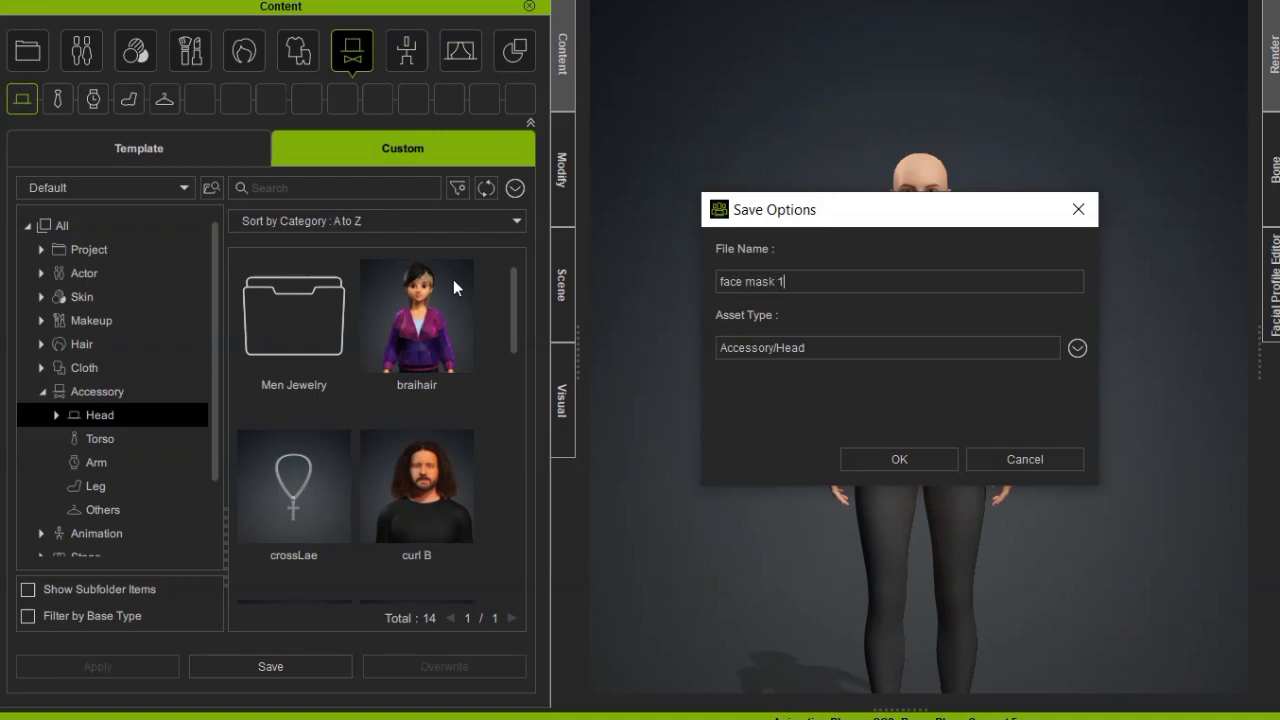
pyautogui.press('Return')
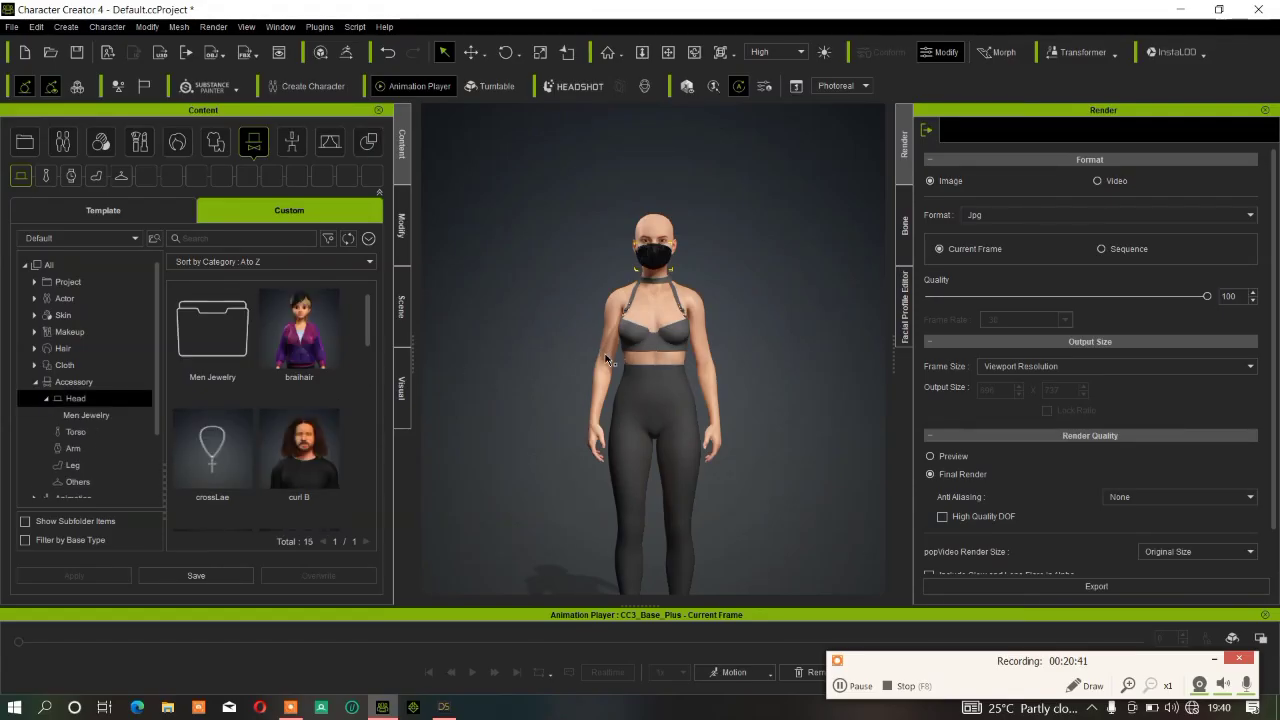
# - Start a new empty project without saving the current one
pyautogui.hotkey('ctrl', 'n')
pyautogui.press('Right')
pyautogui.press('Return')
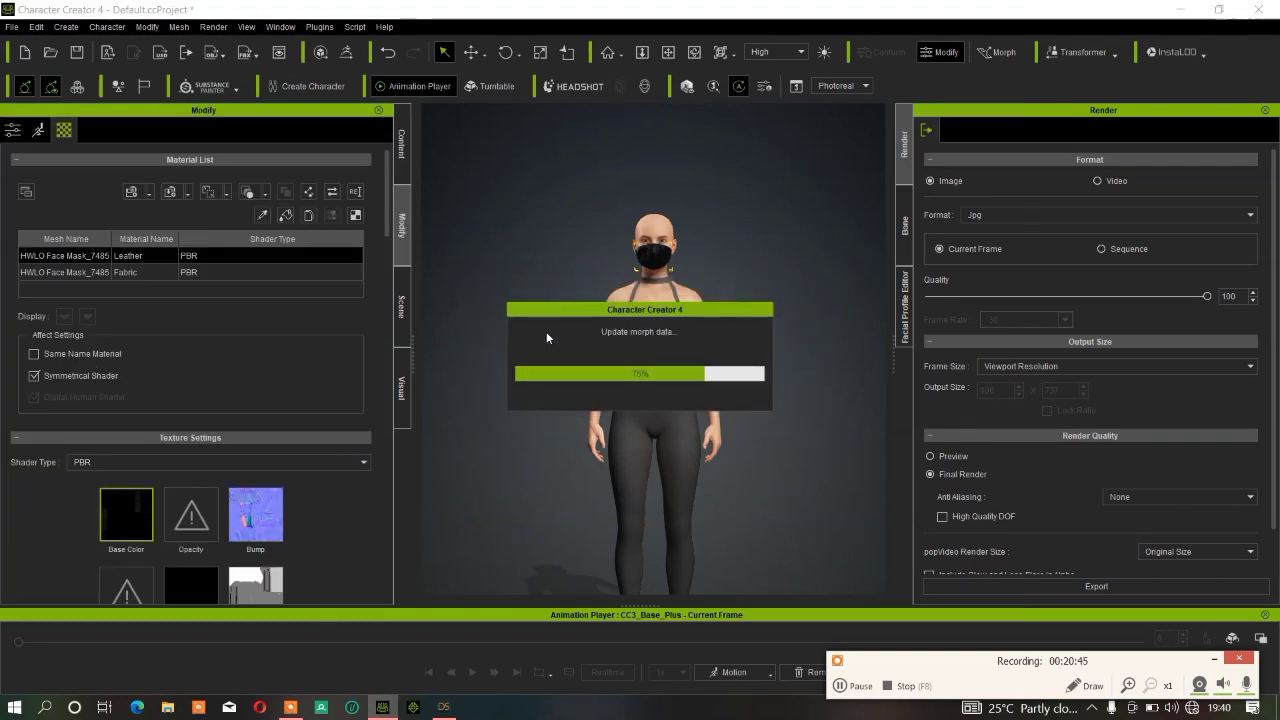
# - Load the Default character from the custom Actor/Character library, discarding the current project without saving
pyautogui.click(403, 158)
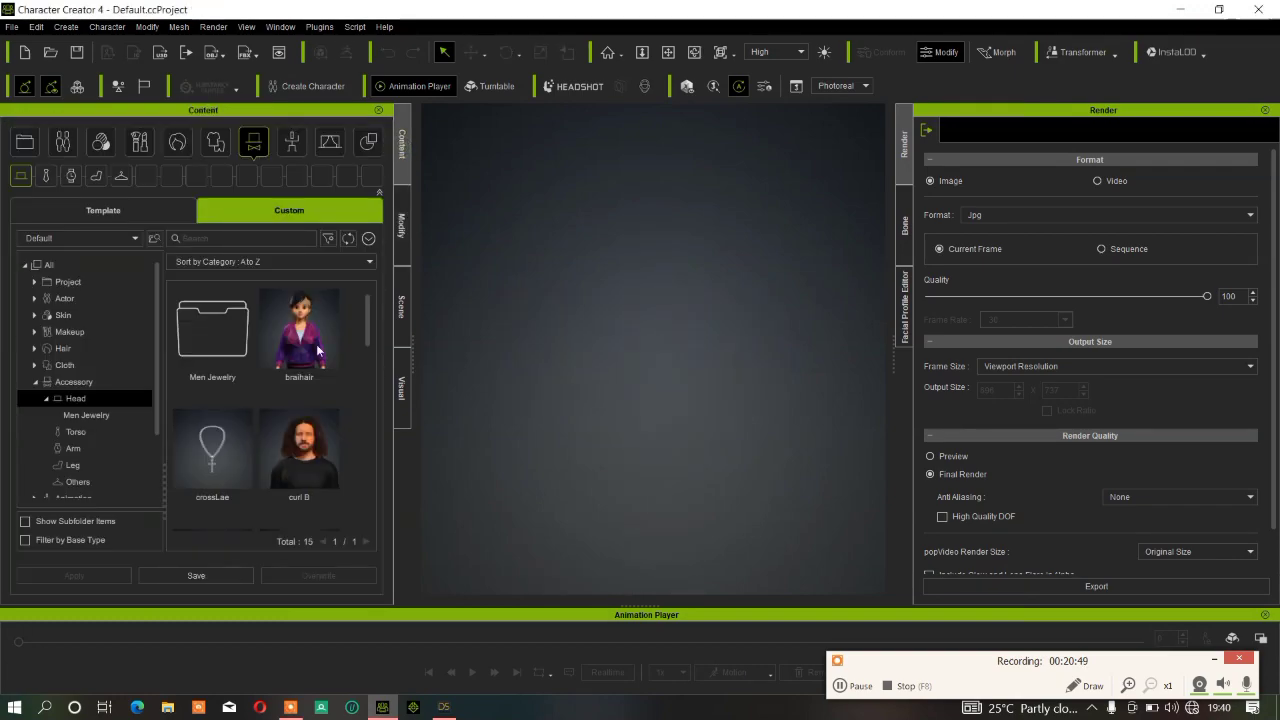
pyautogui.keyDown('ctrl'); pyautogui.click(35, 298); pyautogui.keyUp('ctrl')
pyautogui.click(78, 315)
pyautogui.scroll(-5, 322, 375)
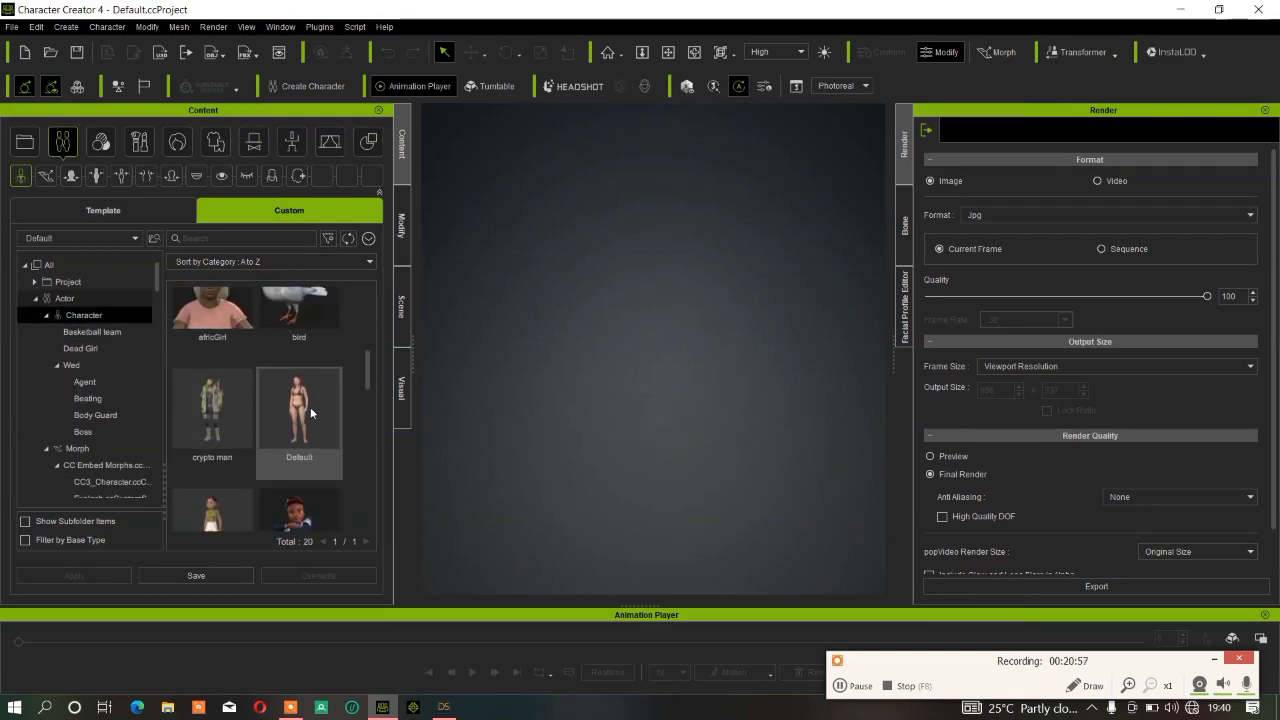
pyautogui.doubleClick(310, 407)
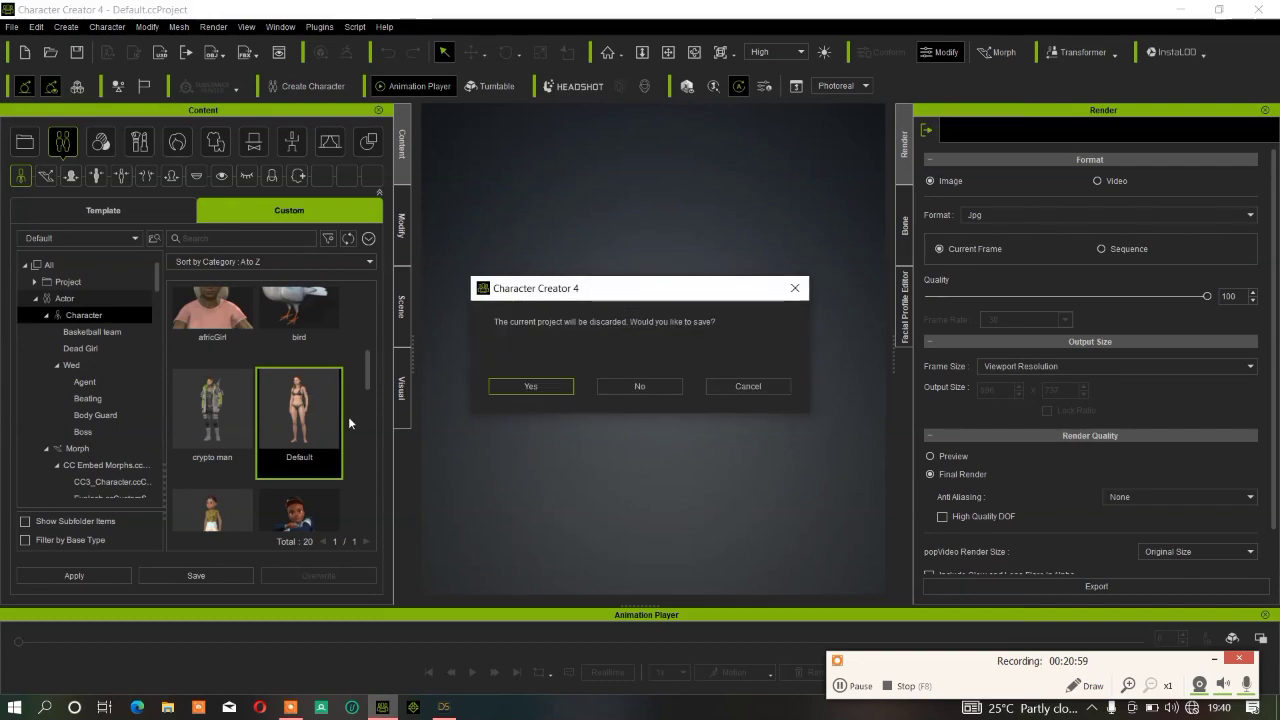
pyautogui.press('Tab')
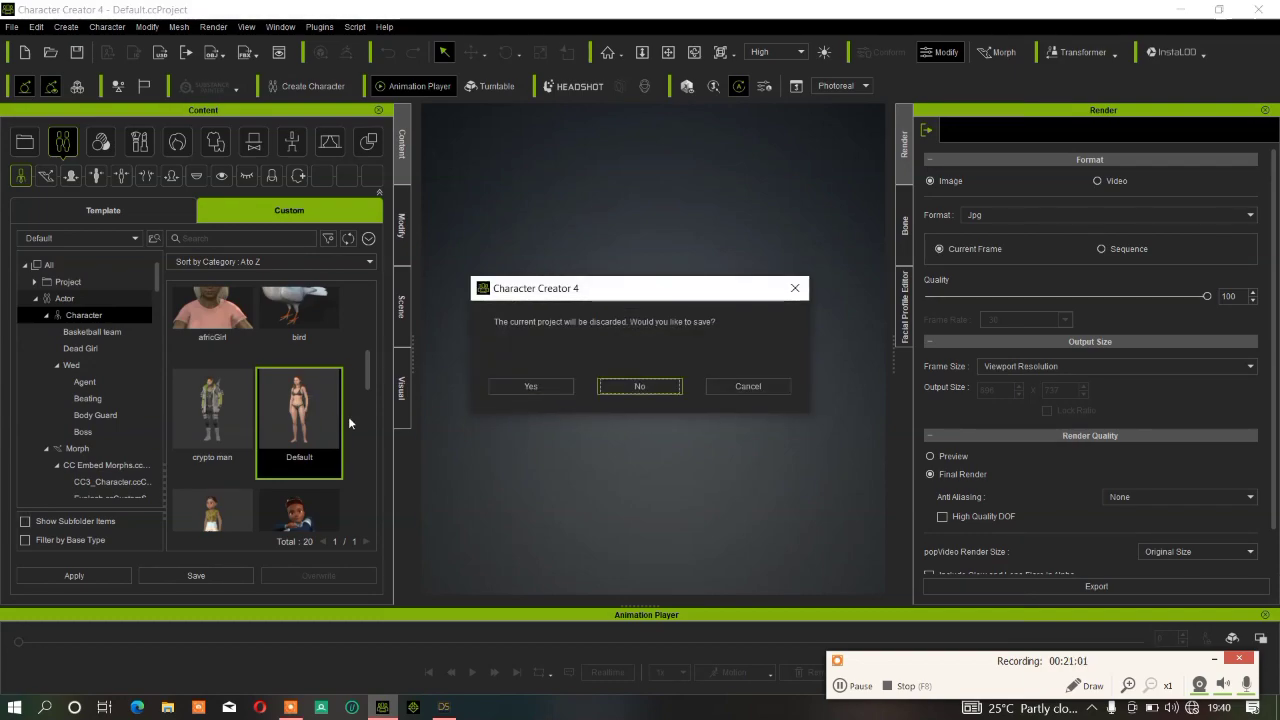
pyautogui.press('Return')
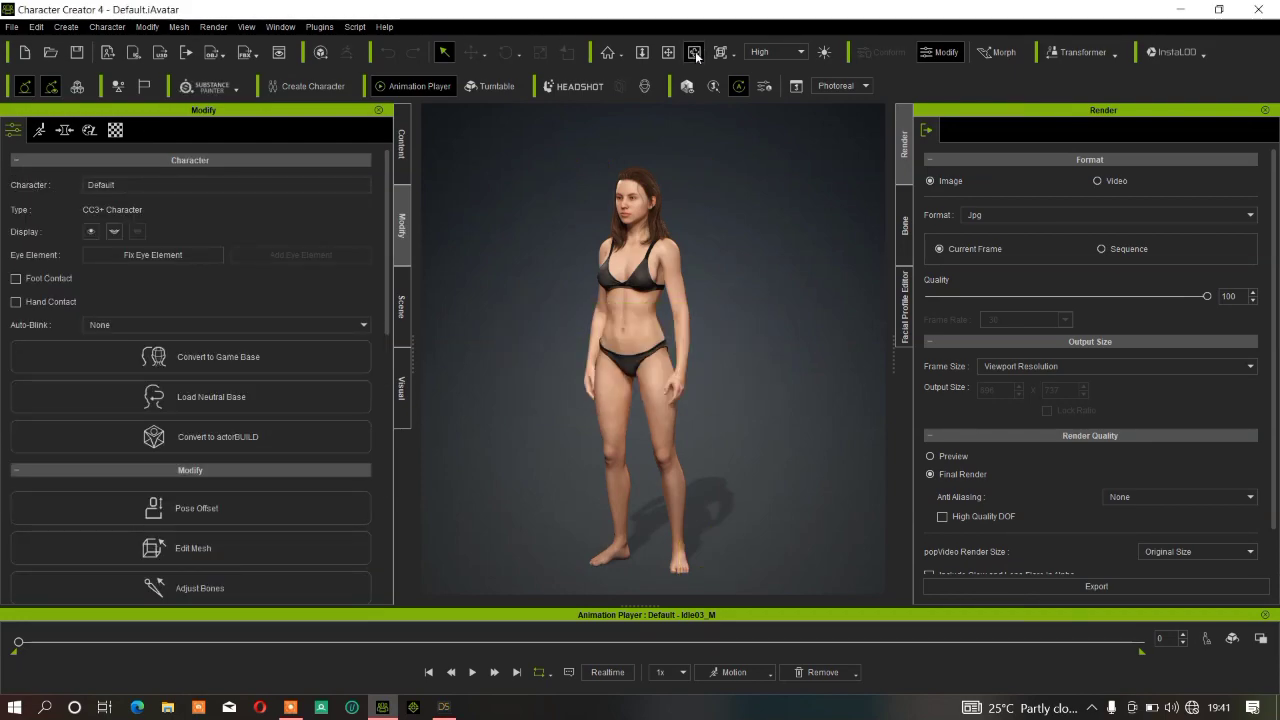
# - Apply the custom "face mask 1" asset from Accessory/Head to the Default character
pyautogui.click(402, 145)
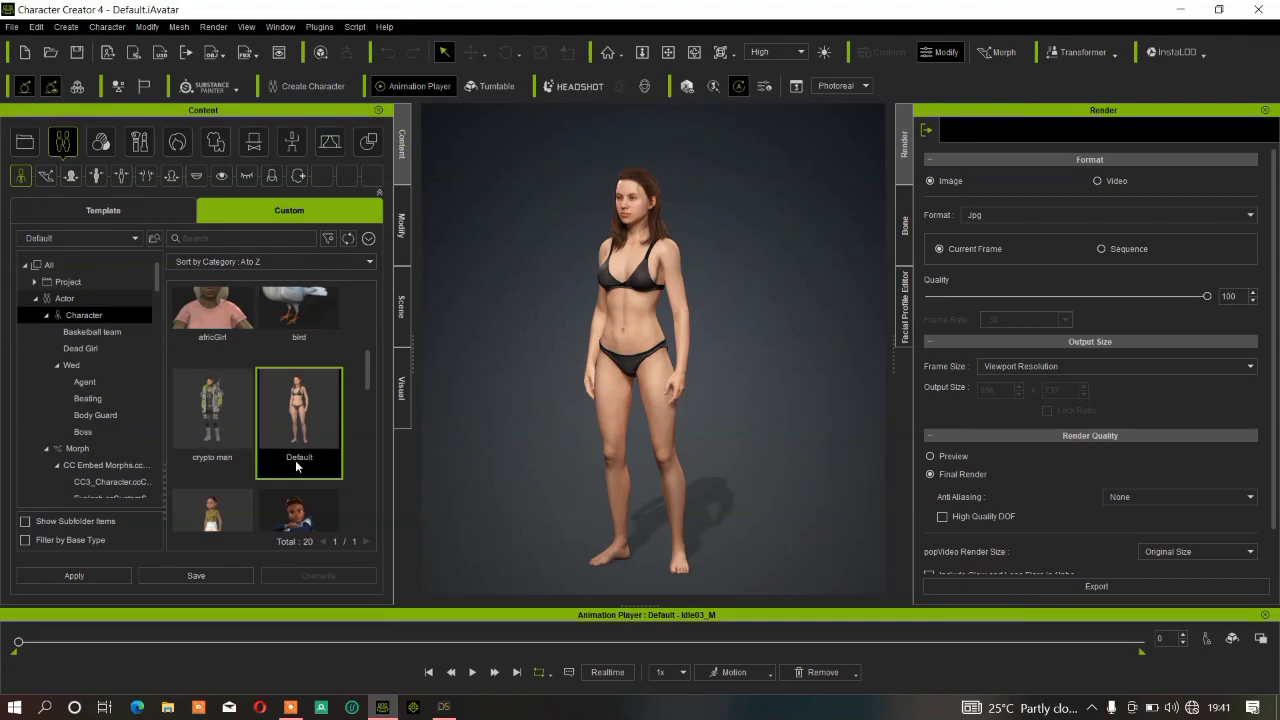
pyautogui.click(35, 298)
pyautogui.click(35, 381)
pyautogui.click(76, 400)
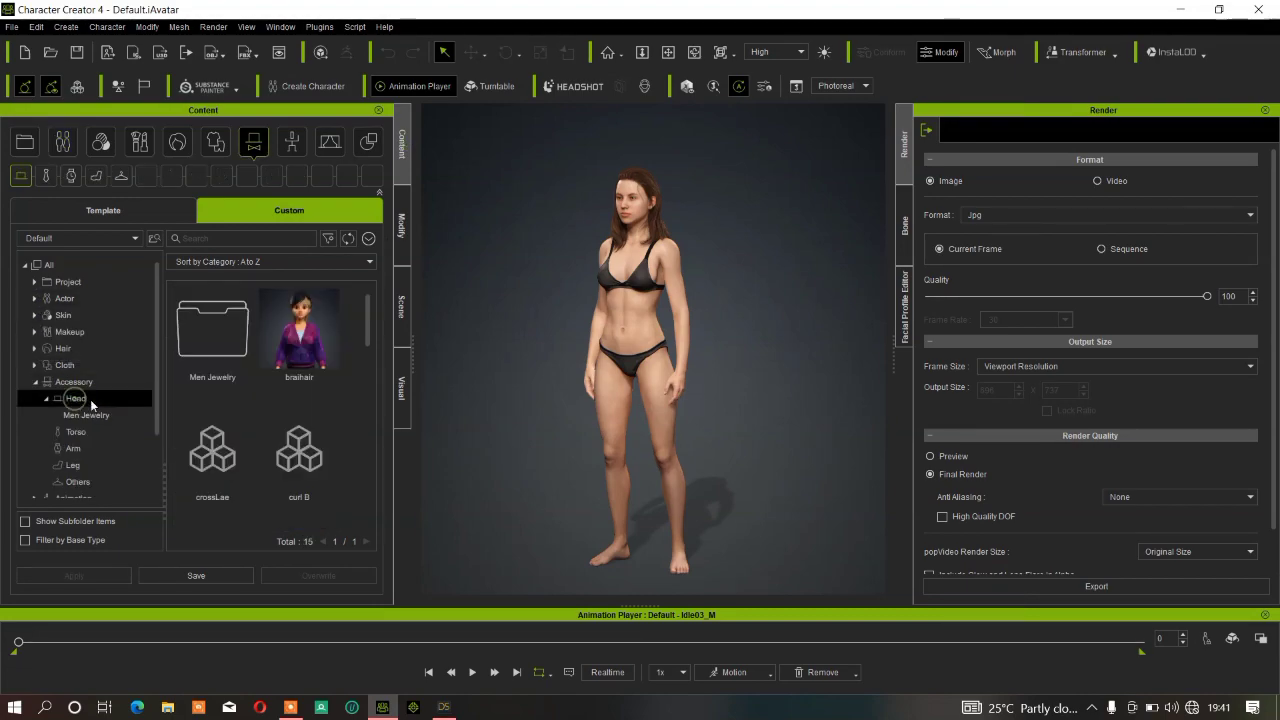
pyautogui.scroll(-4, 292, 405)
pyautogui.doubleClick(291, 409)
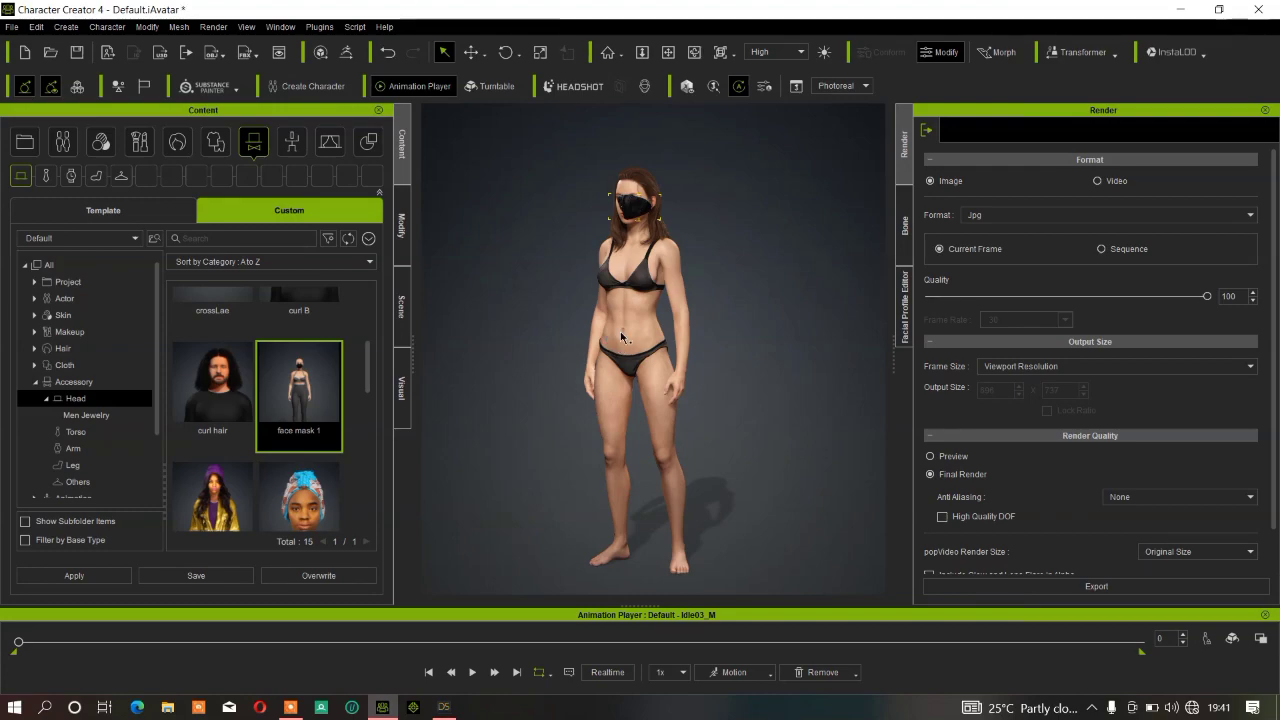
# - Attach the face mask accessory to the CC_Base_Head bone, keeping alignment at None
pyautogui.click(667, 53)
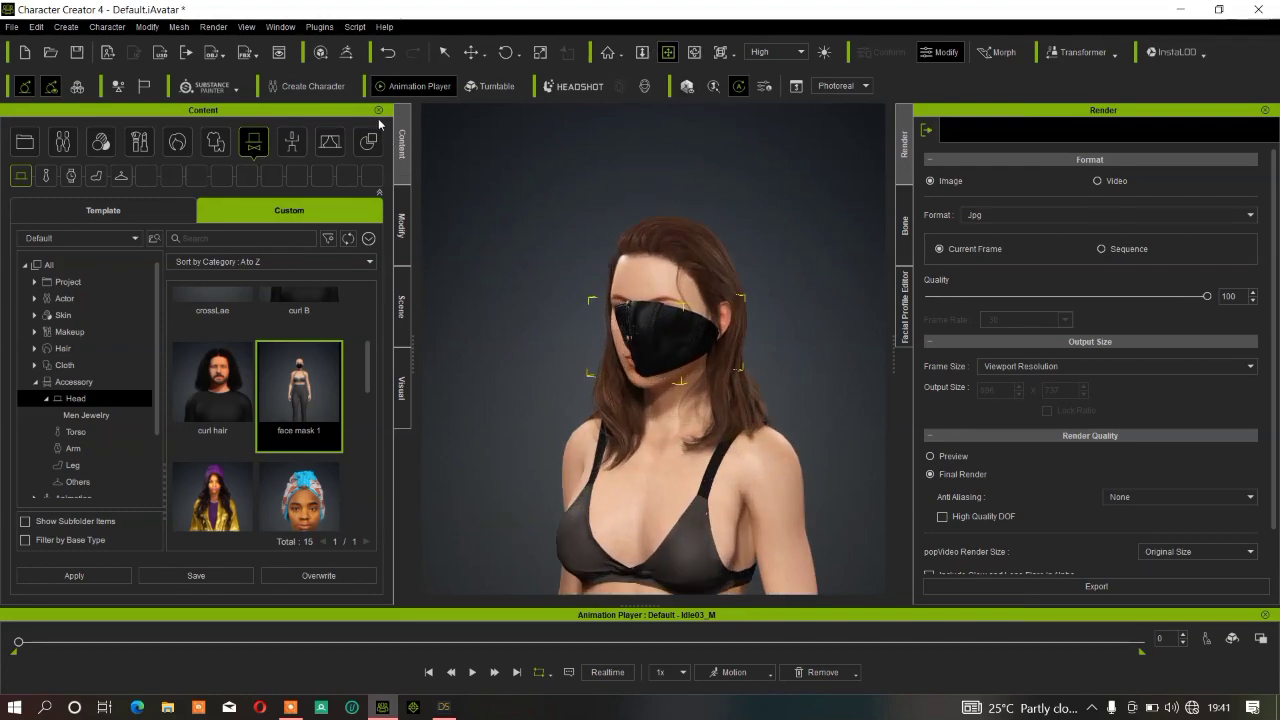
pyautogui.click(400, 226)
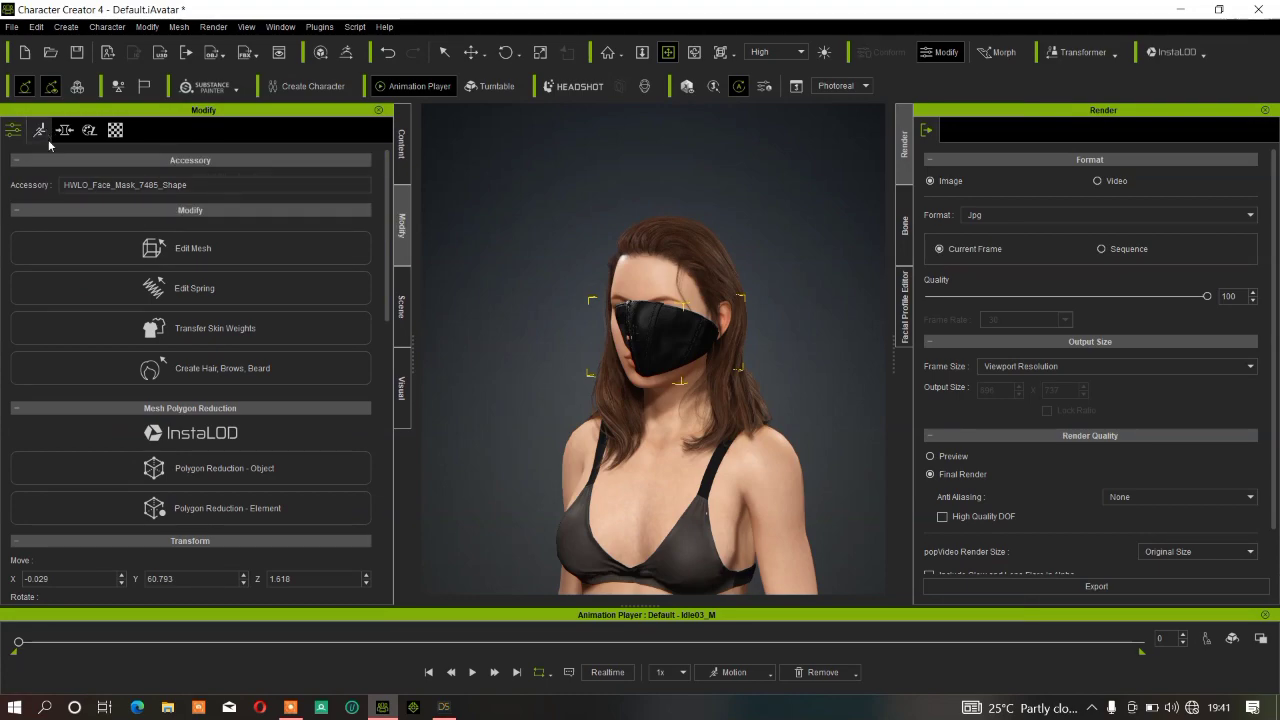
pyautogui.scroll(-10, 184, 337)
pyautogui.scroll(-2, 184, 337)
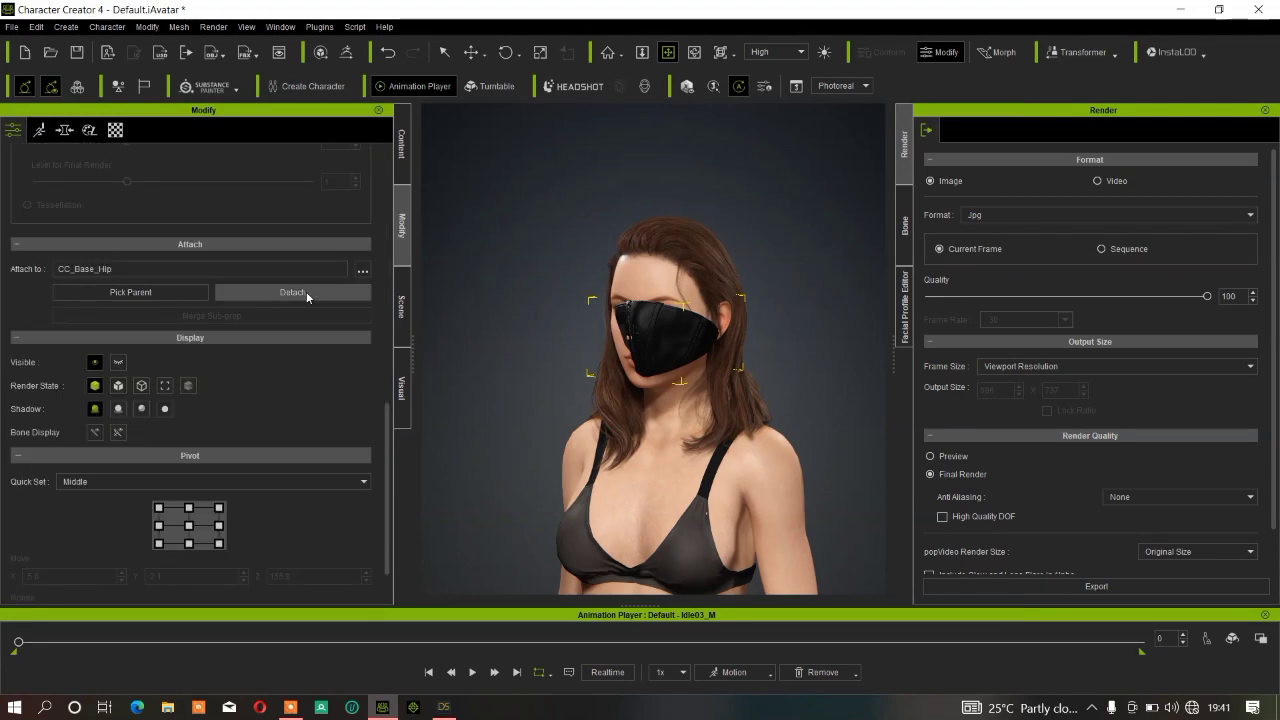
pyautogui.click(362, 268)
pyautogui.click(561, 198)
pyautogui.write('head')
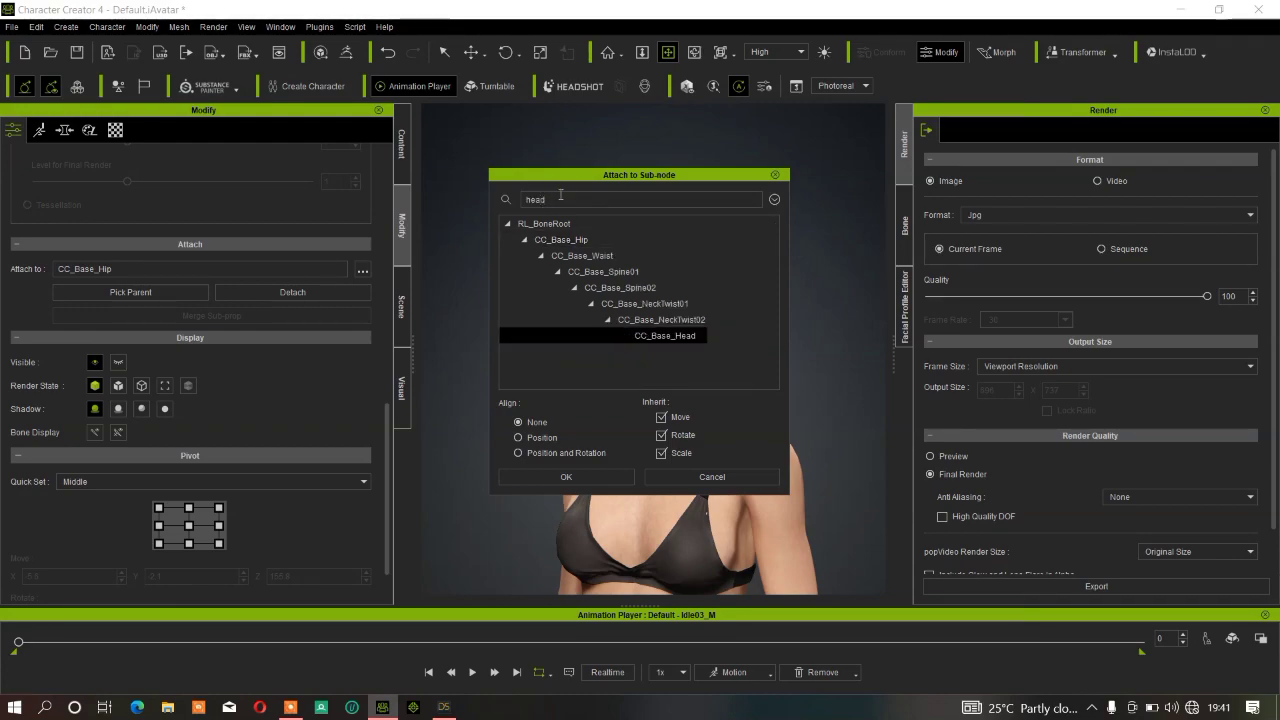
pyautogui.click(566, 476)
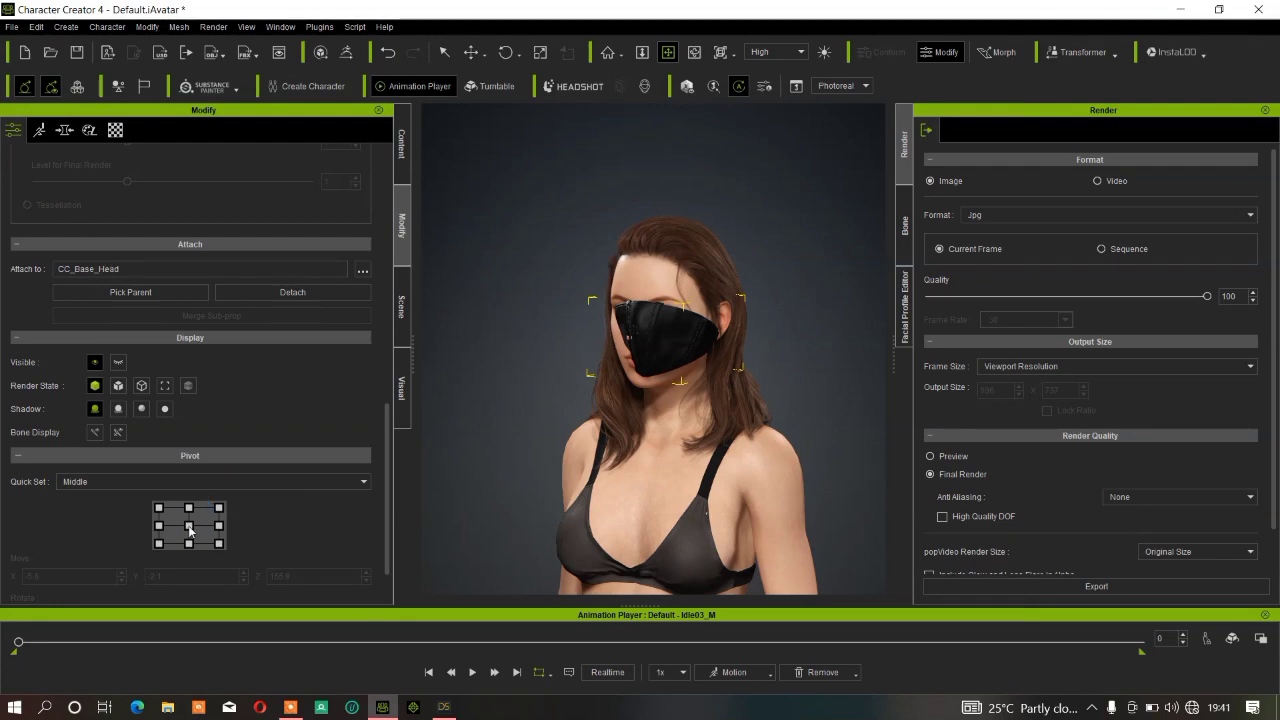
# - Move the face mask down over the nose and mouth, and rotate it slightly to fit the face
pyautogui.click(189, 527)
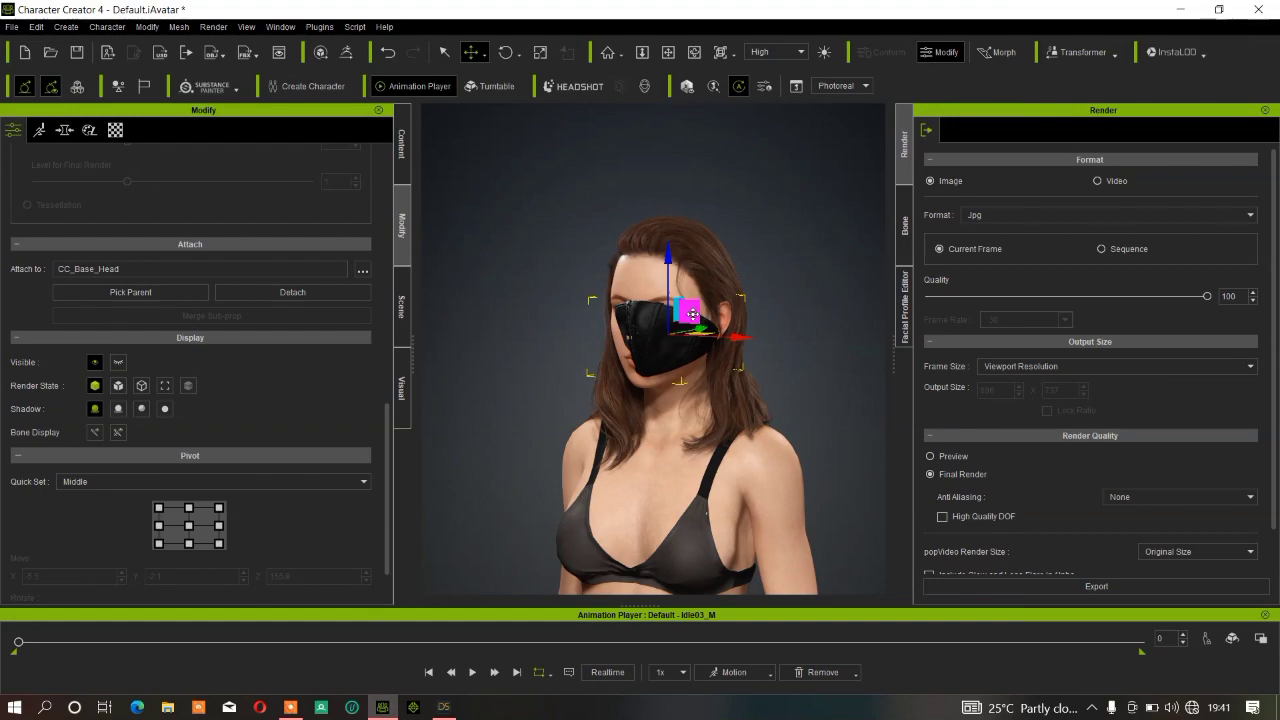
pyautogui.moveTo(689, 310)
pyautogui.mouseDown()
pyautogui.moveTo(663, 308)
pyautogui.moveTo(683, 327)
pyautogui.mouseUp()
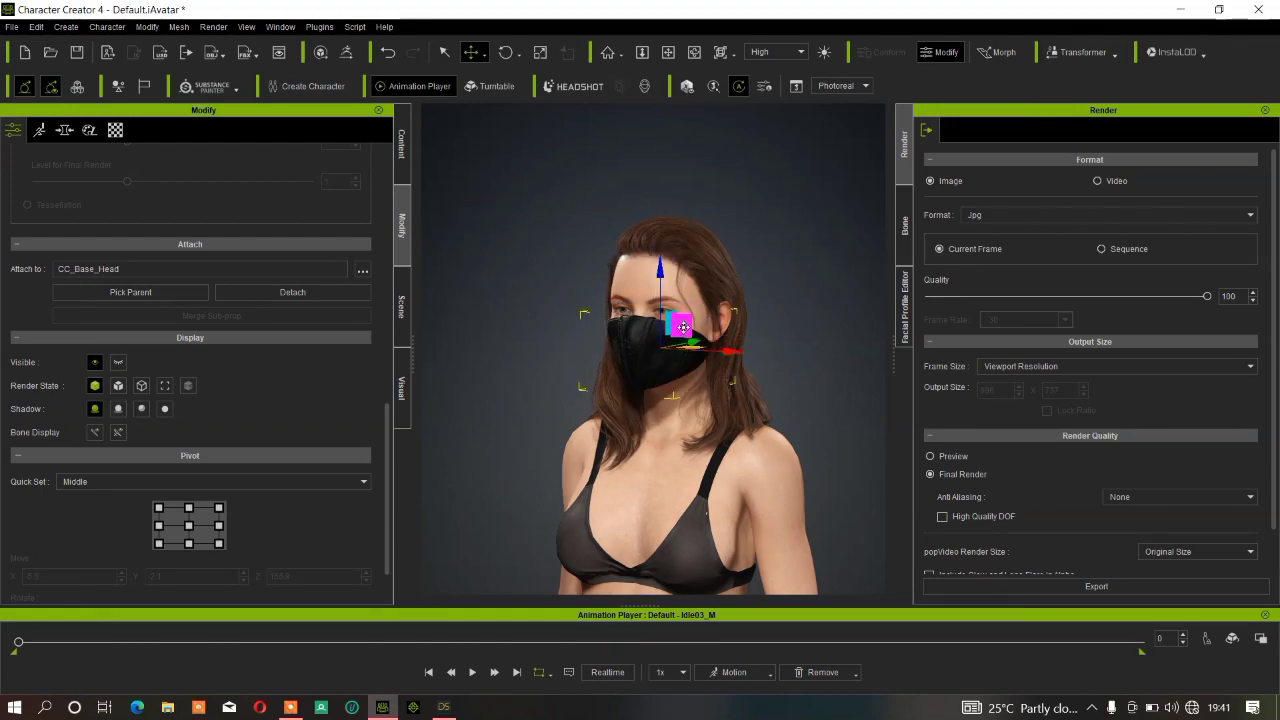
pyautogui.click(694, 52)
pyautogui.moveTo(700, 325); pyautogui.dragTo(650, 281)
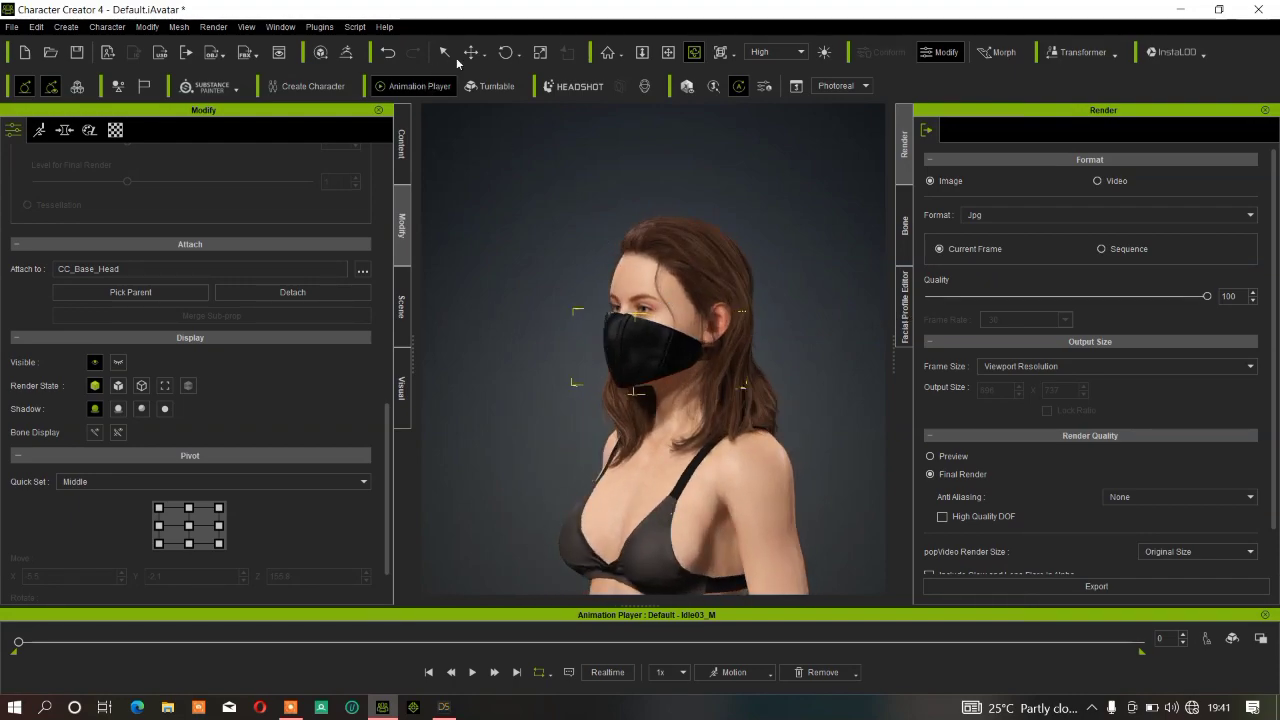
pyautogui.click(505, 54)
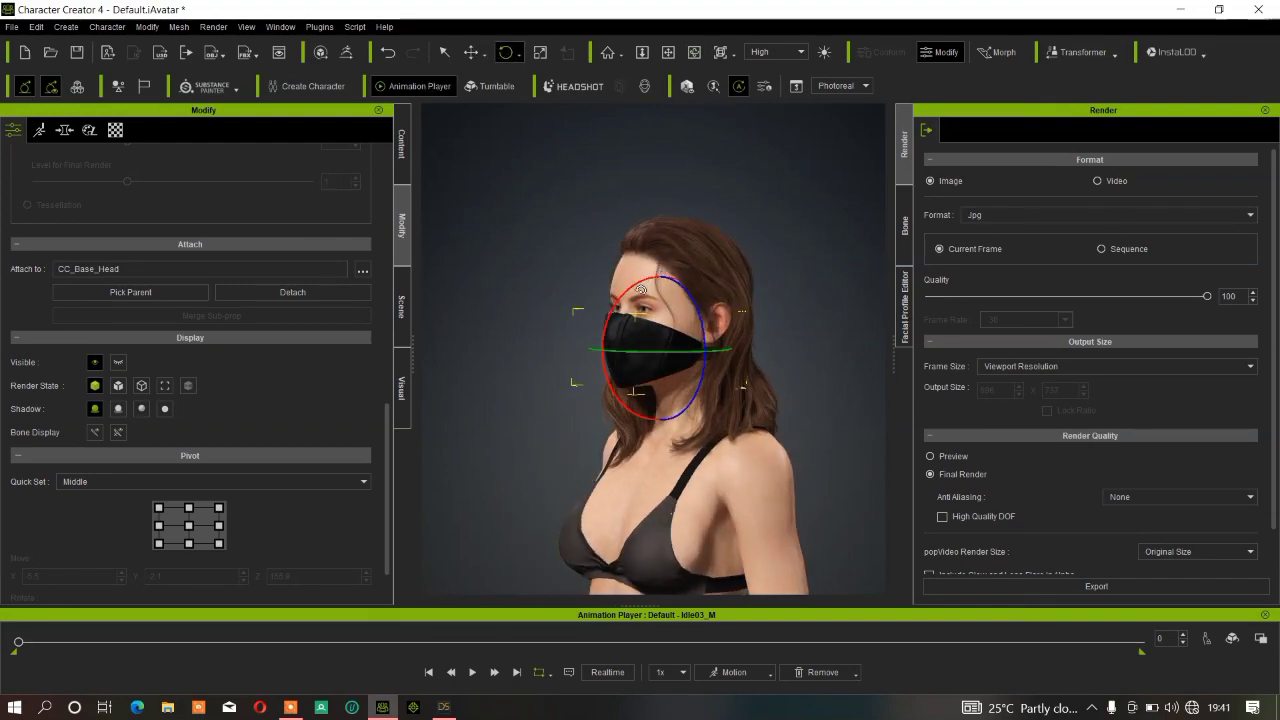
pyautogui.moveTo(614, 300)
pyautogui.mouseDown()
pyautogui.moveTo(600, 316)
pyautogui.moveTo(601, 284)
pyautogui.mouseUp()
pyautogui.click(697, 56)
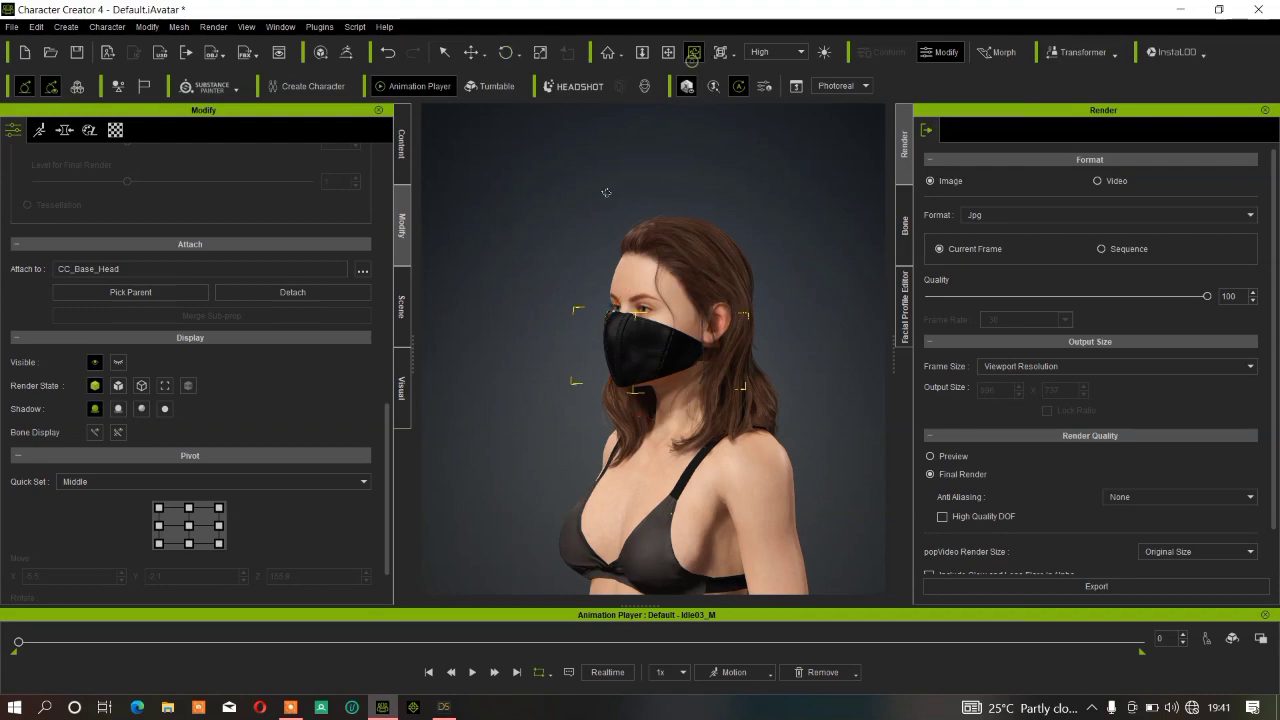
pyautogui.scroll(4, 584, 290)
pyautogui.scroll(-5, 575, 299)
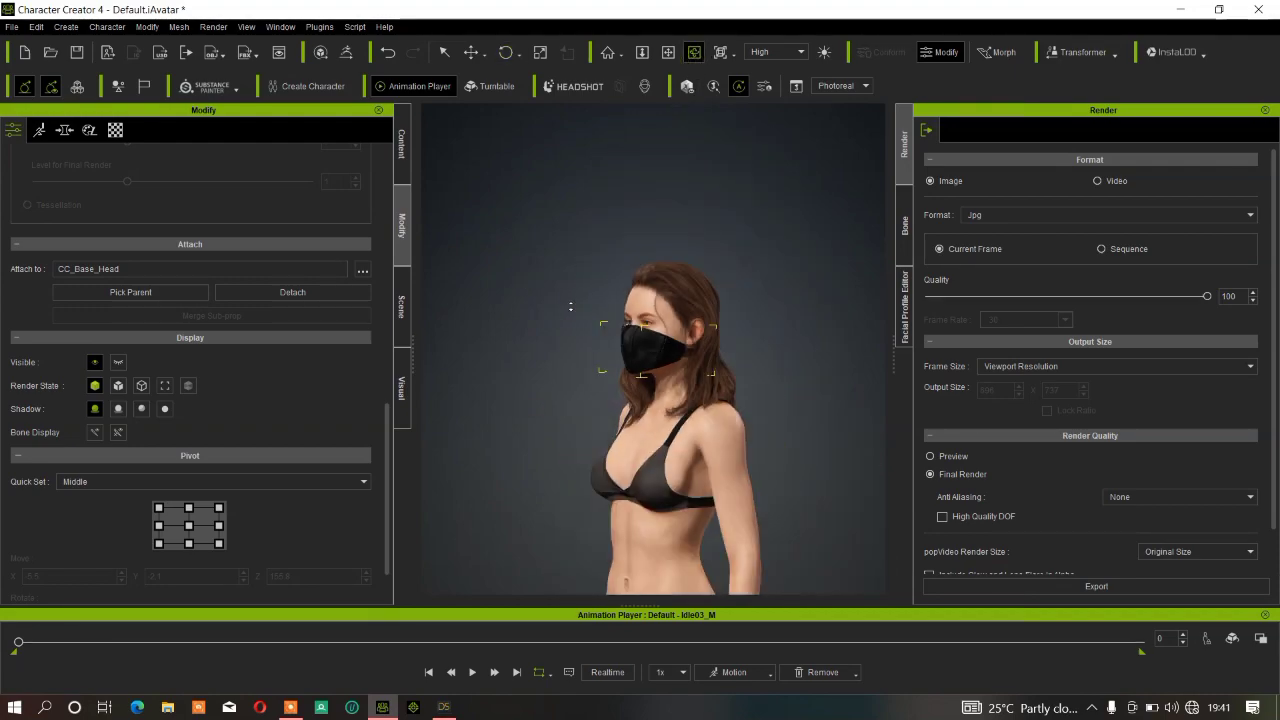
# - Apply the custom "toppy 1" top from Cloth/Shirts to the character
pyautogui.click(668, 52)
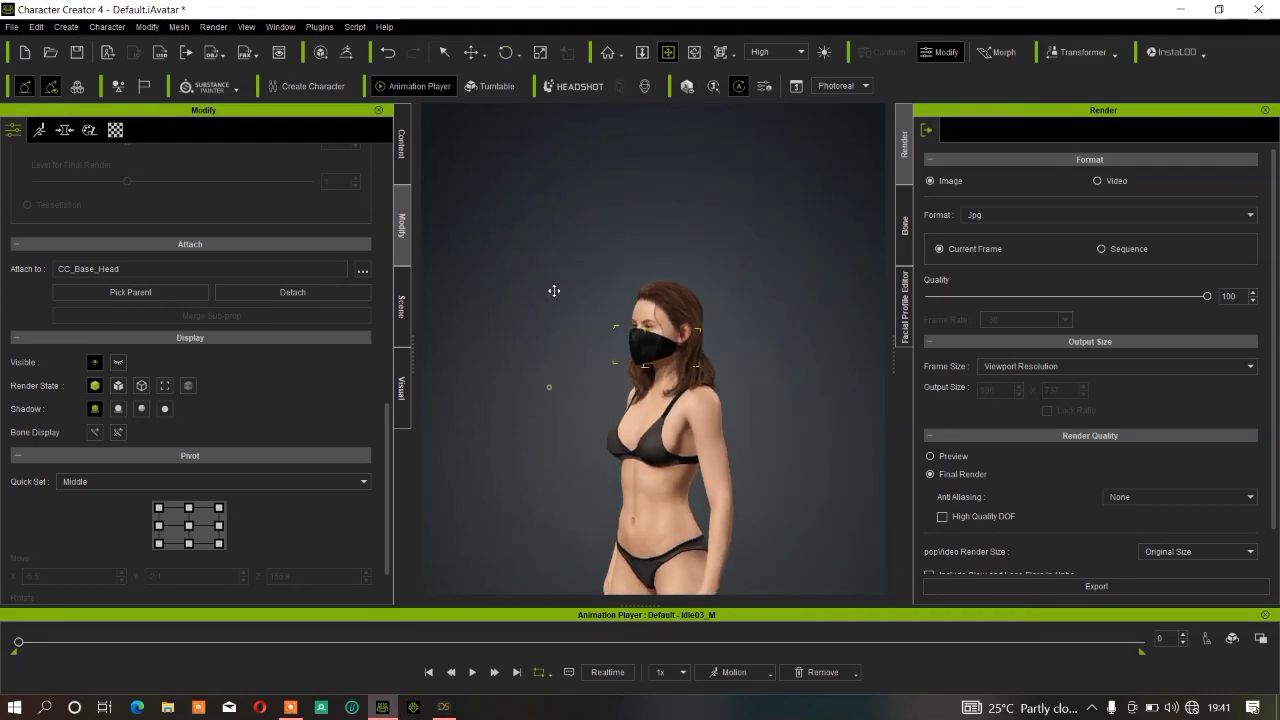
pyautogui.moveTo(554, 291); pyautogui.dragTo(554, 246)
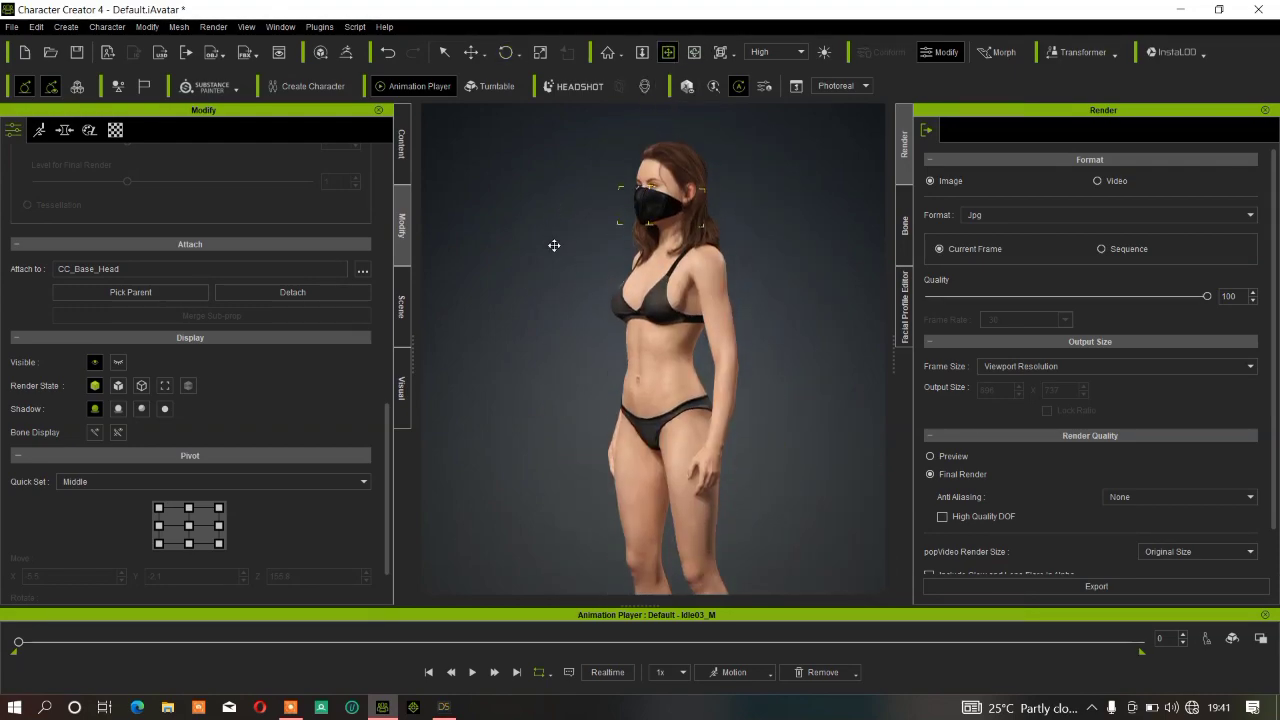
pyautogui.moveTo(554, 277); pyautogui.dragTo(750, 253, button='right')
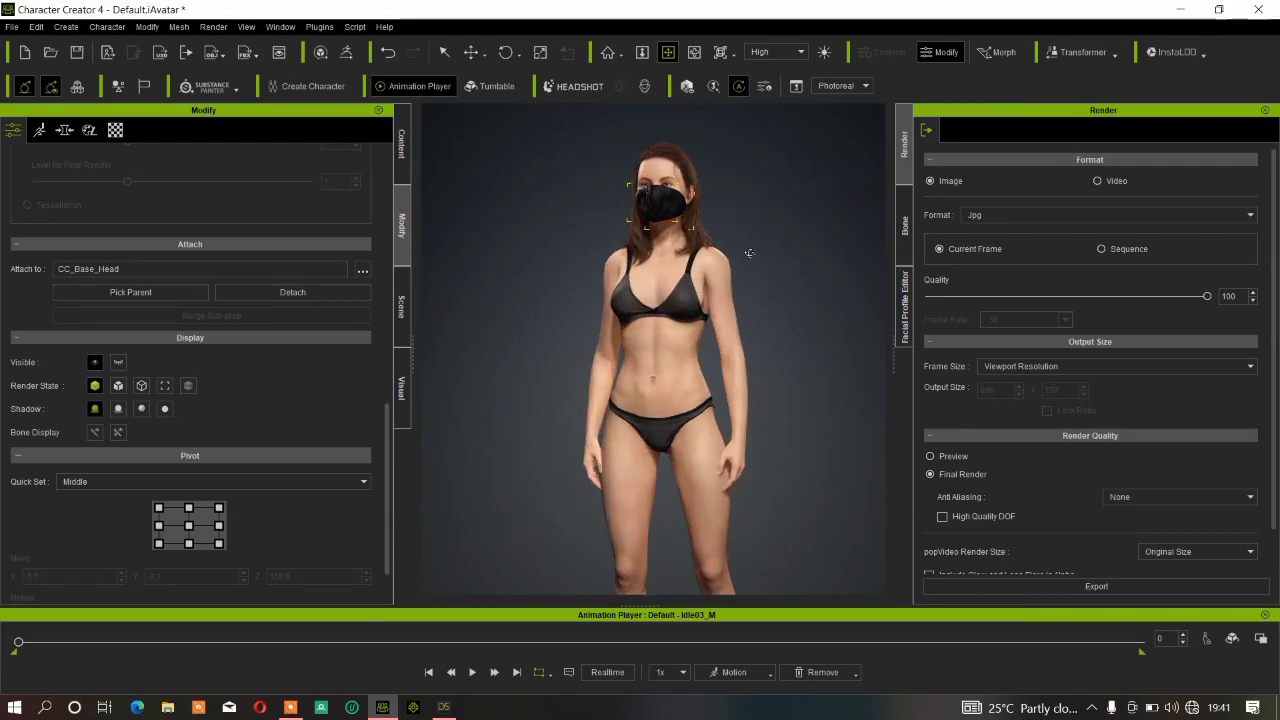
pyautogui.click(401, 143)
pyautogui.click(33, 382)
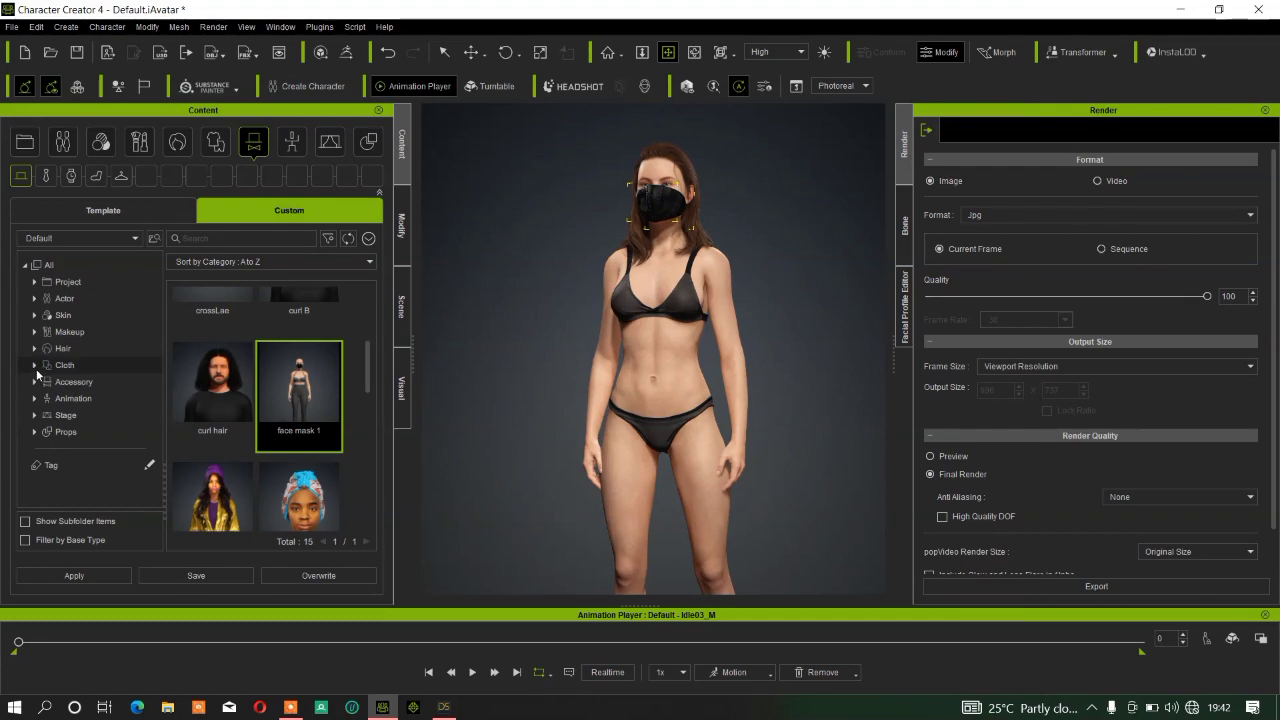
pyautogui.click(36, 367)
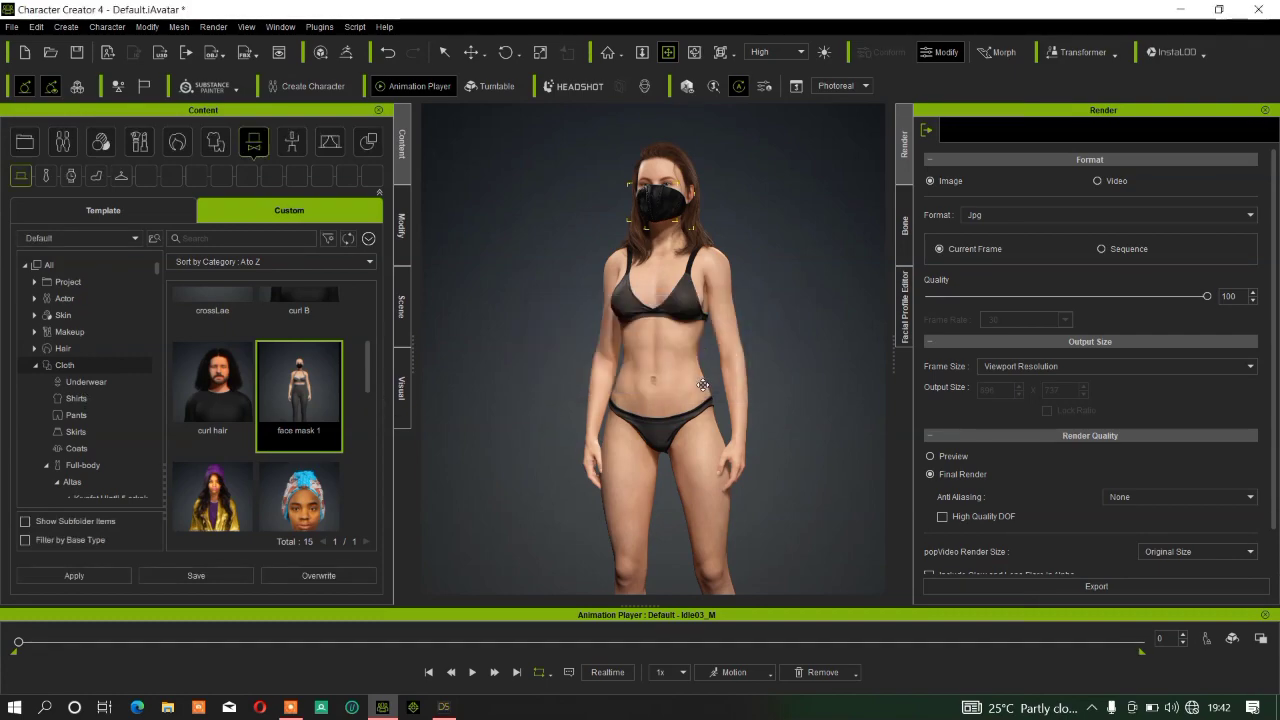
pyautogui.click(110, 398)
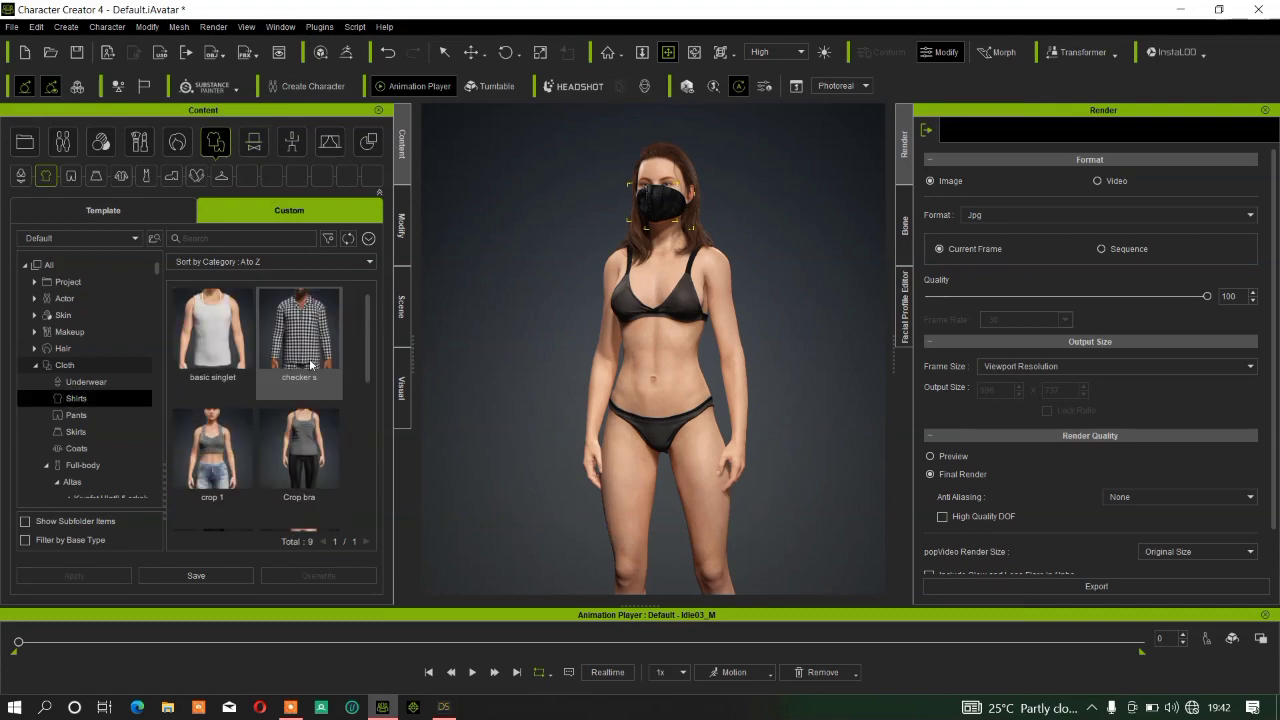
pyautogui.scroll(-3, 310, 365)
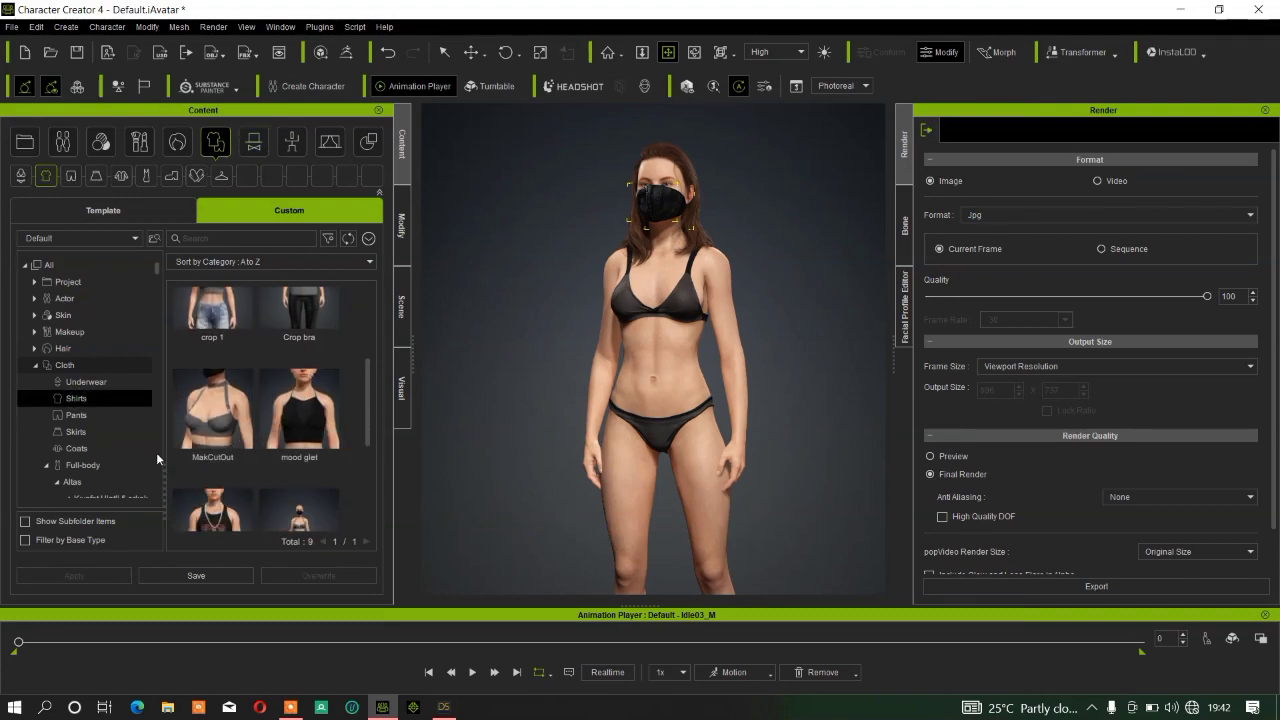
pyautogui.scroll(-2, 202, 450)
pyautogui.doubleClick(300, 385)
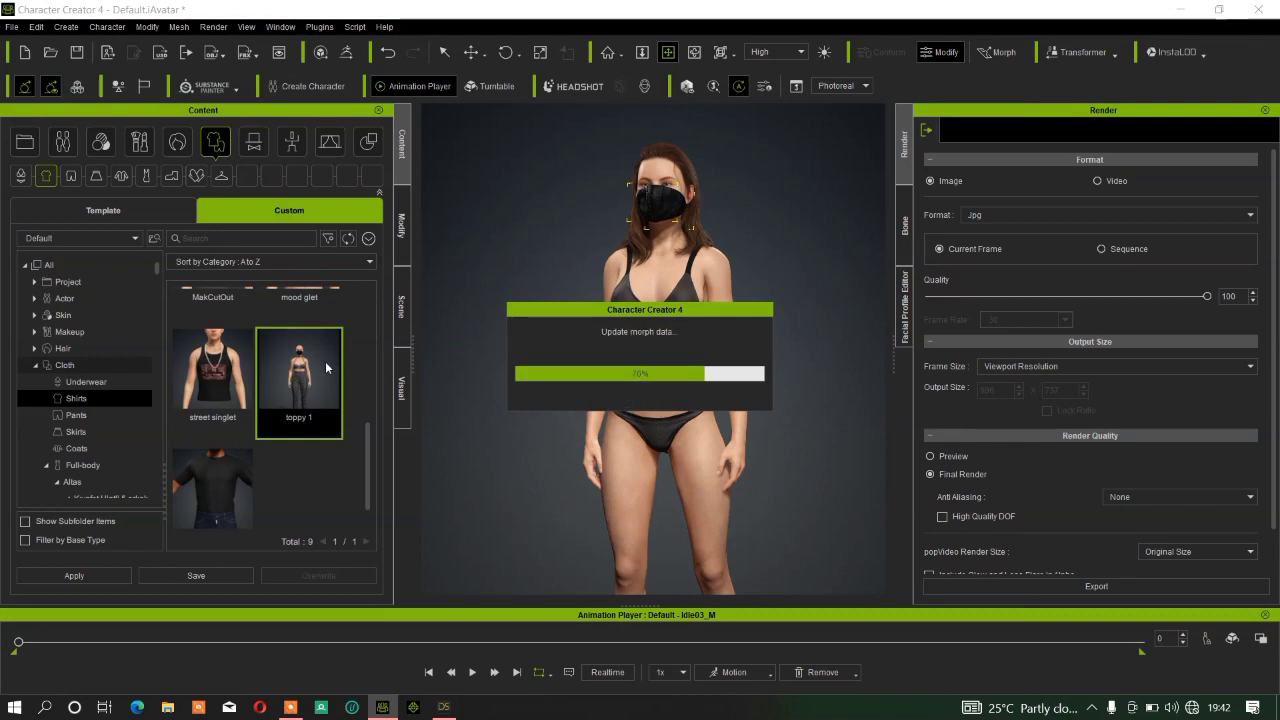
# - Apply the custom "toppy 2" leggings from Cloth/Pants to the character
pyautogui.click(76, 415)
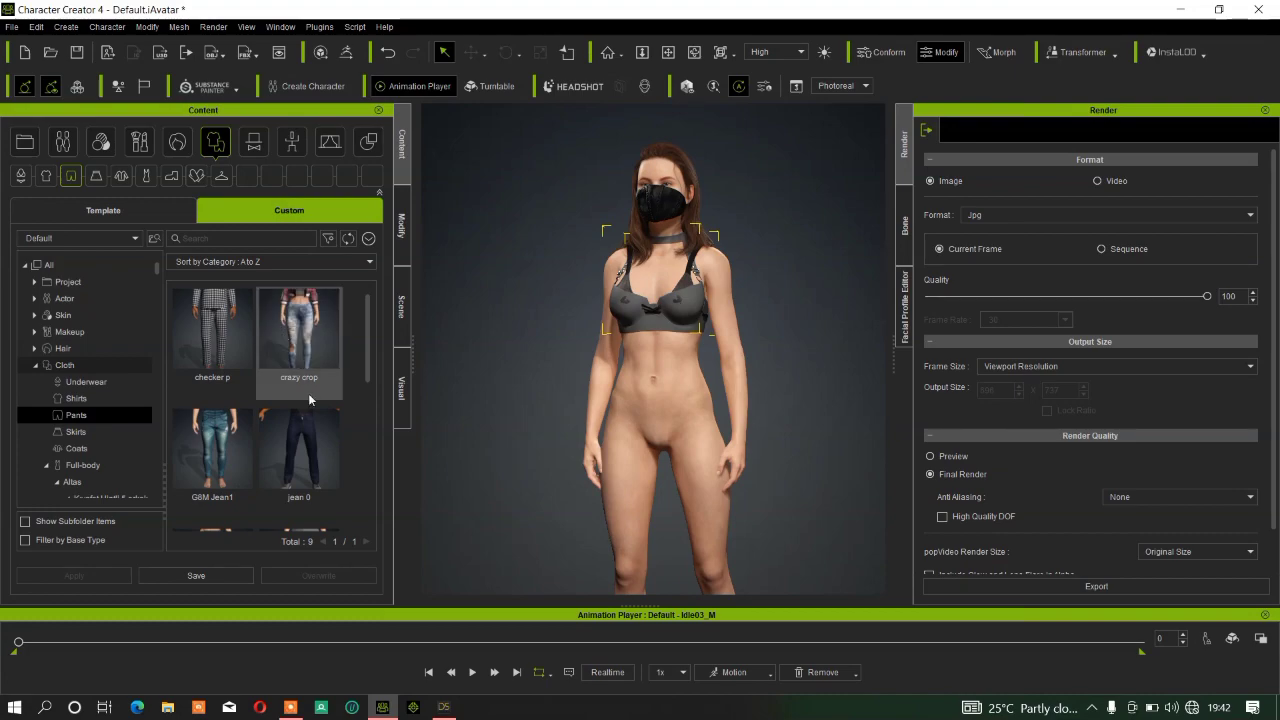
pyautogui.scroll(-3, 300, 395)
pyautogui.scroll(-3, 207, 413)
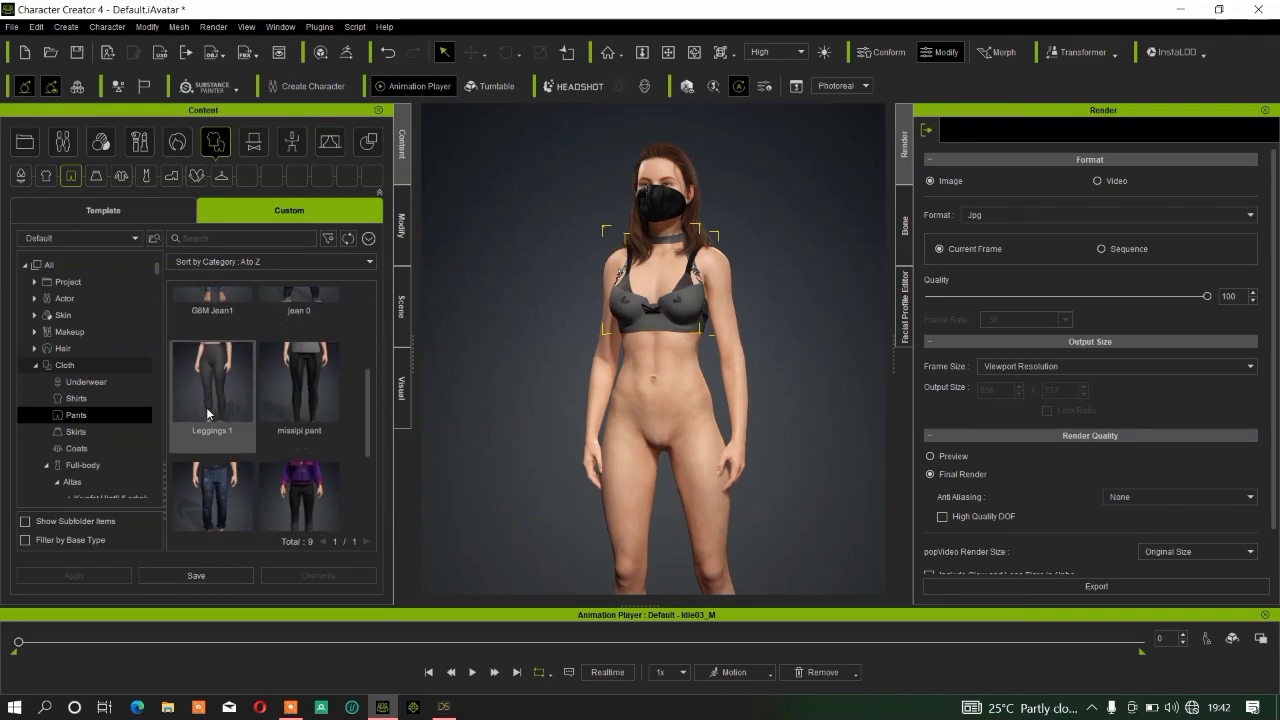
pyautogui.doubleClick(210, 470)
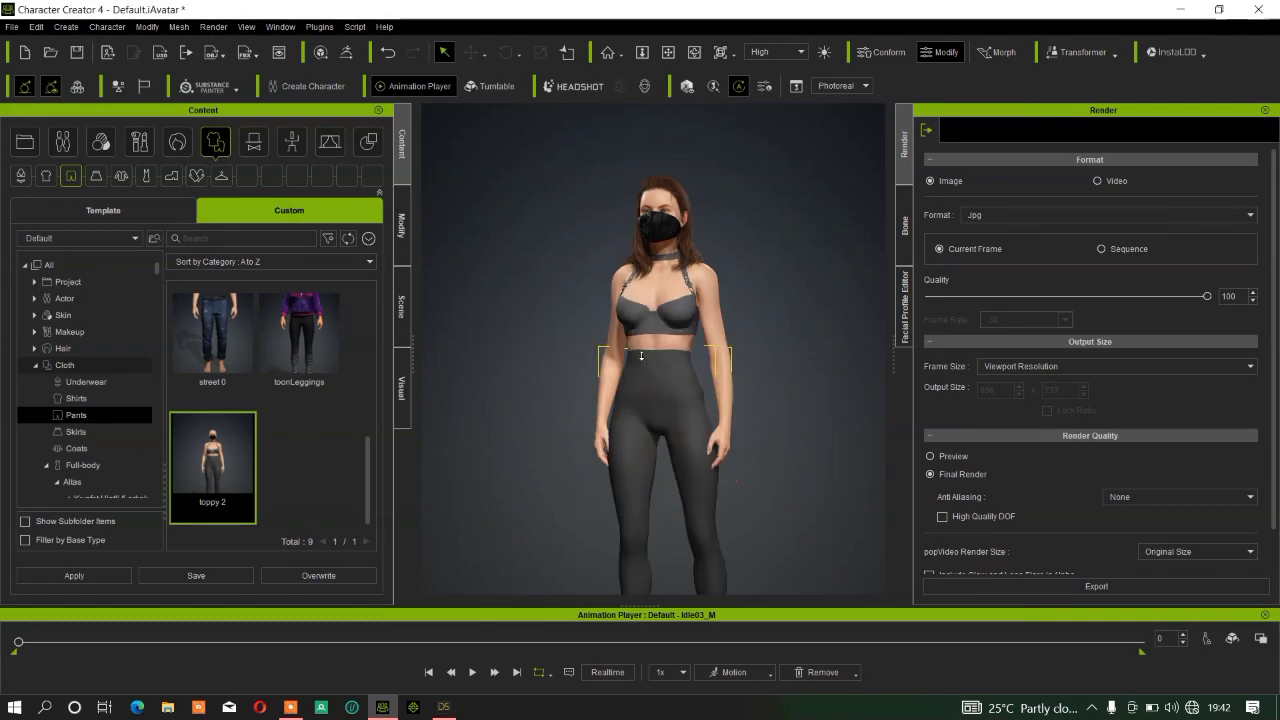
pyautogui.scroll(-2, 641, 356)
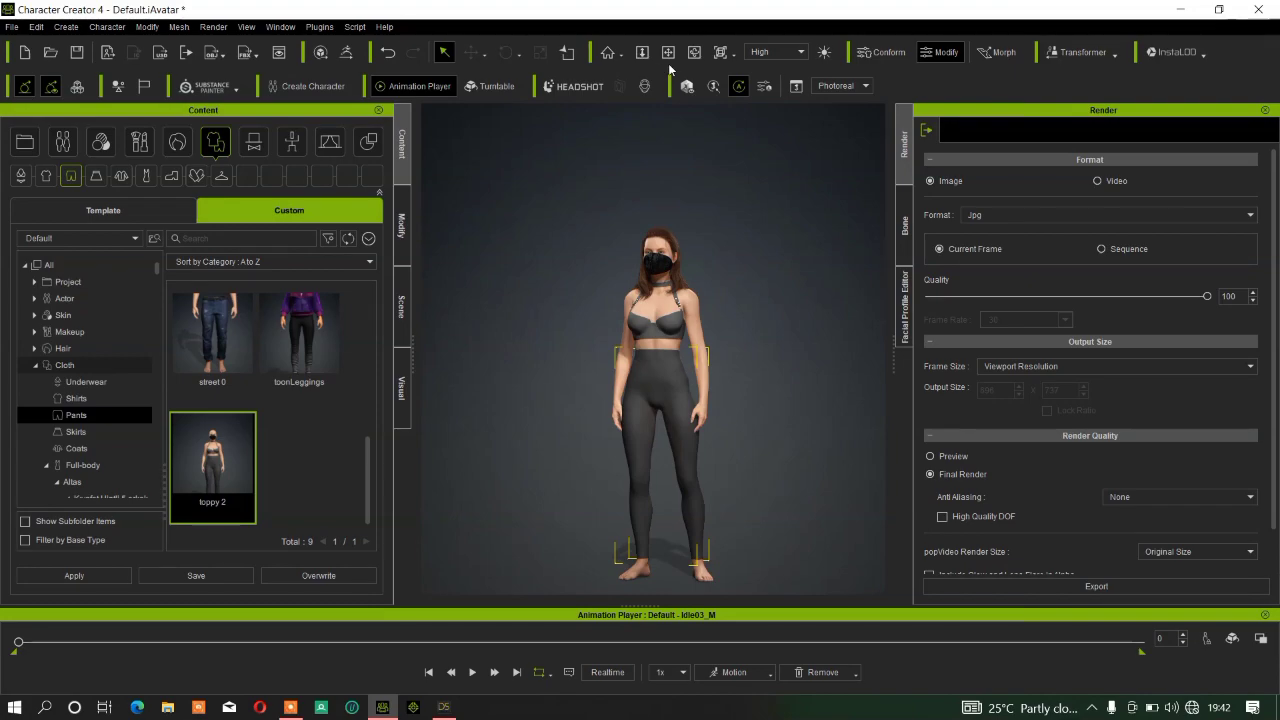
pyautogui.click(668, 53)
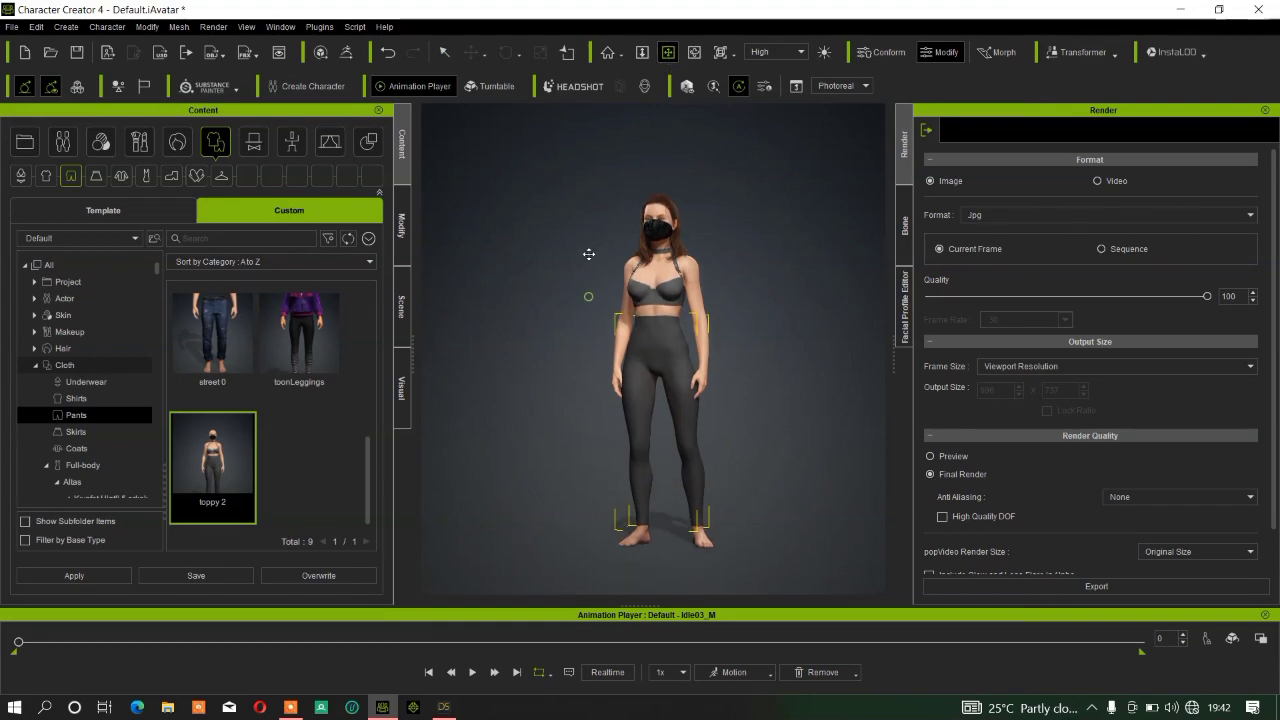
# - Test the leggings' Adj Abdomen morph at 100, and return it to 0
pyautogui.click(402, 226)
pyautogui.click(65, 130)
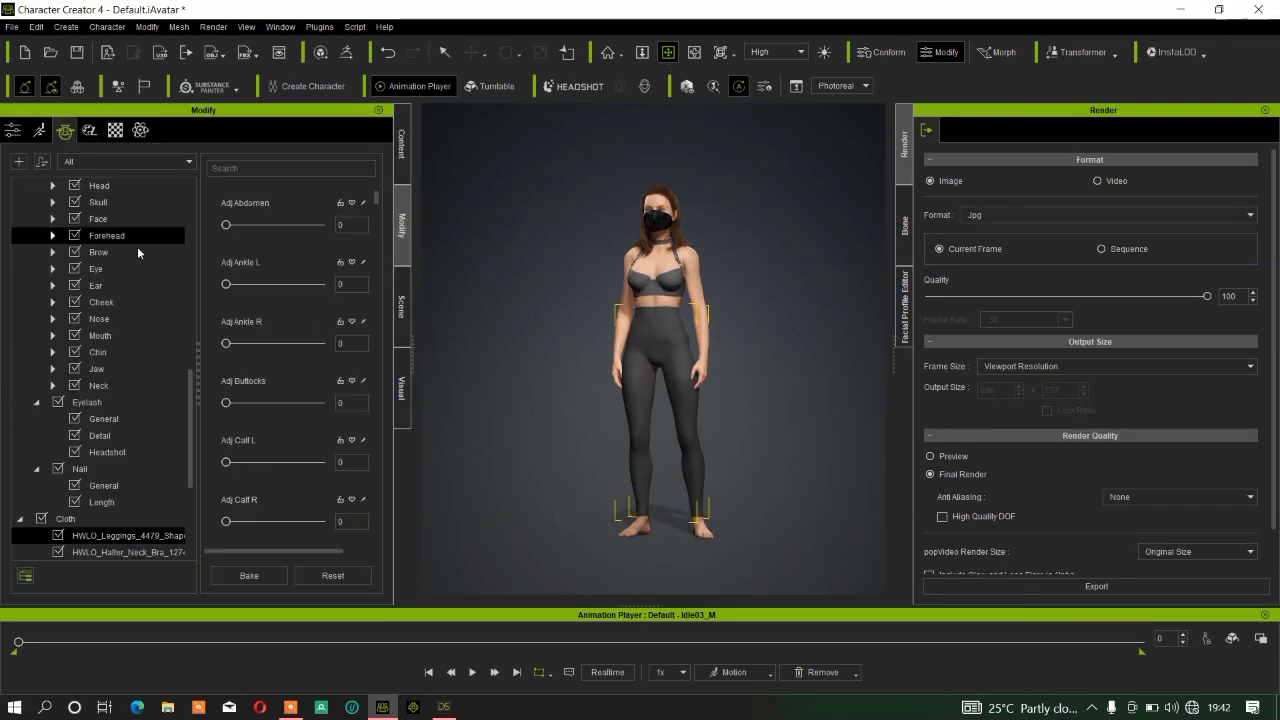
pyautogui.scroll(3, 479, 294)
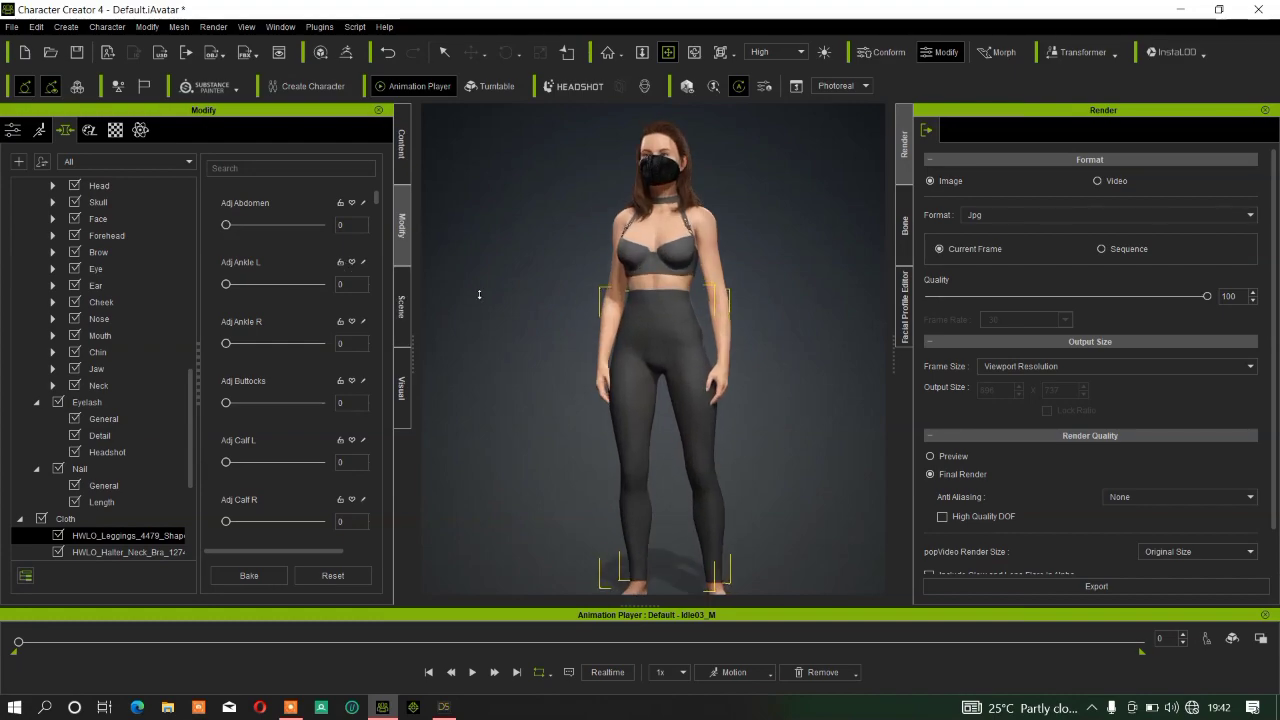
pyautogui.scroll(4, 479, 294)
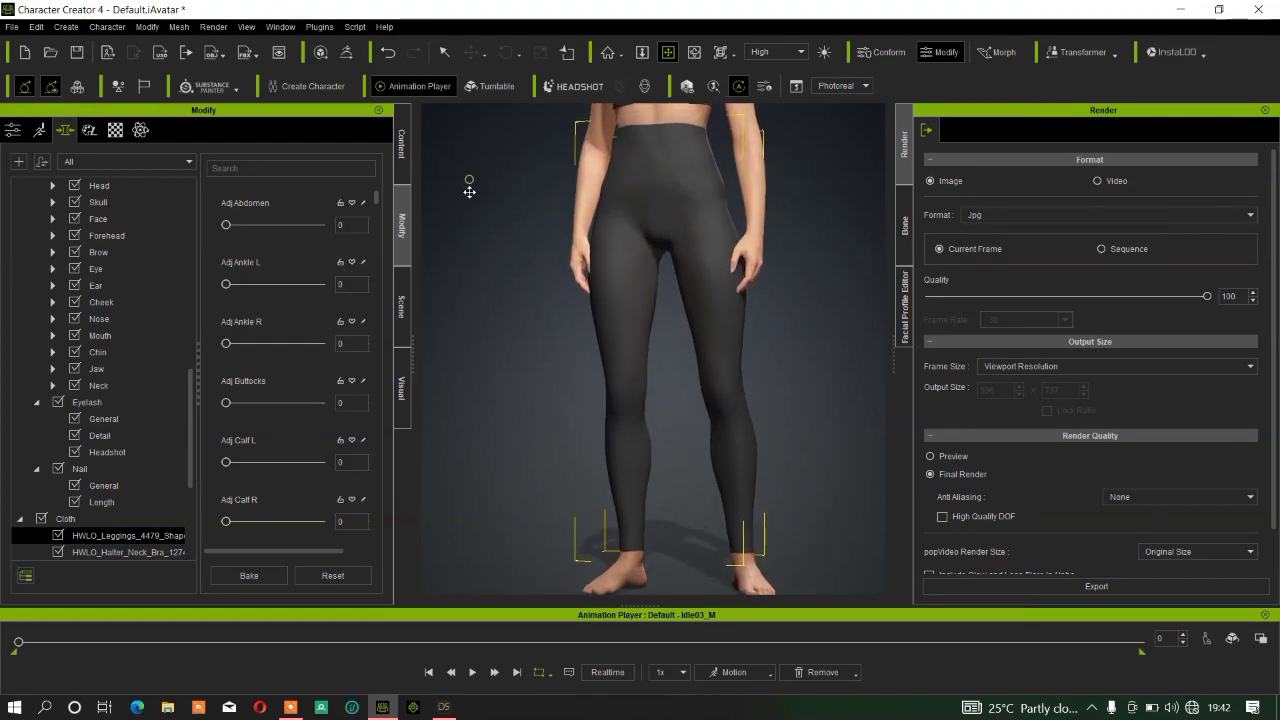
pyautogui.moveTo(226, 226); pyautogui.dragTo(315, 233)
pyautogui.moveTo(410, 233); pyautogui.dragTo(418, 233)
pyautogui.moveTo(328, 241); pyautogui.dragTo(172, 244)
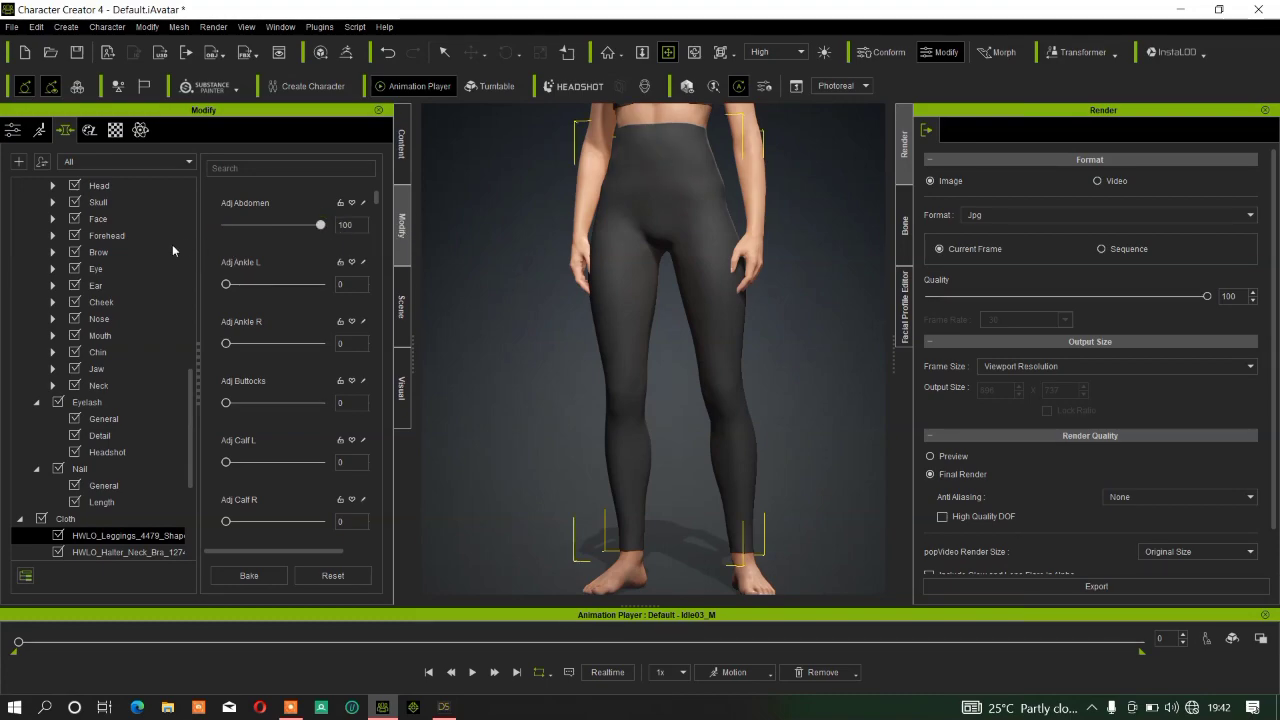
# - Test the leggings' Adj Buttocks morph at 100, return it to 0, and inspect the leggings from back and front
pyautogui.moveTo(226, 403); pyautogui.dragTo(735, 299)
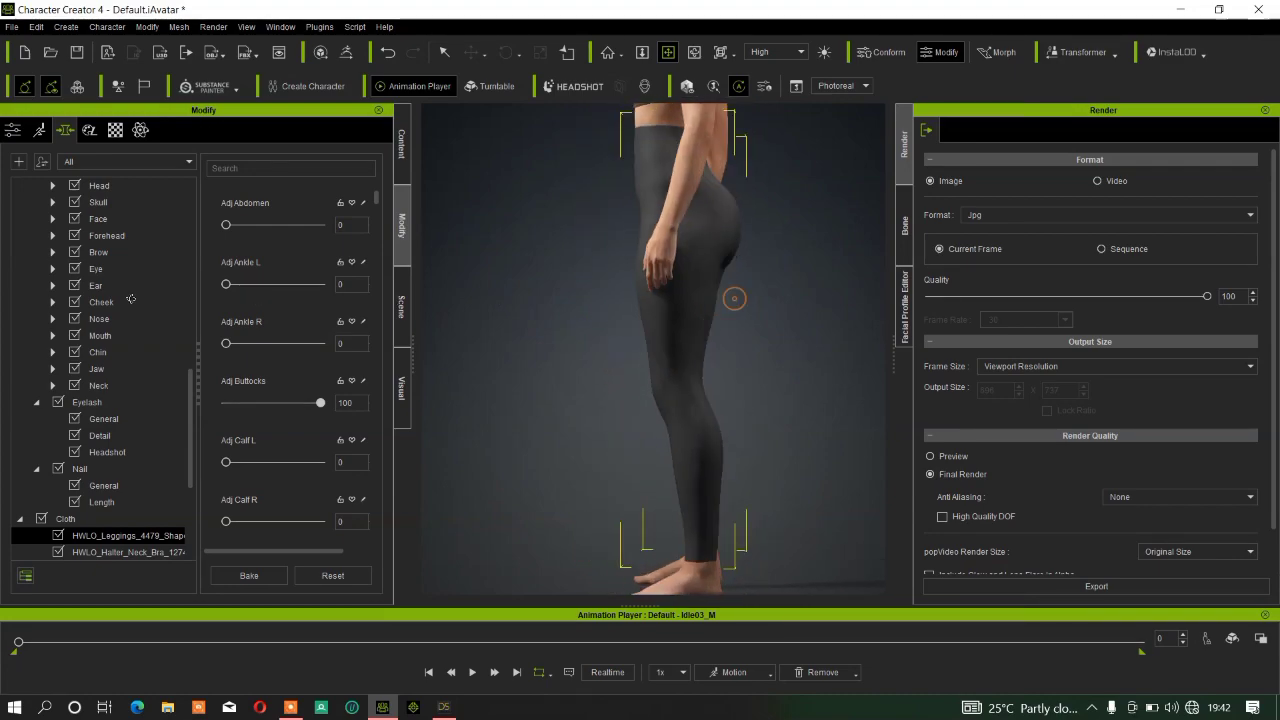
pyautogui.moveTo(299, 404); pyautogui.dragTo(100, 410)
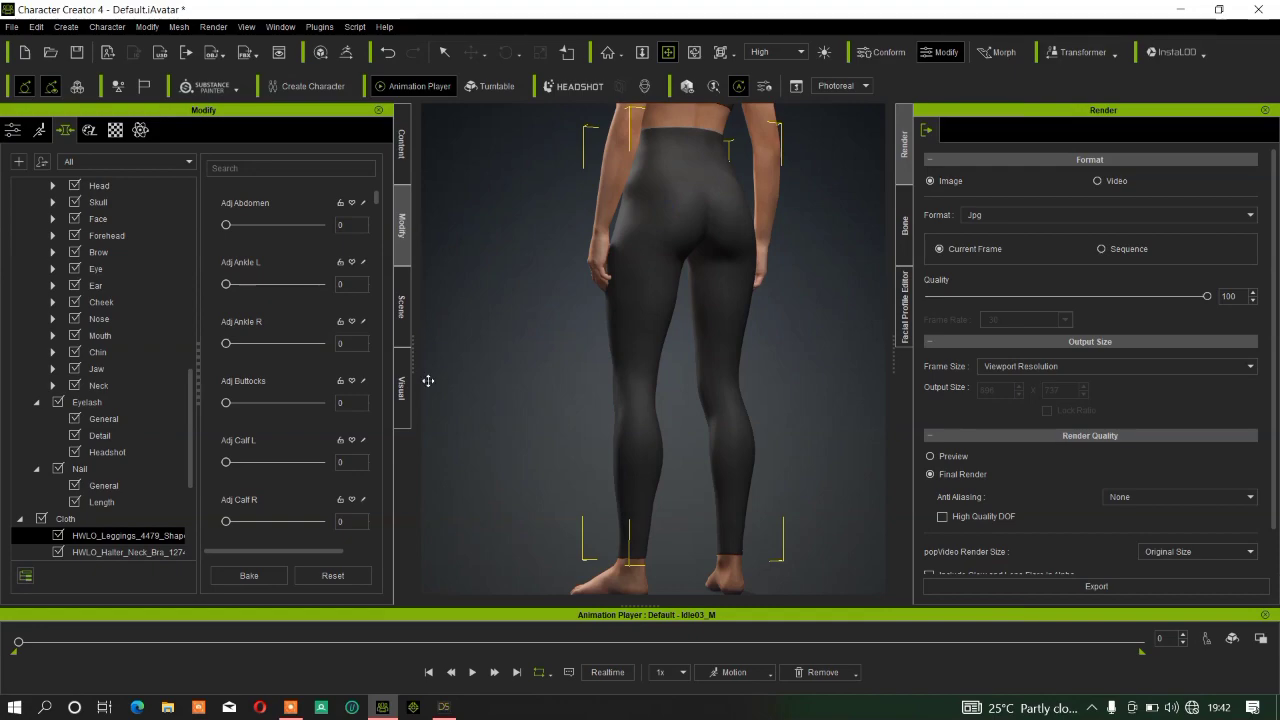
pyautogui.scroll(-5, 230, 520)
pyautogui.scroll(-1, 241, 512)
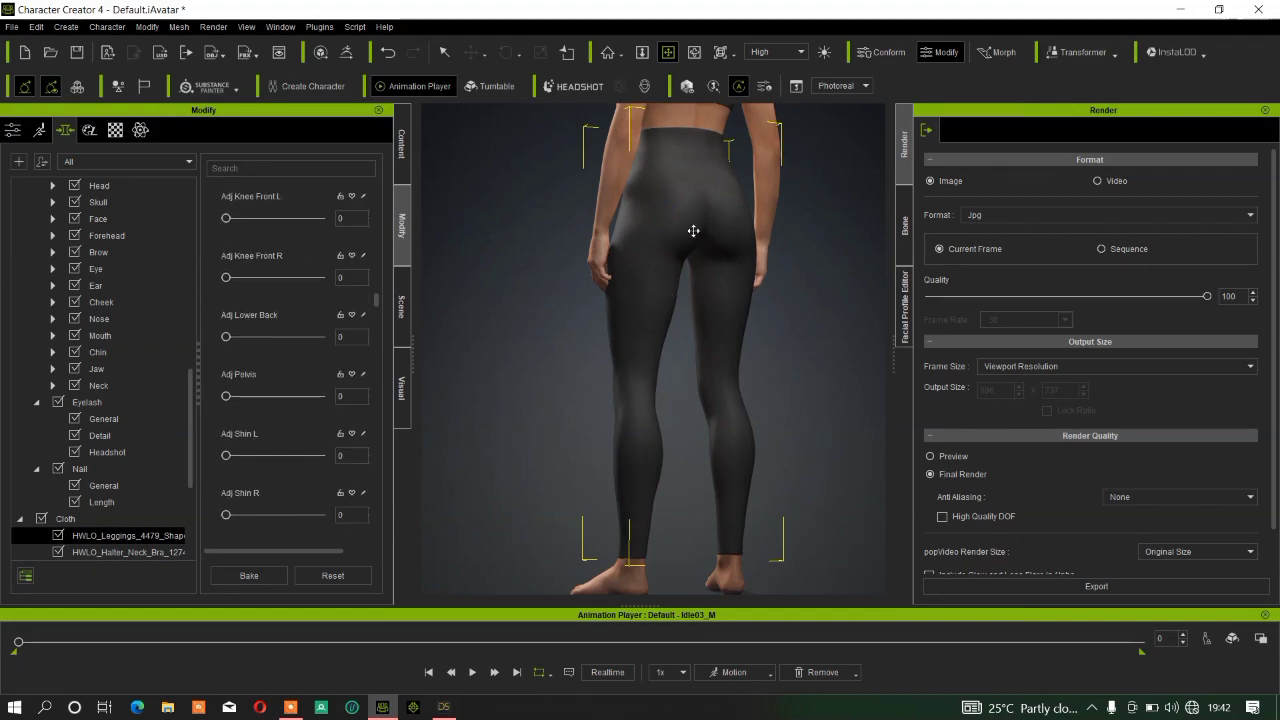
pyautogui.moveTo(640, 212); pyautogui.dragTo(640, 238, button='middle')
pyautogui.moveTo(611, 252); pyautogui.dragTo(1010, 303, button='right')
pyautogui.moveTo(524, 307); pyautogui.dragTo(1028, 323, button='right')
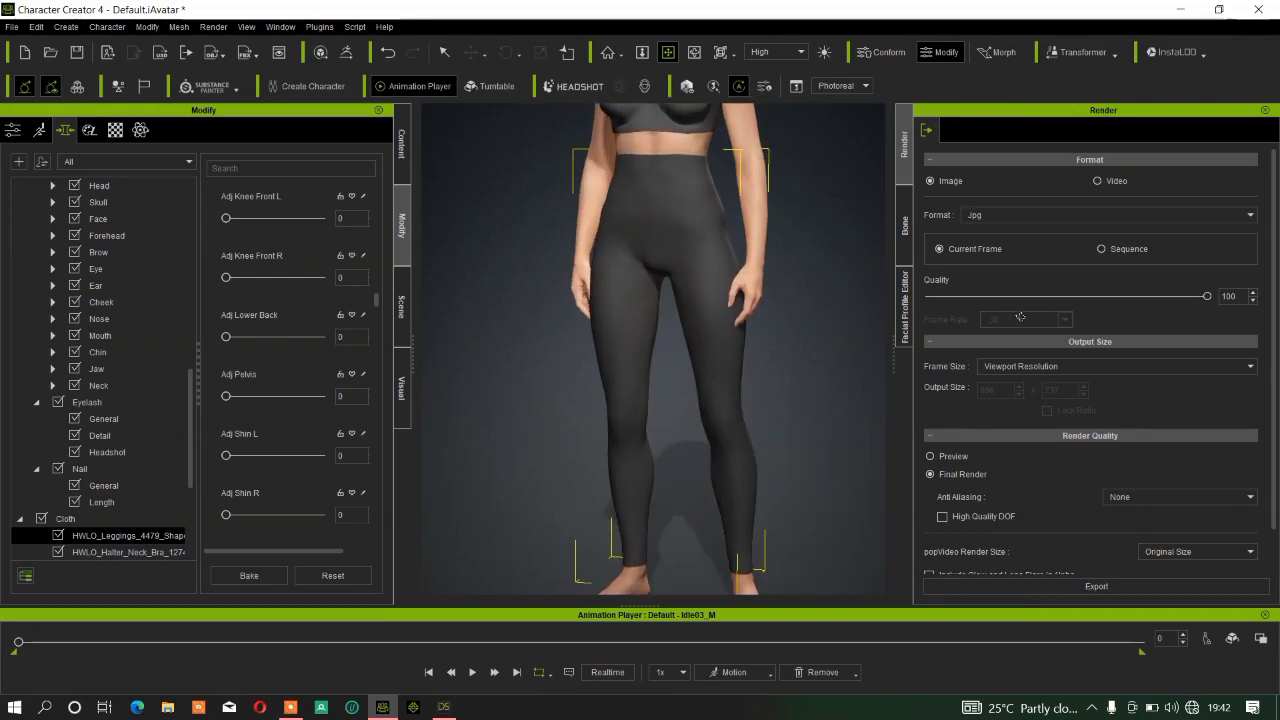
# - Test the halter neck bra's Adj Breasts Both morph at 100, return it to 0, and look over its other morphs
pyautogui.moveTo(639, 215); pyautogui.dragTo(653, 472)
pyautogui.scroll(1, 666, 366)
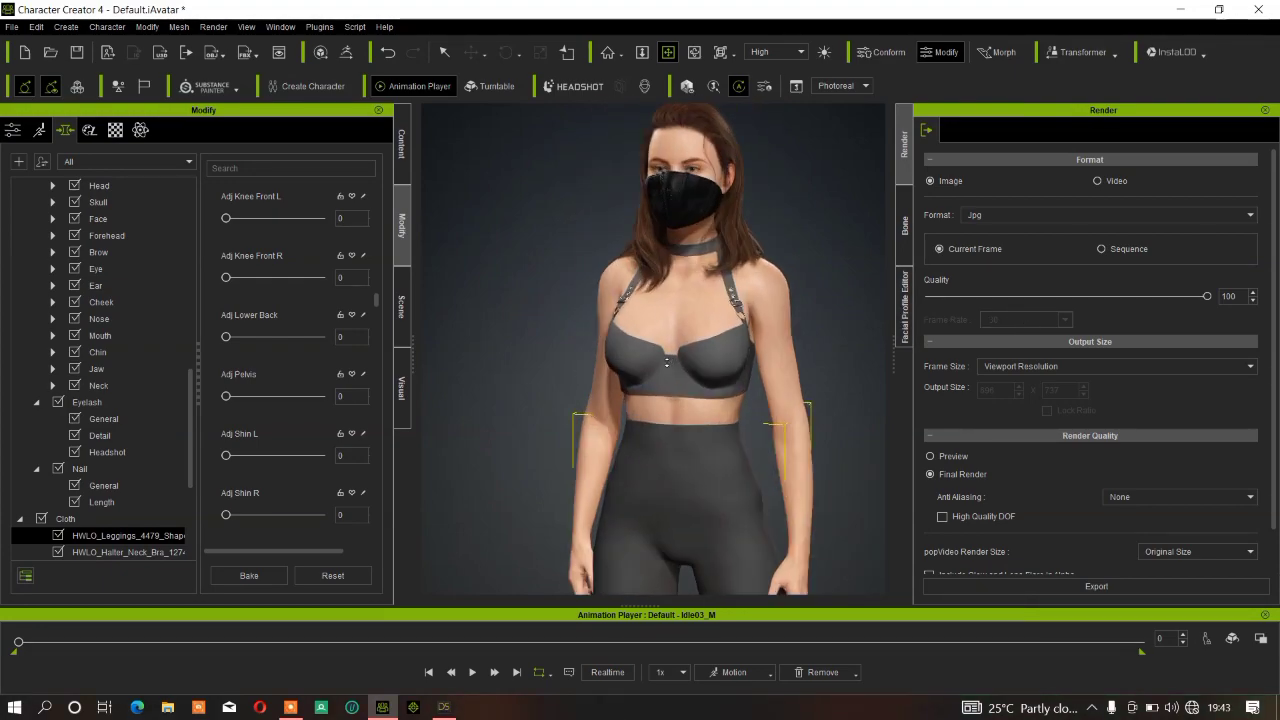
pyautogui.scroll(-2, 126, 507)
pyautogui.scroll(-1, 120, 537)
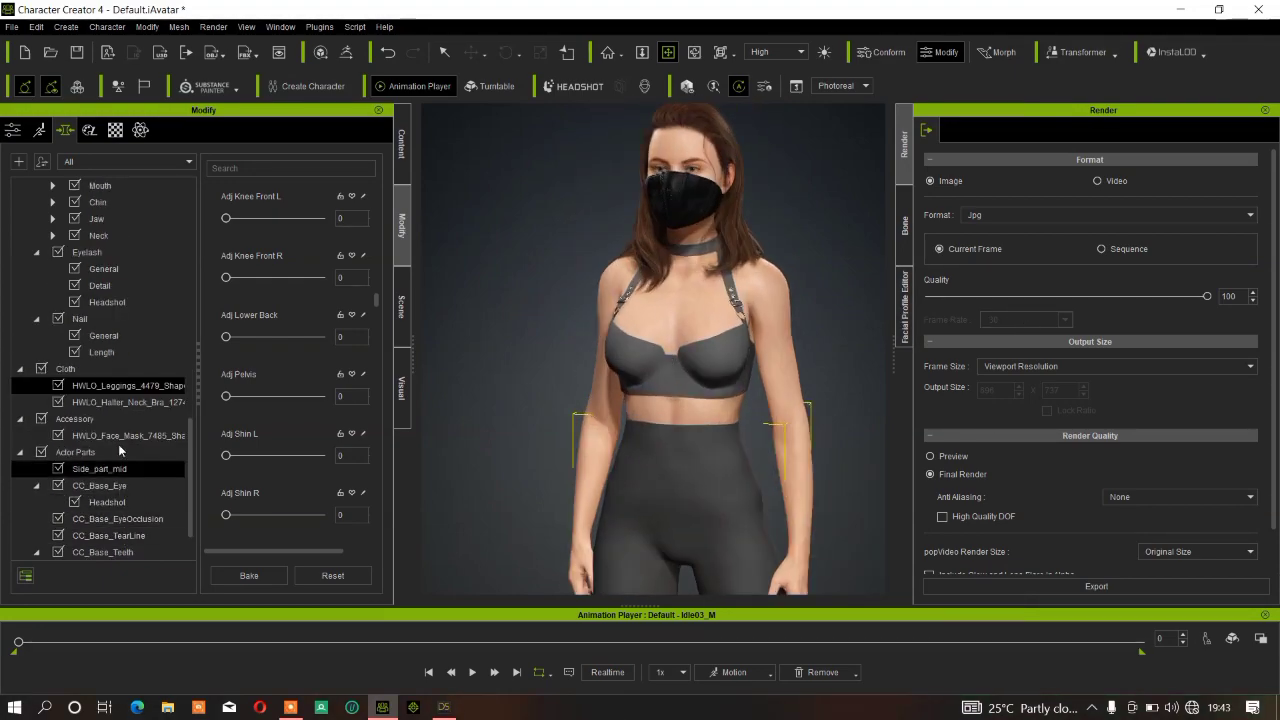
pyautogui.click(127, 400)
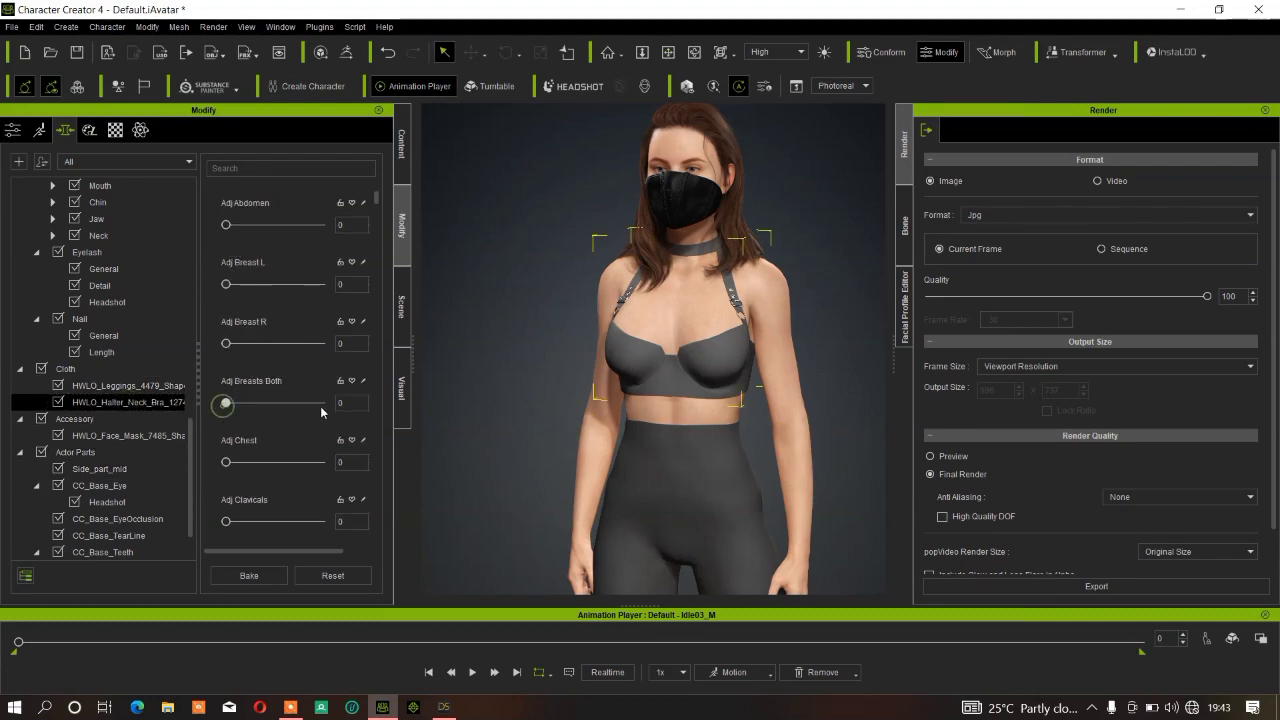
pyautogui.moveTo(349, 407); pyautogui.dragTo(303, 408)
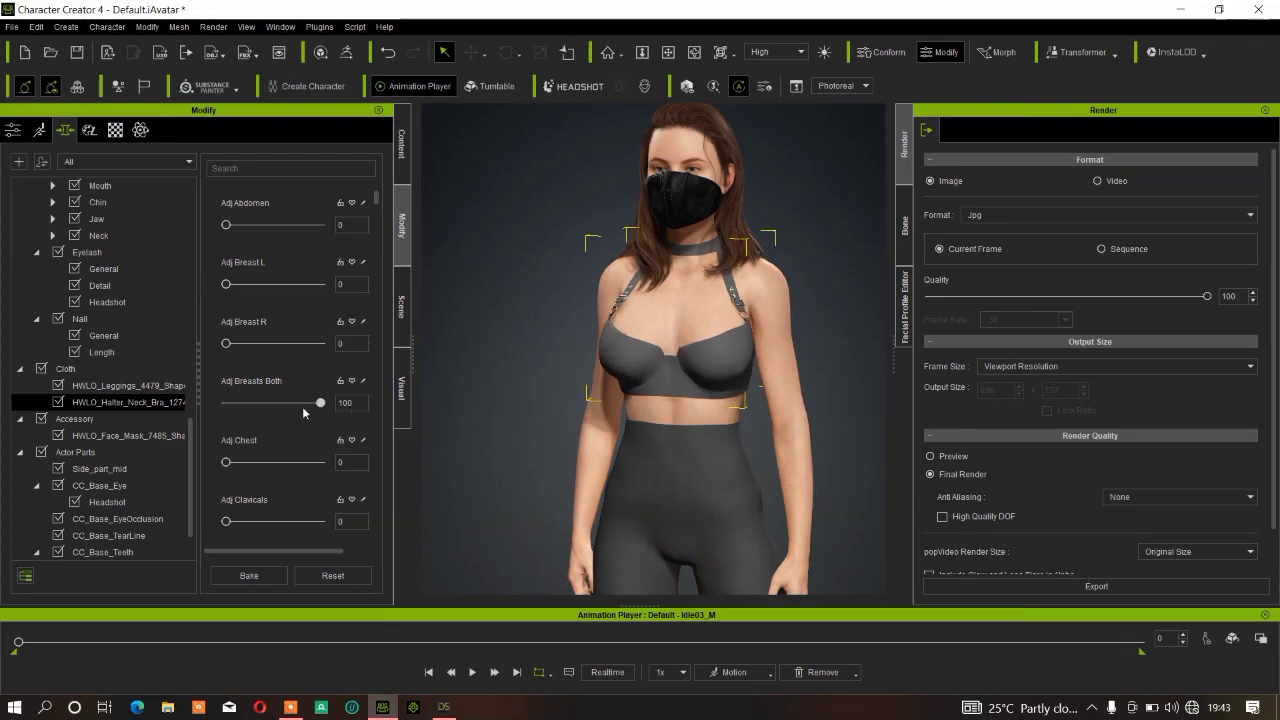
pyautogui.scroll(-4, 253, 482)
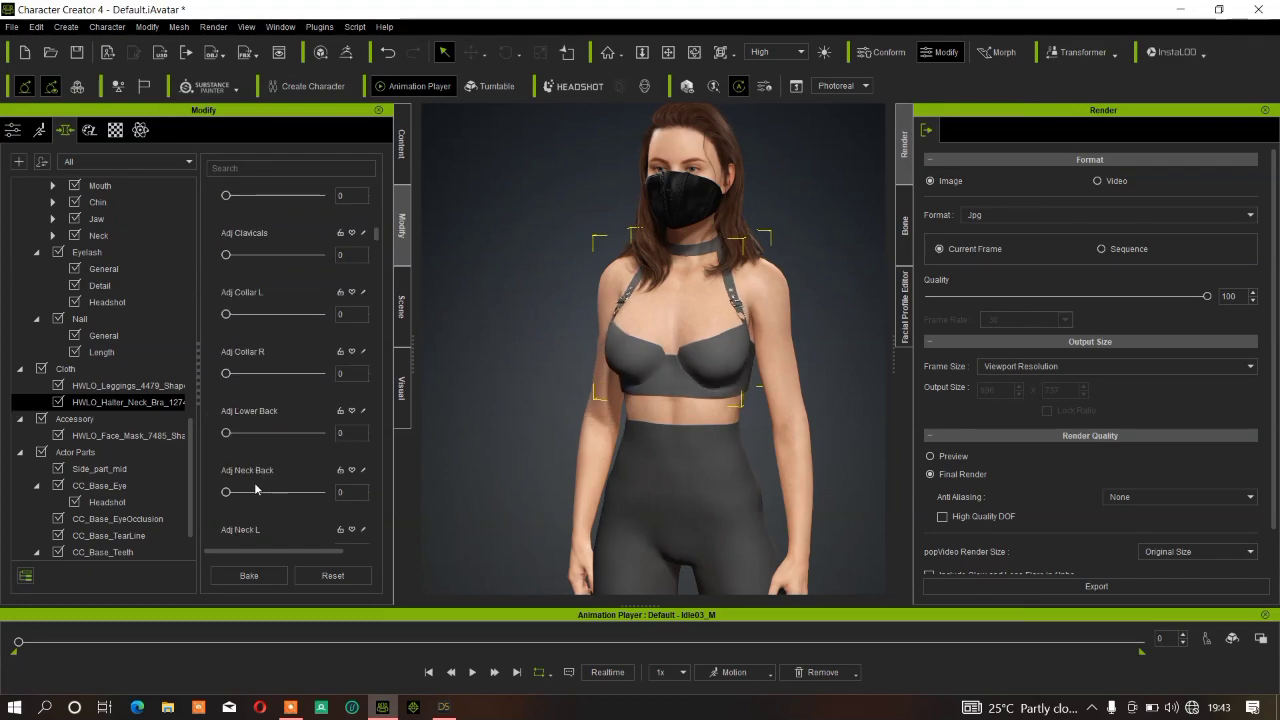
# - Test the face mask's Adj Front and Adj Side L morphs, return them to 0, and view the outfit at an angle
pyautogui.click(92, 435)
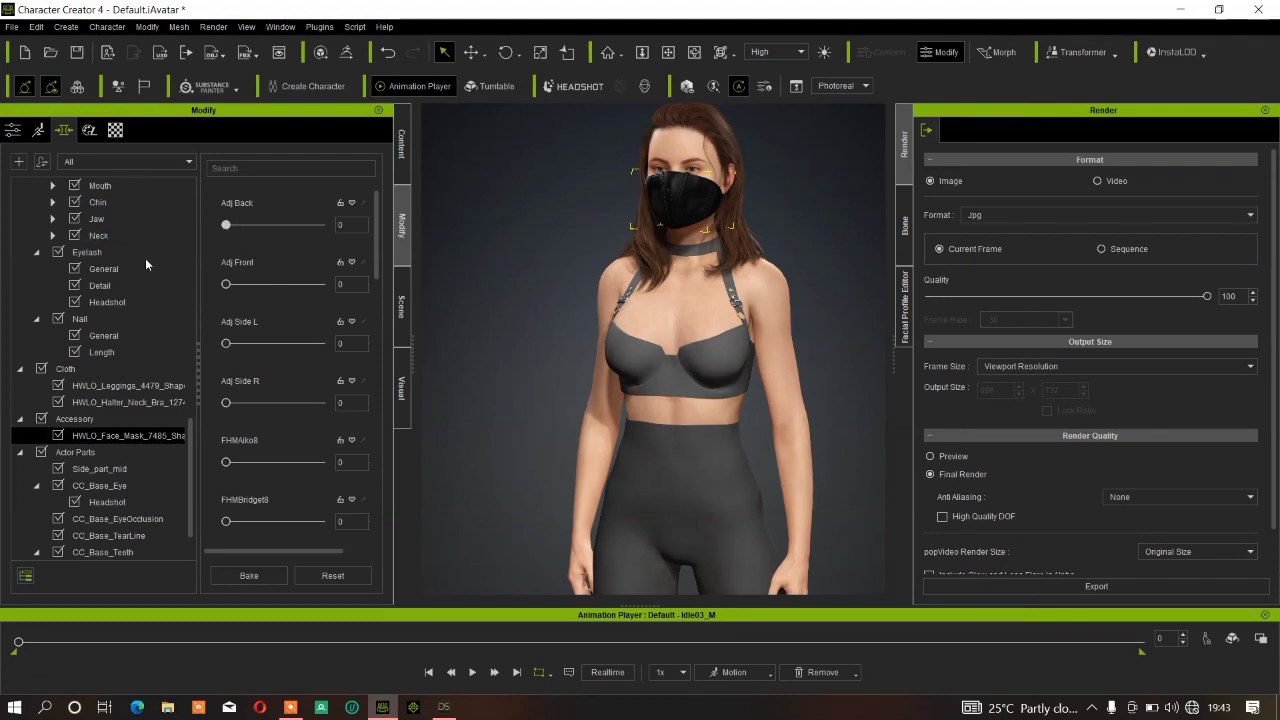
pyautogui.moveTo(229, 286); pyautogui.dragTo(3, 297)
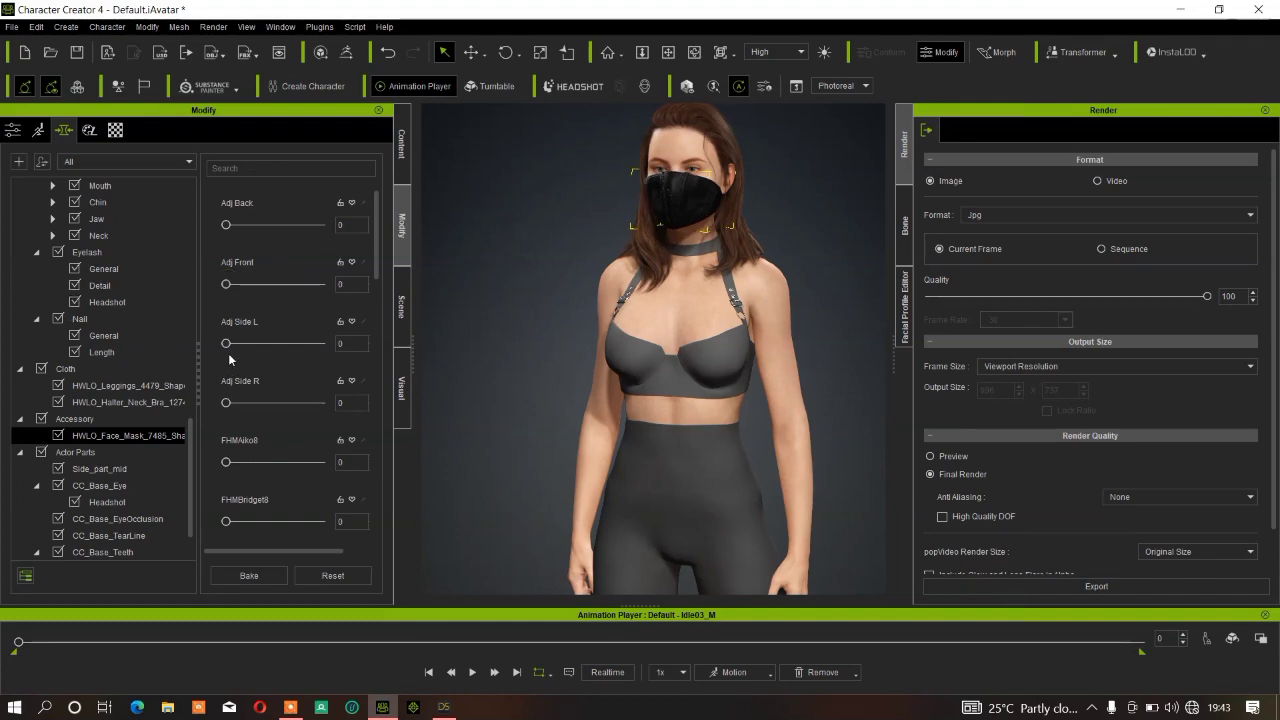
pyautogui.moveTo(227, 344); pyautogui.dragTo(167, 346)
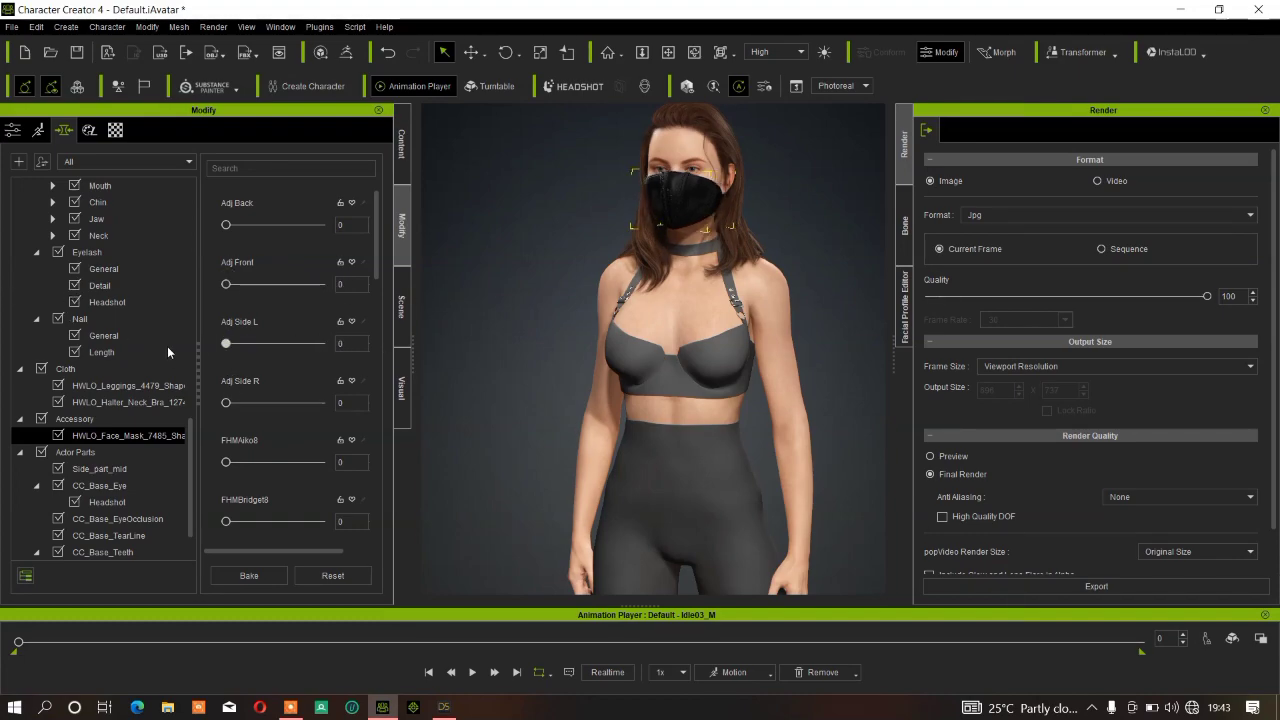
pyautogui.moveTo(782, 265); pyautogui.dragTo(691, 255)
pyautogui.click(686, 87)
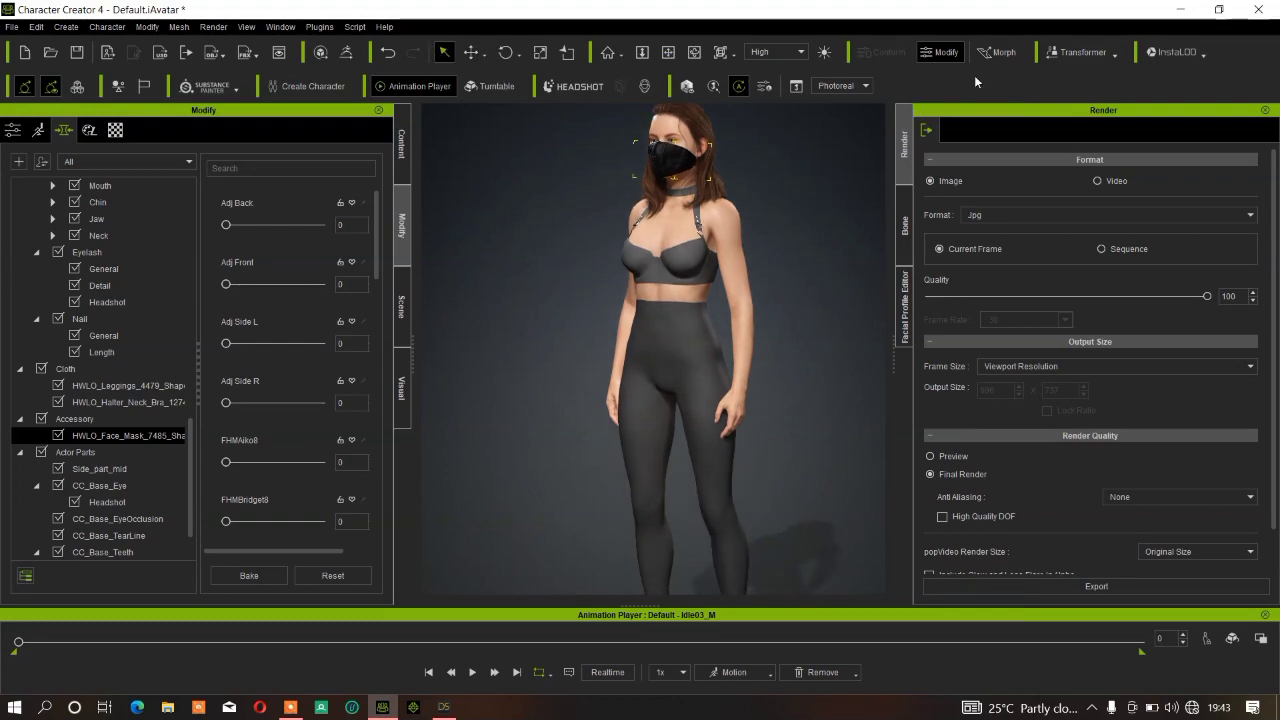
# - Reduce the halter neck bra's polygons with InstaLOD Polygon Reduction-Object, using the recommended settings
pyautogui.click(680, 265)
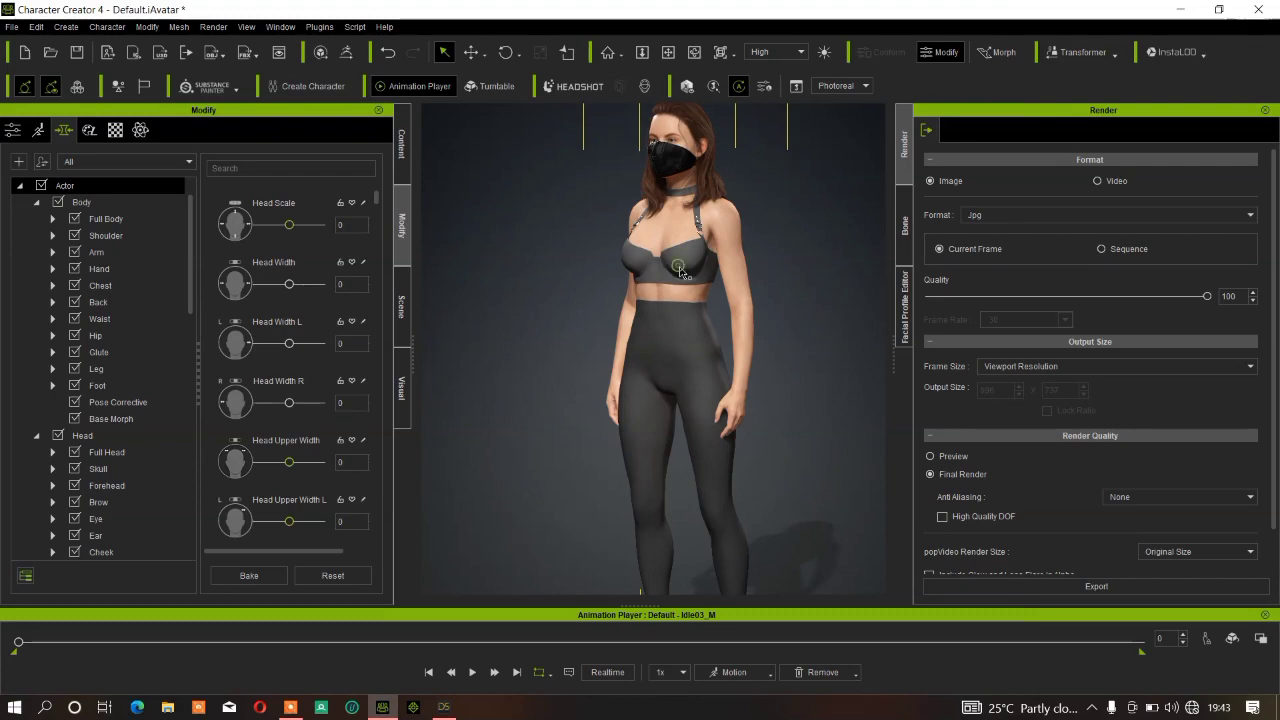
pyautogui.click(679, 269)
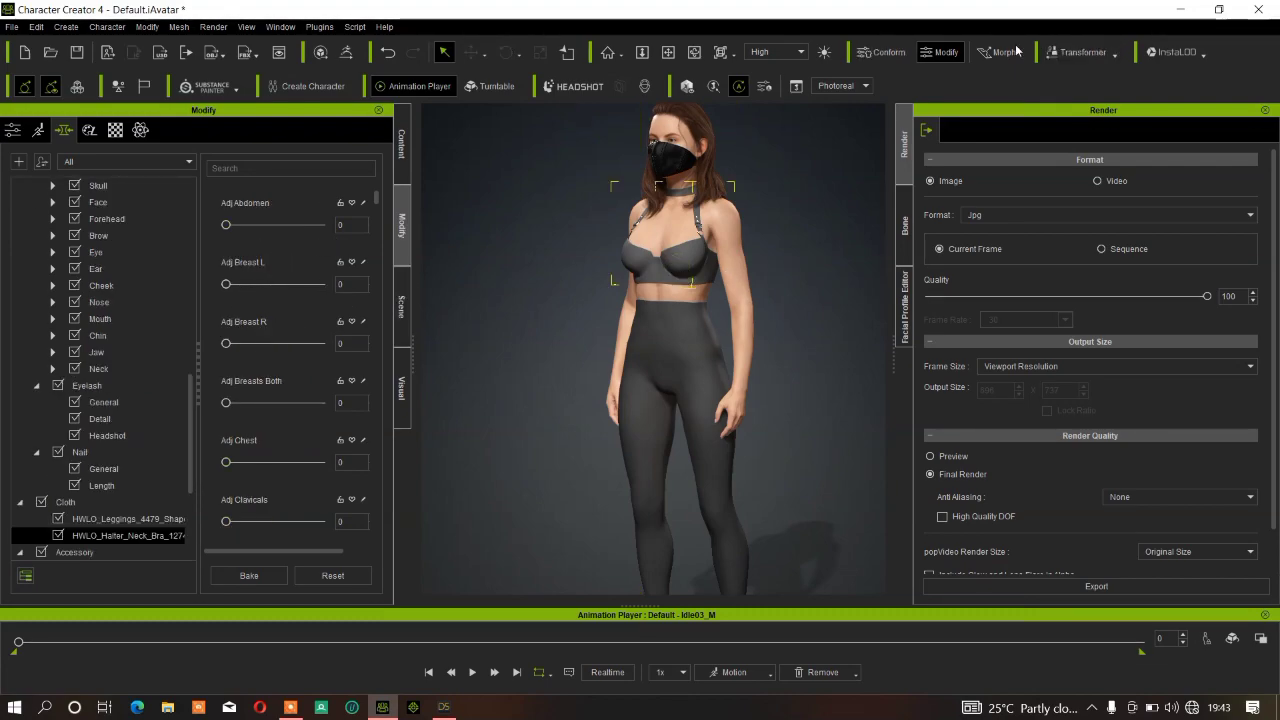
pyautogui.click(1194, 54)
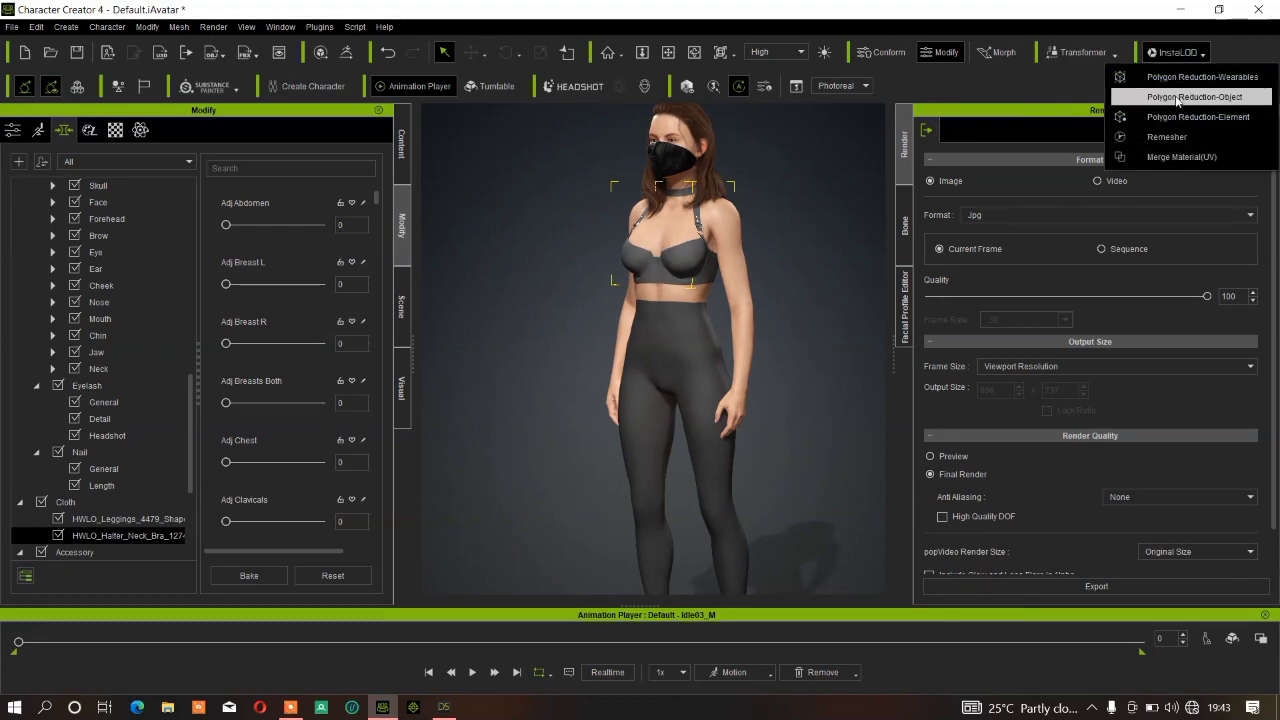
pyautogui.click(1178, 98)
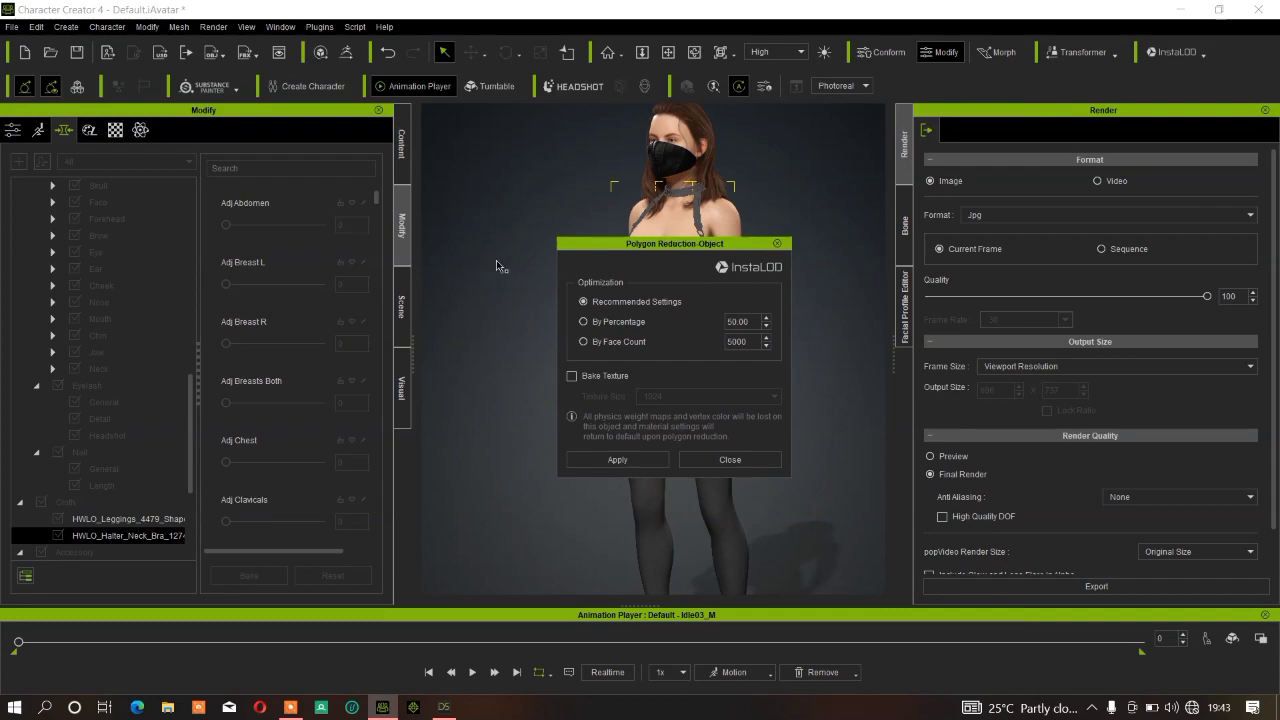
pyautogui.moveTo(675, 243); pyautogui.dragTo(1047, 181)
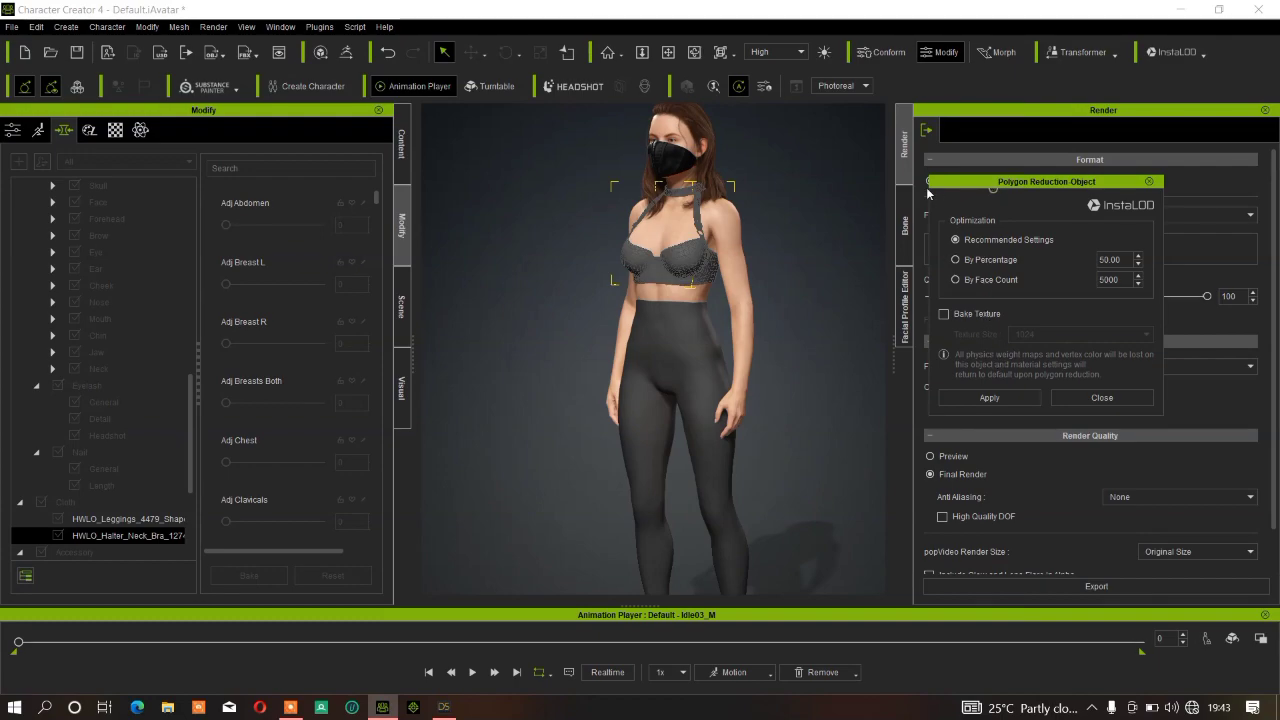
pyautogui.moveTo(993, 188); pyautogui.dragTo(298, 222)
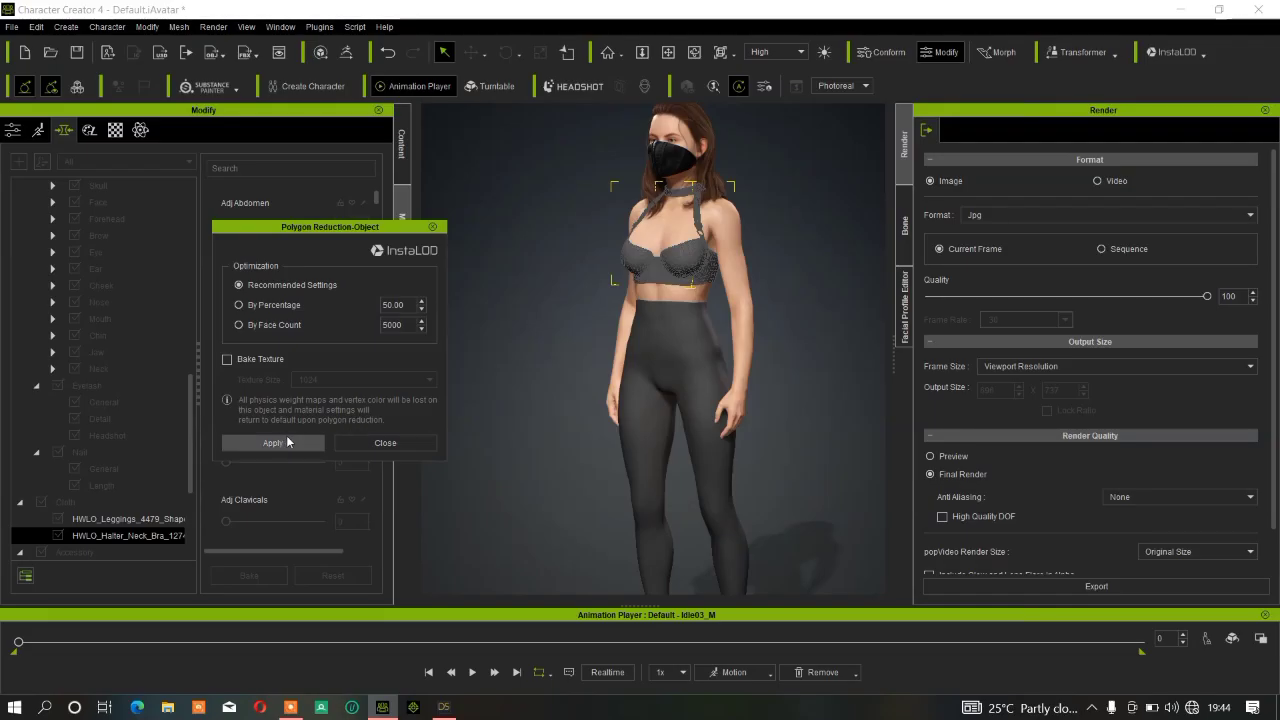
pyautogui.click(288, 443)
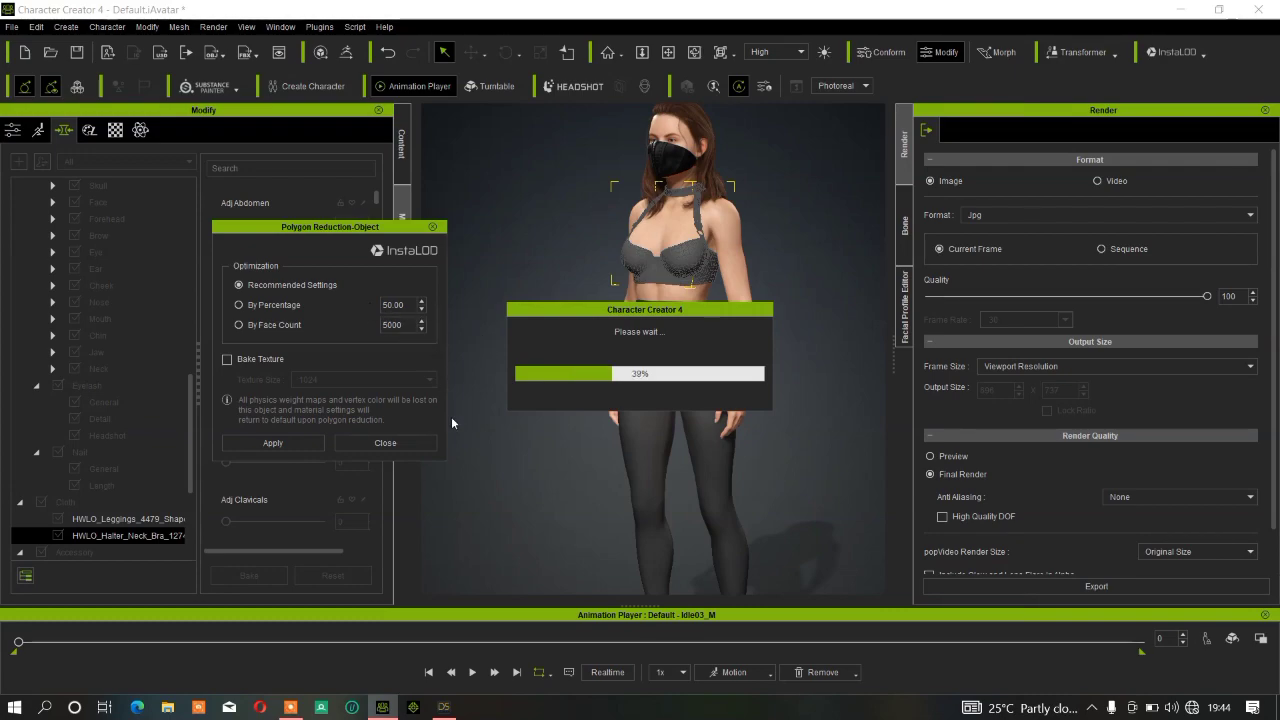
pyautogui.click(403, 444)
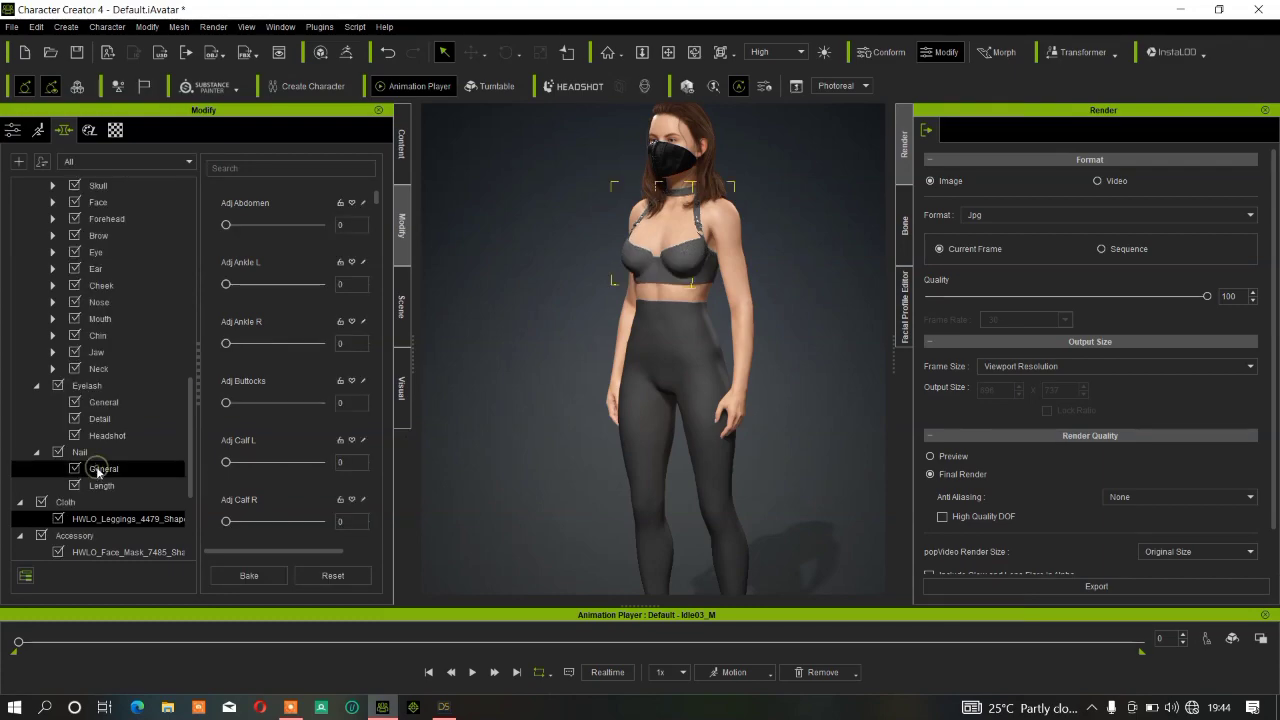
# - Examine which morphs and scene tree entries remain for the leggings, the face mask and the reduced halter neck bra
pyautogui.click(98, 471)
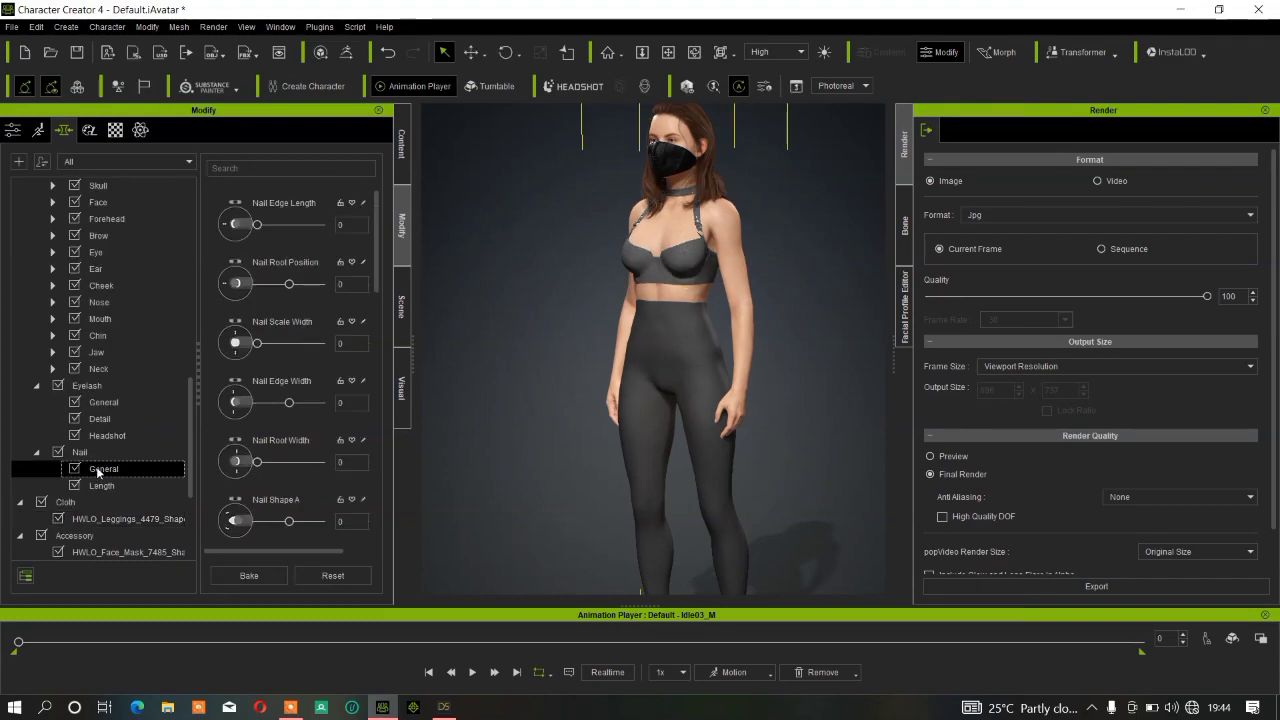
pyautogui.click(112, 520)
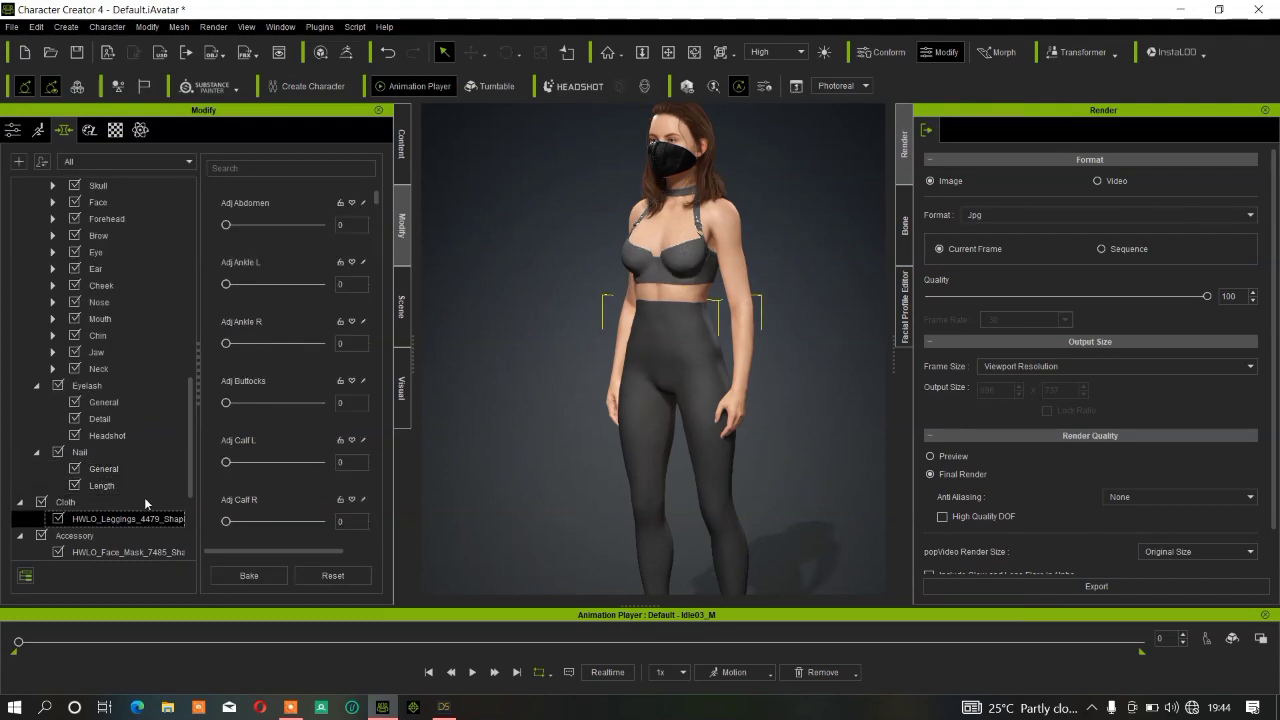
pyautogui.click(98, 552)
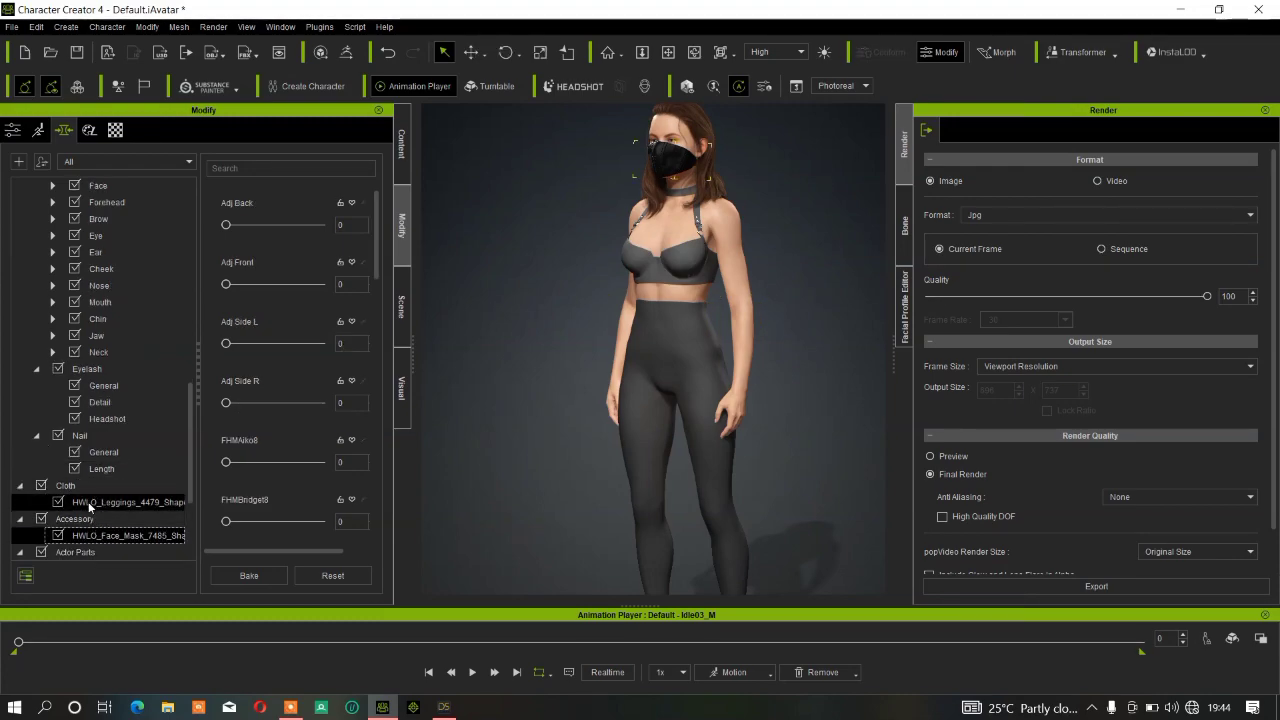
pyautogui.click(89, 504)
pyautogui.scroll(-3, 92, 507)
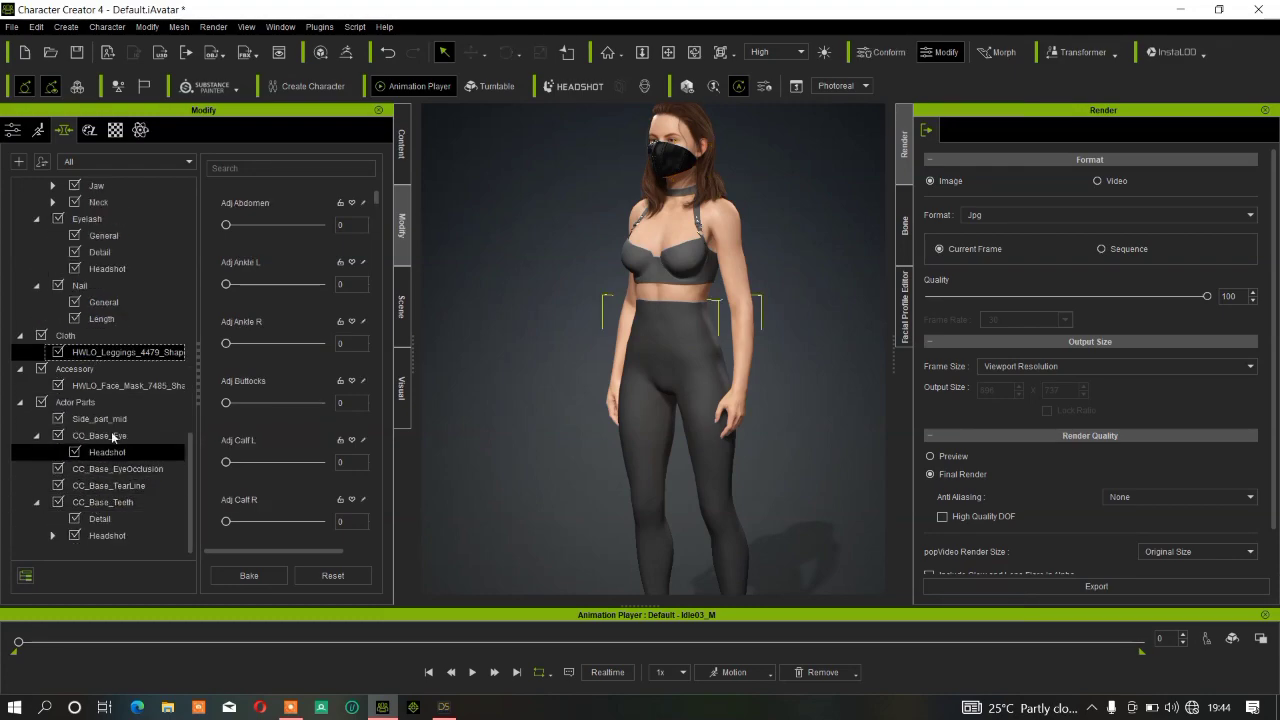
pyautogui.click(703, 266)
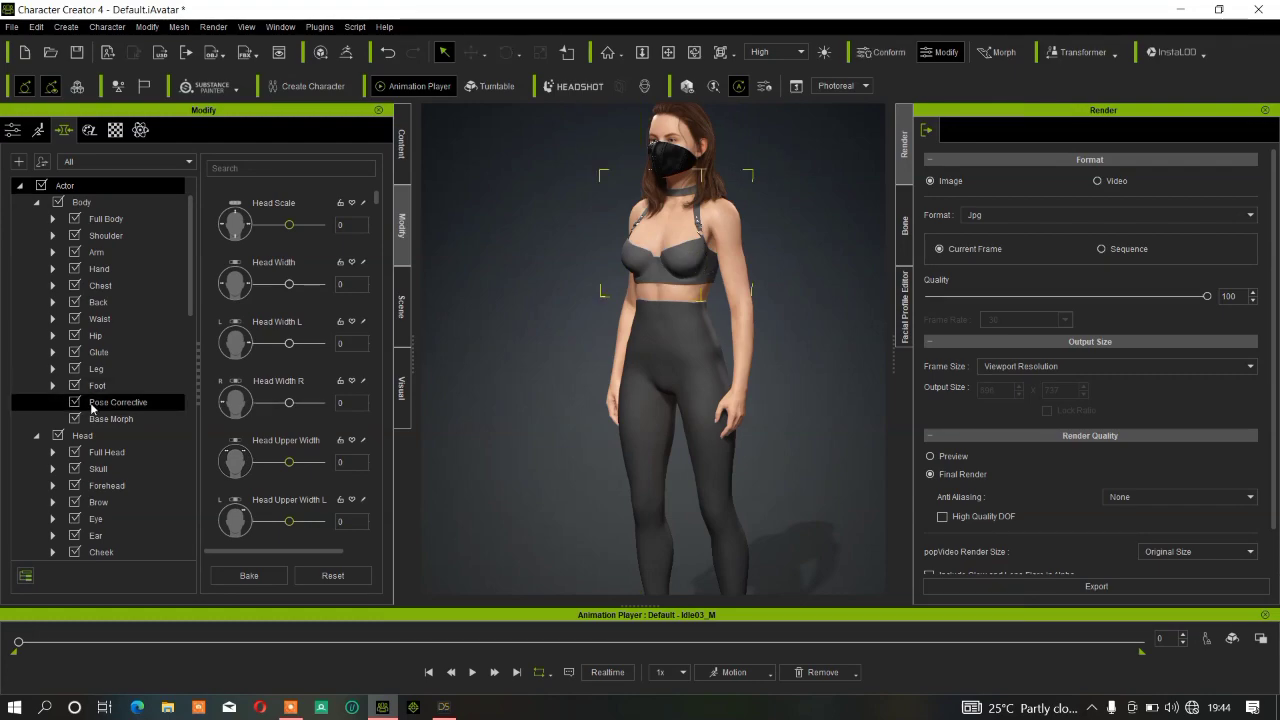
pyautogui.scroll(-1, 287, 390)
pyautogui.scroll(-1, 287, 390)
pyautogui.scroll(-9, 105, 437)
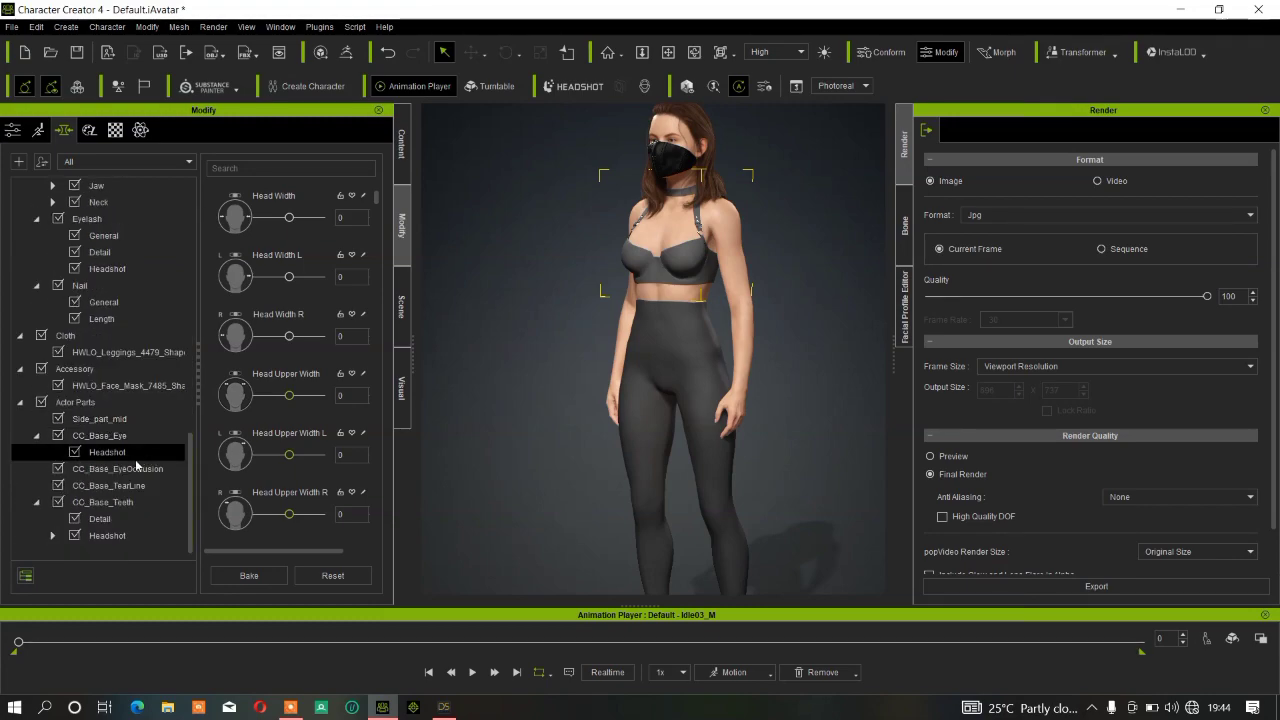
pyautogui.click(112, 352)
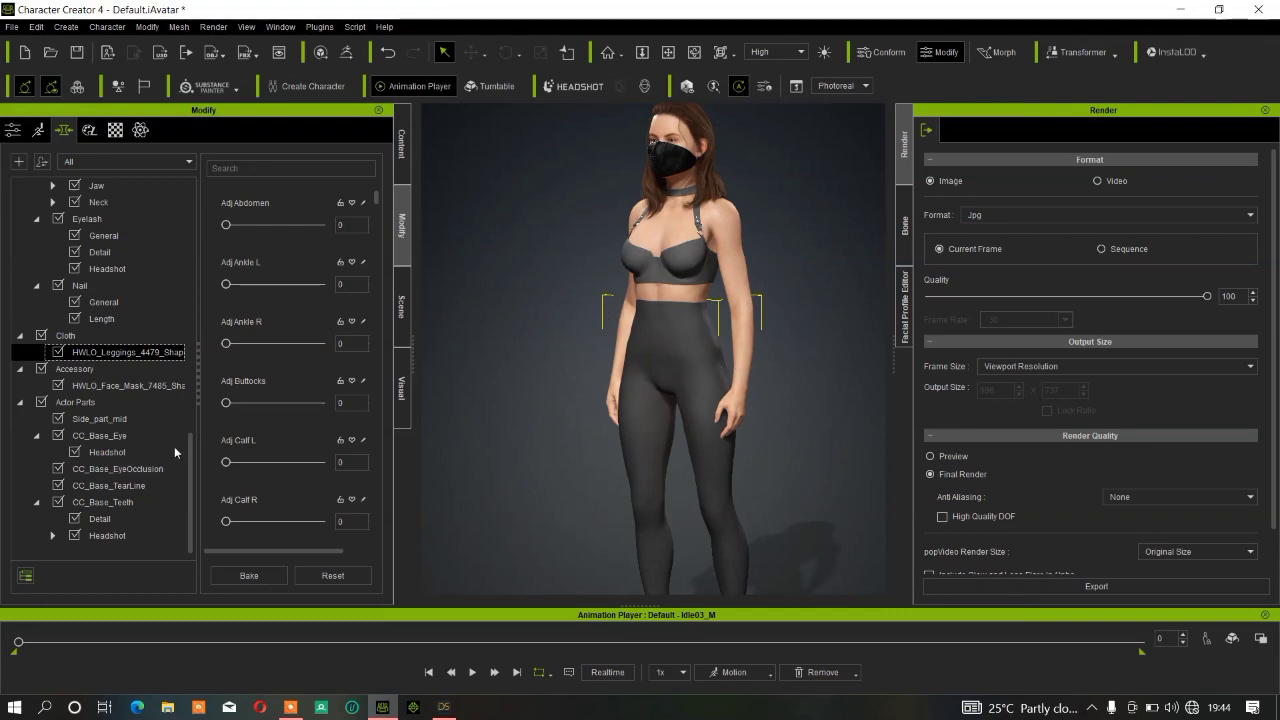
pyautogui.click(125, 386)
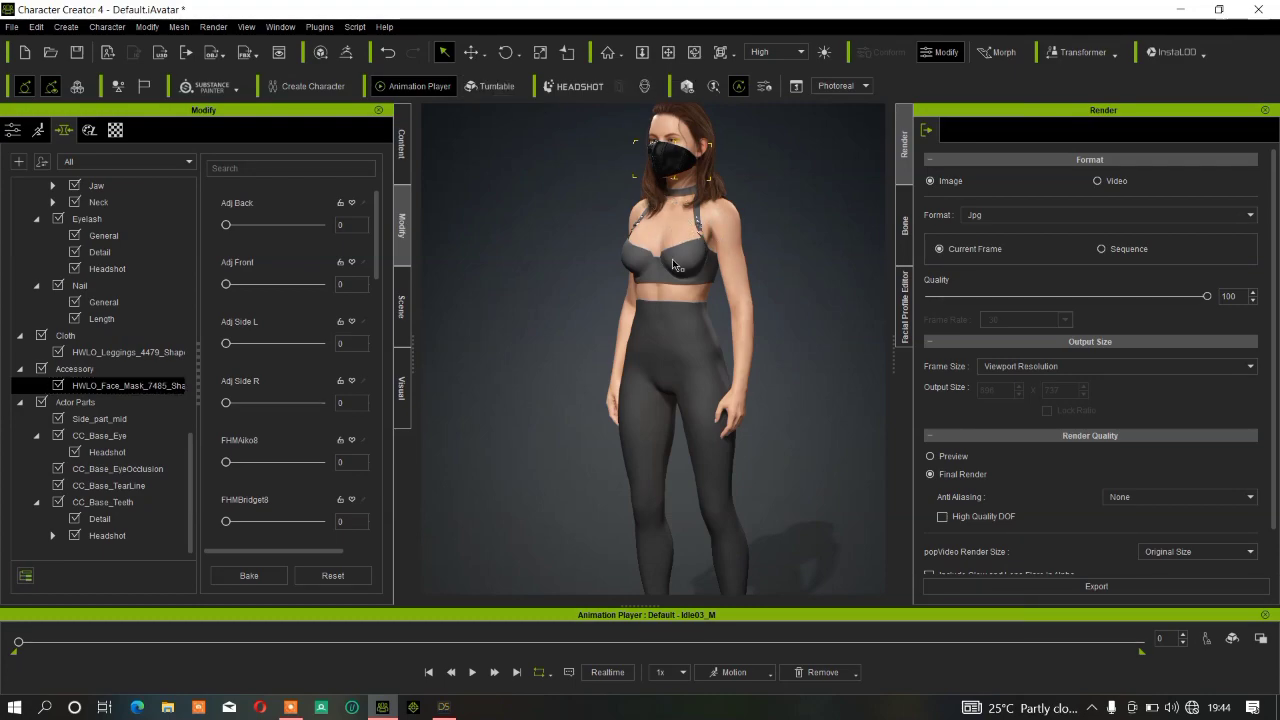
pyautogui.click(673, 263)
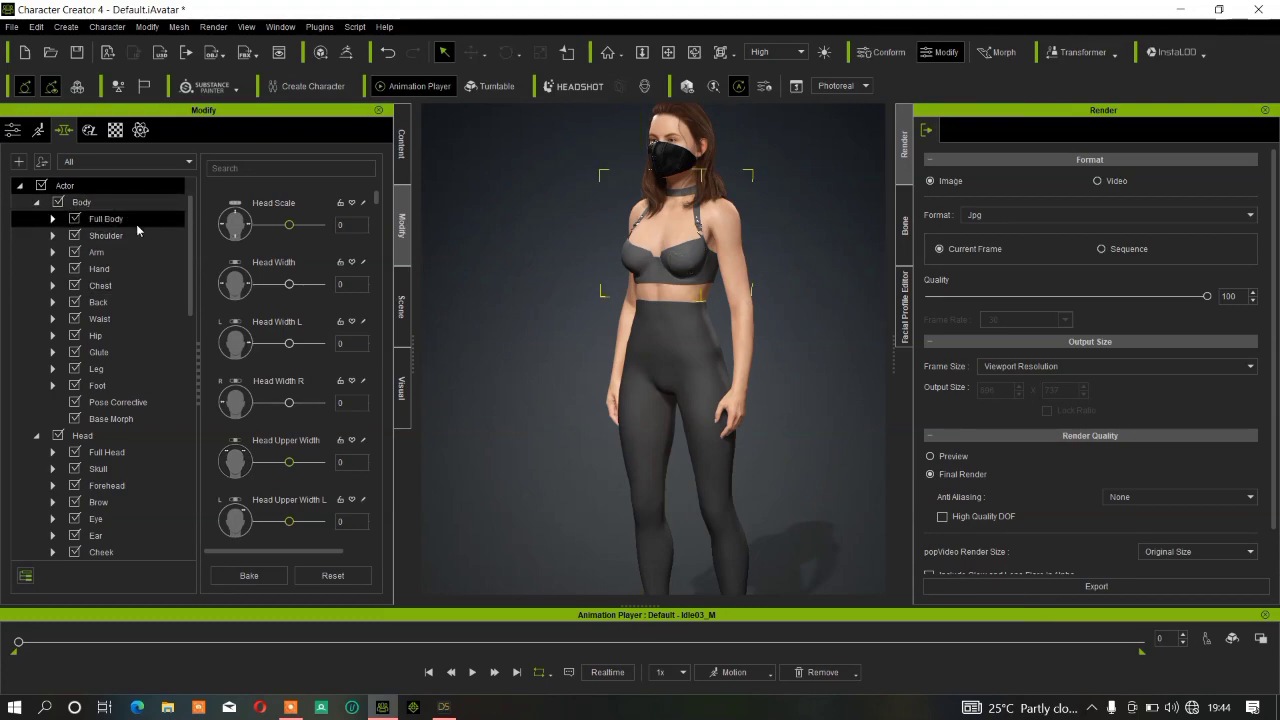
# - Reduce the leggings' polygons with InstaLOD Polygon Reduction-Object, using the recommended settings
pyautogui.click(676, 350)
pyautogui.click(684, 358)
pyautogui.click(684, 358)
pyautogui.click(687, 360)
pyautogui.click(682, 360)
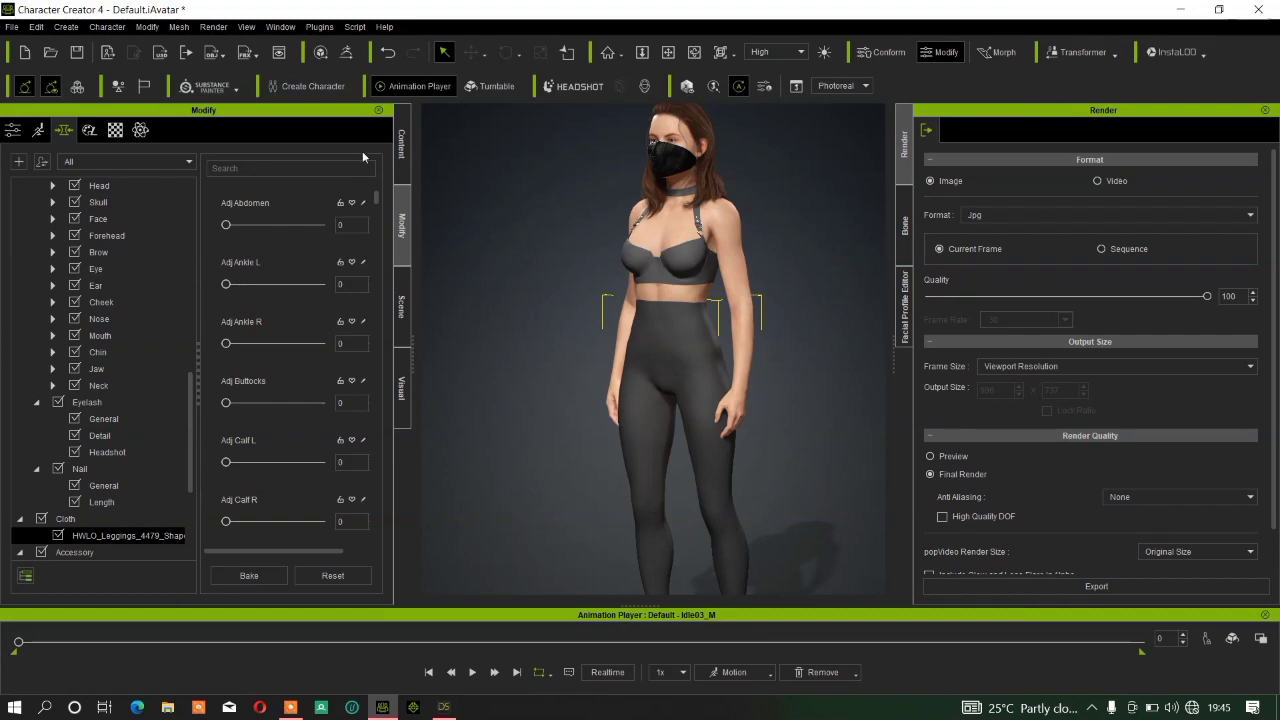
pyautogui.click(1170, 52)
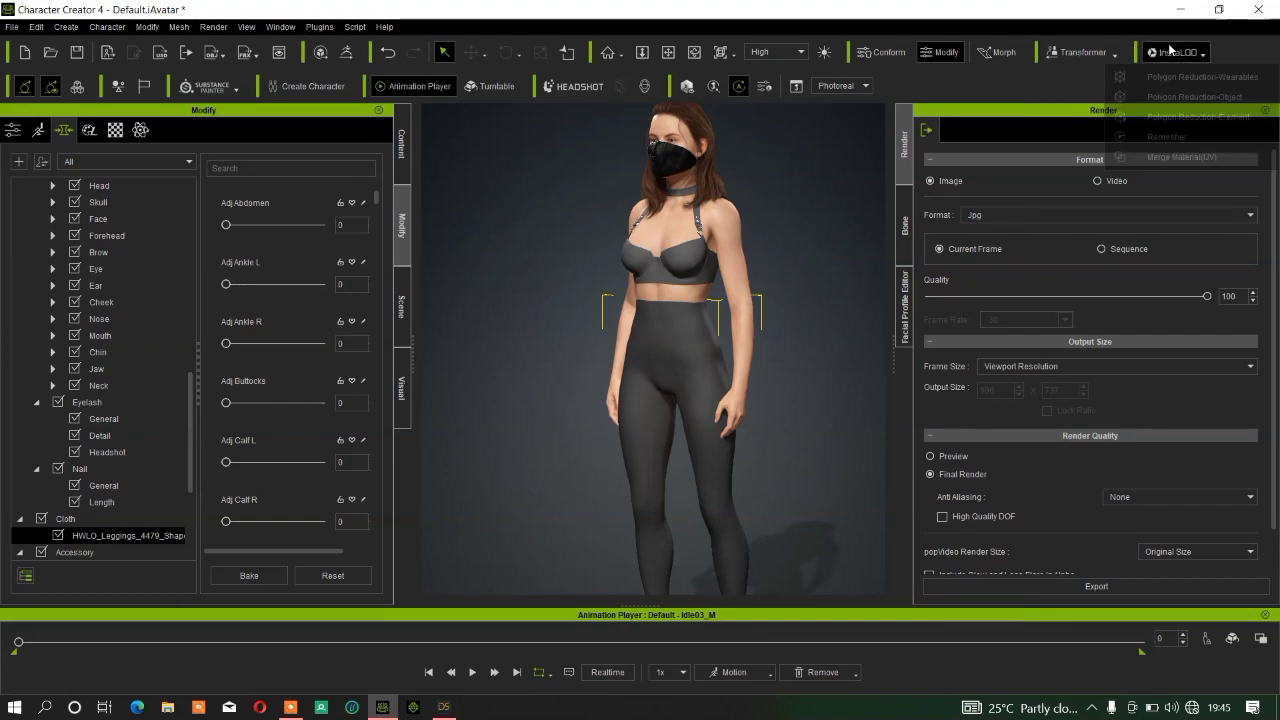
pyautogui.click(1175, 98)
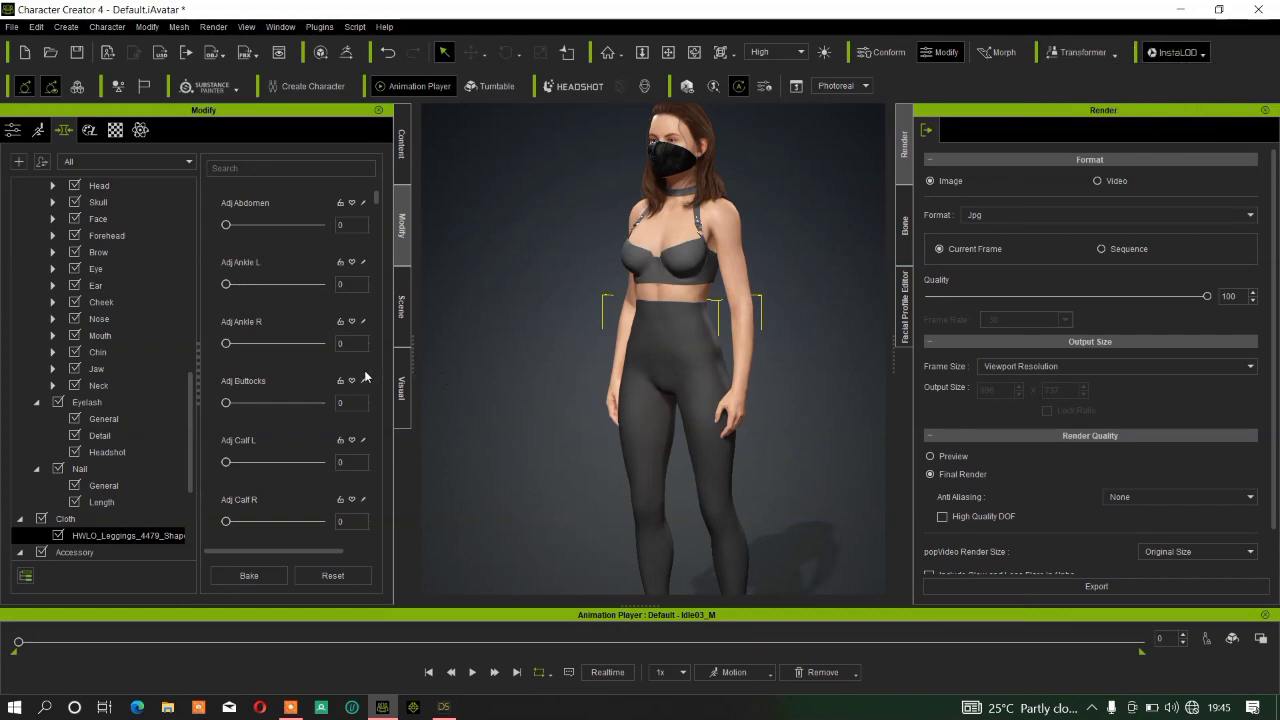
pyautogui.click(291, 437)
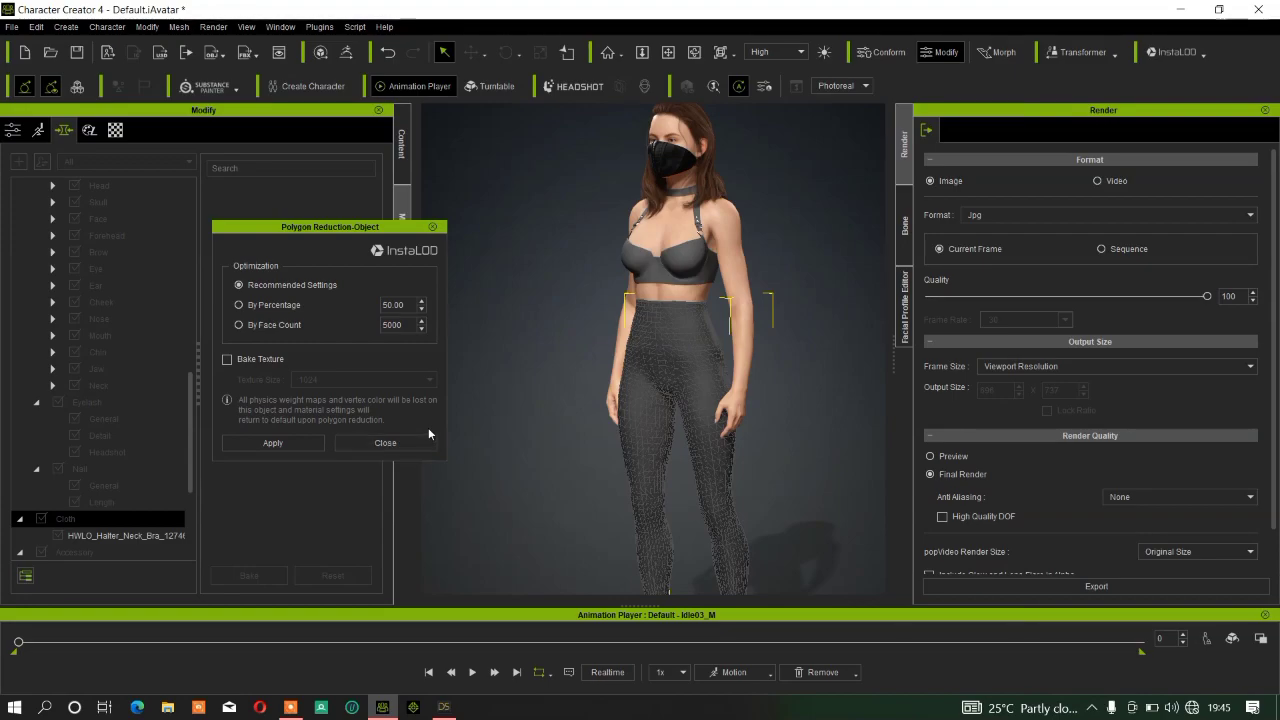
pyautogui.click(420, 443)
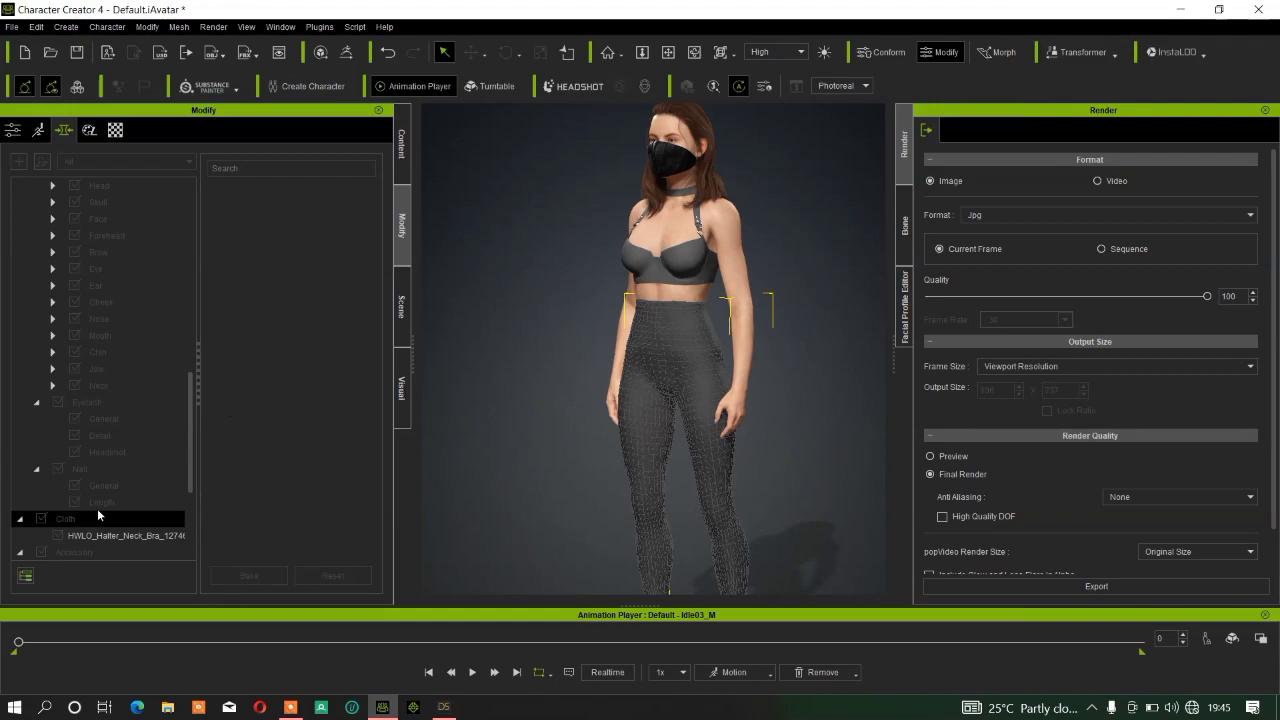
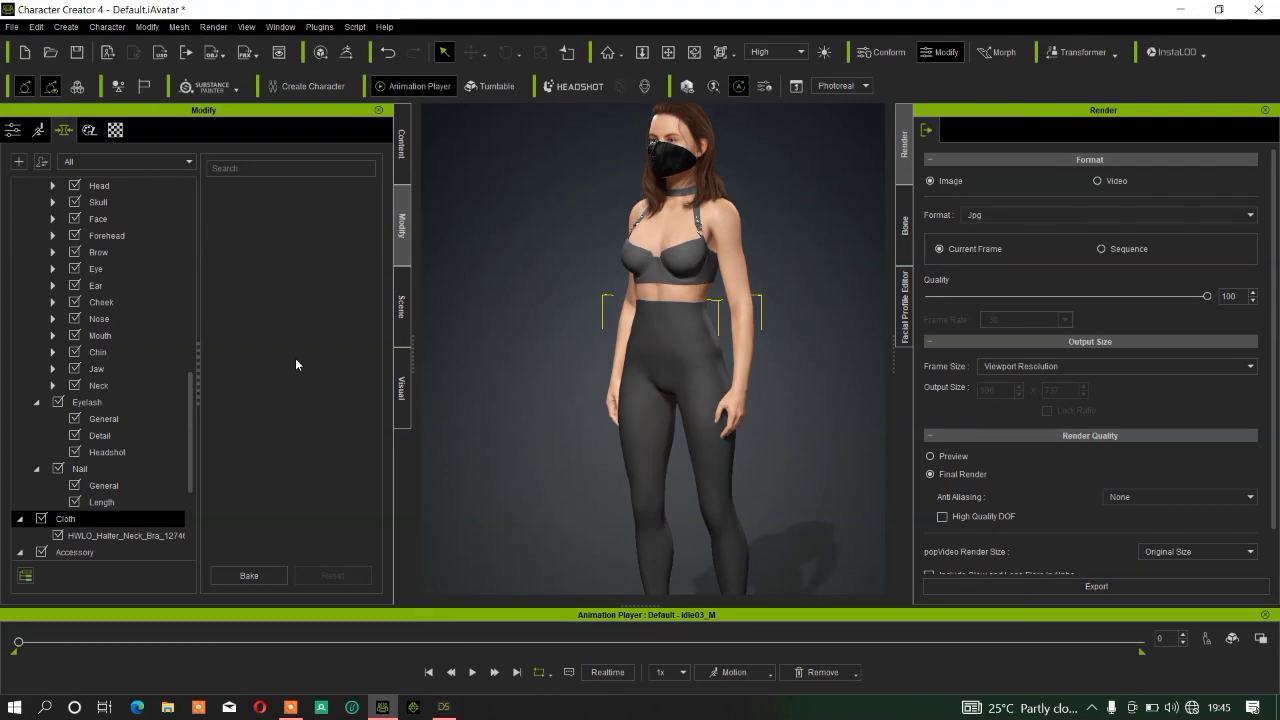
# - Discard the current Character Creator project without saving and return to DAZ Studio
pyautogui.click(1176, 53)
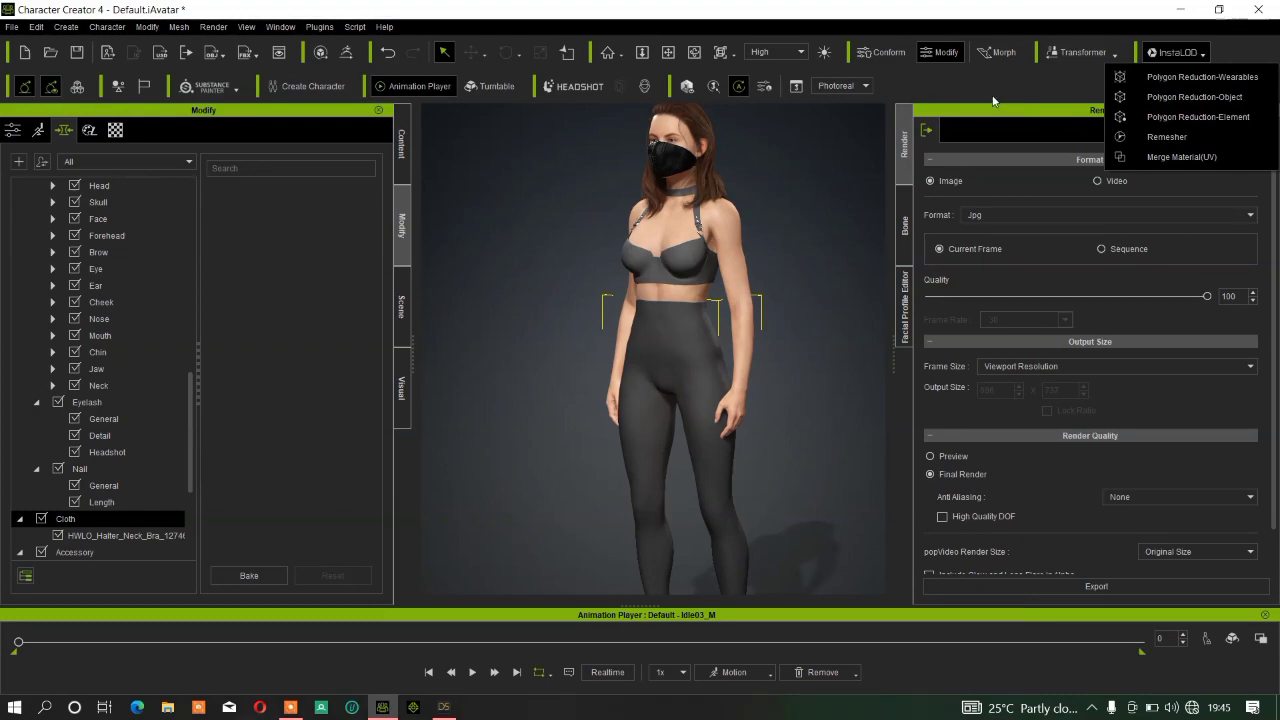
pyautogui.click(337, 409)
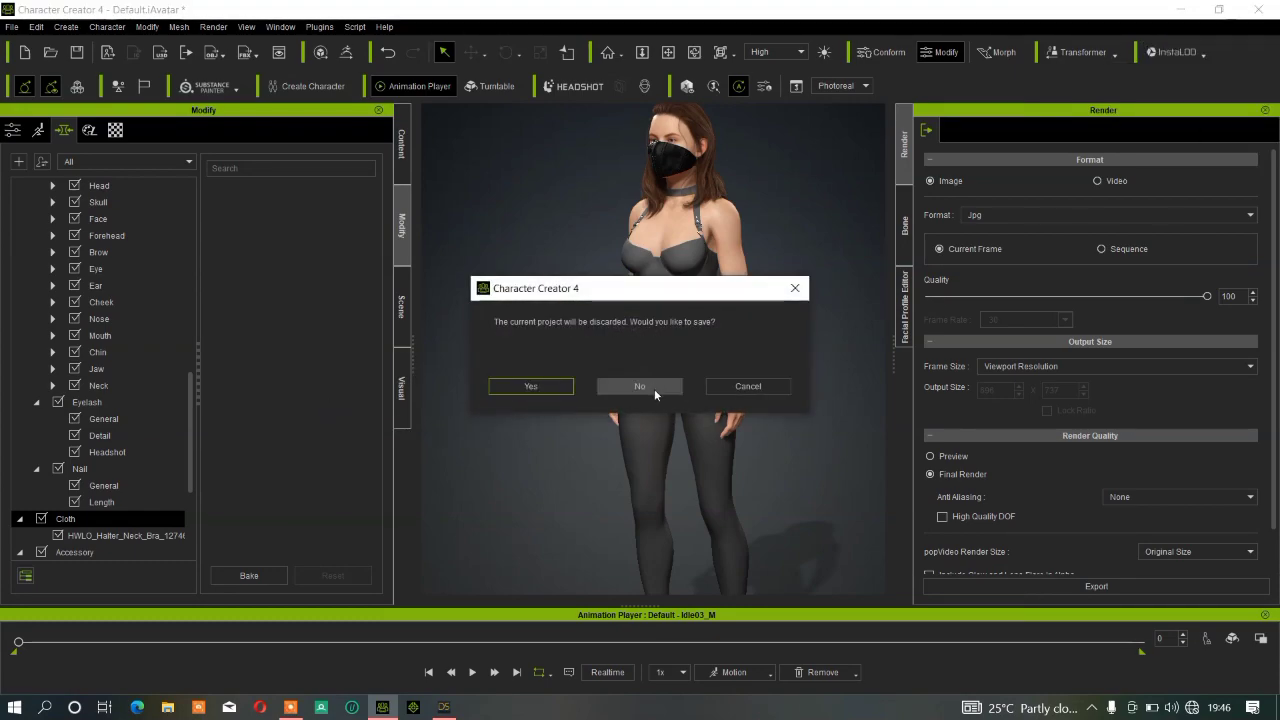
pyautogui.click(640, 386)
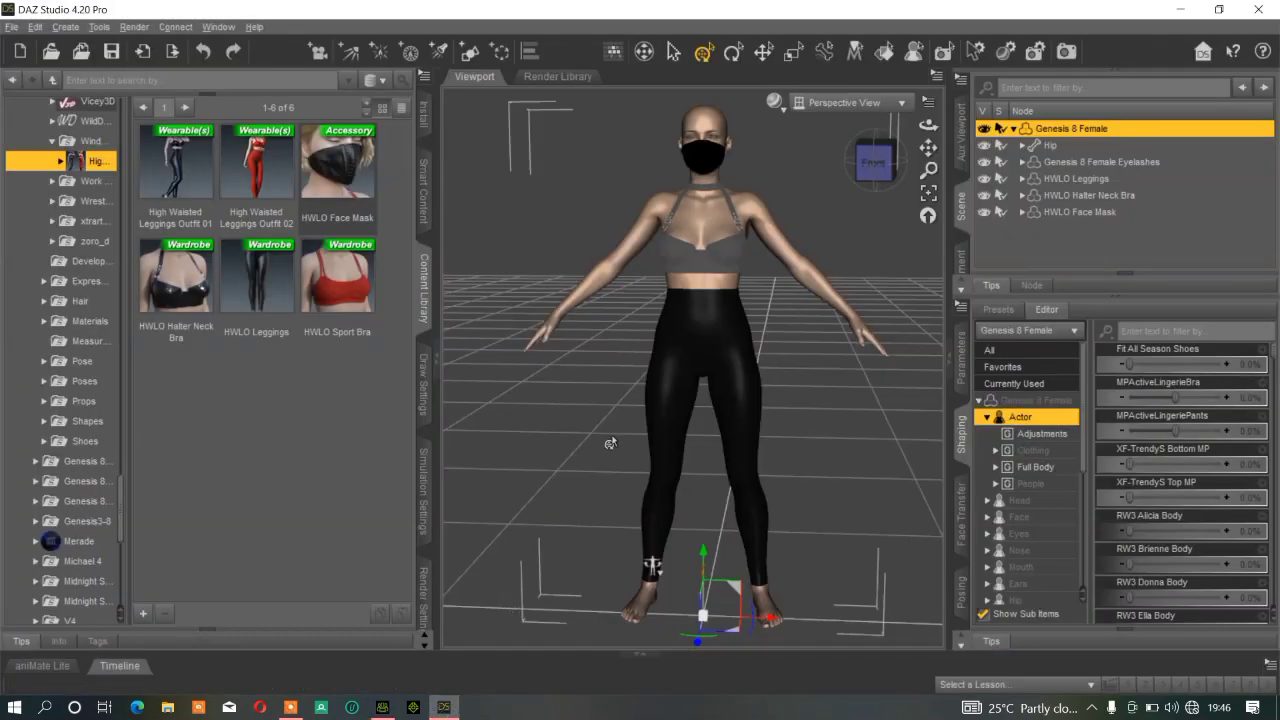
# - Start a new empty scene, discarding the dressed Genesis 8 Female without saving
pyautogui.hotkey('ctrl', 'n')
pyautogui.press('Right')
pyautogui.press('Return')
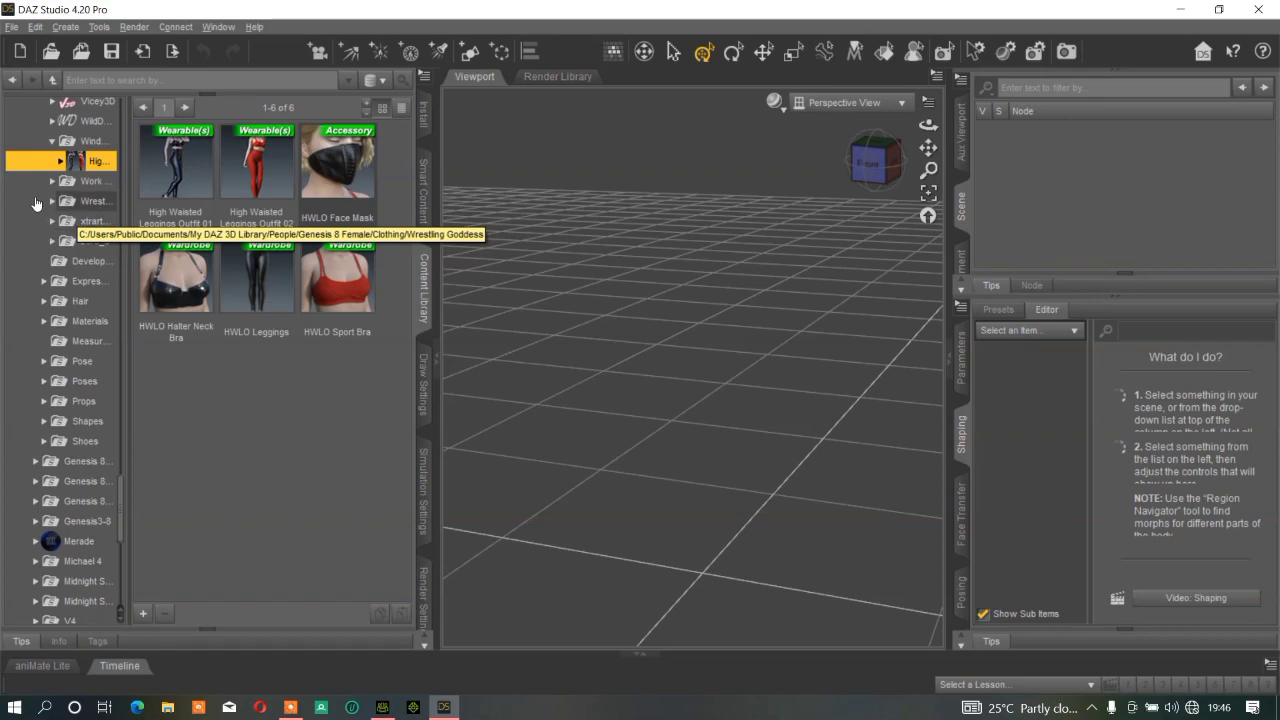
# - Load the Wrestling Goddess Skirt to review its shaping morphs, and clear the scene without saving
pyautogui.click(51, 201)
pyautogui.click(92, 201)
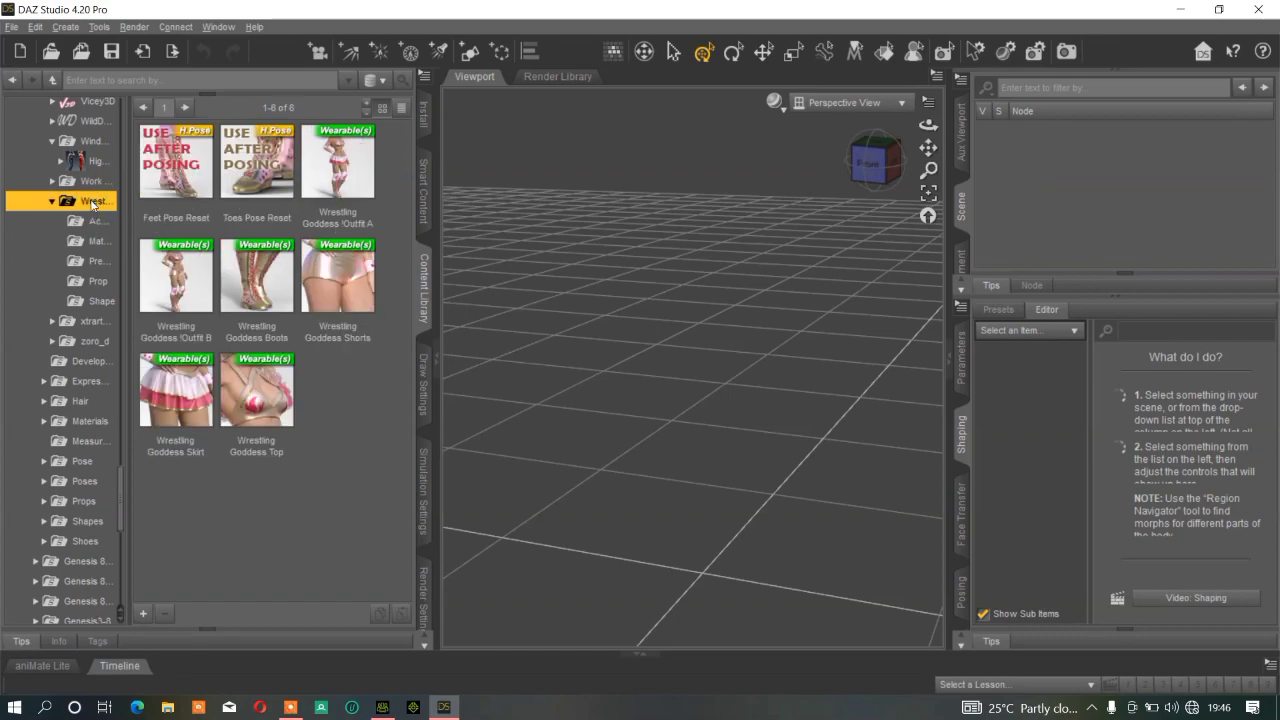
pyautogui.doubleClick(162, 416)
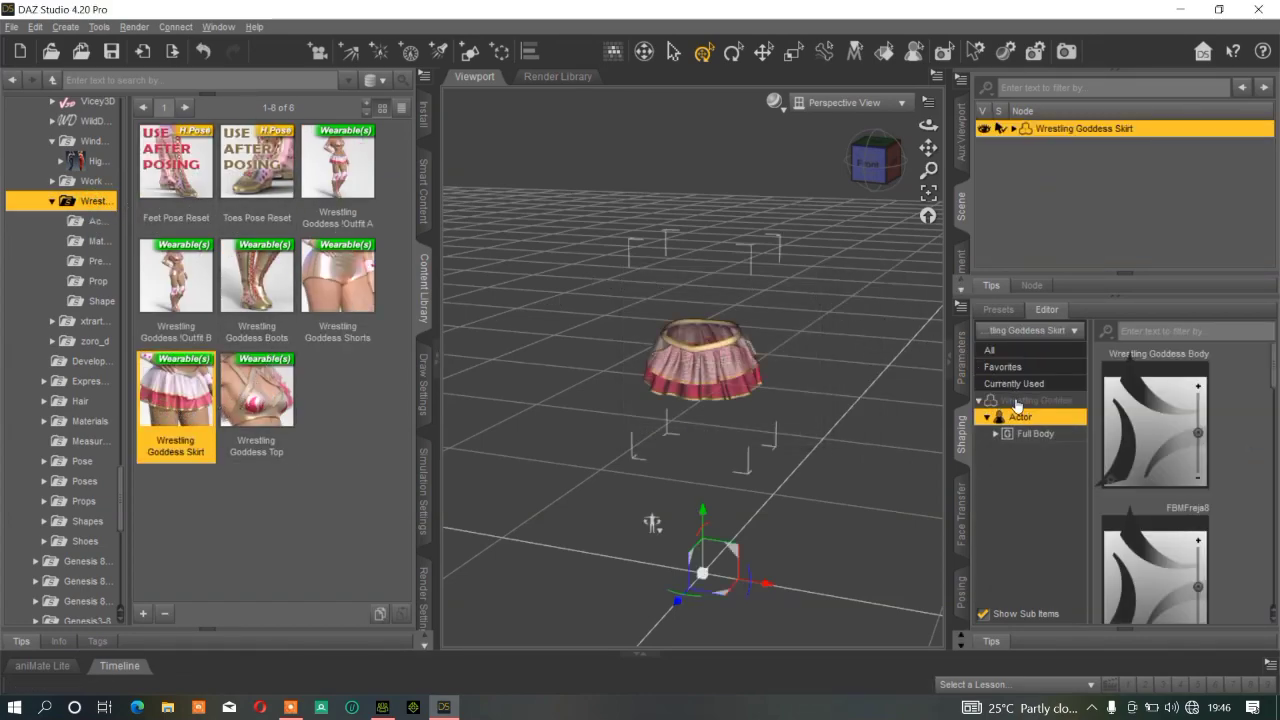
pyautogui.click(1017, 400)
pyautogui.scroll(-3, 1174, 410)
pyautogui.scroll(2, 1174, 410)
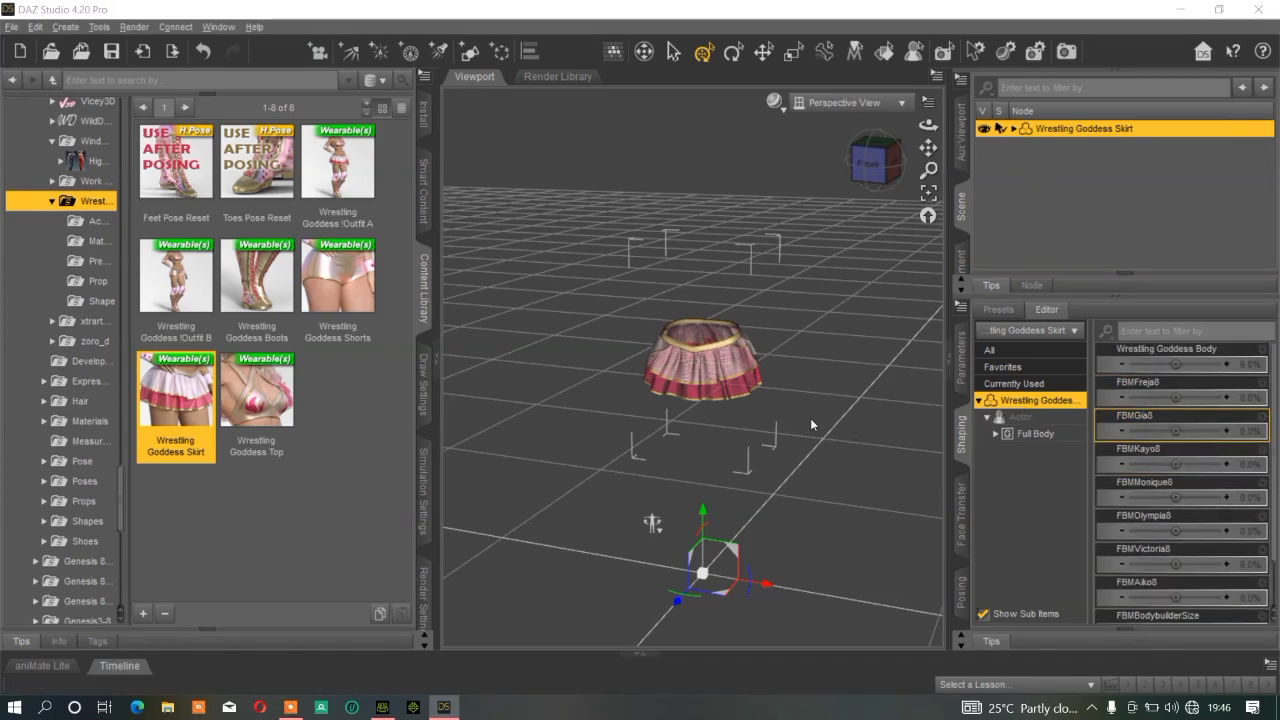
pyautogui.hotkey('ctrl', 'n')
pyautogui.press('Right')
pyautogui.press('Return')
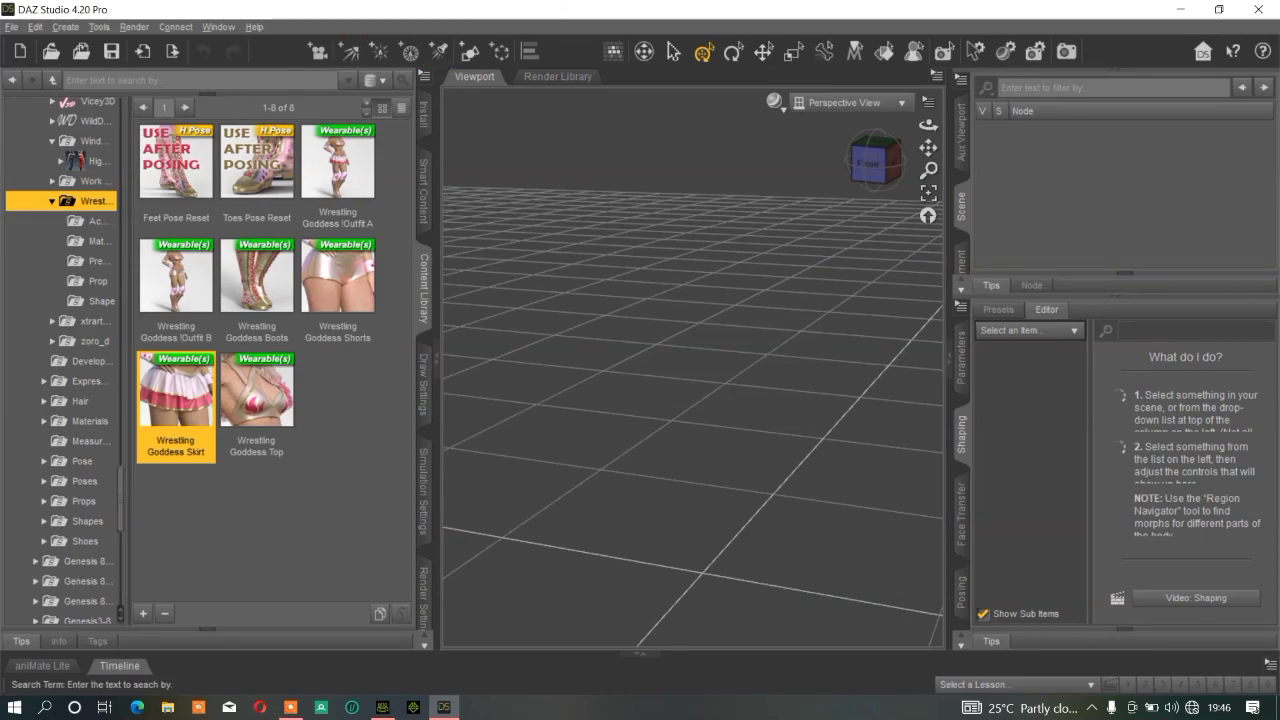
# - Load the Skater Skirt to look through its shaping morphs, and discard the scene without saving
pyautogui.scroll(3, 26, 263)
pyautogui.click(64, 178)
pyautogui.doubleClick(64, 181)
pyautogui.click(66, 193)
pyautogui.click(148, 187)
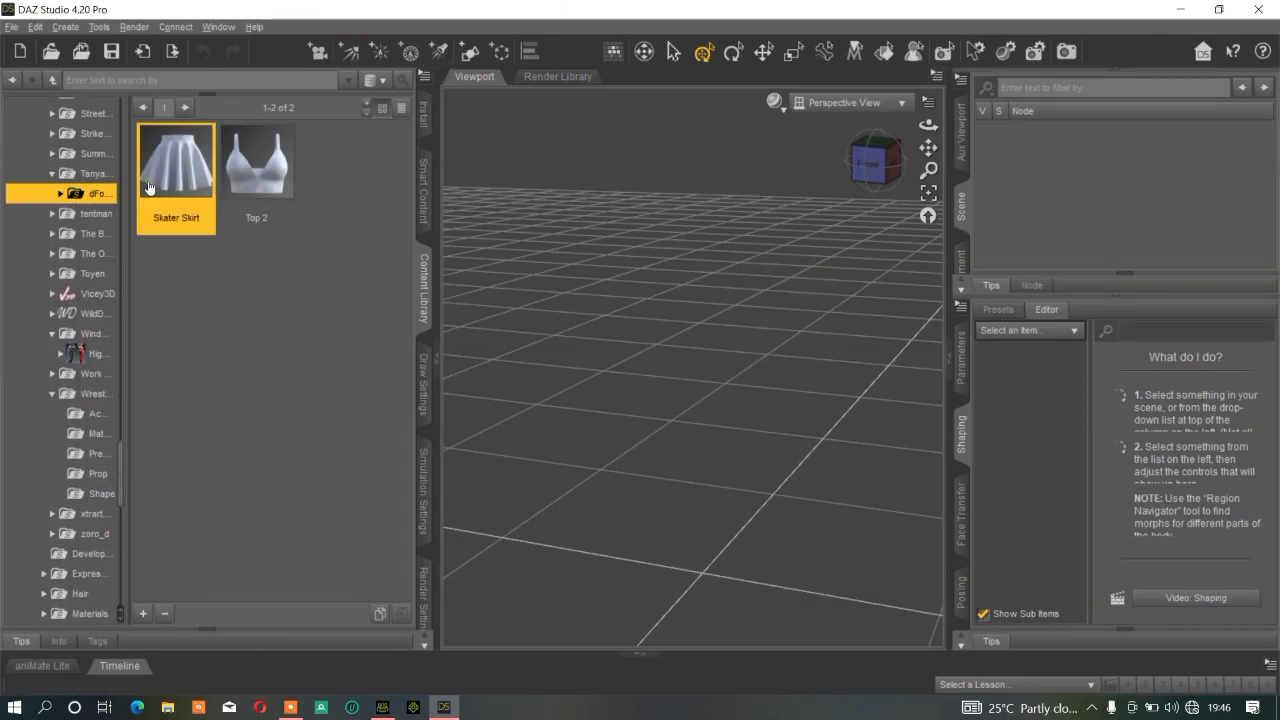
pyautogui.doubleClick(148, 187)
pyautogui.click(1030, 400)
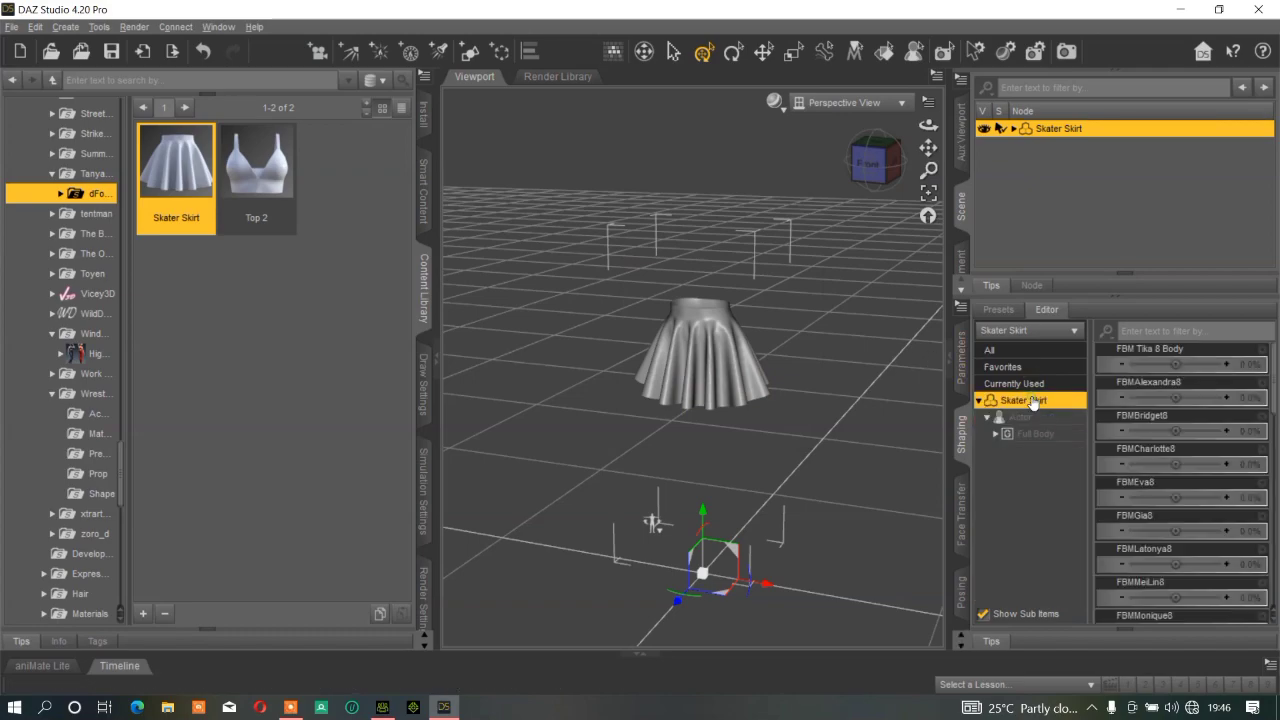
pyautogui.scroll(-10, 1189, 410)
pyautogui.scroll(10, 1189, 410)
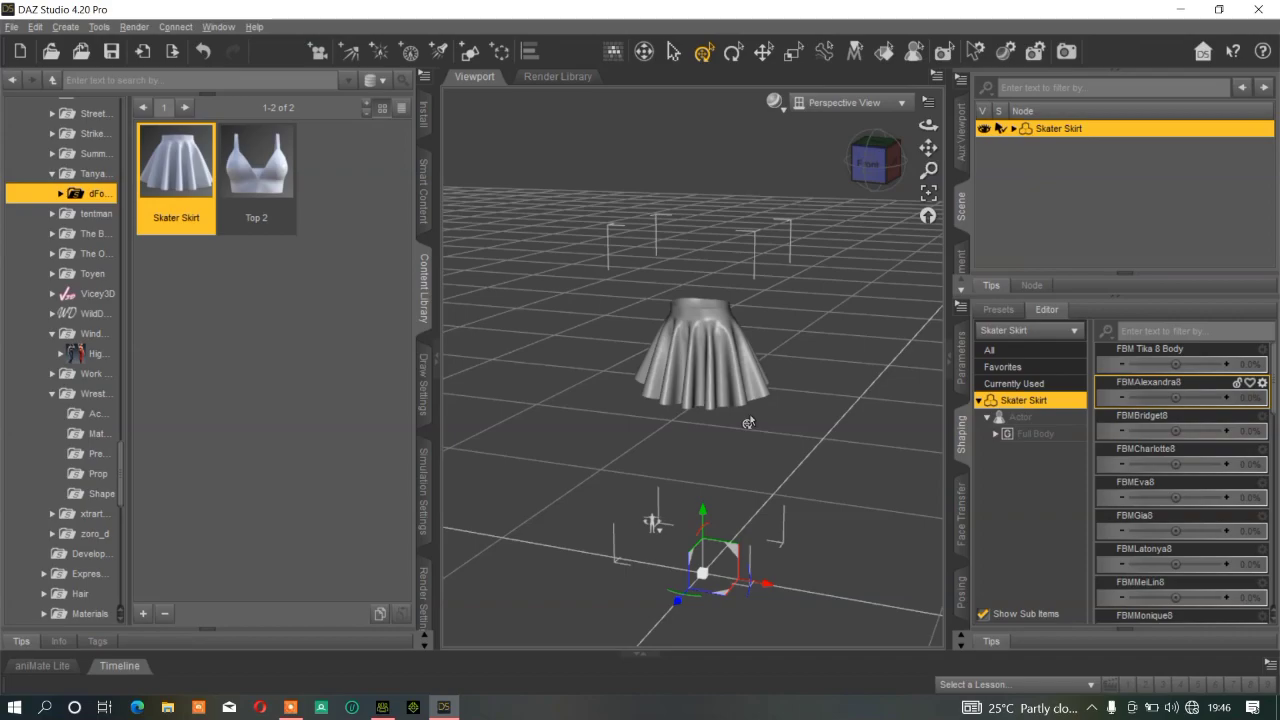
pyautogui.hotkey('ctrl', 'n')
pyautogui.press('Tab')
pyautogui.press('Return')
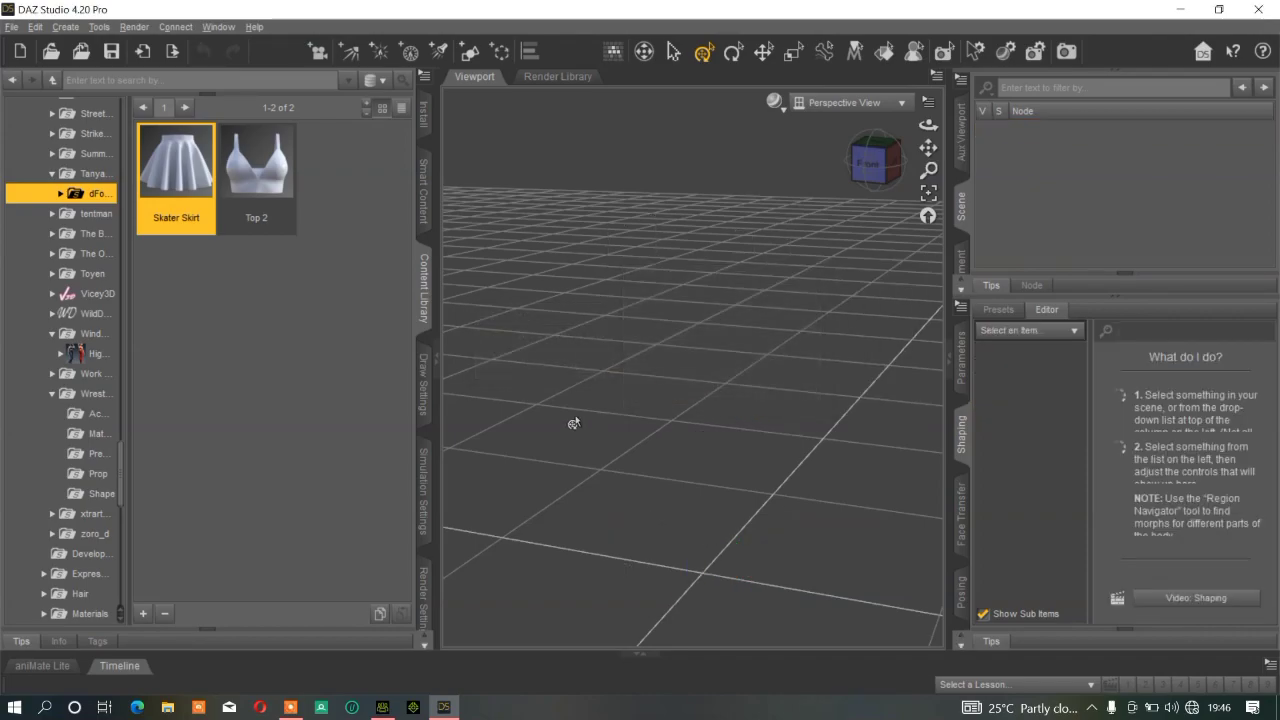
# - Browse the Genesis 8 Female clothing folders and load the Street Smarts Girl Shirt into the empty scene
pyautogui.click(70, 155)
pyautogui.scroll(2, 67, 167)
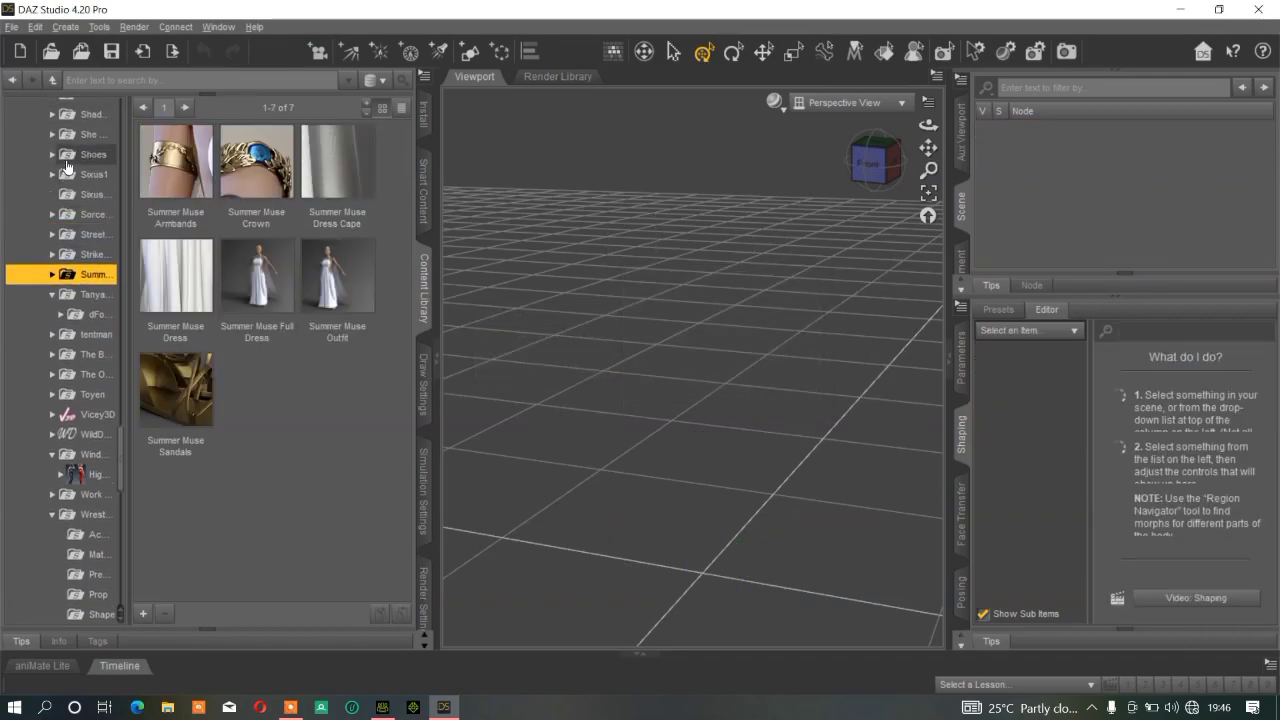
pyautogui.scroll(1, 67, 167)
pyautogui.click(78, 187)
pyautogui.click(80, 210)
pyautogui.click(81, 248)
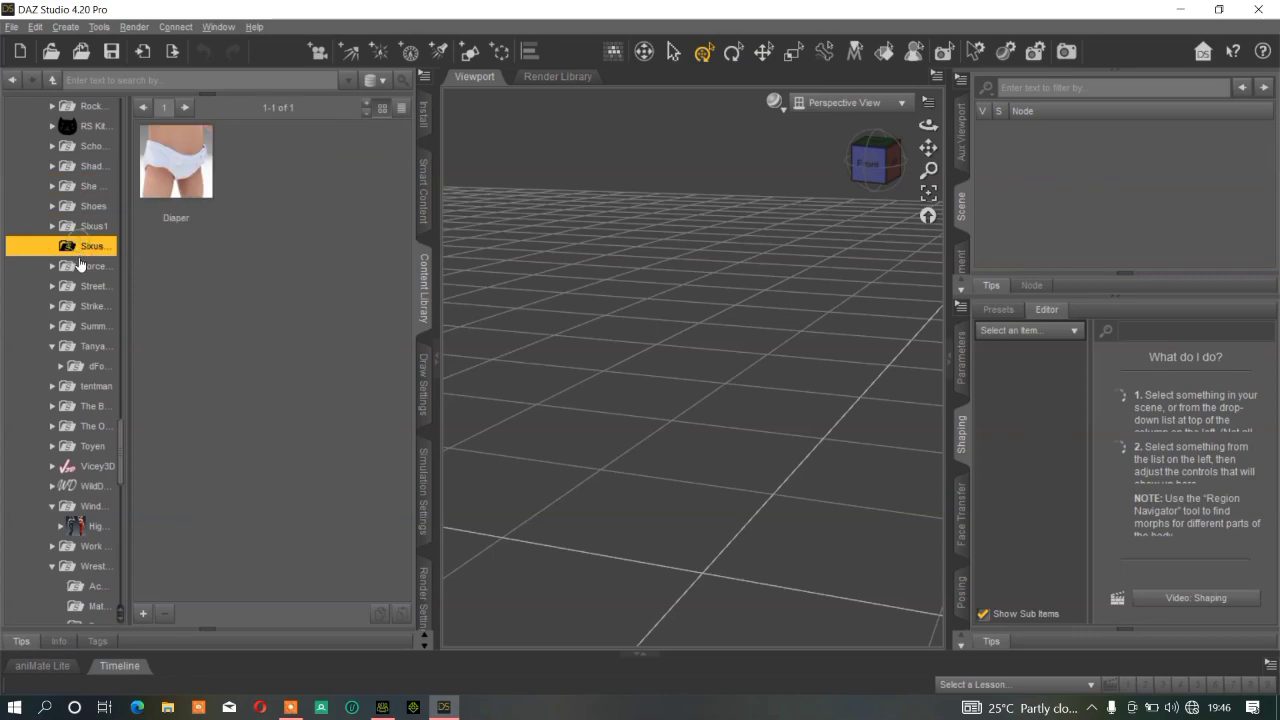
pyautogui.click(82, 285)
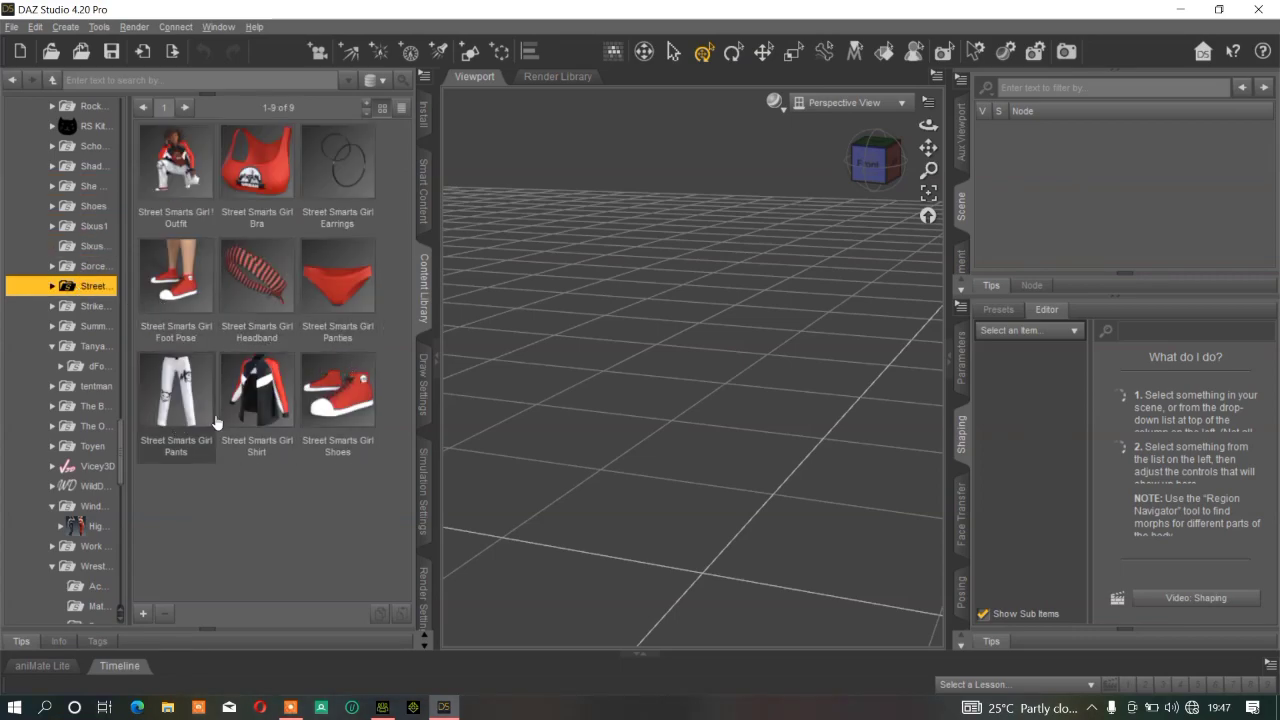
pyautogui.doubleClick(272, 398)
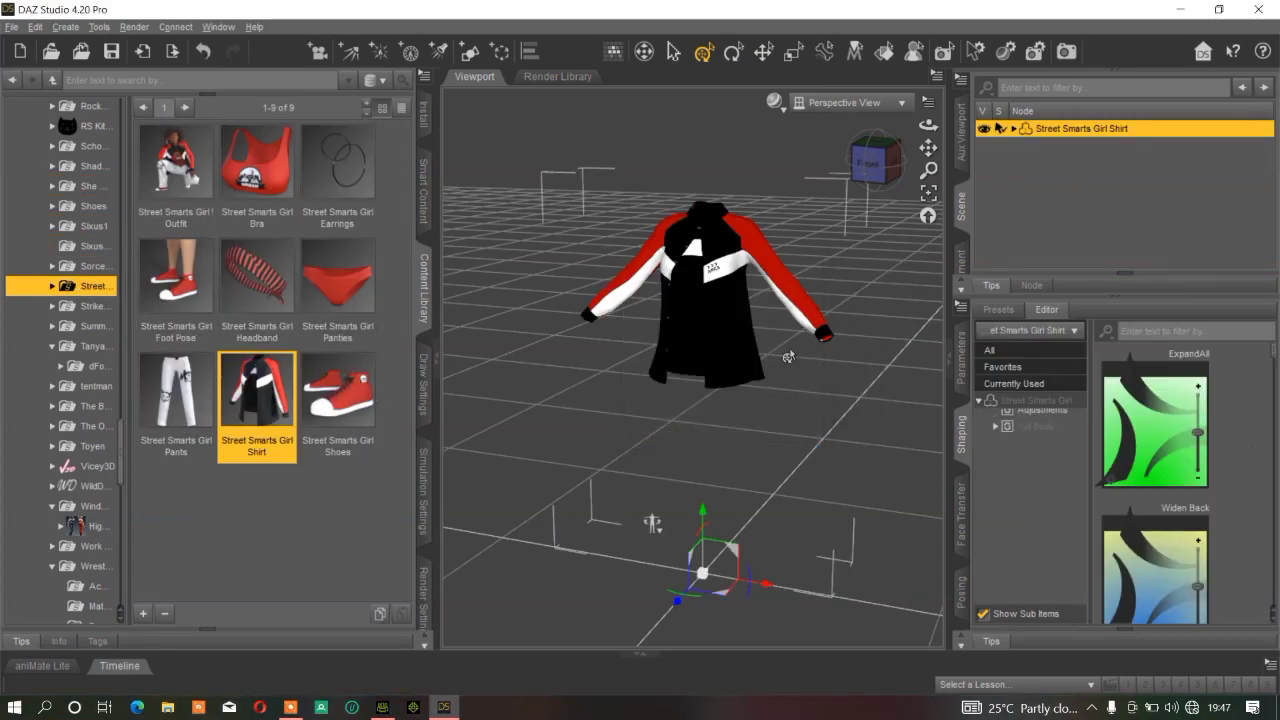
# - Try the shirt's ExpandAll shaping morph at 100% and undo the change
pyautogui.click(1031, 401)
pyautogui.scroll(-3, 1150, 445)
pyautogui.scroll(3, 1160, 383)
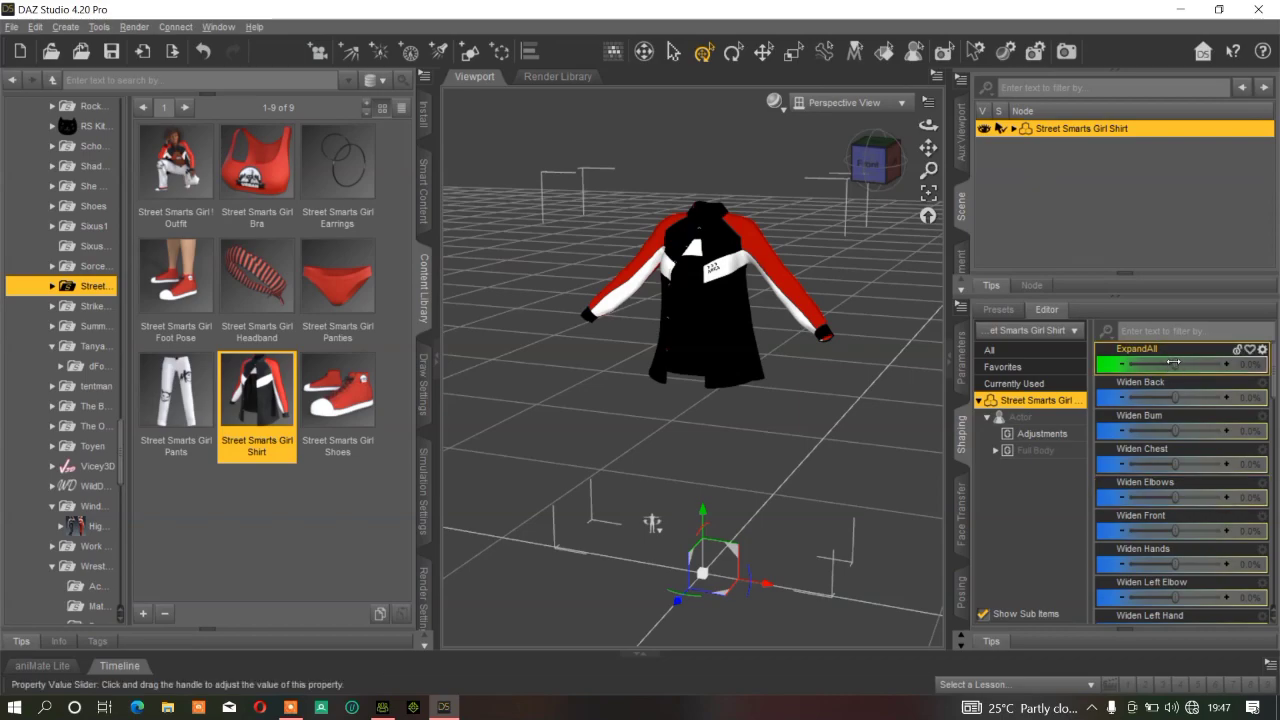
pyautogui.moveTo(1174, 364); pyautogui.dragTo(1242, 388)
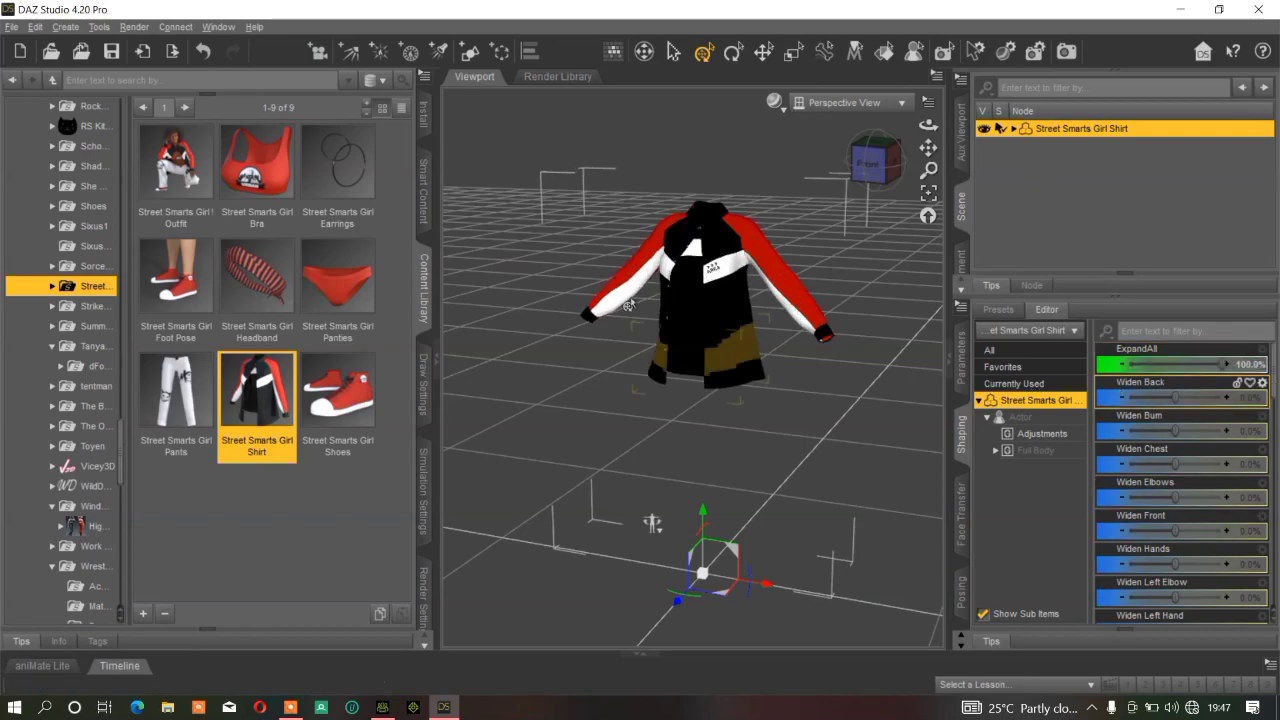
pyautogui.click(203, 51)
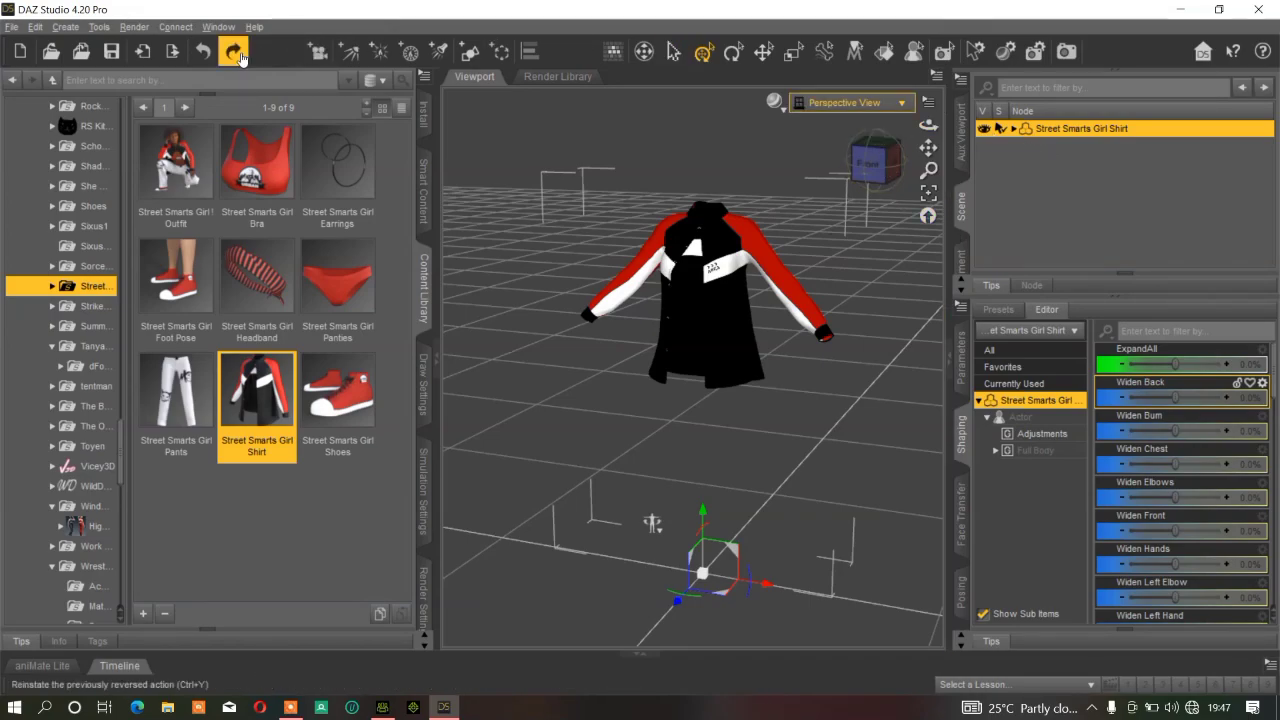
# - Start an Autodesk FBX export of the shirt into the Daz export folder under the file name jacket
pyautogui.click(13, 29)
pyautogui.click(118, 226)
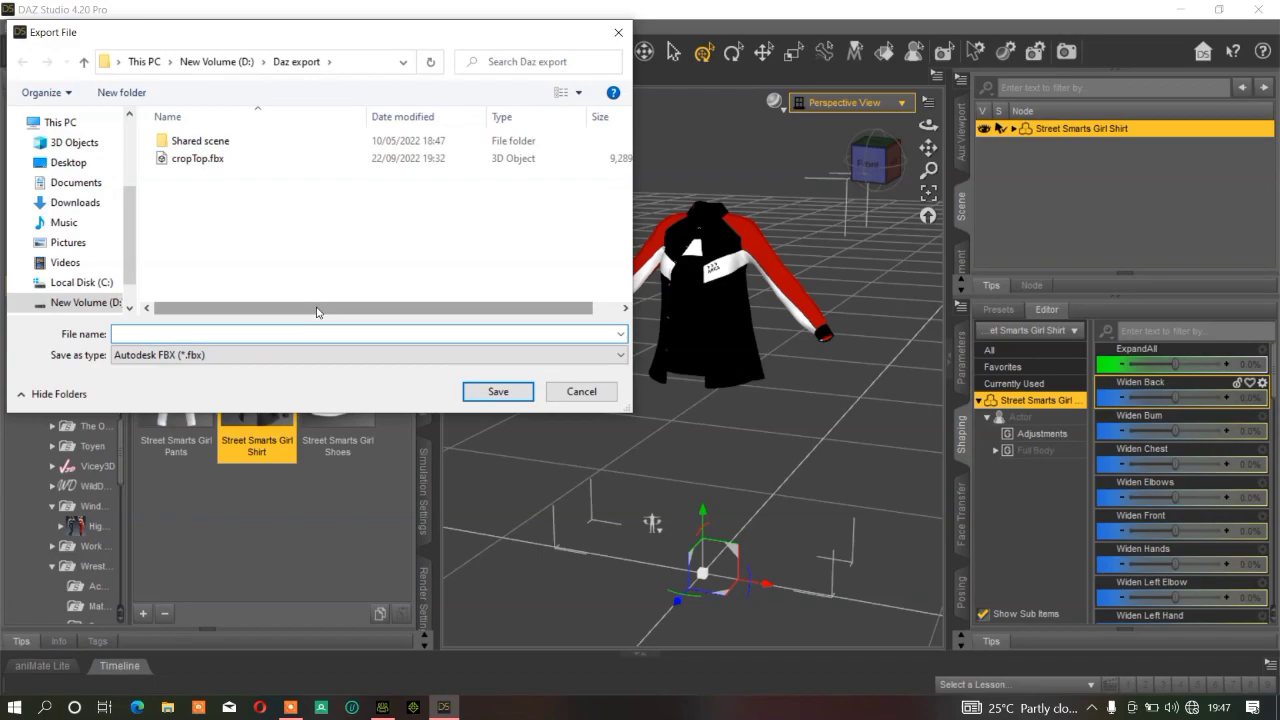
pyautogui.write('jacket')
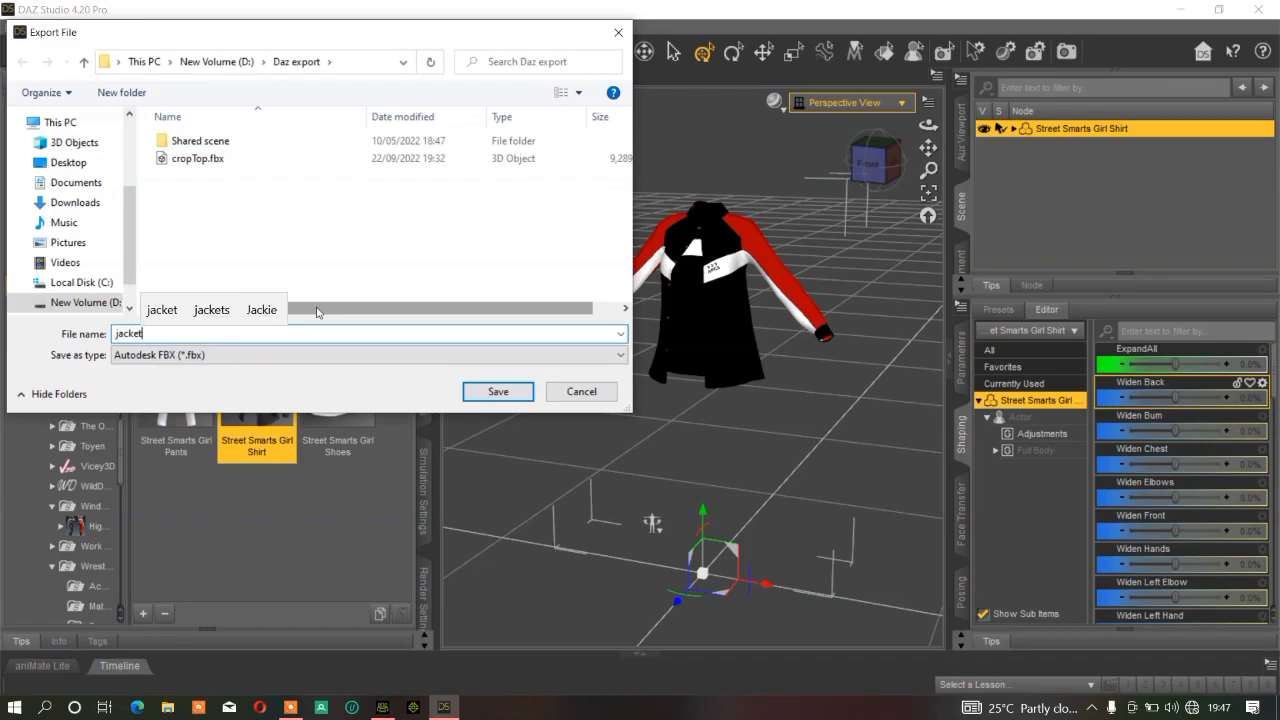
pyautogui.press('Return')
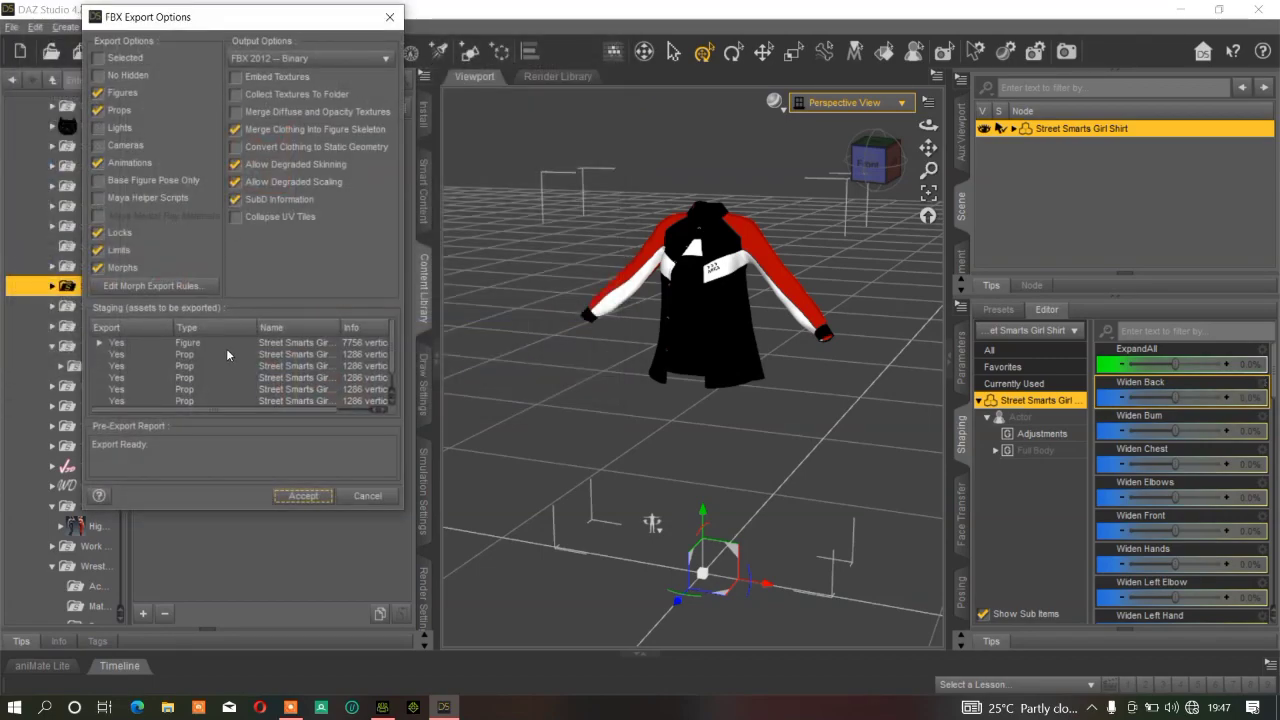
# - Look through the assets staged for export and expand the shirt figure to show its morphs
pyautogui.click(135, 370)
pyautogui.scroll(-1, 135, 376)
pyautogui.scroll(1, 136, 375)
pyautogui.click(98, 343)
pyautogui.click(98, 343)
pyautogui.click(98, 343)
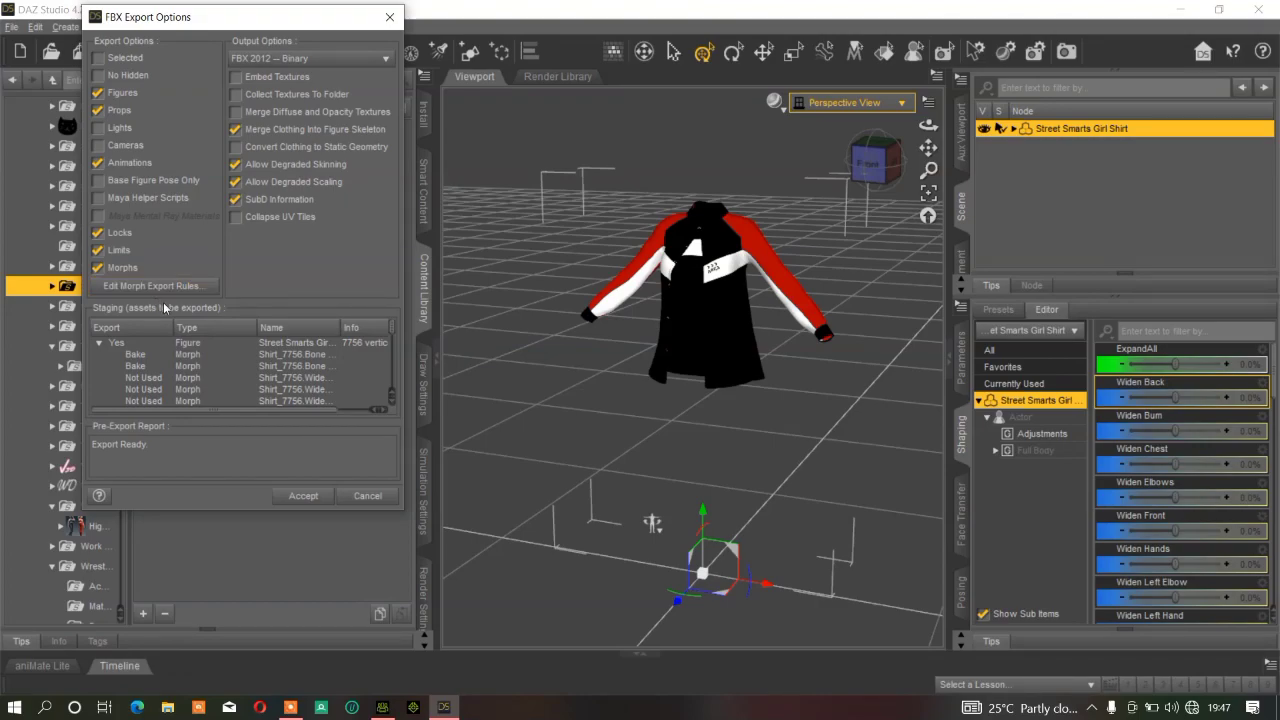
# - Add an FBX morph export rule matching the Street Smarts Girl name, with the action set to Export
pyautogui.click(130, 250)
pyautogui.click(127, 252)
pyautogui.click(157, 289)
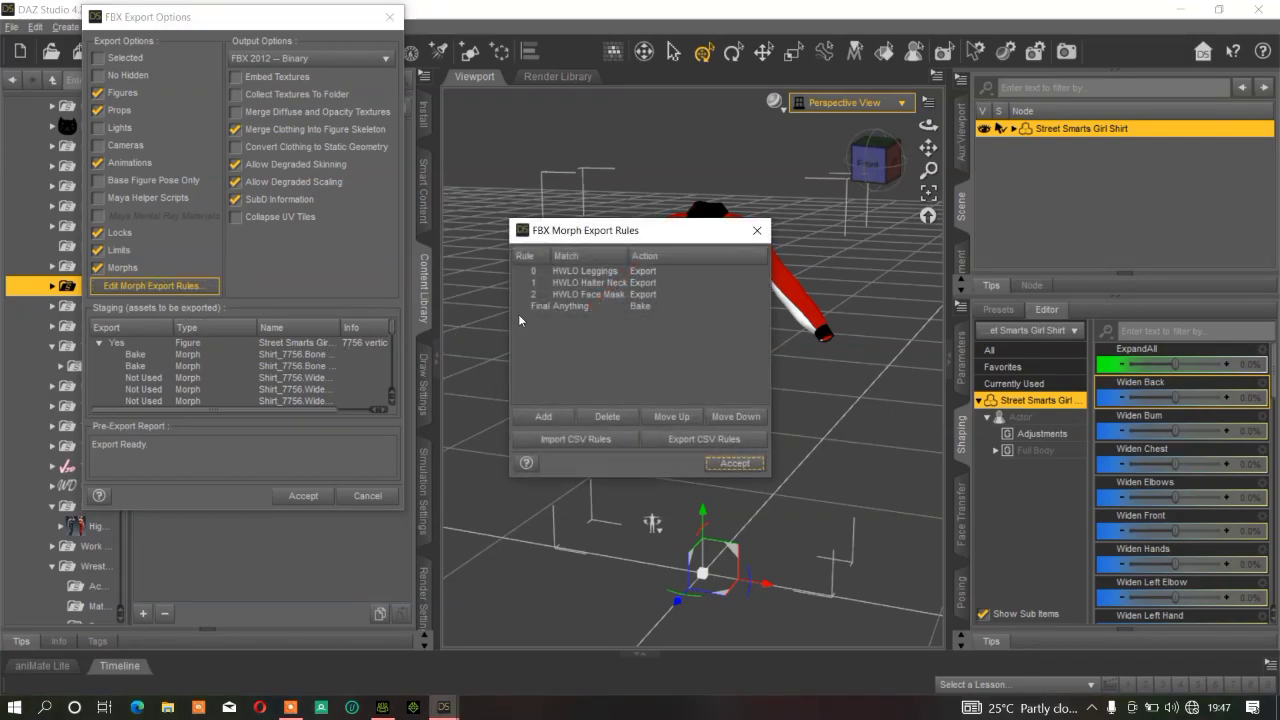
pyautogui.click(558, 419)
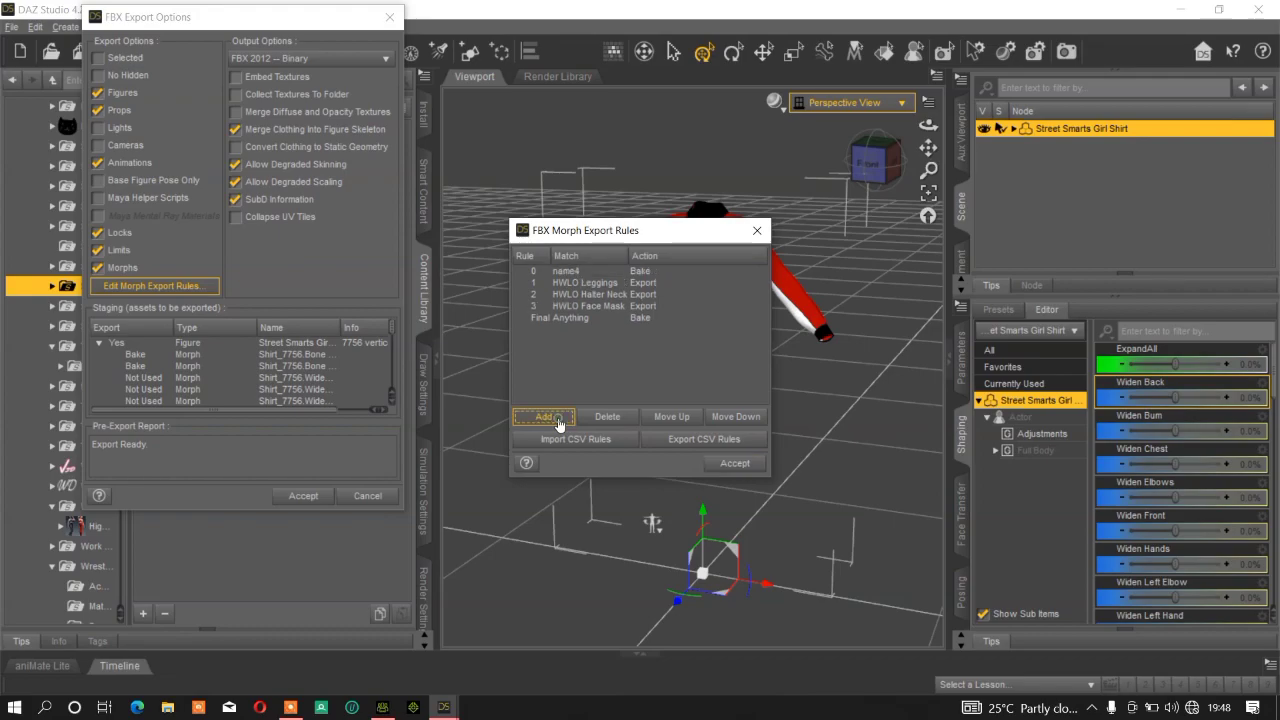
pyautogui.doubleClick(574, 277)
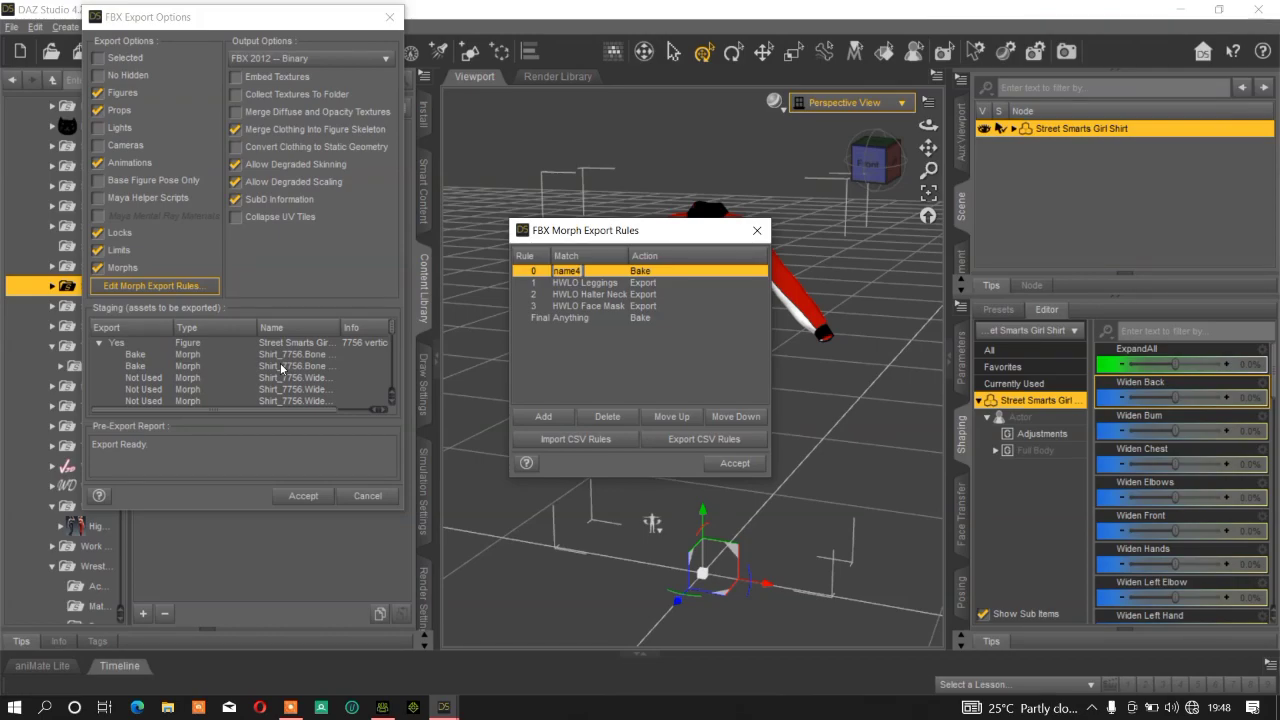
pyautogui.write('Street Smarts Girl')
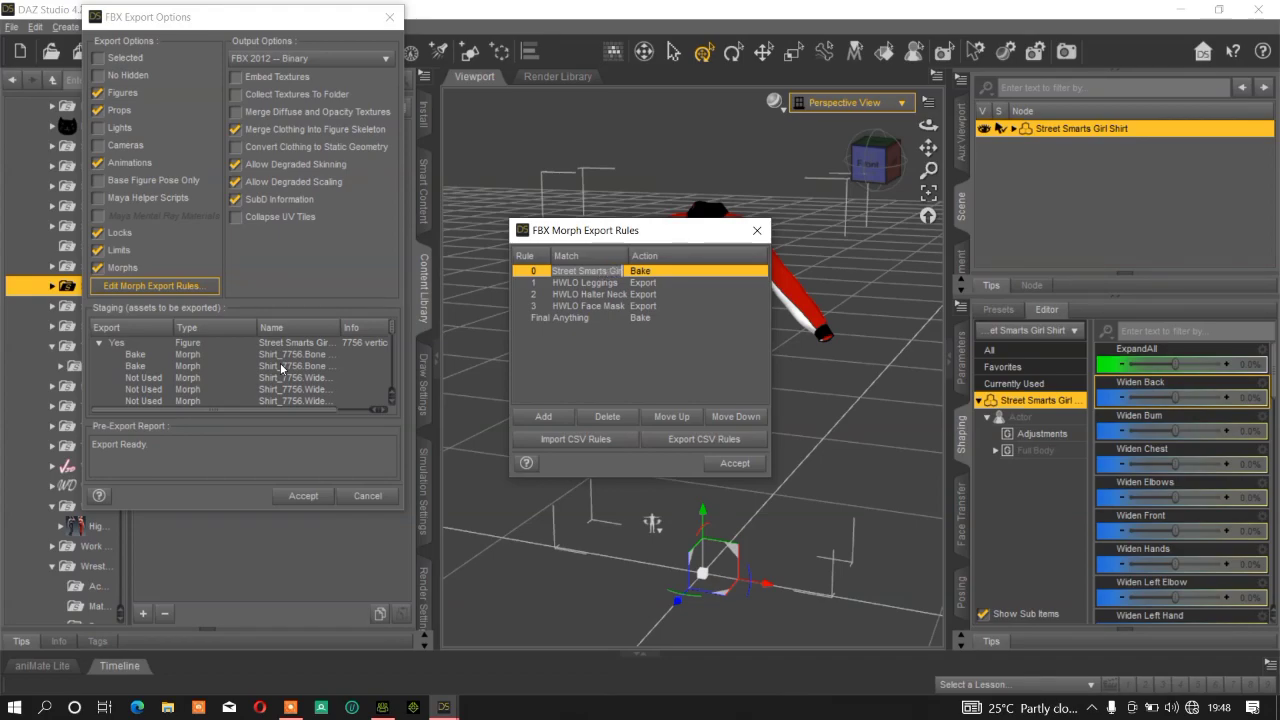
pyautogui.press('Return')
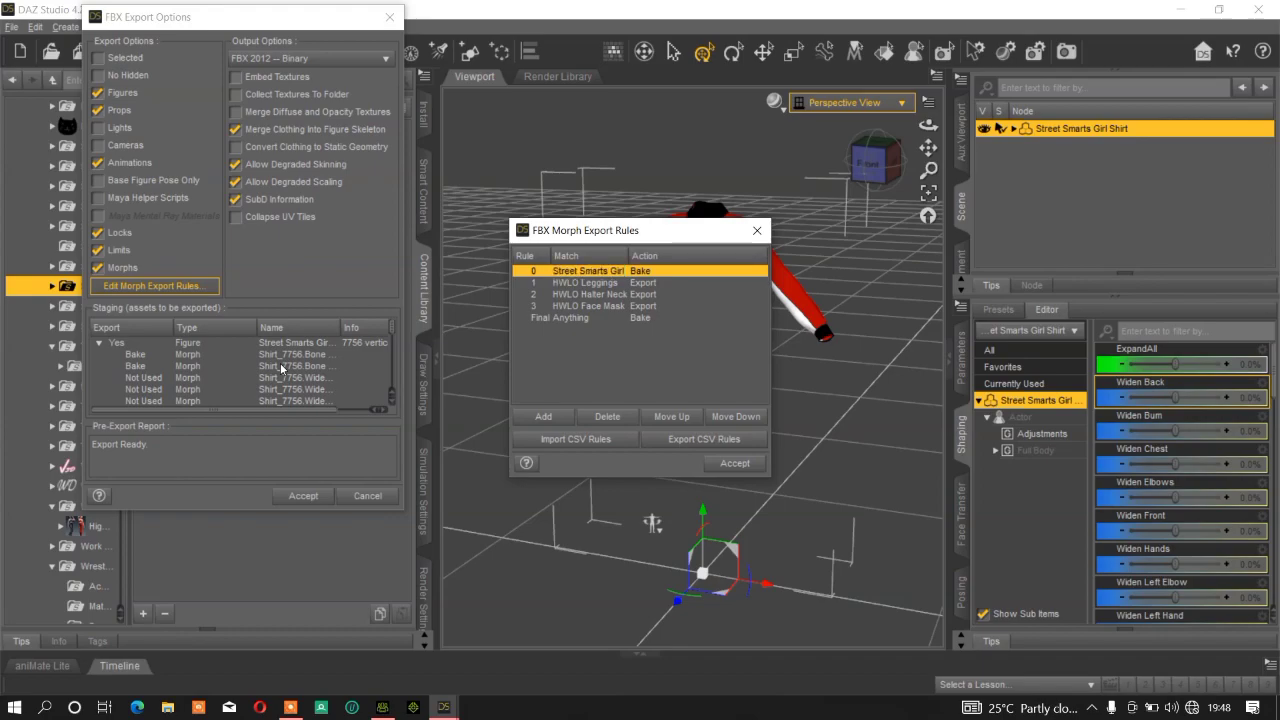
pyautogui.click(657, 270)
pyautogui.click(693, 305)
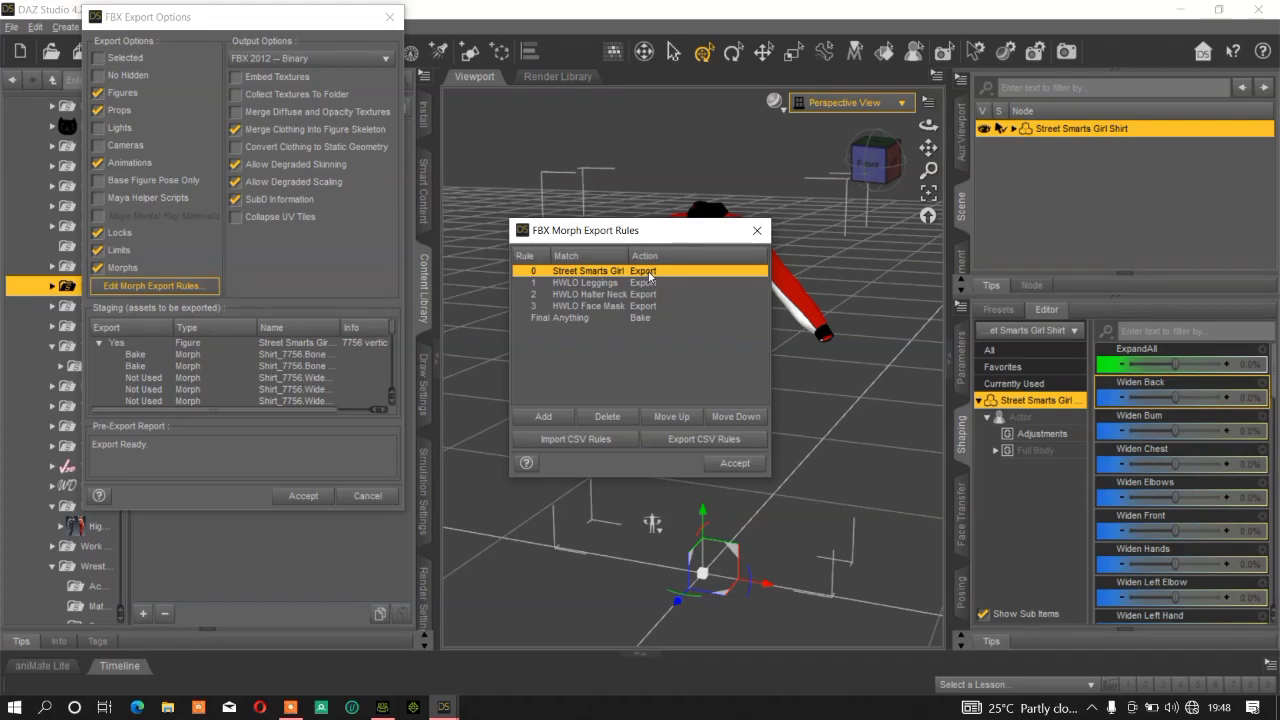
pyautogui.click(733, 464)
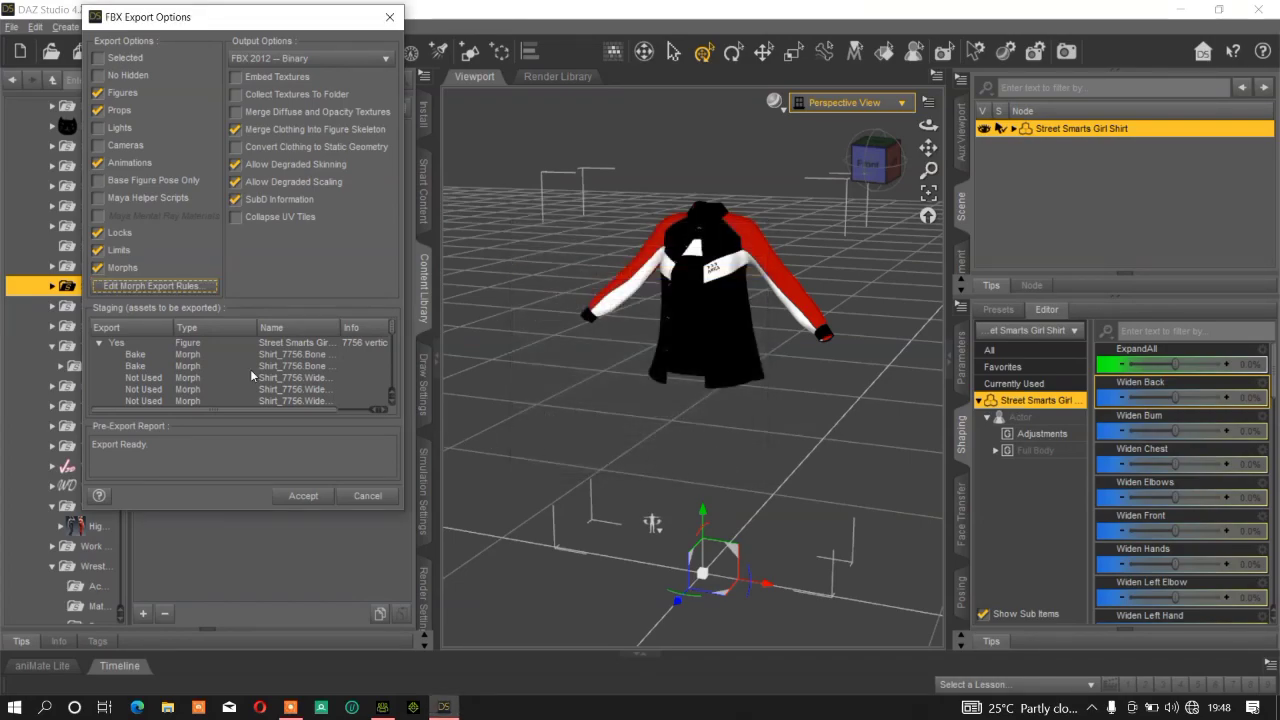
# - Complete the first morph export rule's match text as Street Smarts Girl Shirt and accept the rules
pyautogui.click(155, 286)
pyautogui.click(600, 271)
pyautogui.click(618, 271)
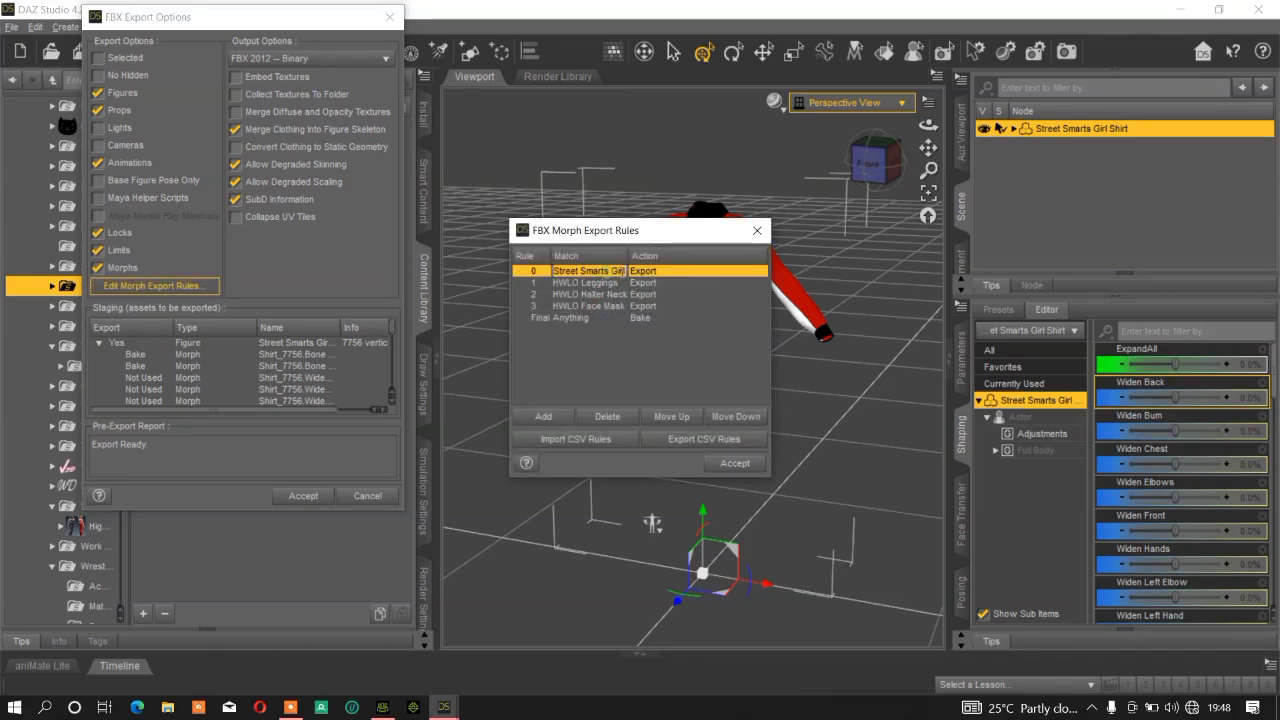
pyautogui.click(626, 271)
pyautogui.click(627, 271)
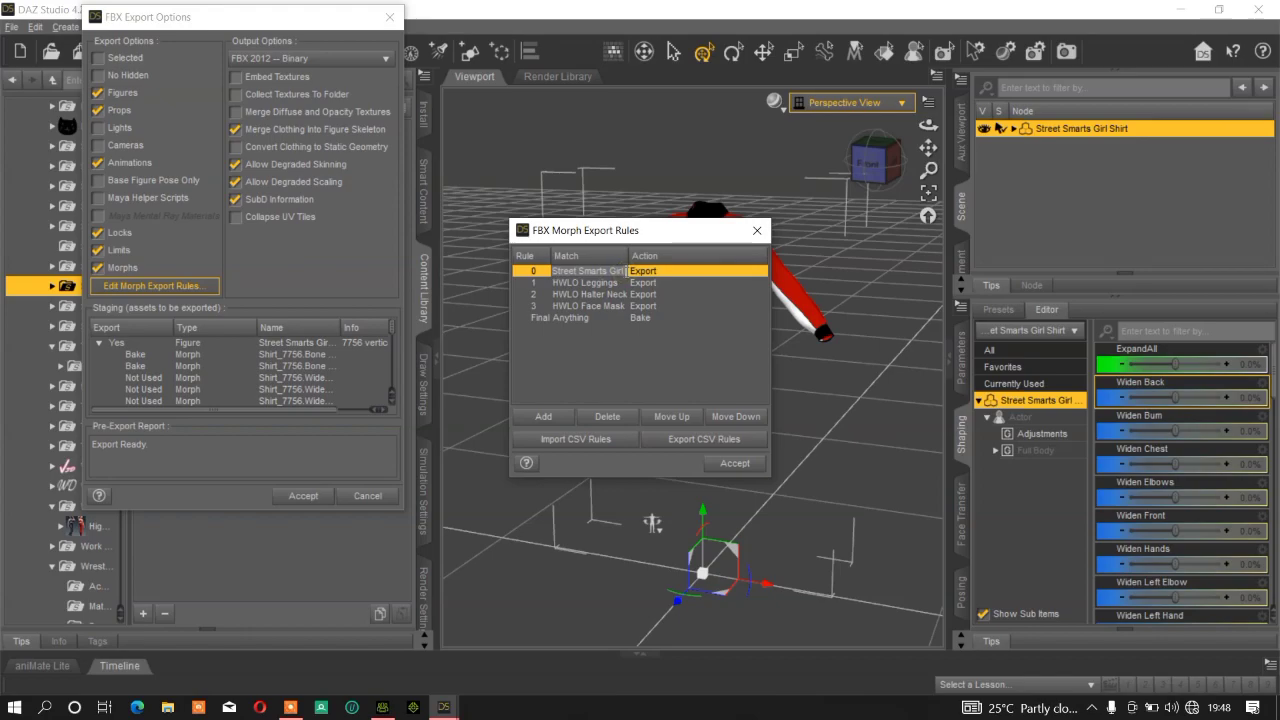
pyautogui.write('irt')
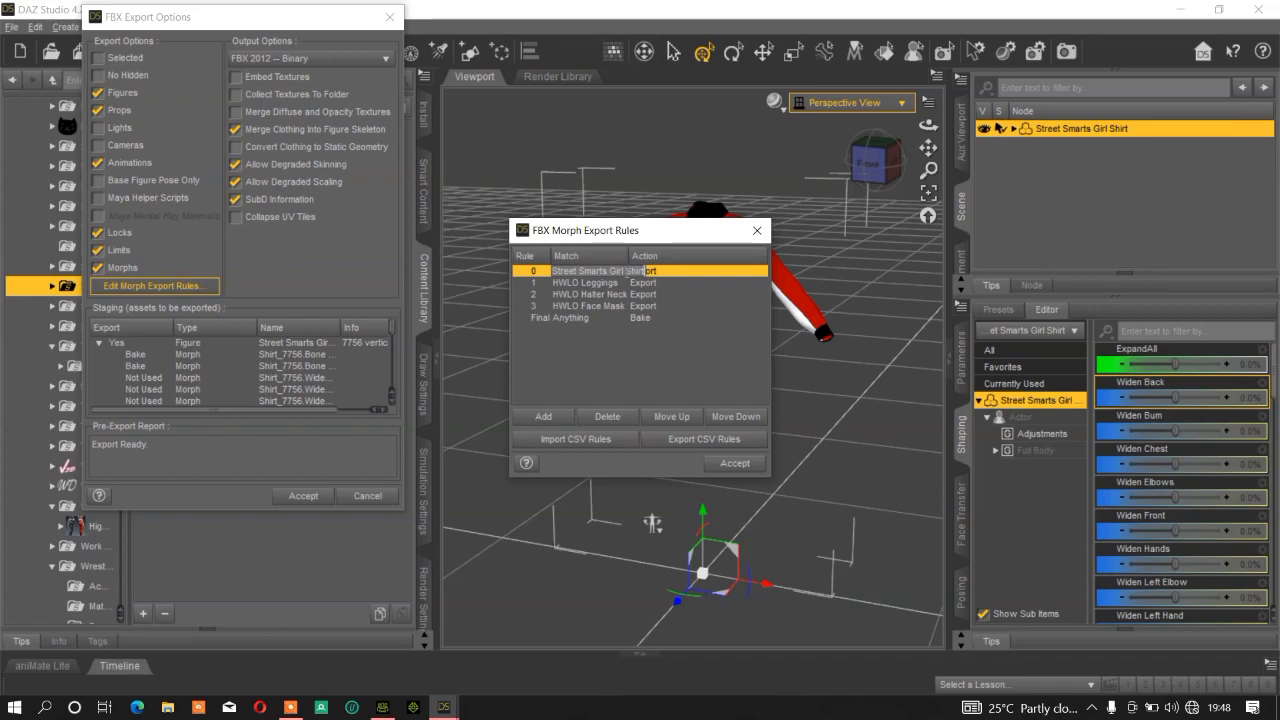
pyautogui.press('Return')
pyautogui.click(734, 463)
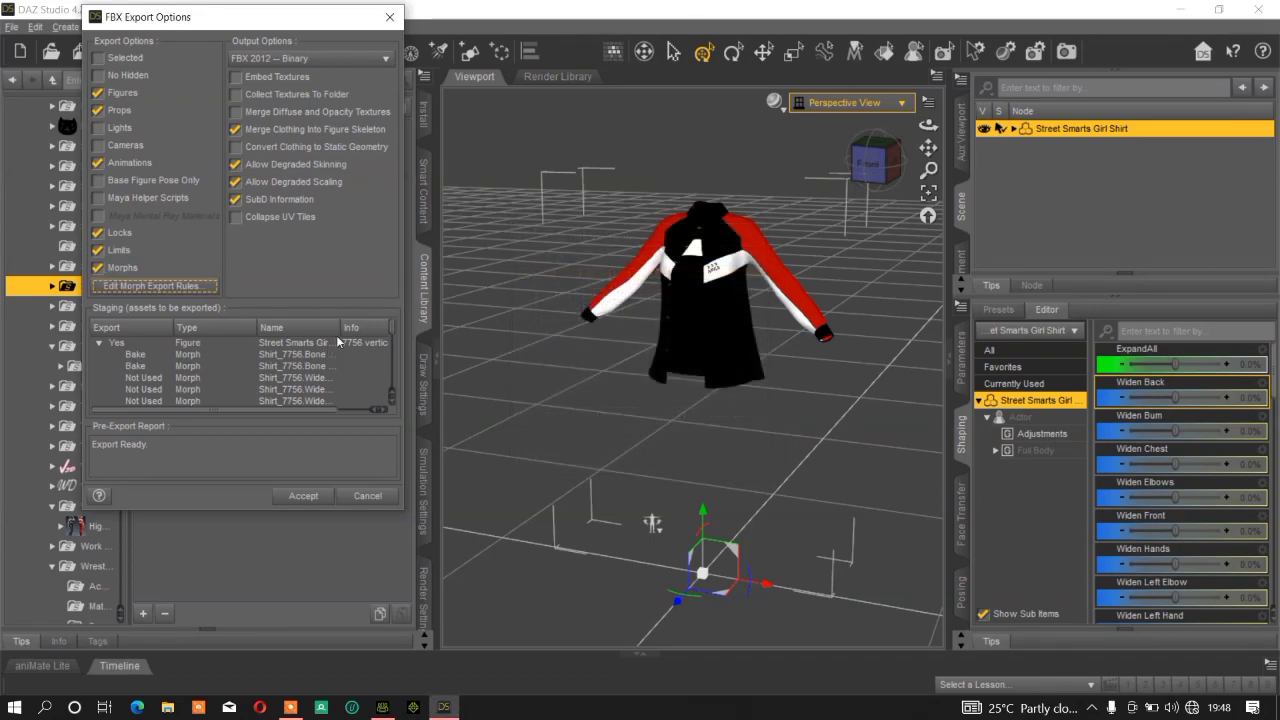
# - Widen the staging list's Name column and compare the shirt's listed names with the morph export rules
pyautogui.moveTo(339, 328); pyautogui.dragTo(380, 328)
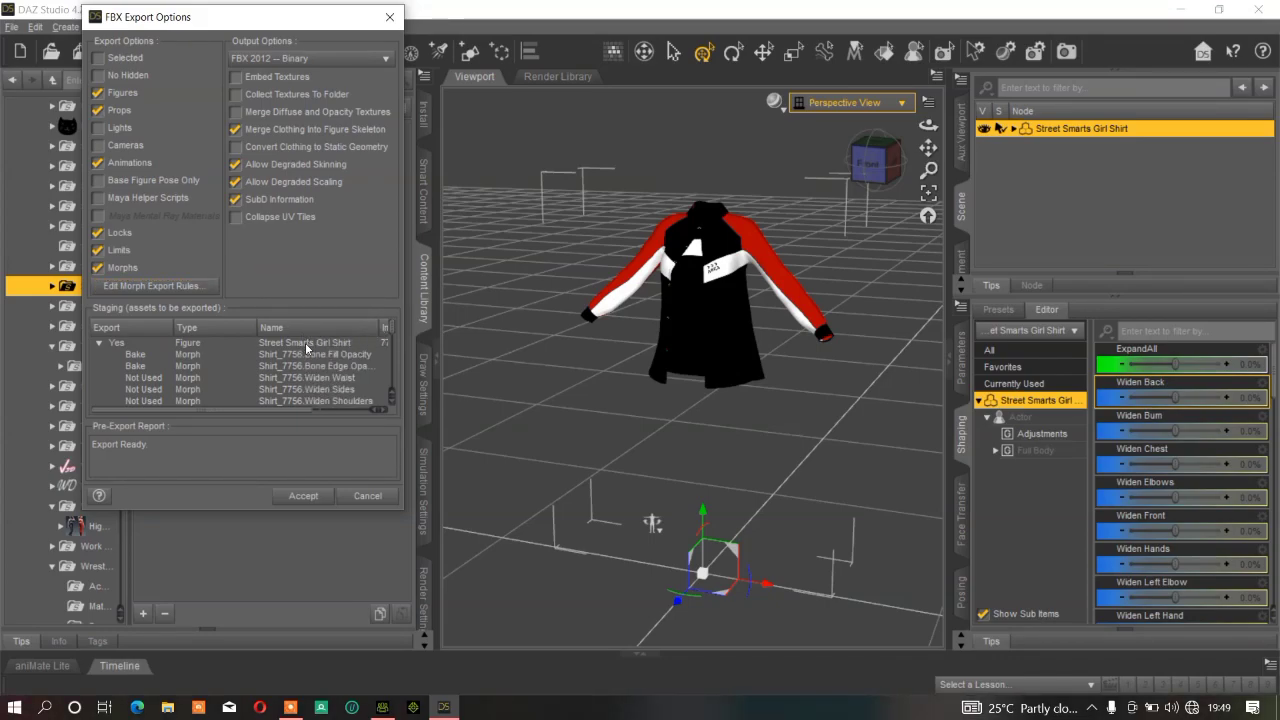
pyautogui.click(152, 286)
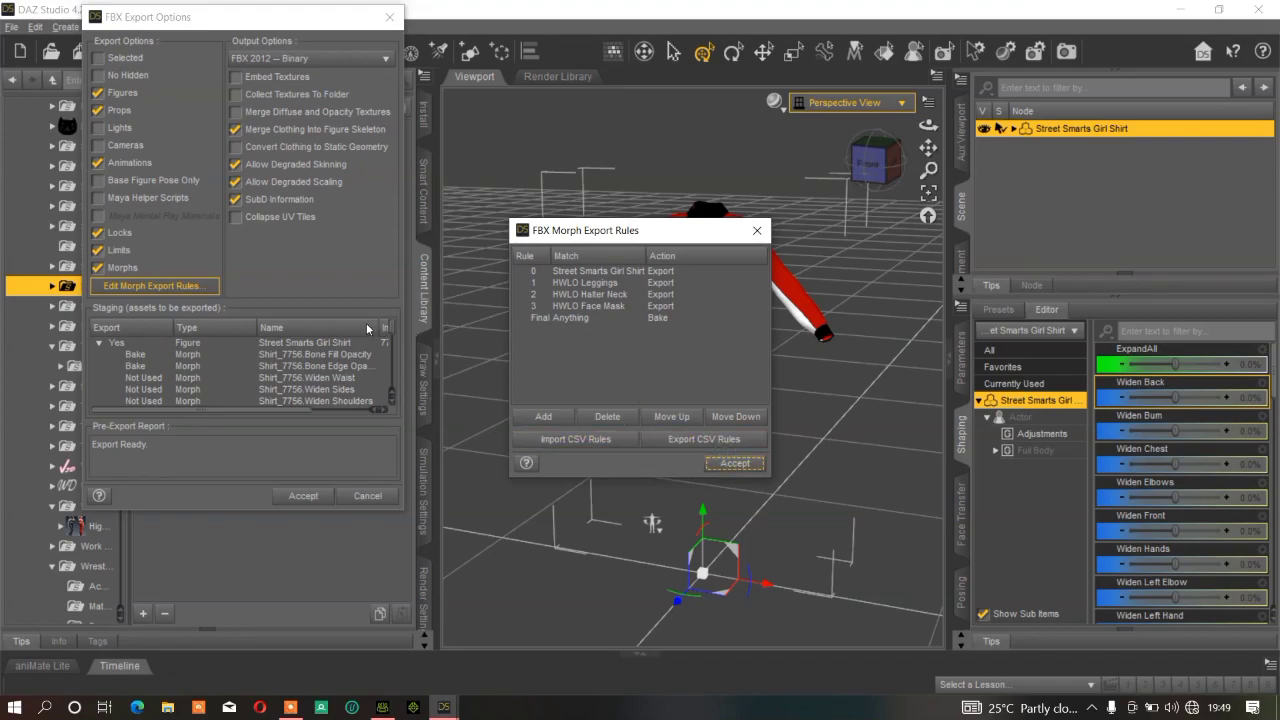
pyautogui.click(738, 466)
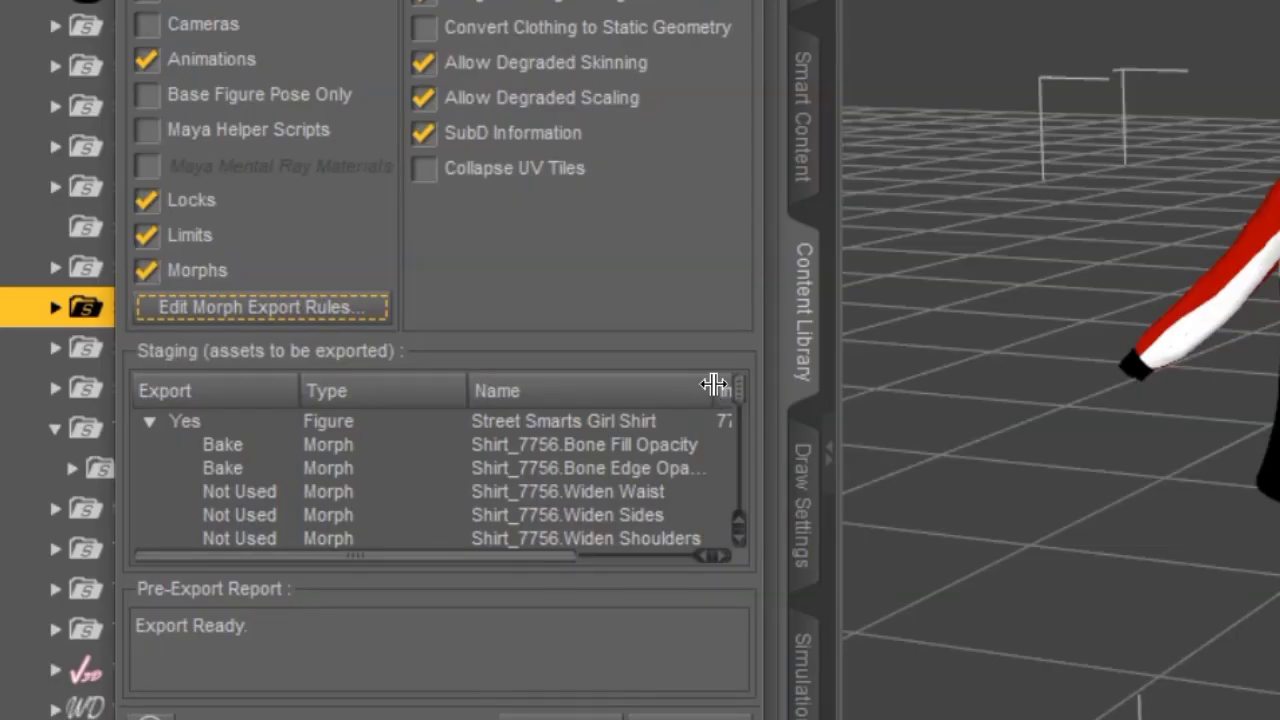
pyautogui.moveTo(713, 384)
pyautogui.mouseDown()
pyautogui.moveTo(471, 380)
pyautogui.moveTo(851, 383)
pyautogui.moveTo(294, 386)
pyautogui.moveTo(817, 360)
pyautogui.moveTo(531, 386)
pyautogui.moveTo(720, 380)
pyautogui.mouseUp()
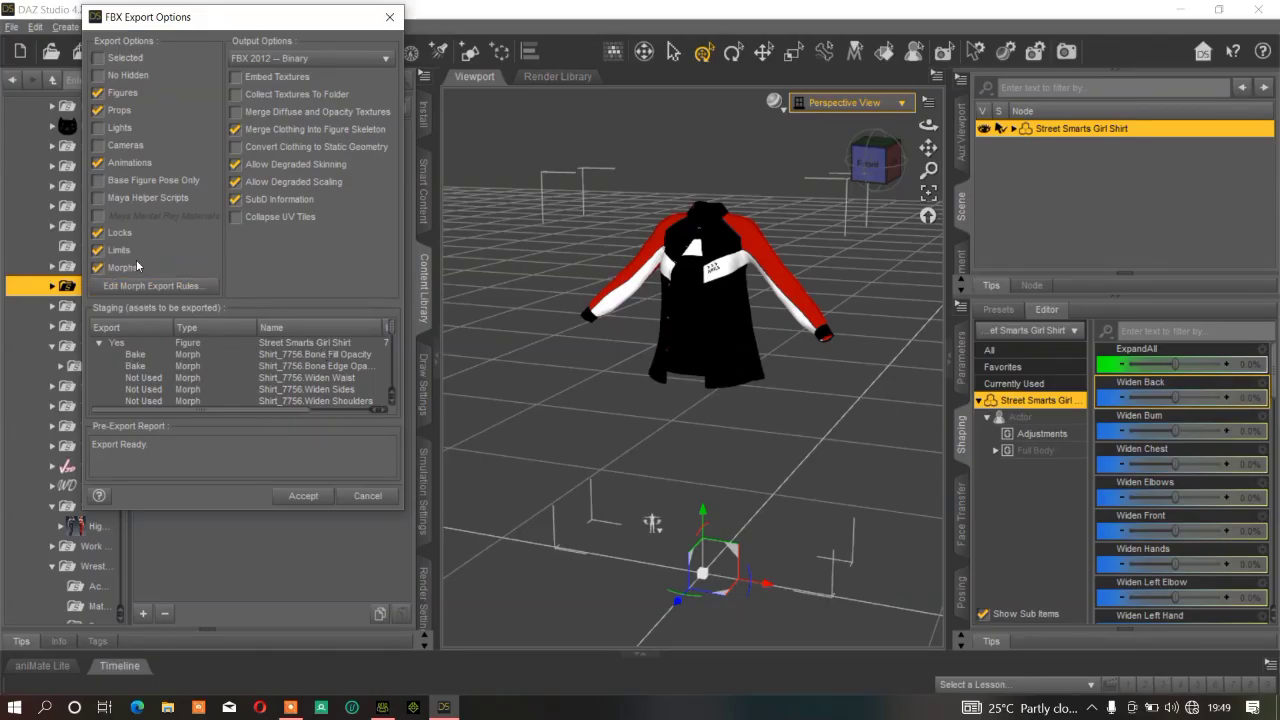
# - Change the match text of the first FBX morph export rule to Shirt and accept the rules
pyautogui.click(140, 286)
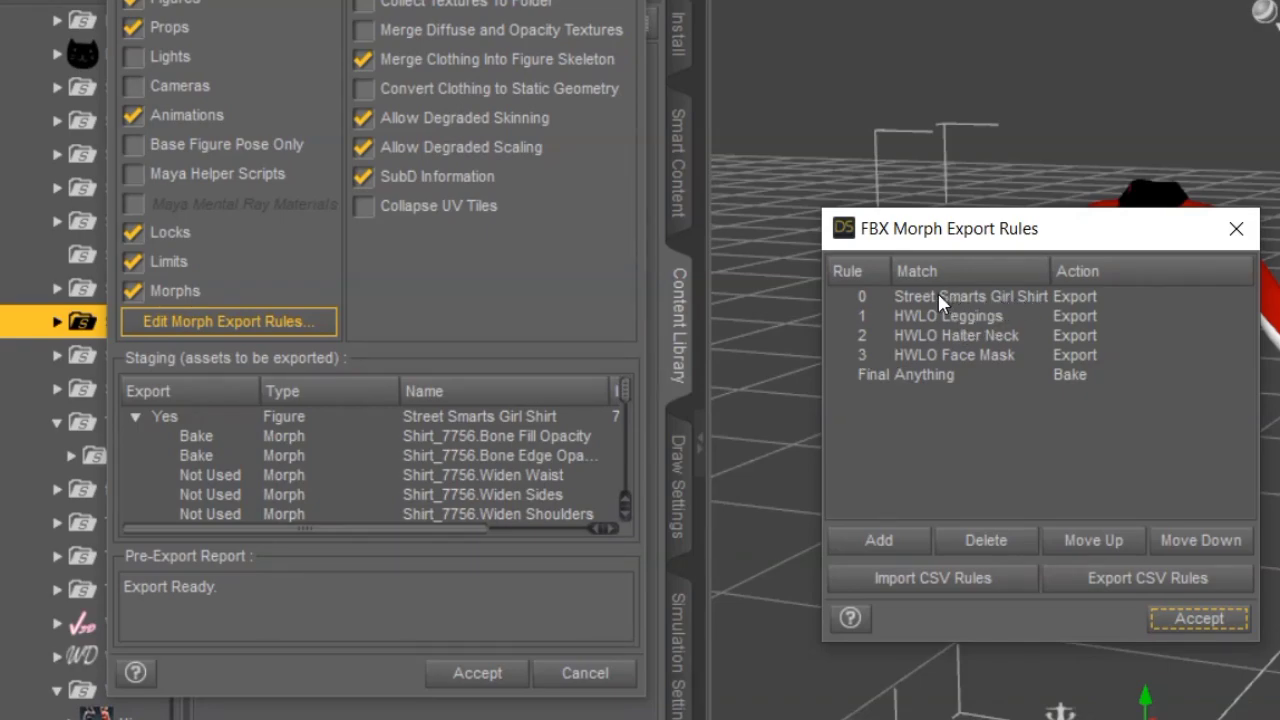
pyautogui.click(938, 294)
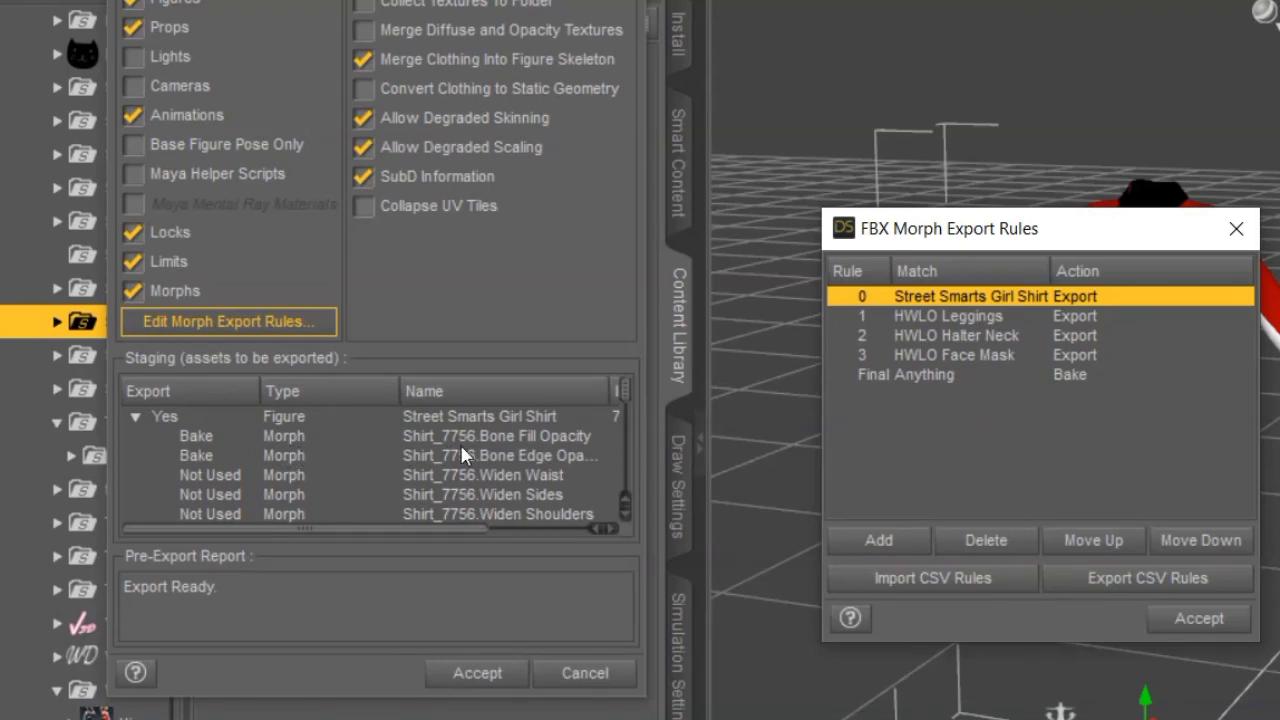
pyautogui.doubleClick(1000, 296)
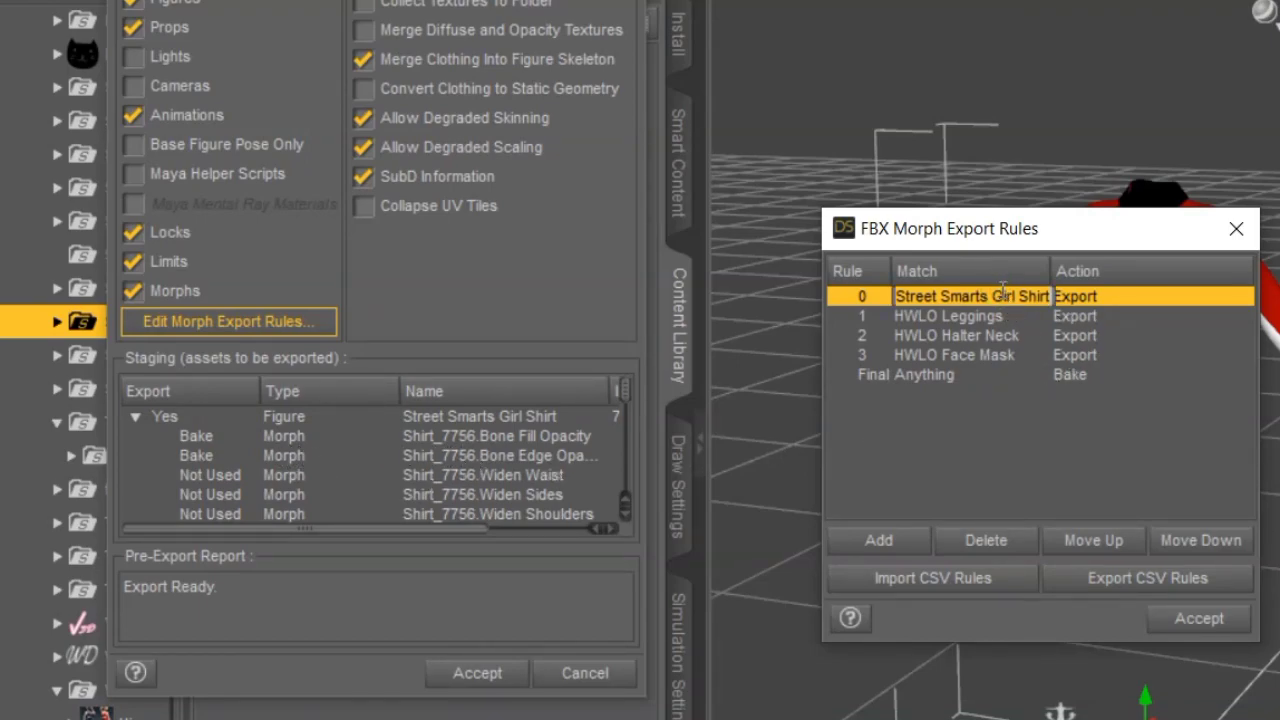
pyautogui.write('Sh')
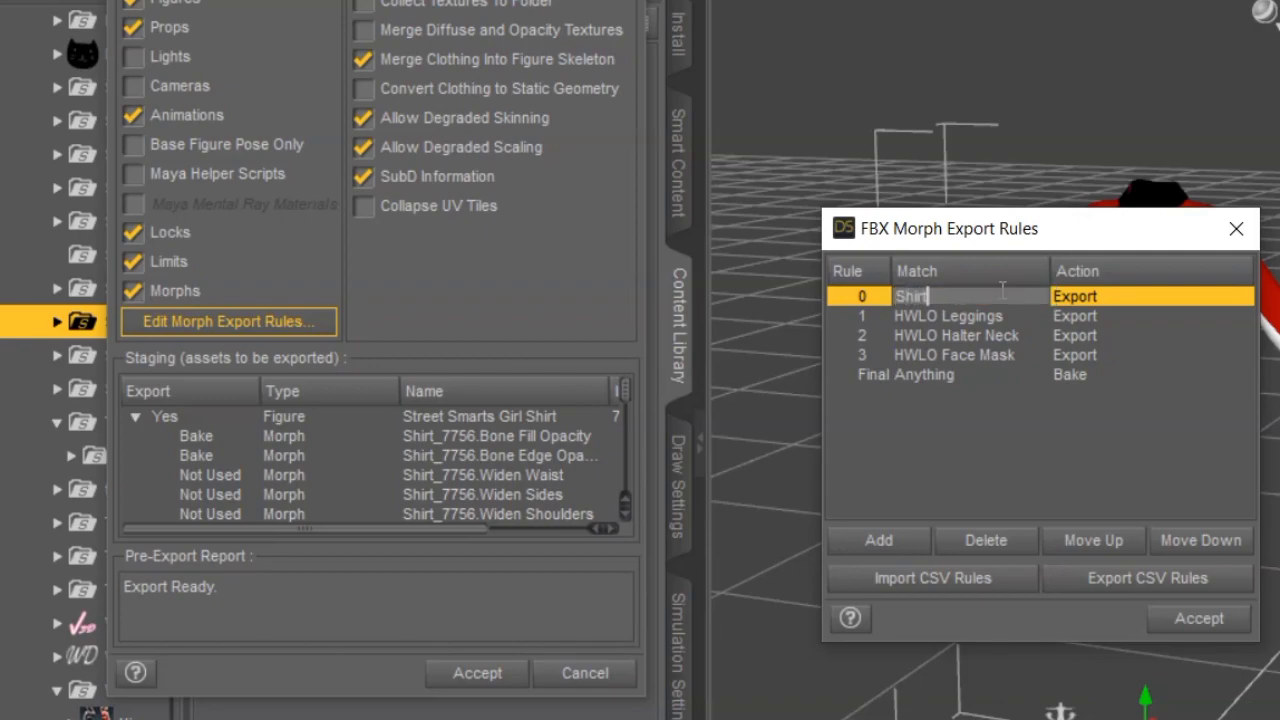
pyautogui.press('Return')
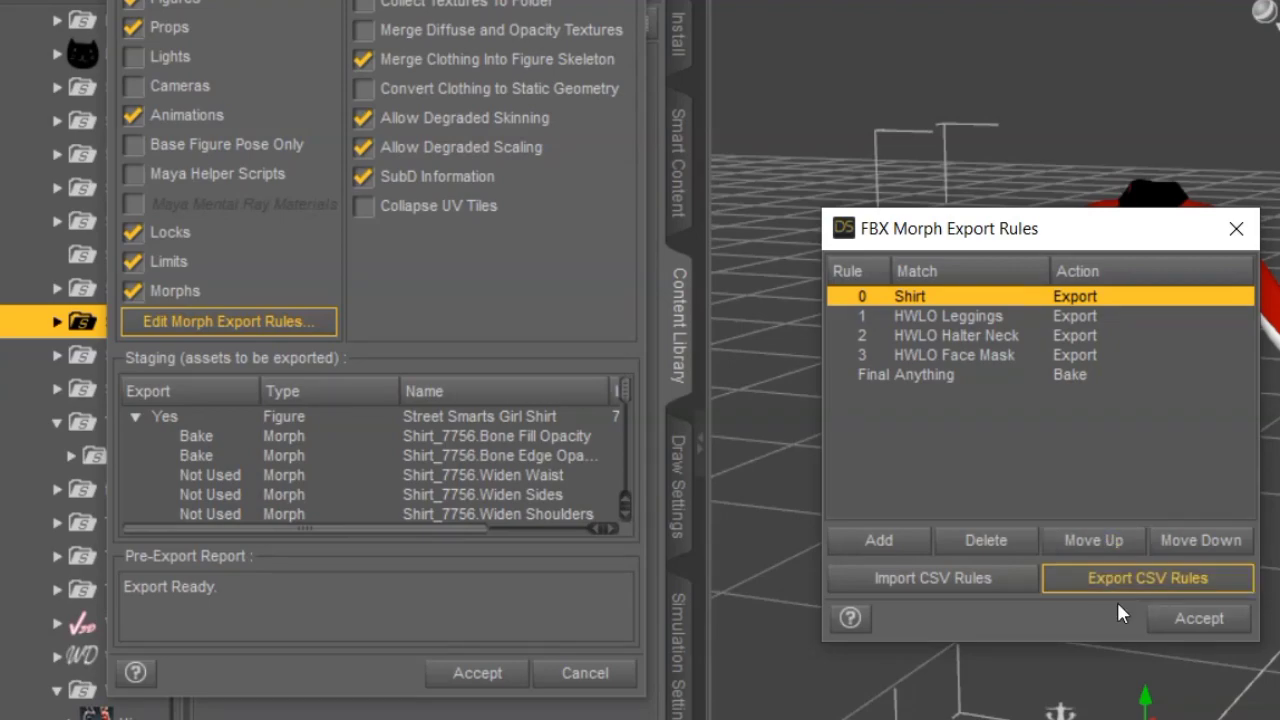
pyautogui.click(1190, 620)
pyautogui.click(1190, 620)
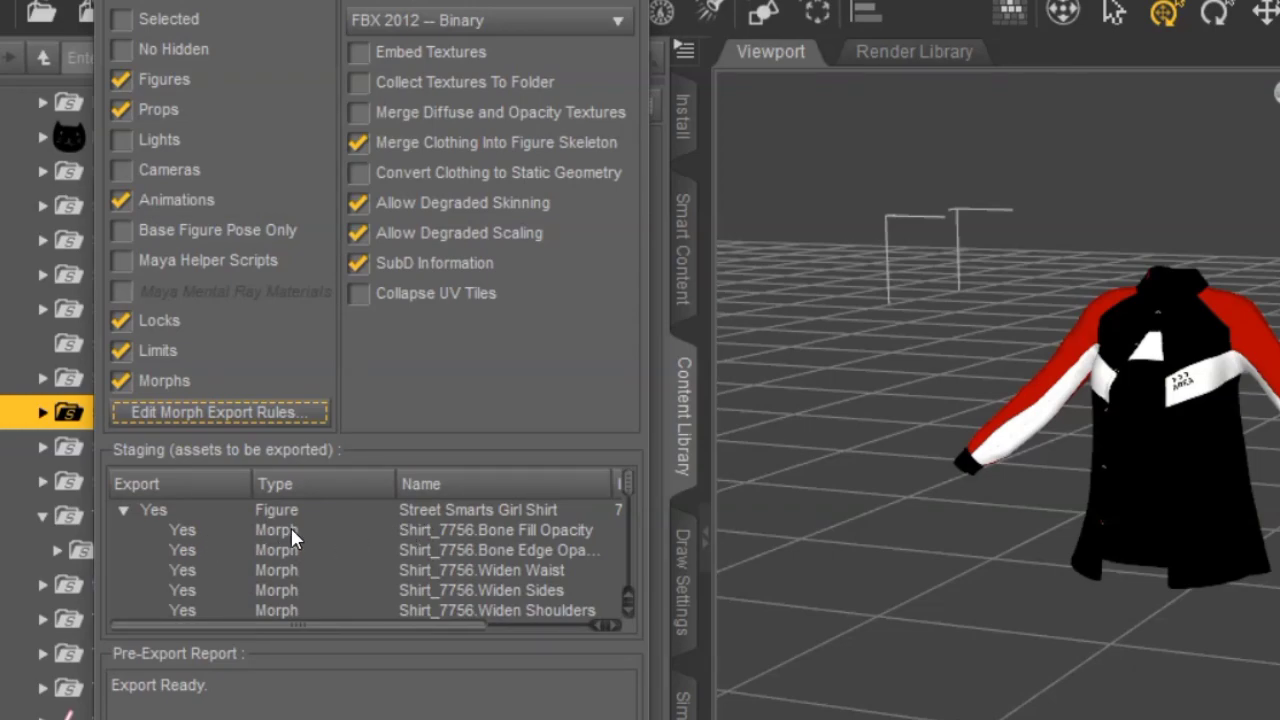
# - Try excluding props from the FBX export while checking the staged Street Smarts Girl shirt and button assets
pyautogui.click(124, 510)
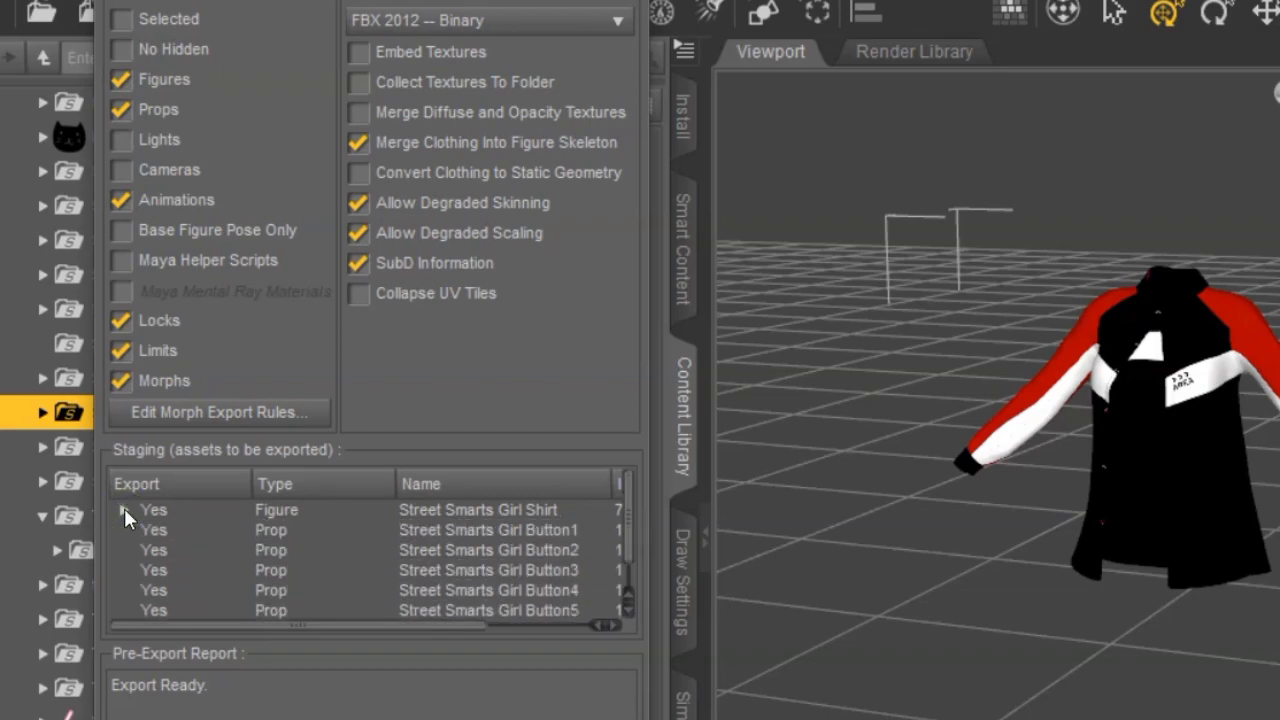
pyautogui.click(121, 109)
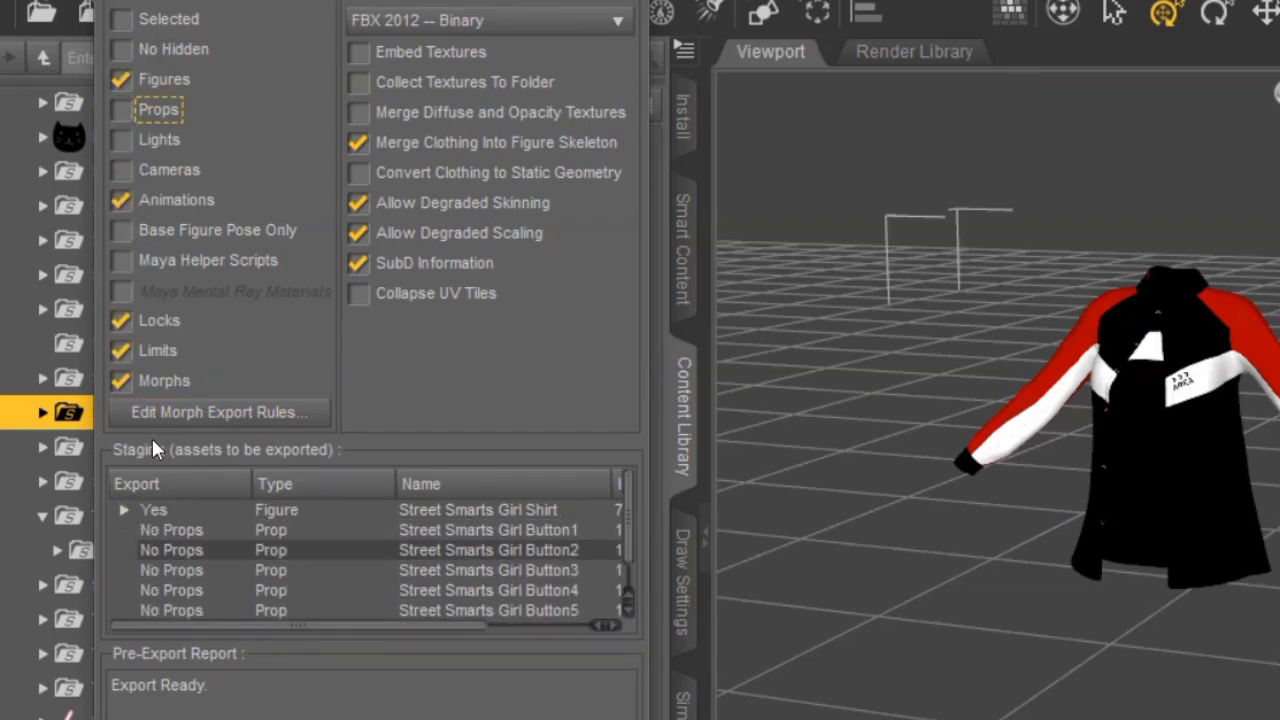
pyautogui.click(121, 109)
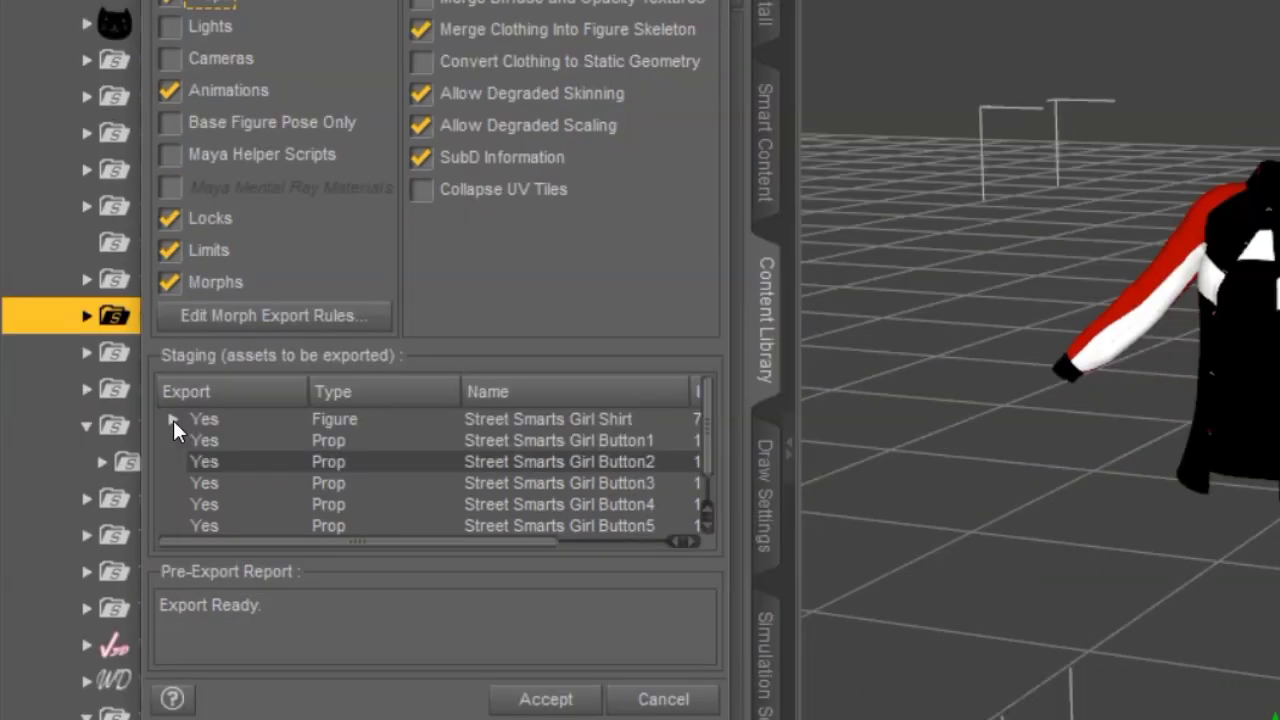
pyautogui.click(124, 510)
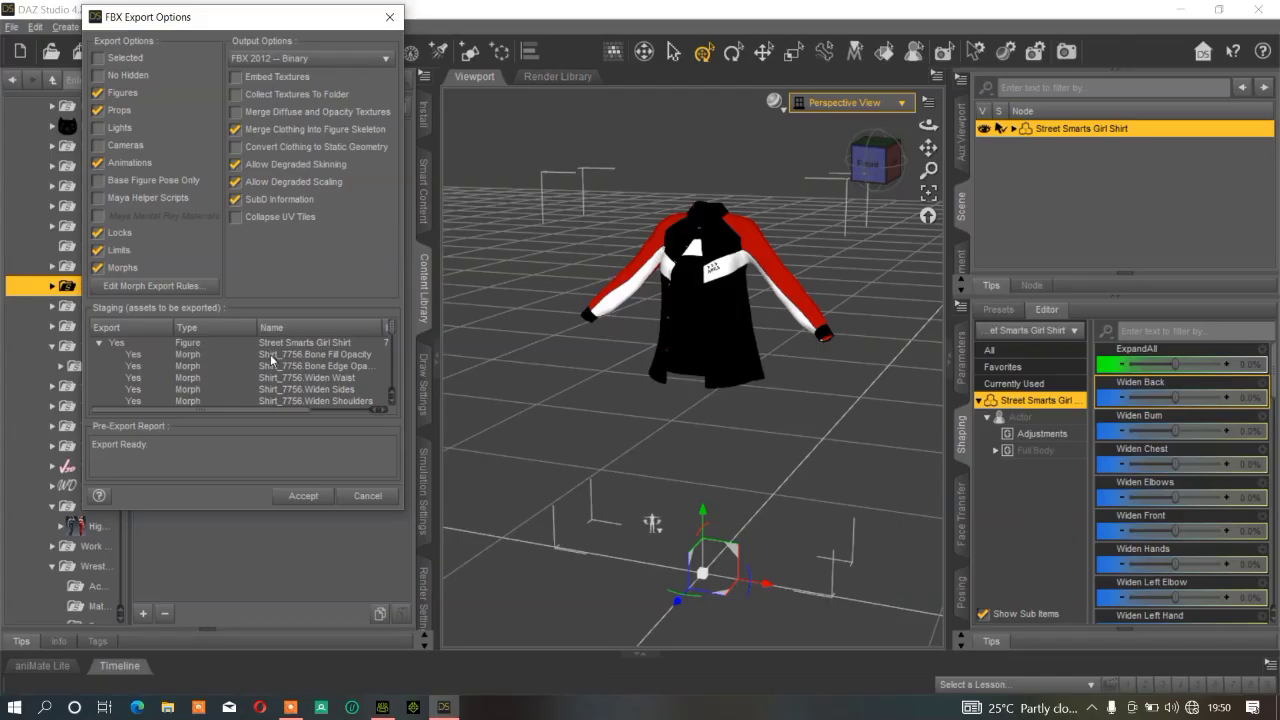
# - Check the morph export rules once more and export the Street Smarts Girl Shirt with the current FBX options
pyautogui.click(156, 287)
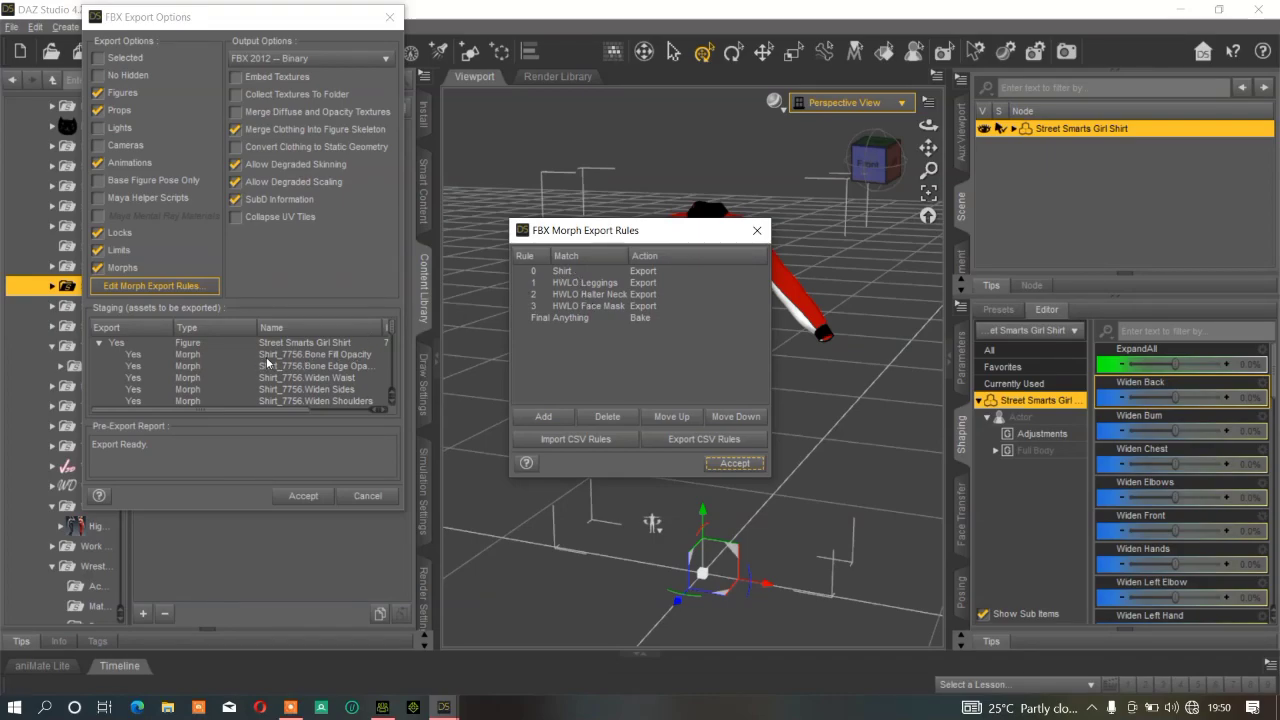
pyautogui.click(734, 463)
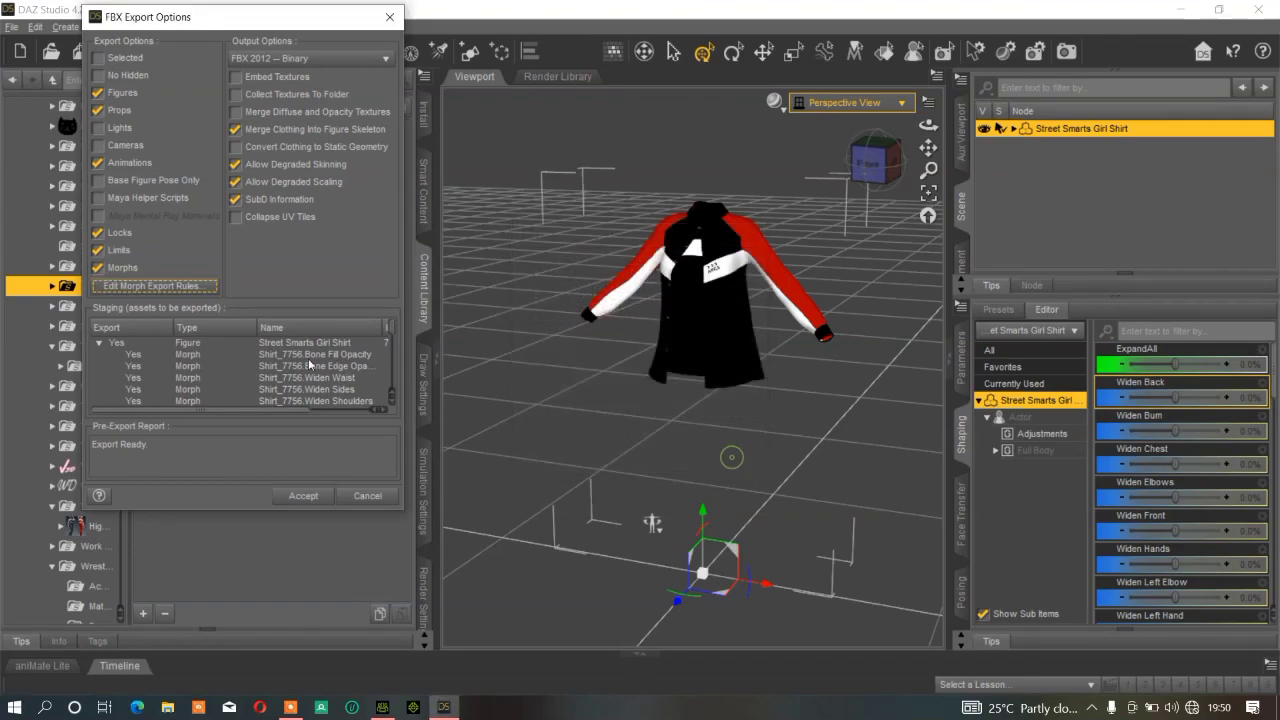
pyautogui.click(316, 497)
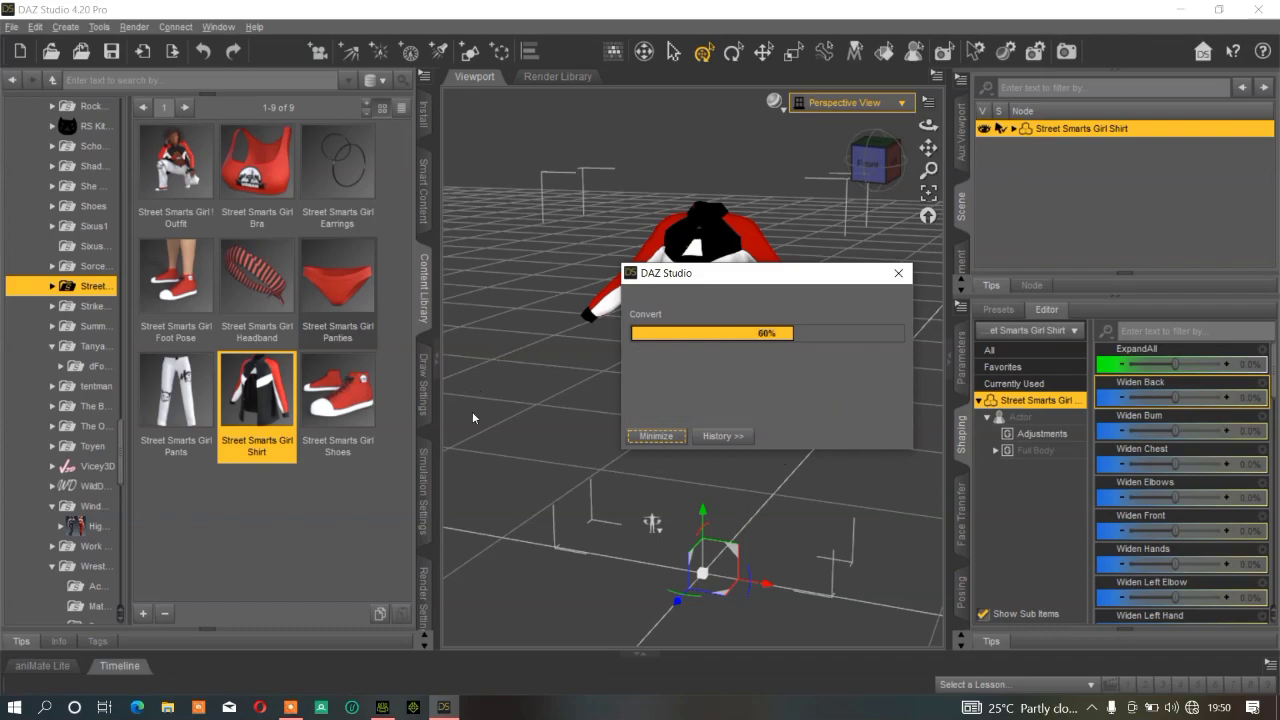
# - Switch to Character Creator 4 and start a new project without saving the current one
pyautogui.click(388, 707)
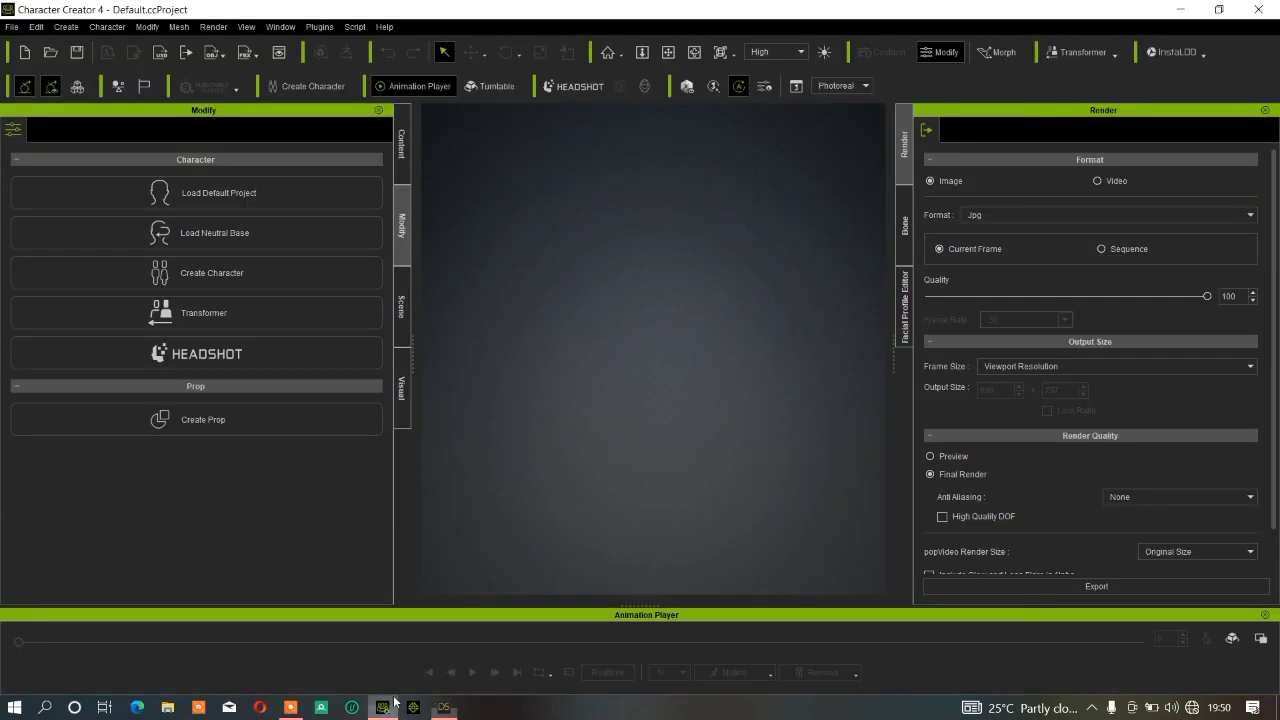
pyautogui.click(66, 27)
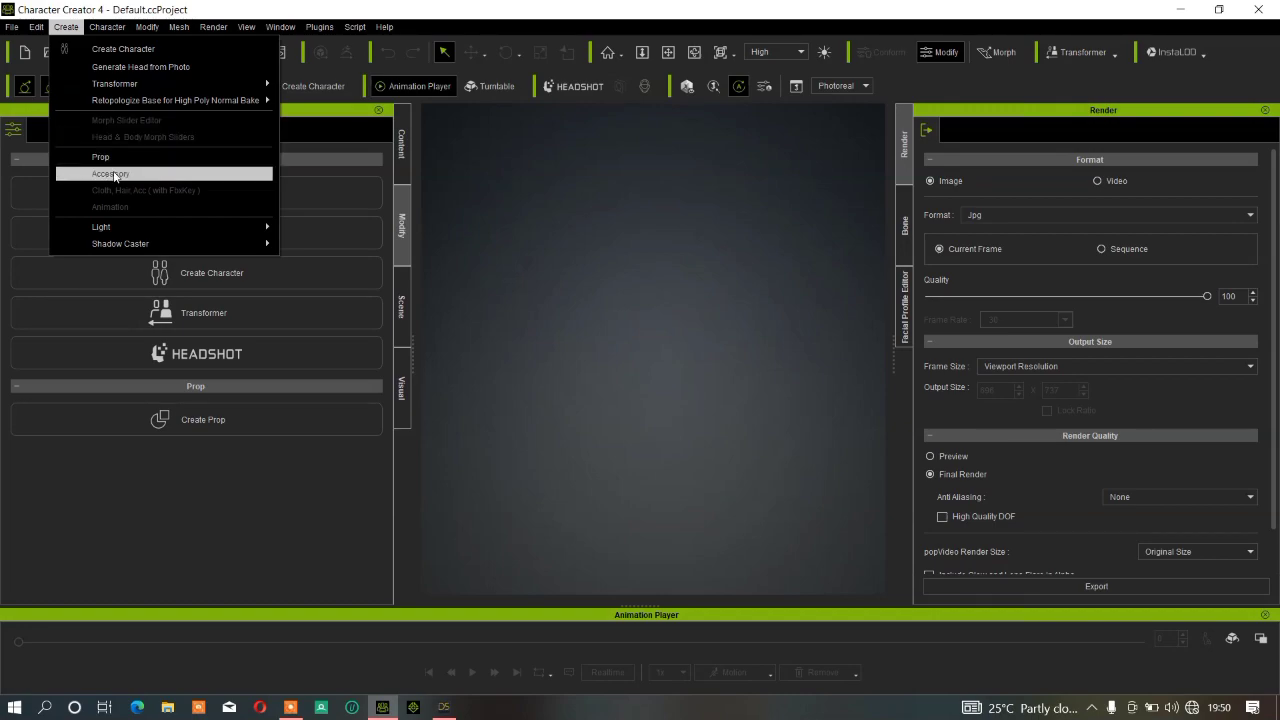
pyautogui.click(62, 513)
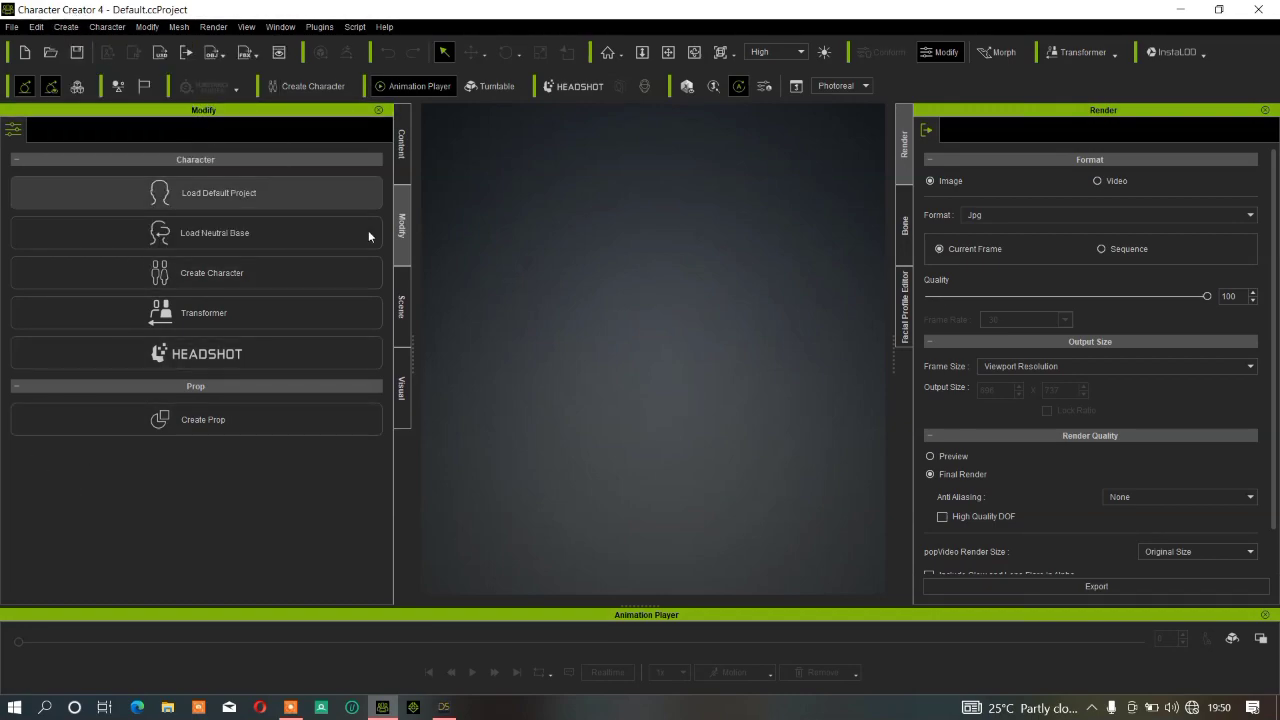
pyautogui.hotkey('ctrl', 'n')
pyautogui.press('Right')
pyautogui.press('Return')
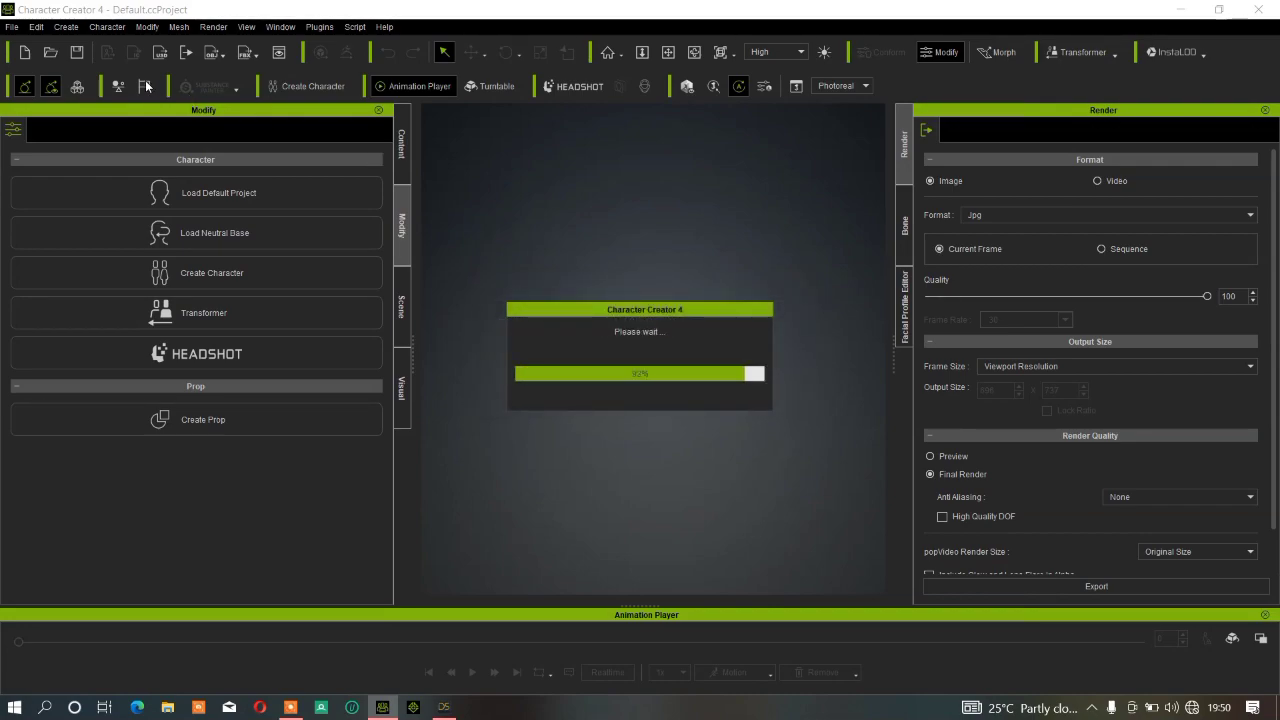
pyautogui.click(66, 27)
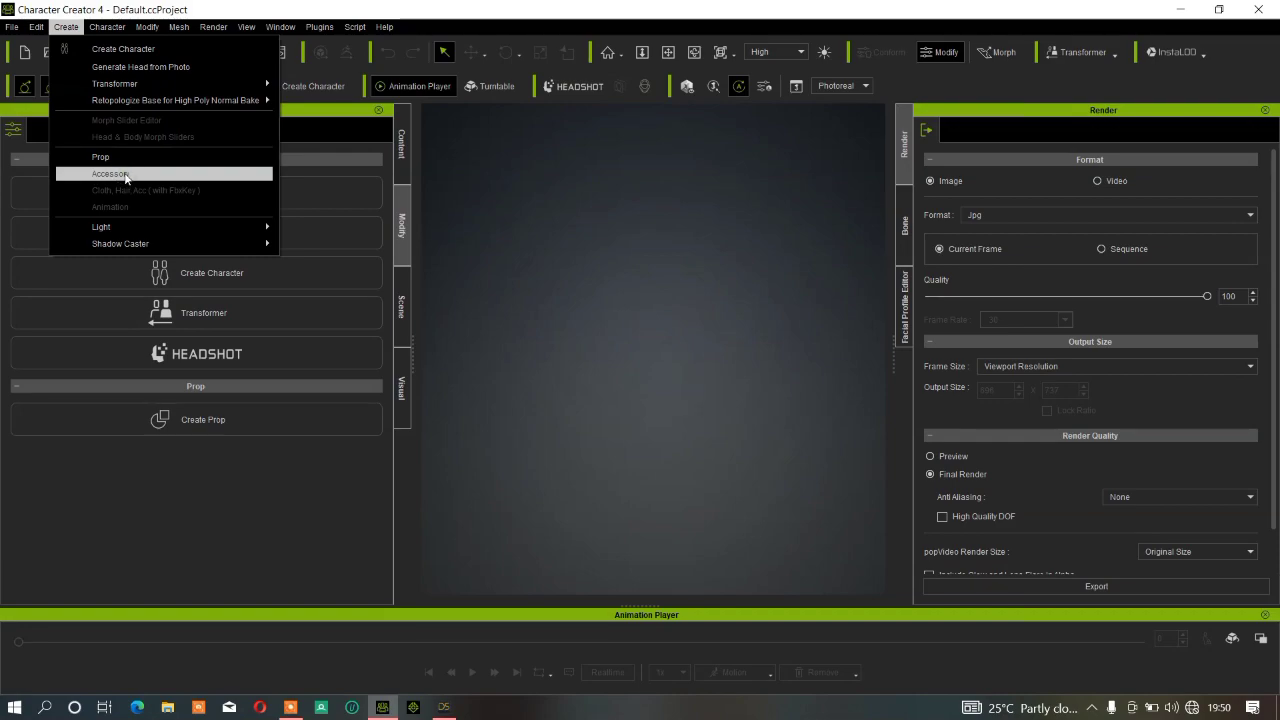
pyautogui.click(125, 541)
pyautogui.click(403, 306)
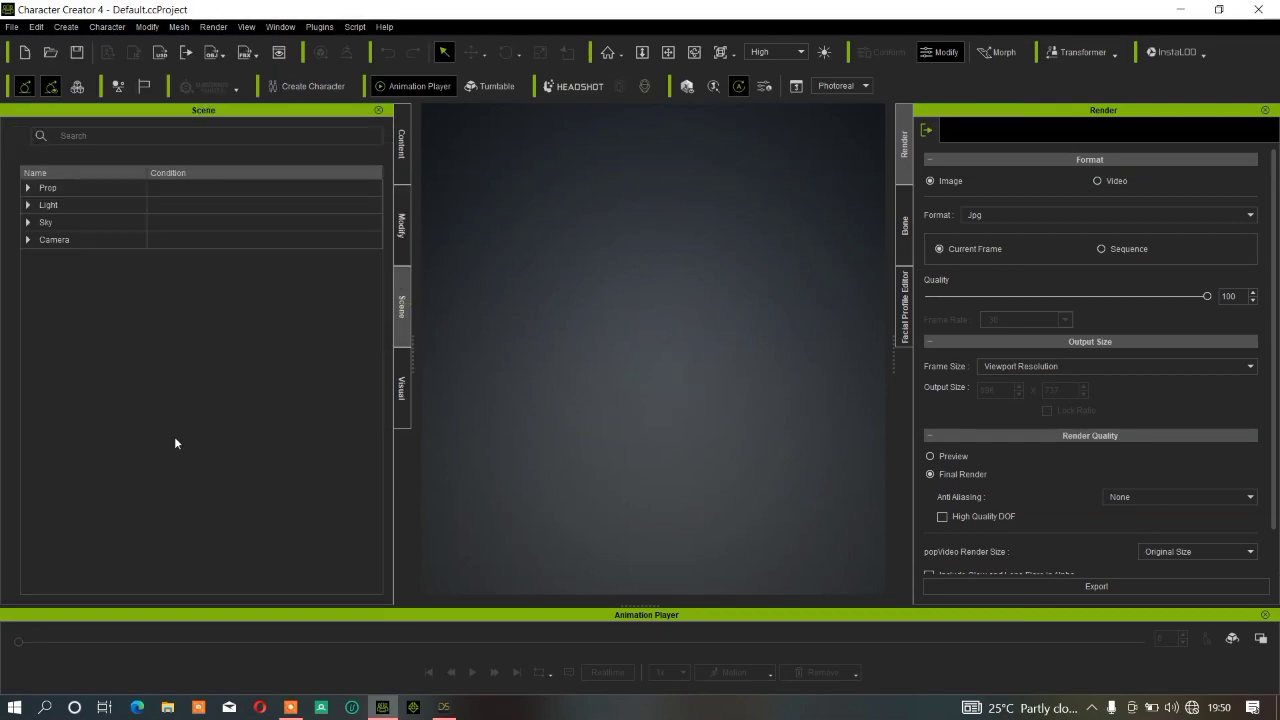
pyautogui.click(399, 170)
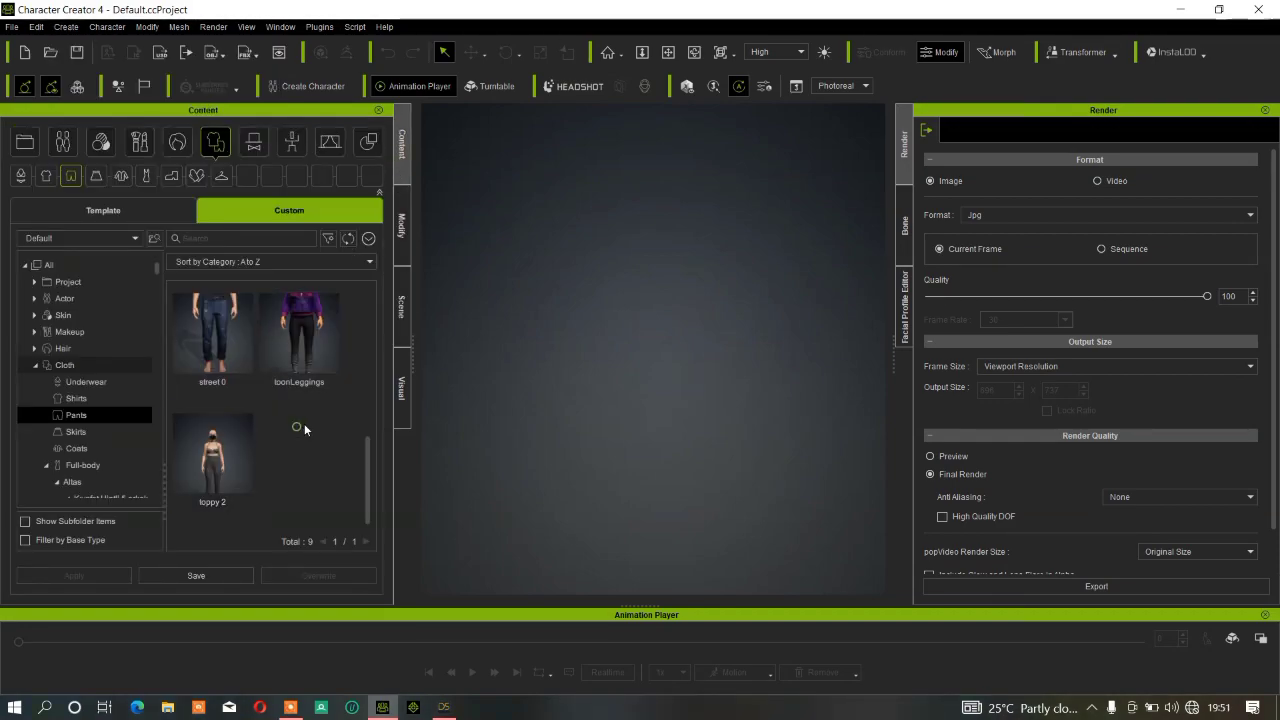
pyautogui.click(400, 322)
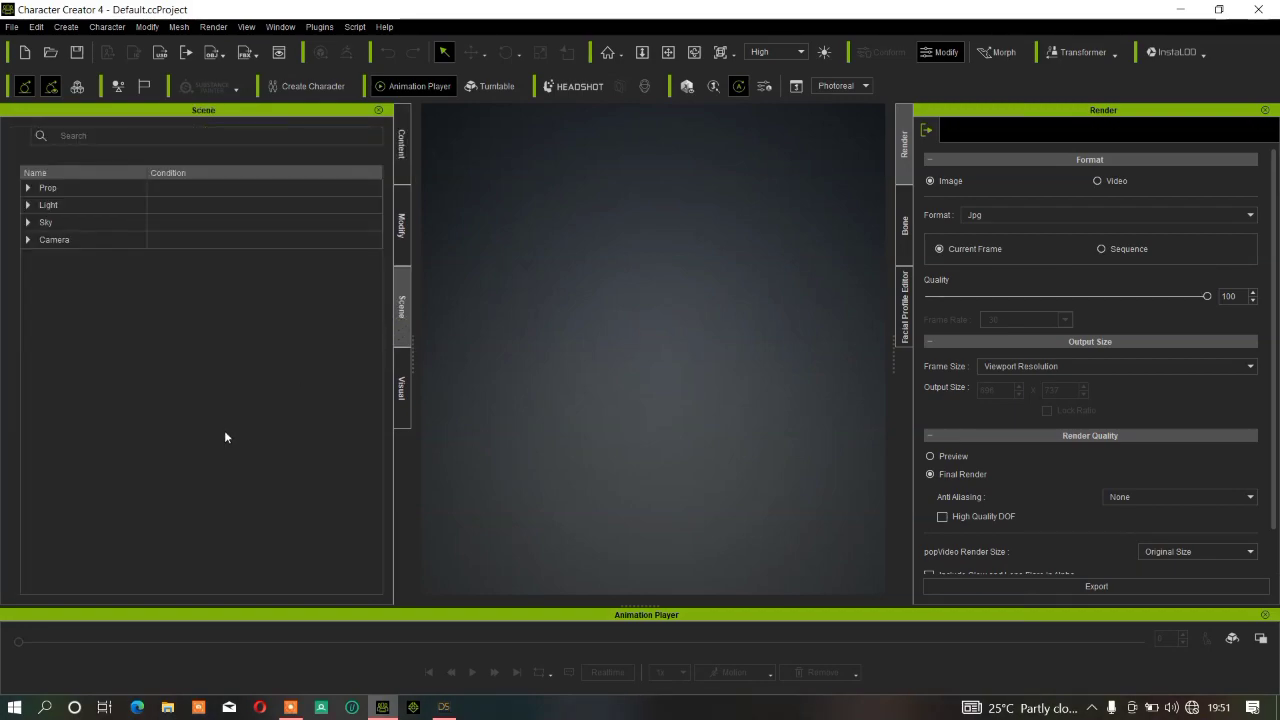
# - Import jacket.fbx from the Daz export folder as a prop and show its modify settings
pyautogui.click(63, 28)
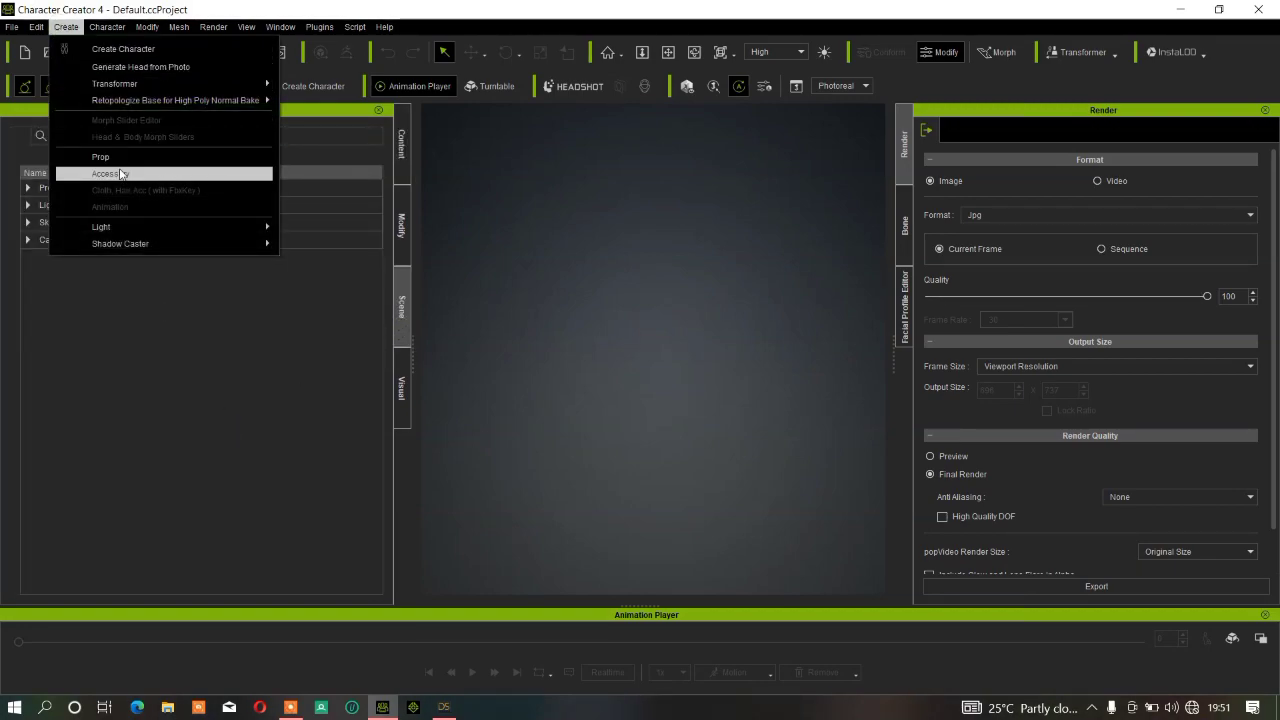
pyautogui.click(104, 157)
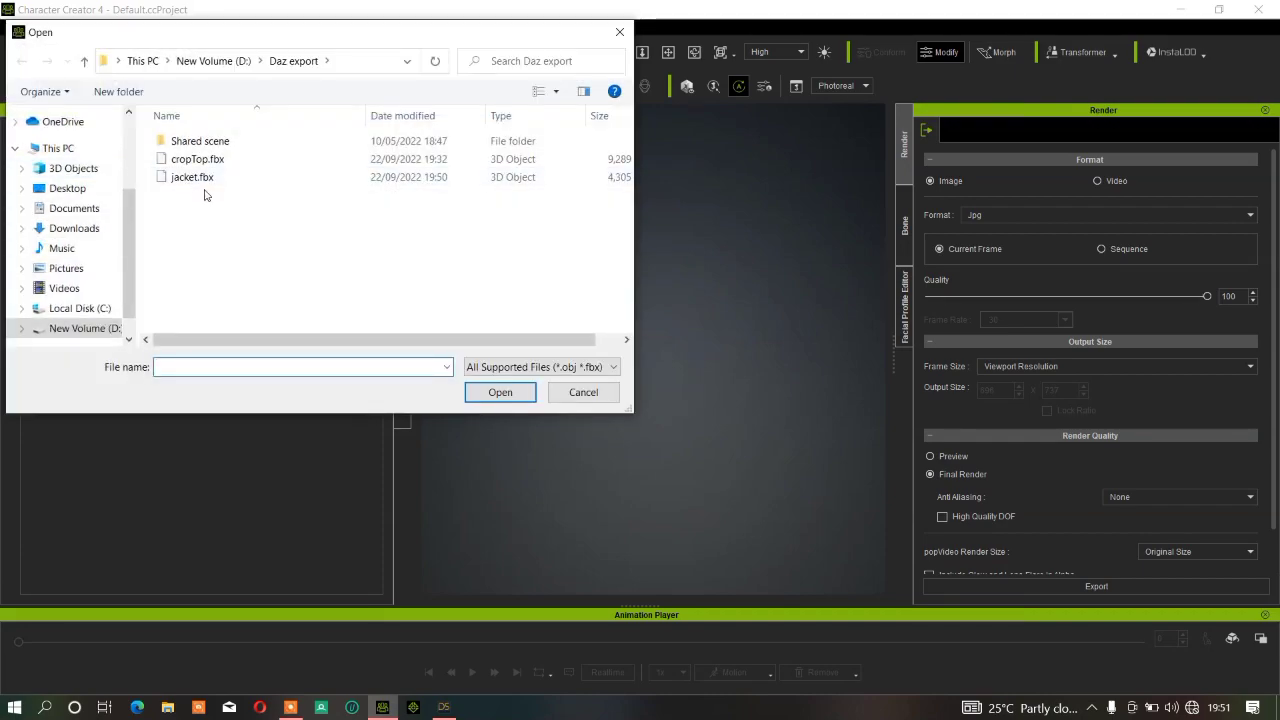
pyautogui.click(195, 178)
pyautogui.click(503, 391)
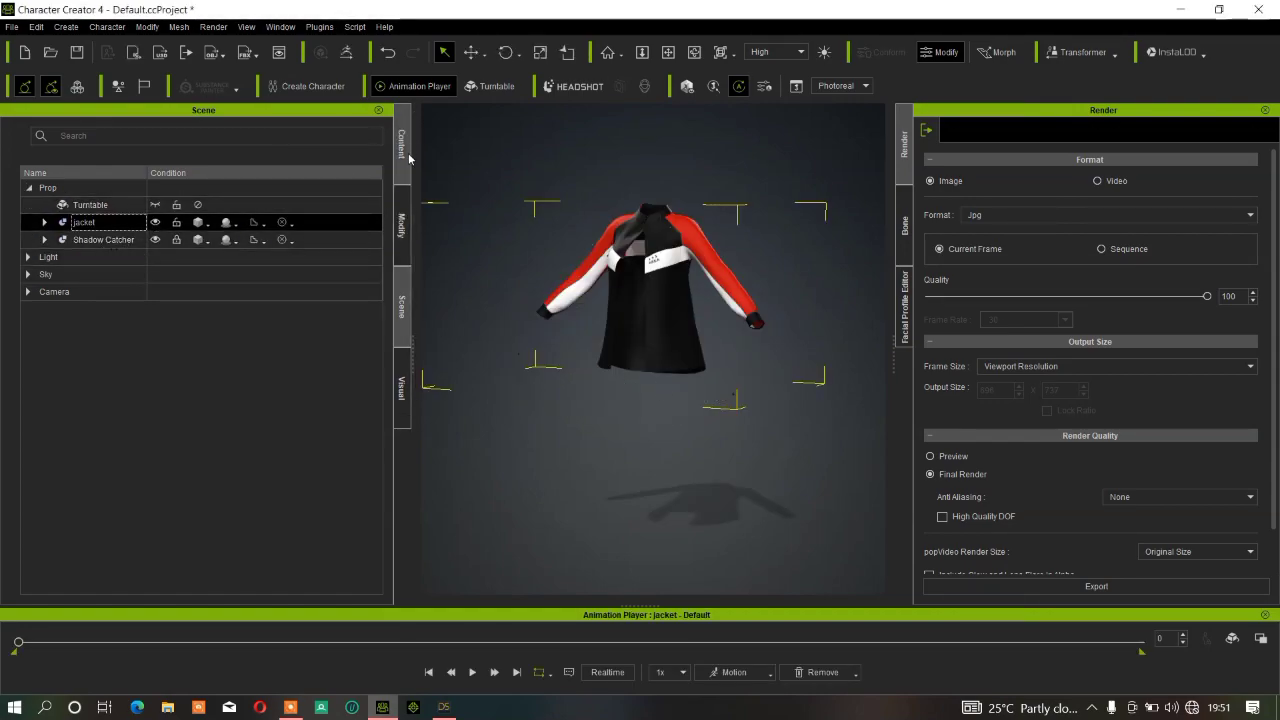
pyautogui.click(401, 222)
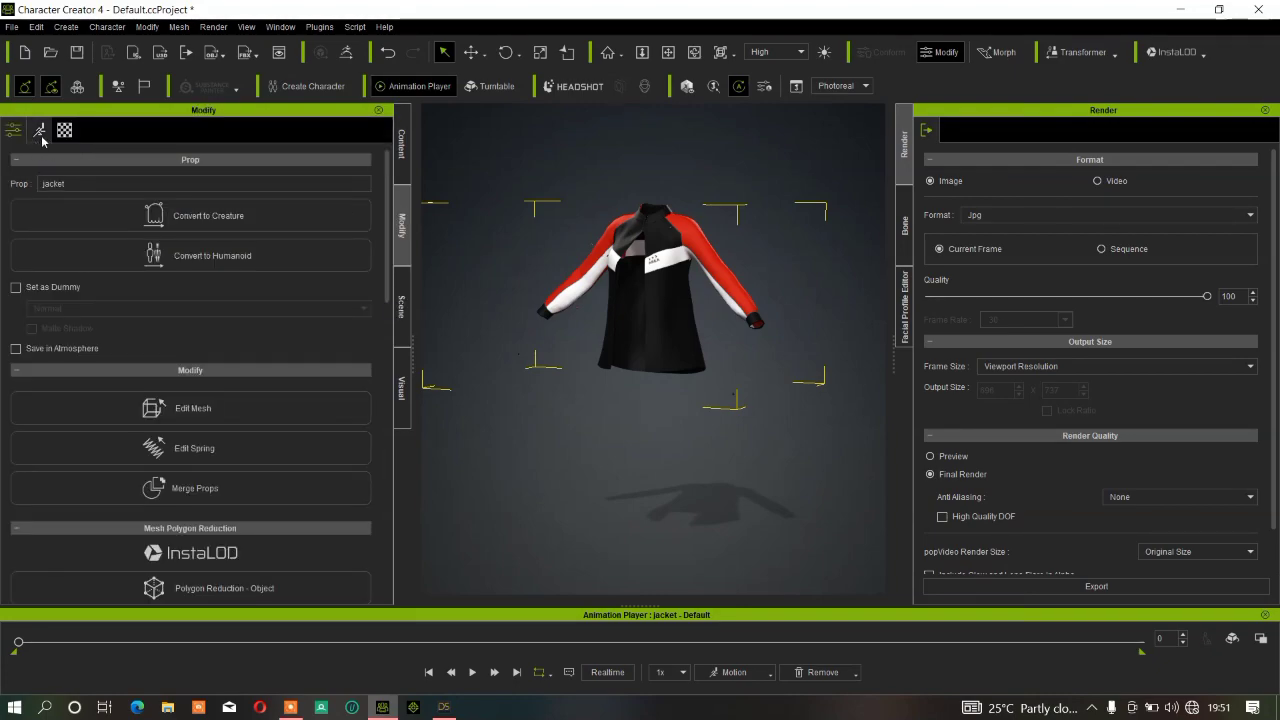
# - Discard the project containing the jacket prop without saving and start a new empty project
pyautogui.hotkey('ctrl', 'n')
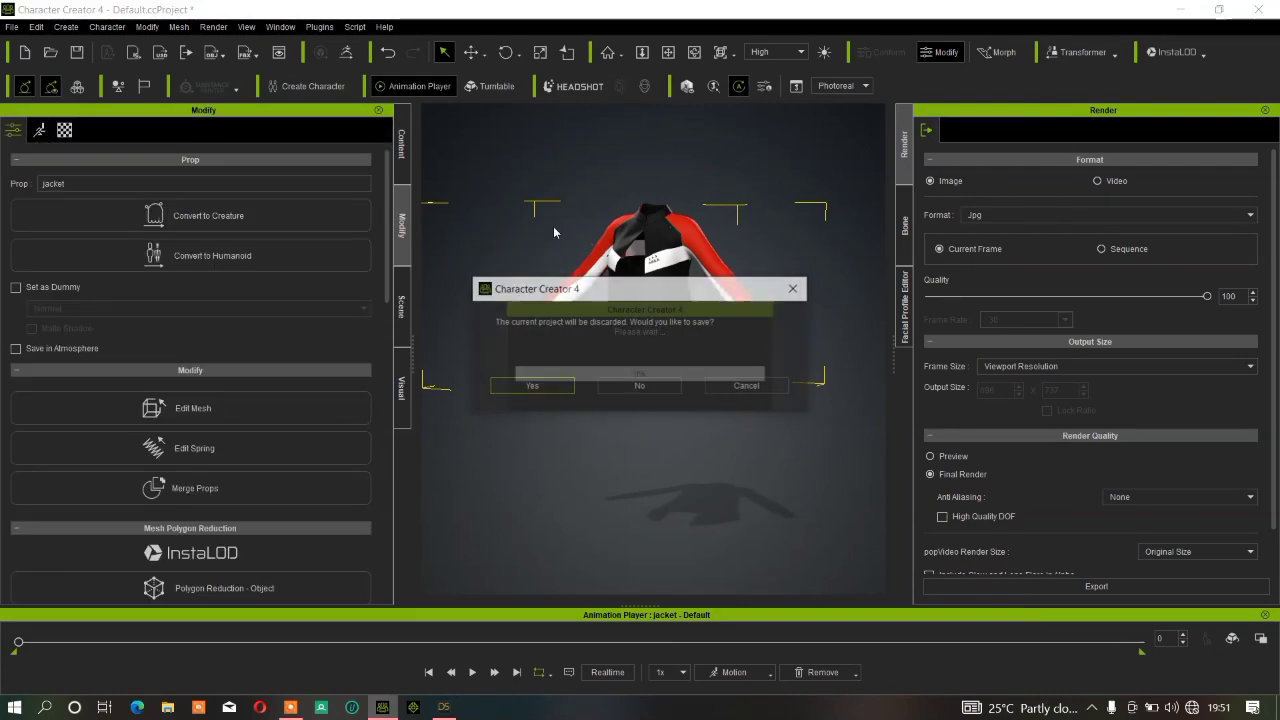
pyautogui.press('Right')
pyautogui.press('Return')
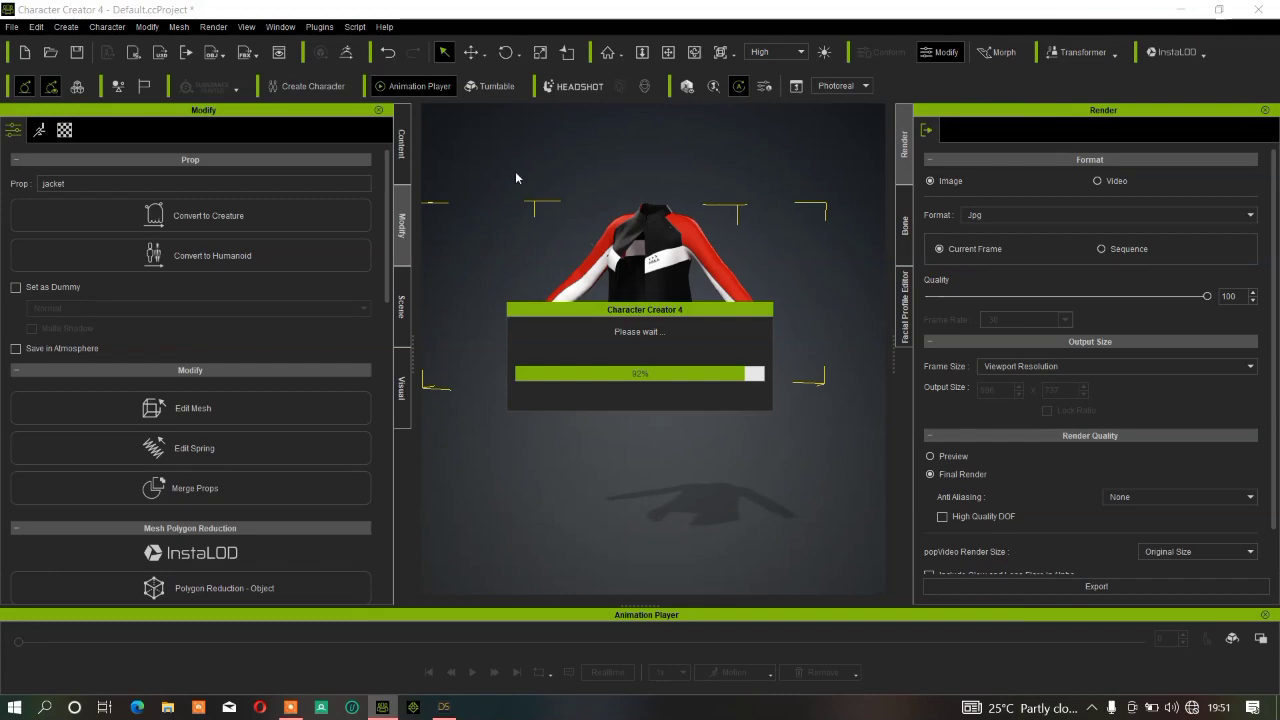
pyautogui.click(66, 27)
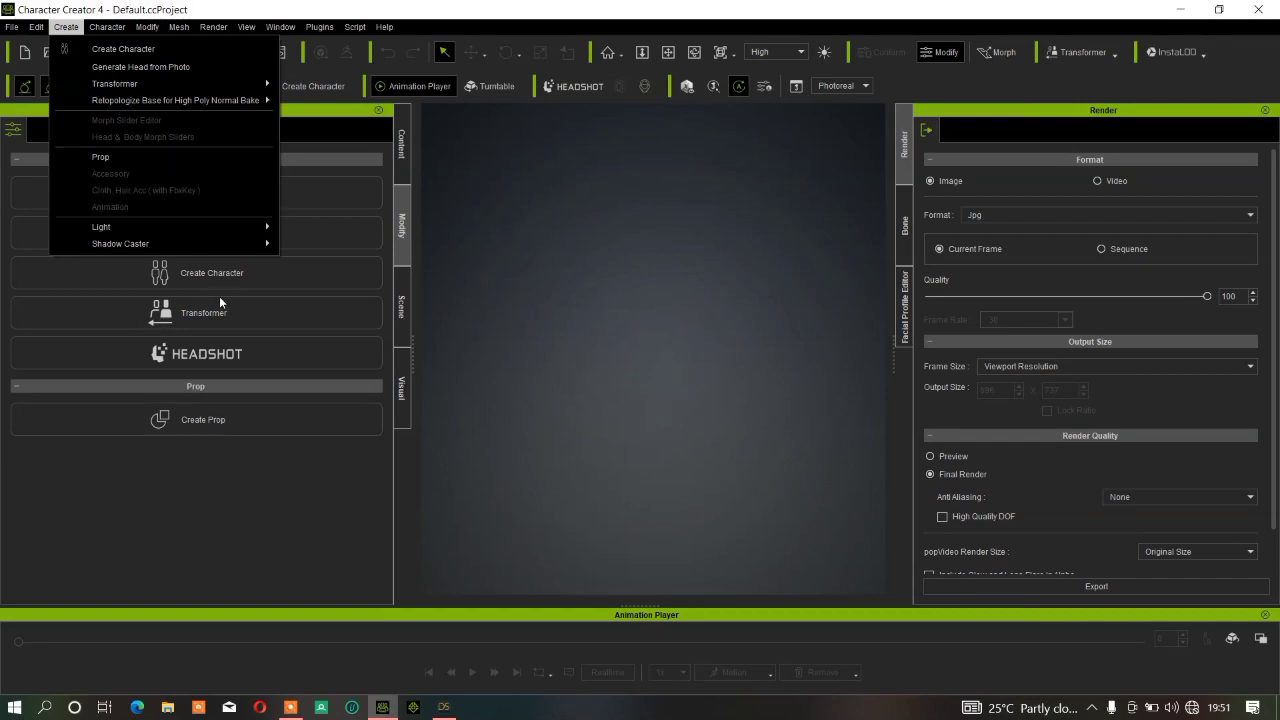
pyautogui.click(191, 520)
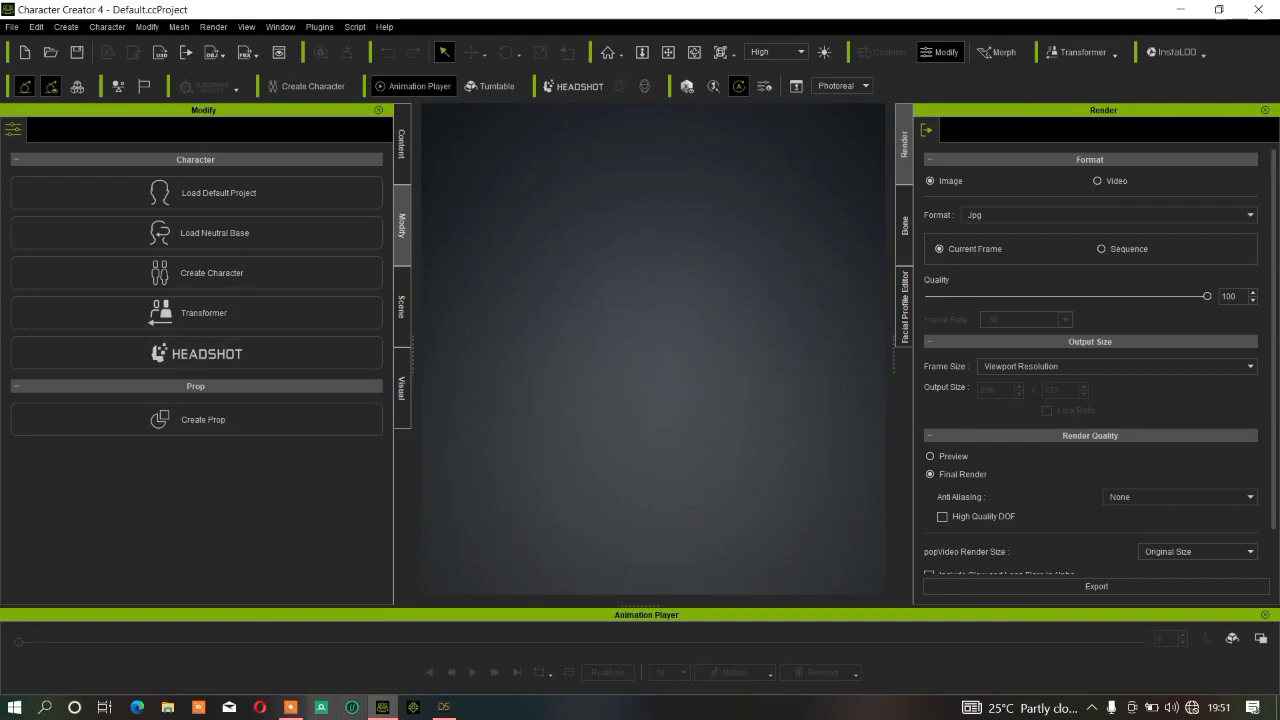
# - Switch to DAZ Studio and start a new scene without saving the shirt scene
pyautogui.click(443, 707)
pyautogui.hotkey('ctrl', 'n')
pyautogui.press('Right')
pyautogui.press('Return')
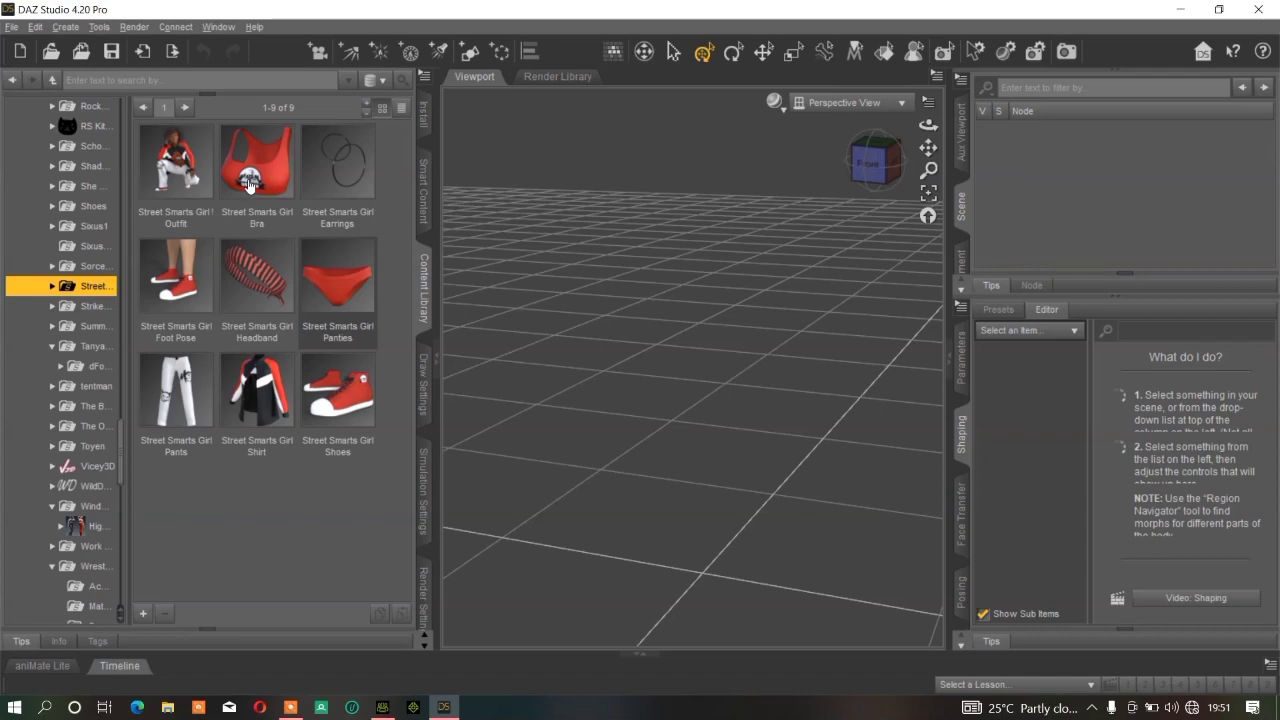
# - Browse the clothing folders in the content library and load the RS KS Kitty Sweater into the empty scene
pyautogui.click(82, 250)
pyautogui.click(82, 266)
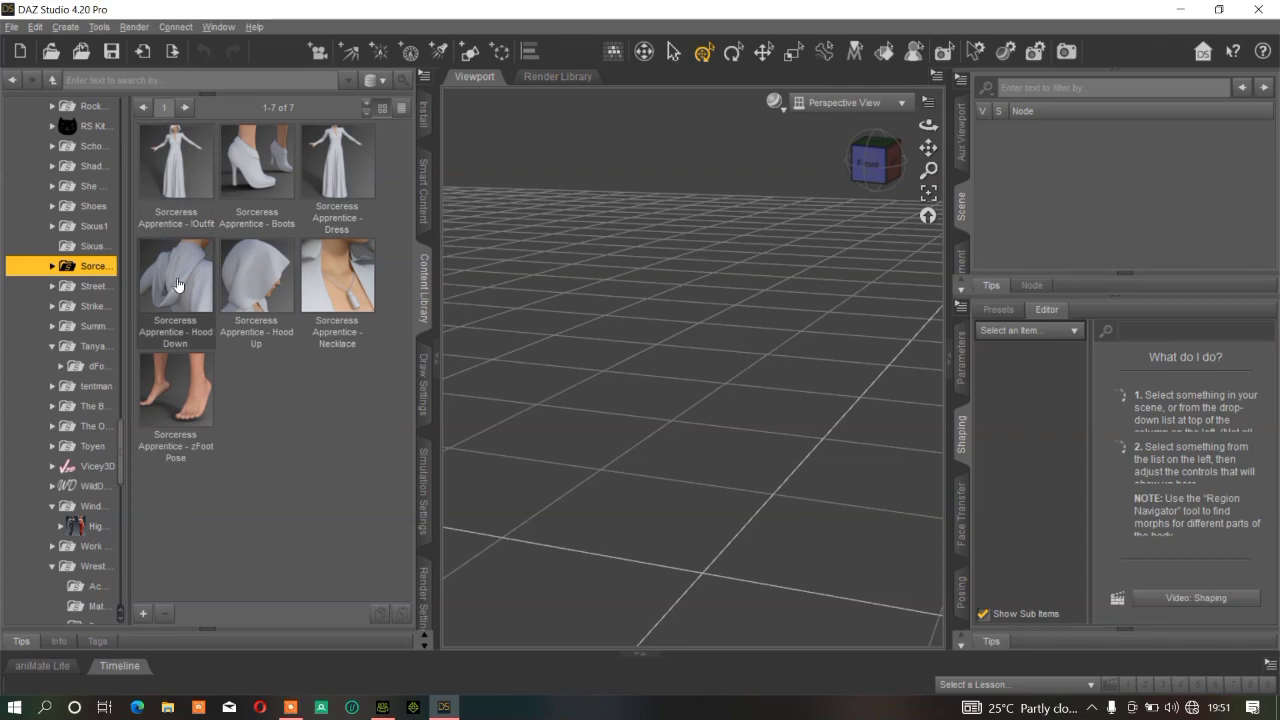
pyautogui.moveTo(176, 285)
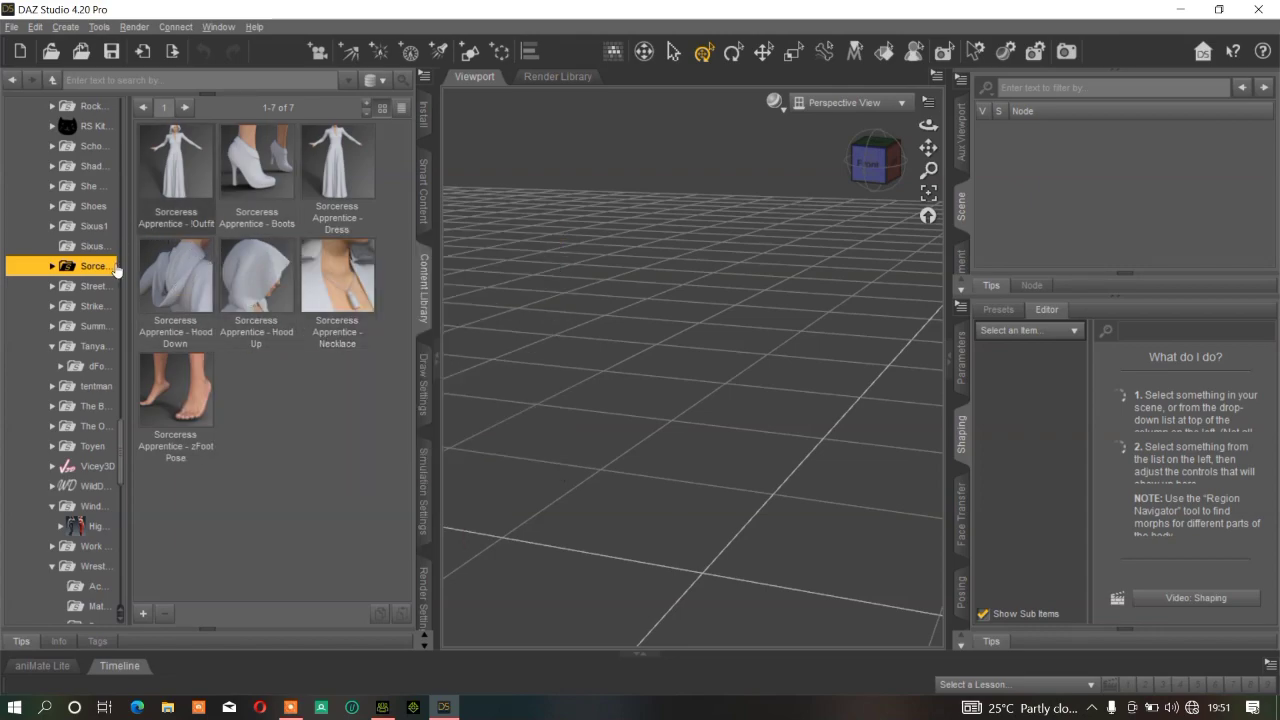
pyautogui.click(86, 225)
pyautogui.click(88, 166)
pyautogui.click(53, 166)
pyautogui.click(62, 147)
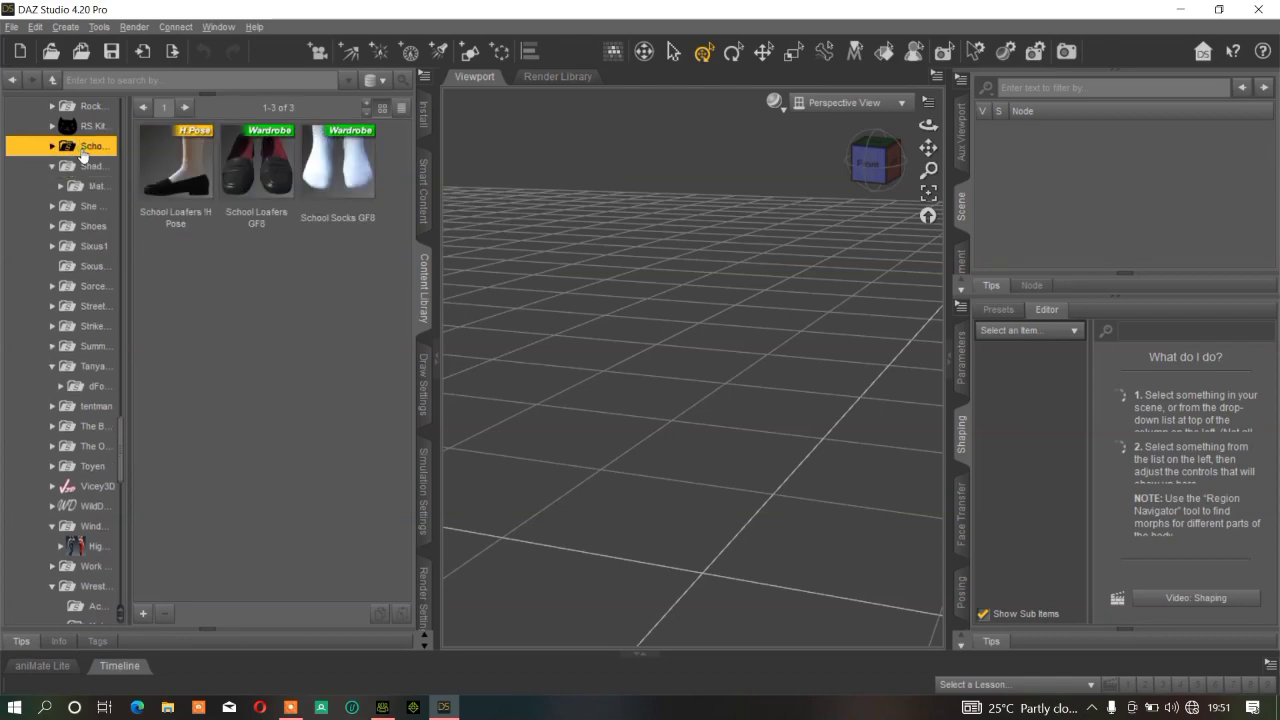
pyautogui.click(90, 126)
pyautogui.scroll(2, 88, 140)
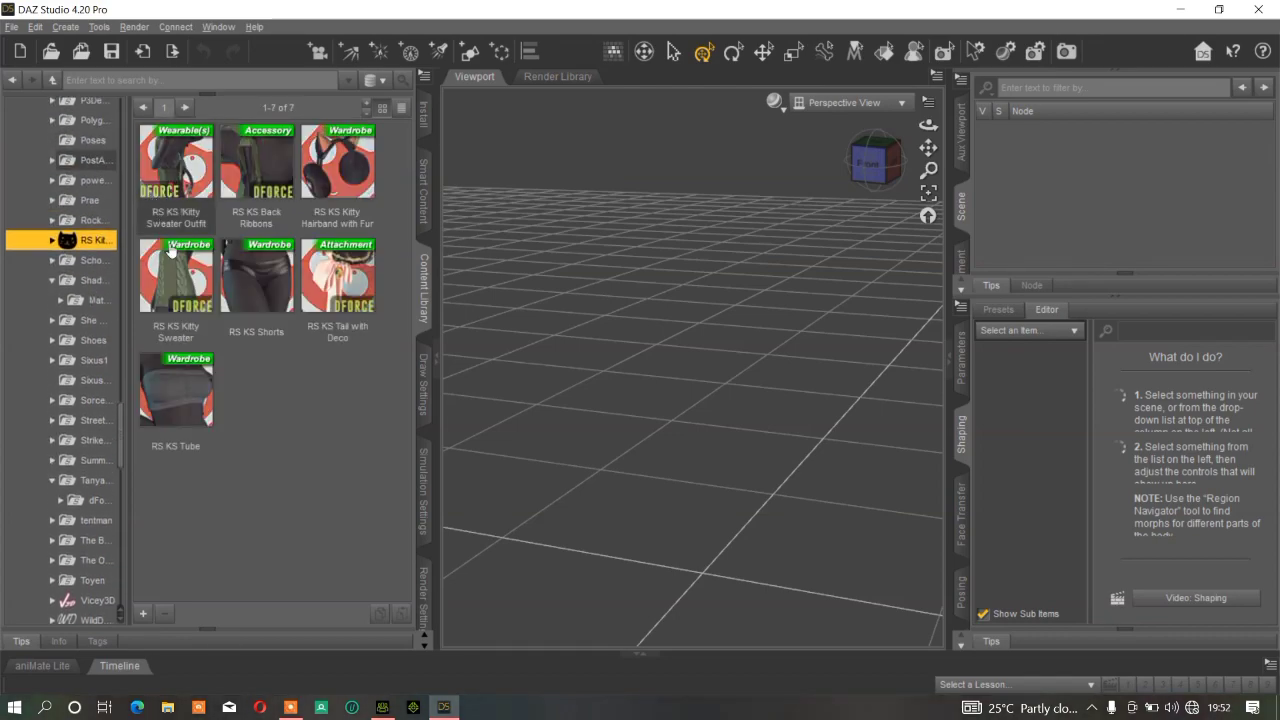
pyautogui.doubleClick(176, 280)
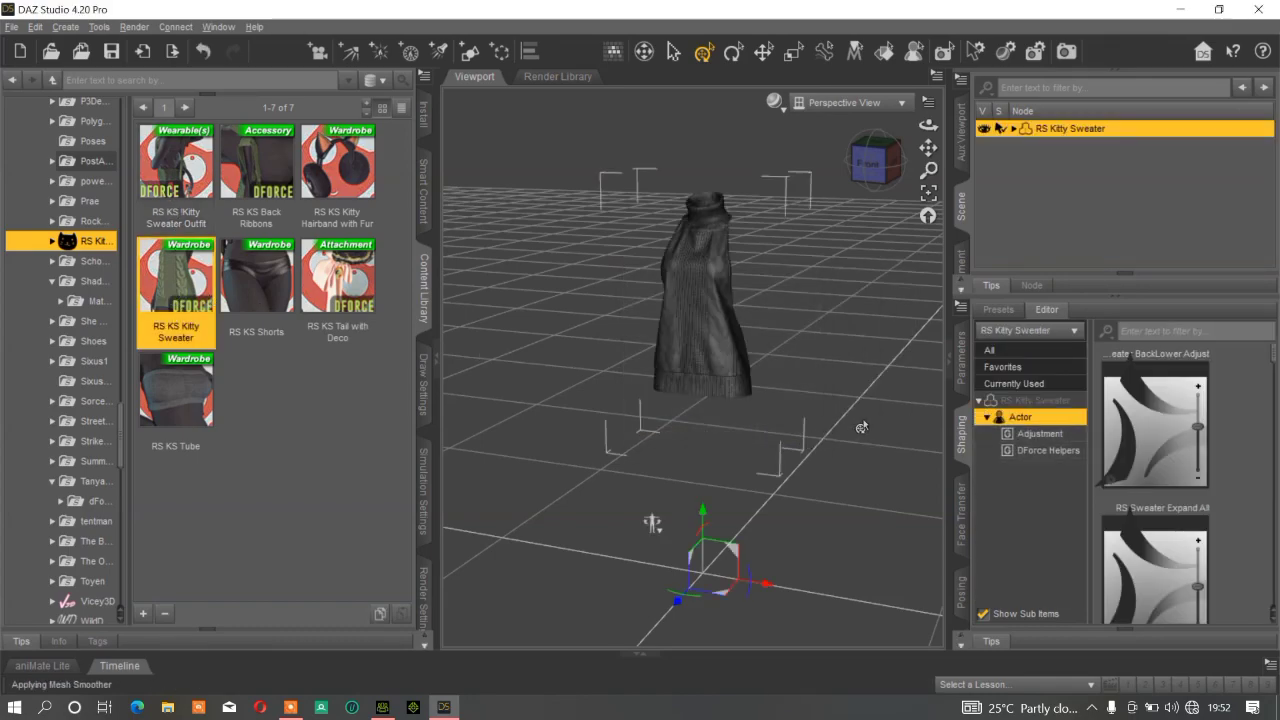
# - Show the RS Kitty Sweater's shaping morphs, try RS Sweater BackLower Adjust at -100%, and undo the change
pyautogui.click(1022, 400)
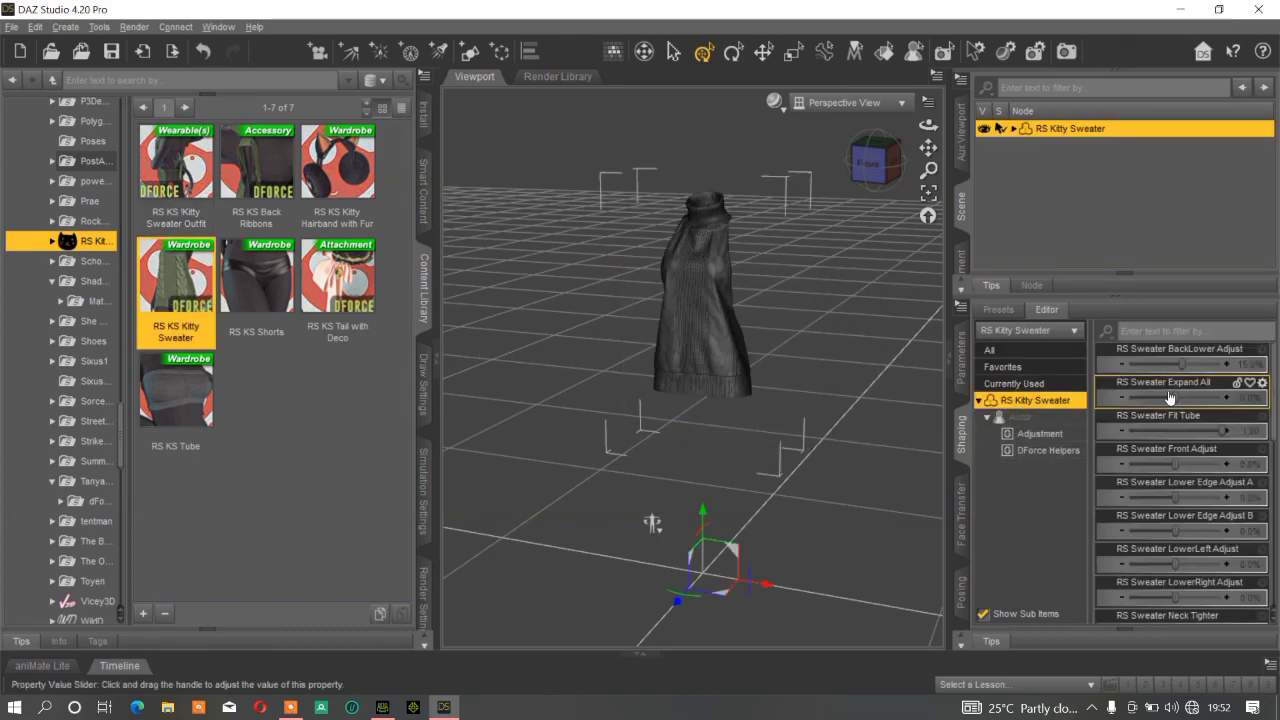
pyautogui.moveTo(1182, 366); pyautogui.dragTo(1127, 367)
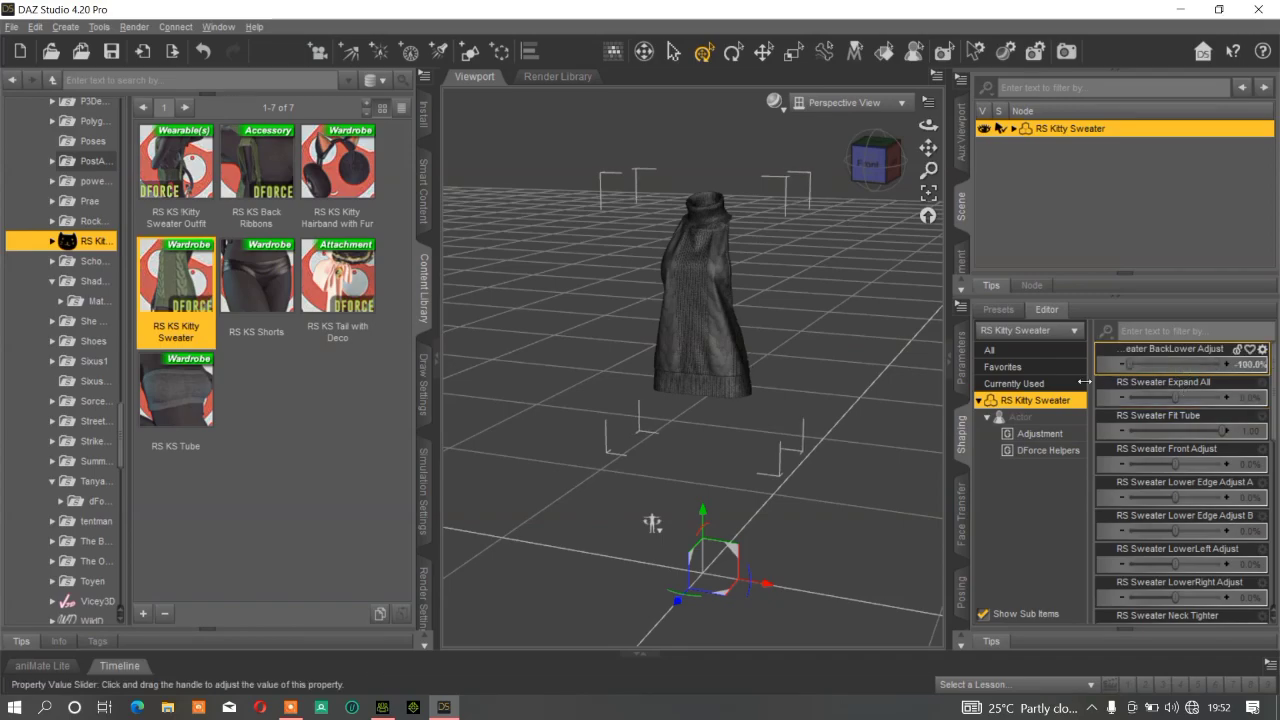
pyautogui.click(203, 51)
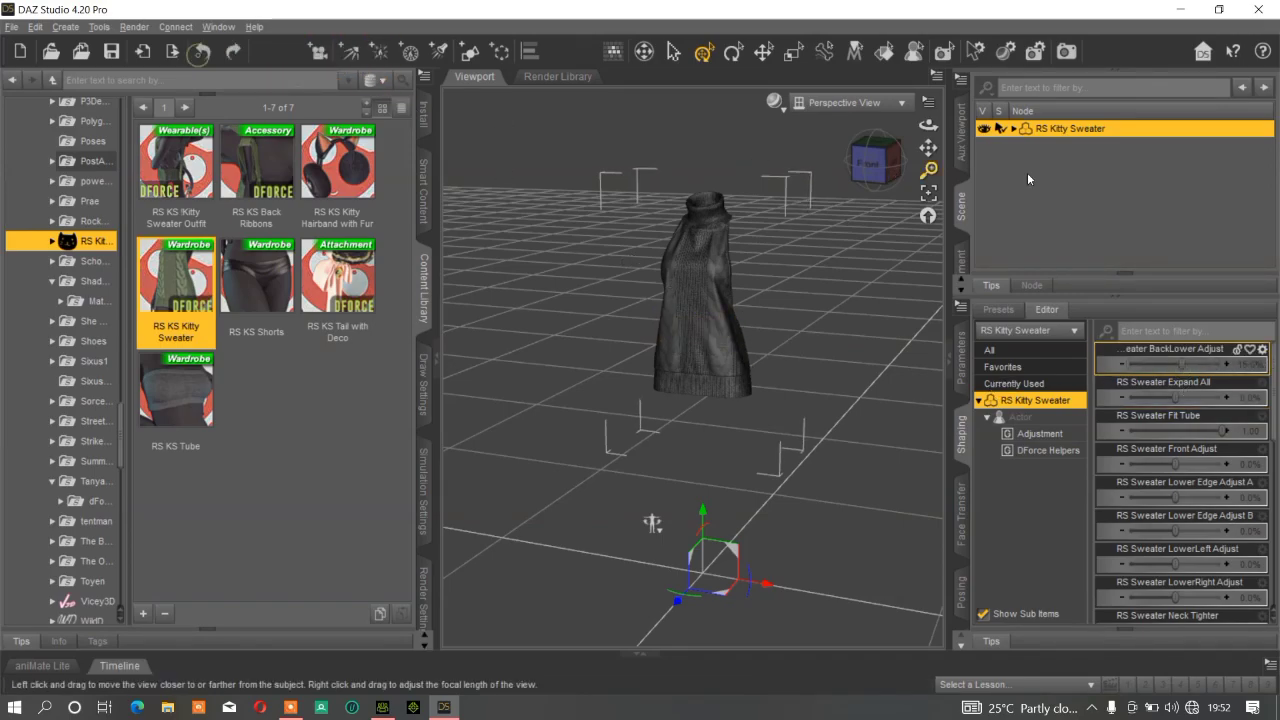
# - Start an Autodesk FBX export named sweater in the Daz export folder and list the sweater's staged morphs with the names readable
pyautogui.click(12, 26)
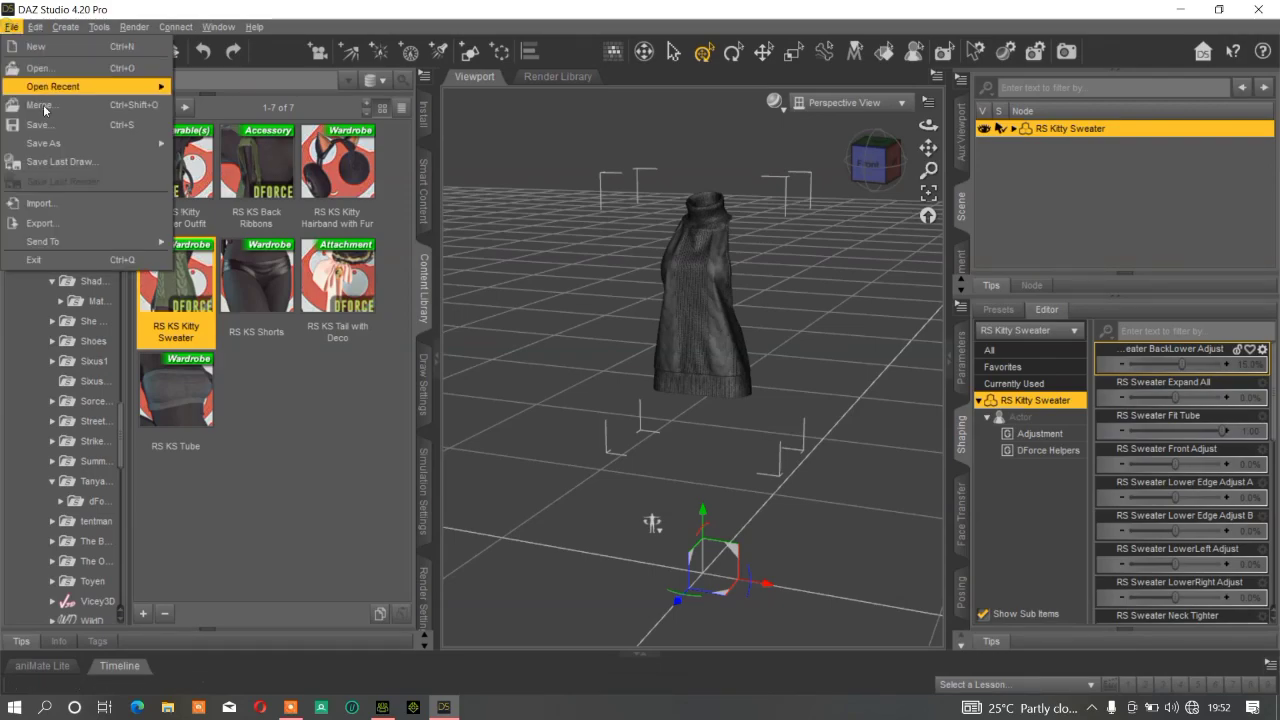
pyautogui.click(38, 223)
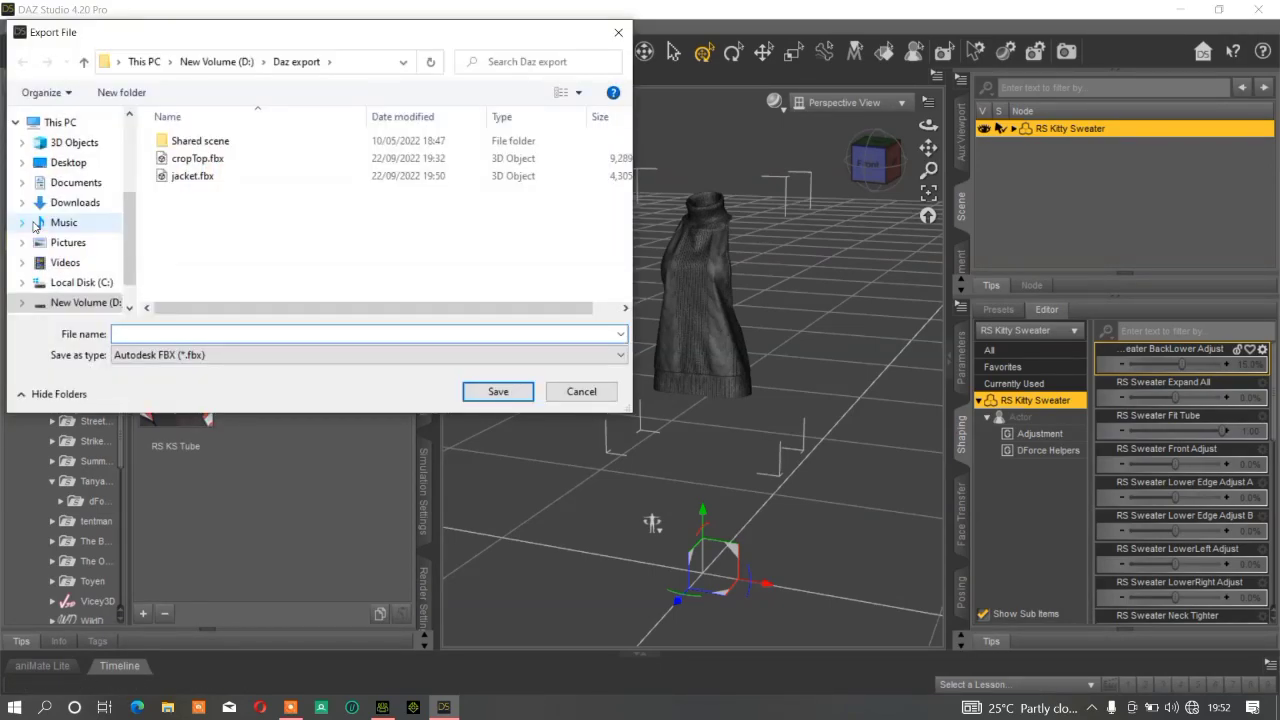
pyautogui.write('sweat')
pyautogui.write('er')
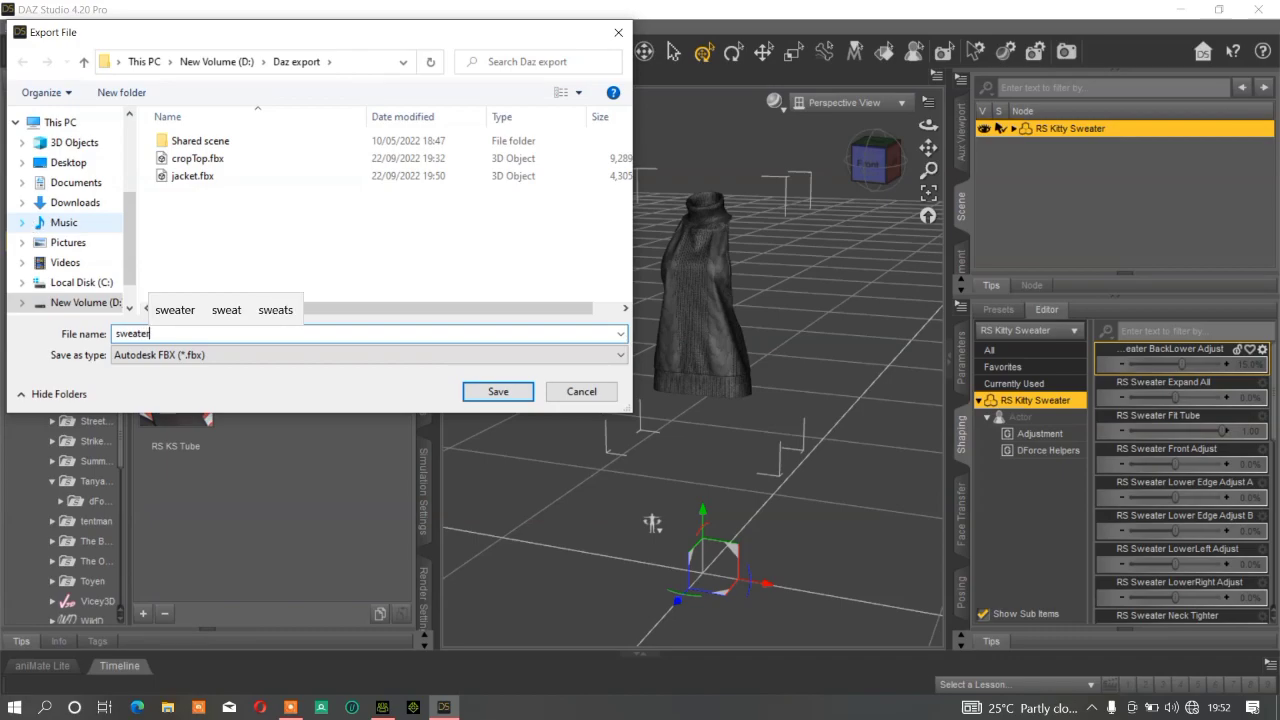
pyautogui.press('Return')
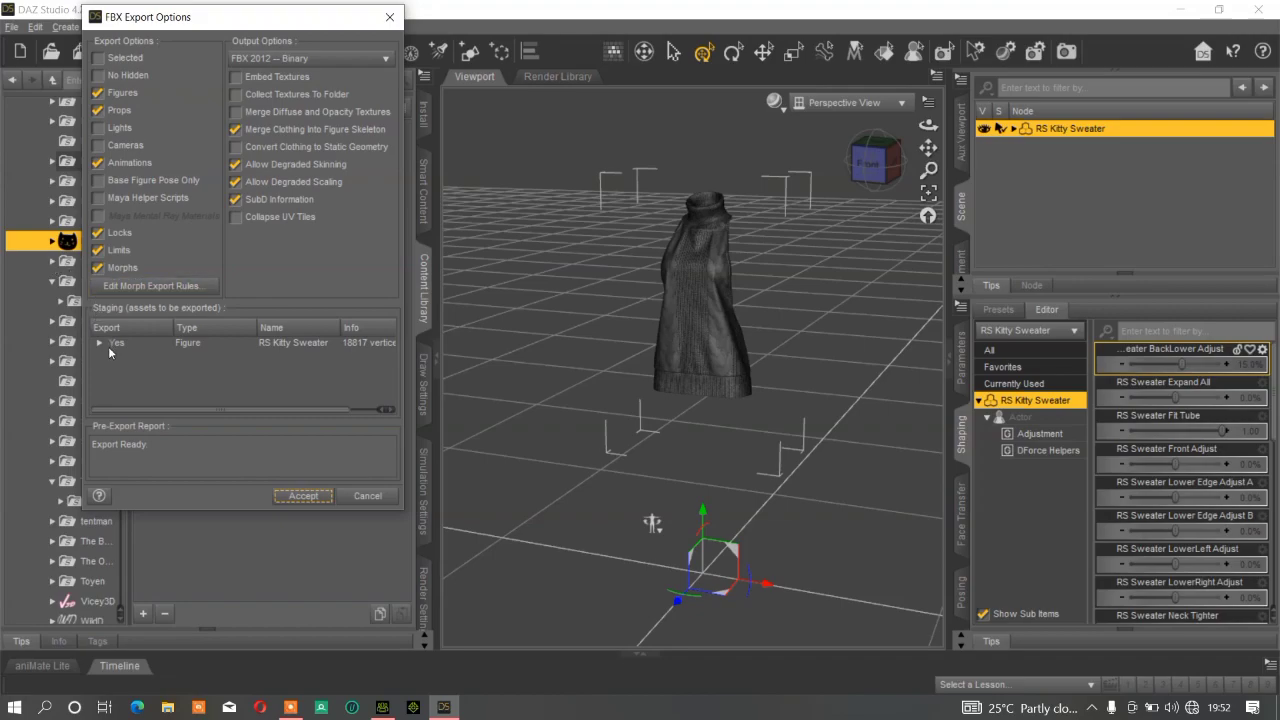
pyautogui.click(99, 343)
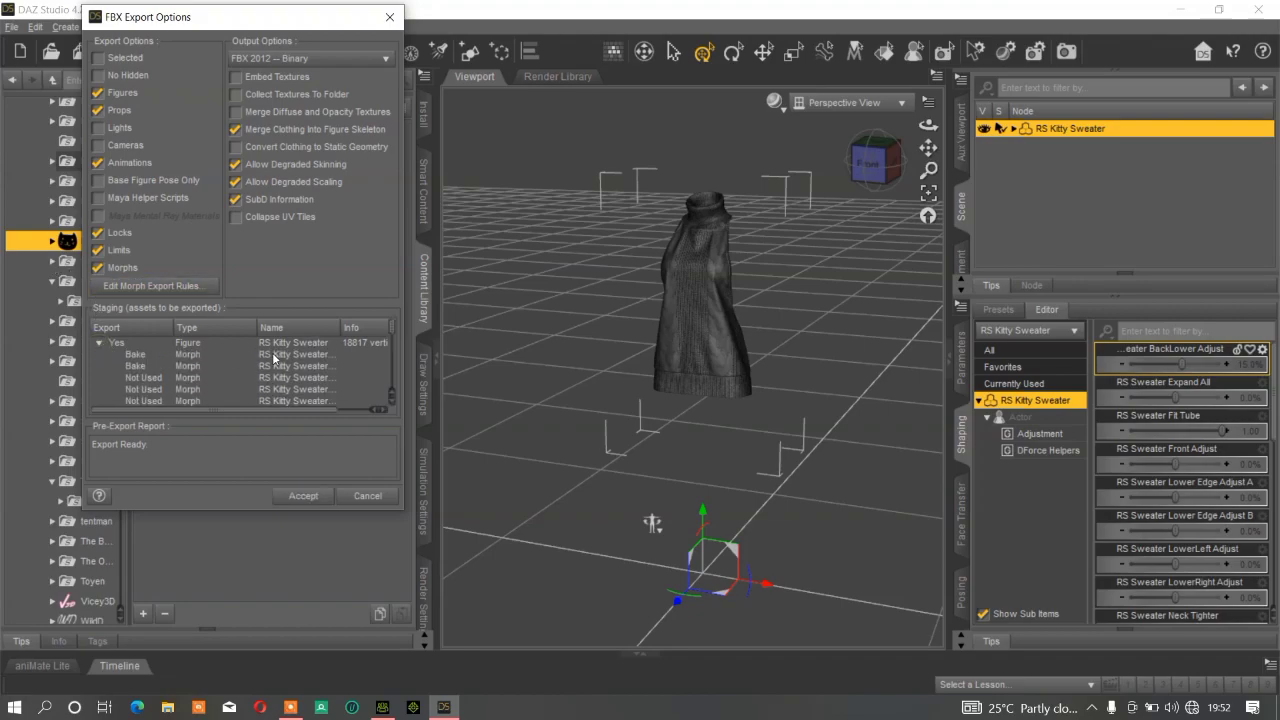
pyautogui.moveTo(341, 327); pyautogui.dragTo(375, 327)
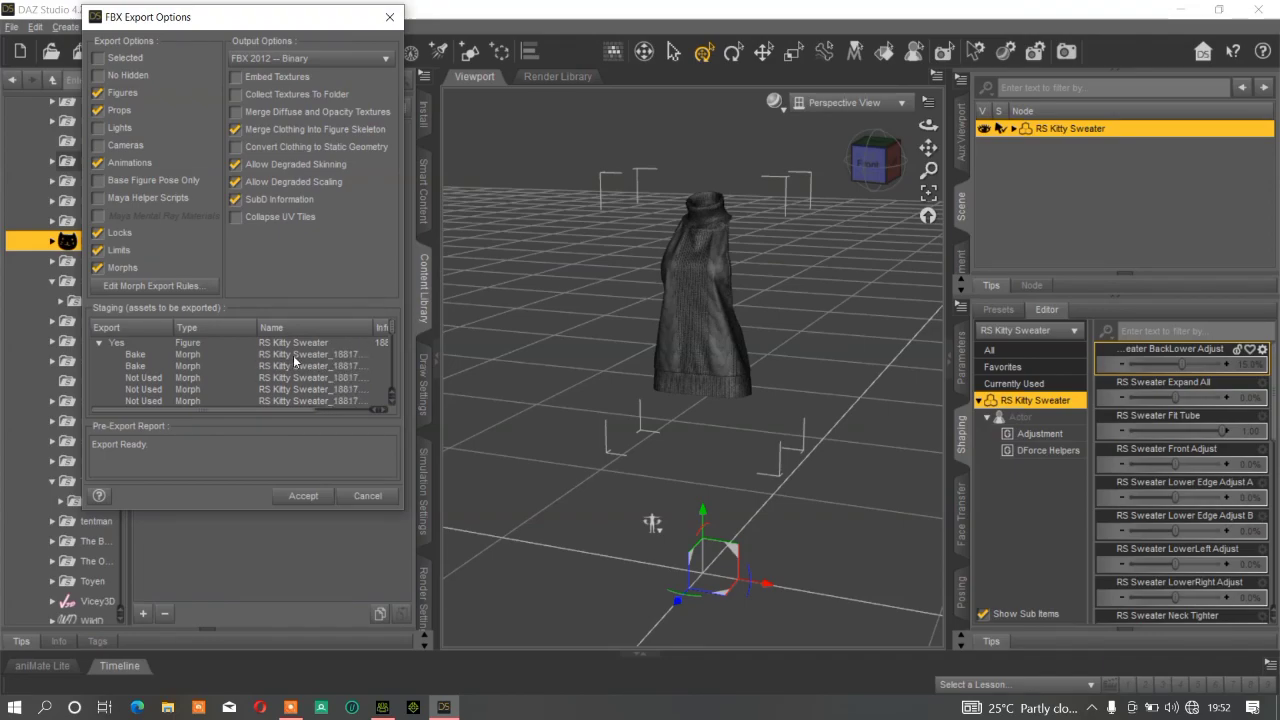
# - Add a morph export rule matching RS Kitty Sweater with the action Export, and accept the rules
pyautogui.click(155, 291)
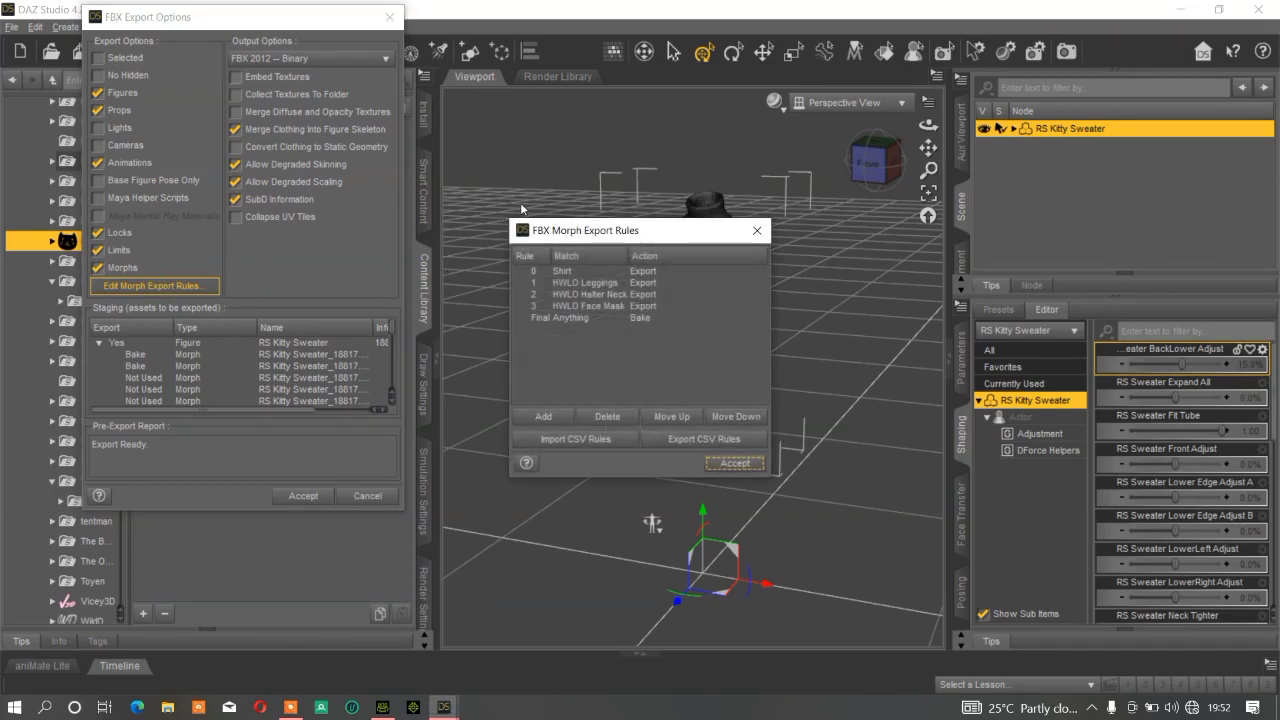
pyautogui.click(550, 417)
pyautogui.click(593, 272)
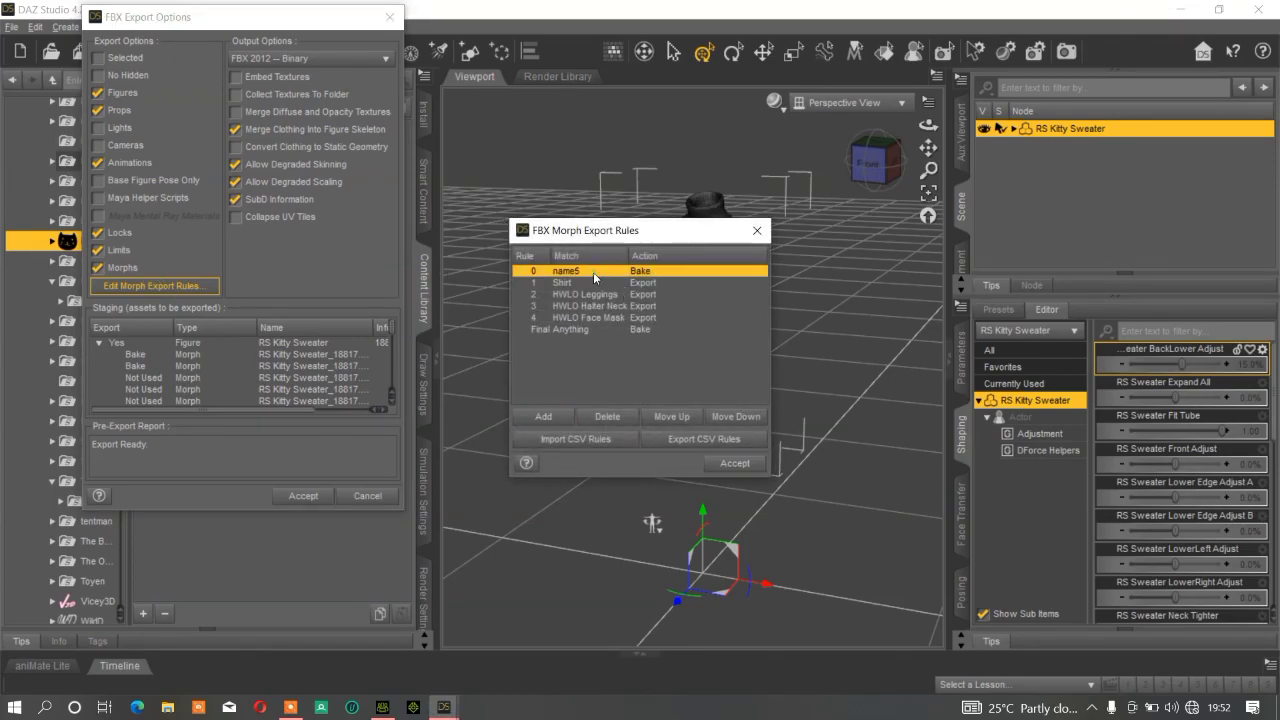
pyautogui.write('RS Kitty Sweater')
pyautogui.doubleClick(665, 271)
pyautogui.click(683, 297)
pyautogui.click(728, 465)
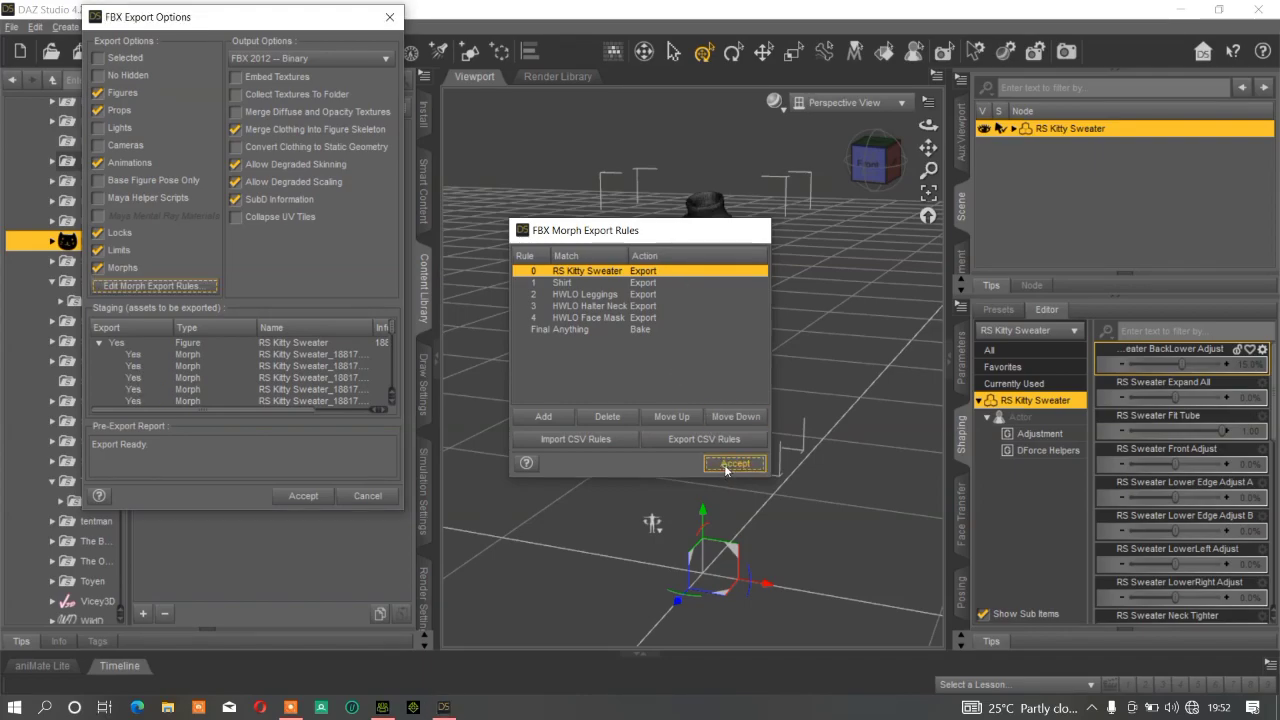
# - Check the export state of the staged sweater morphs and run the FBX export with the current options
pyautogui.scroll(-5, 141, 394)
pyautogui.scroll(5, 141, 394)
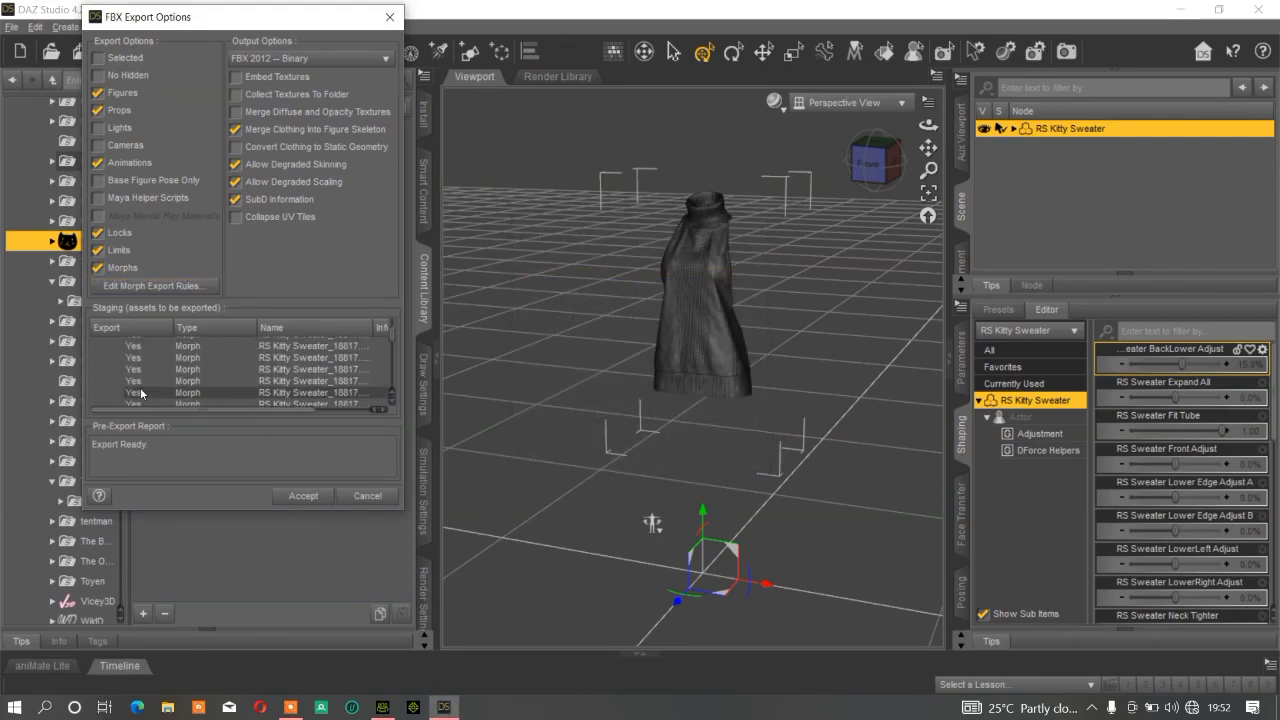
pyautogui.click(308, 496)
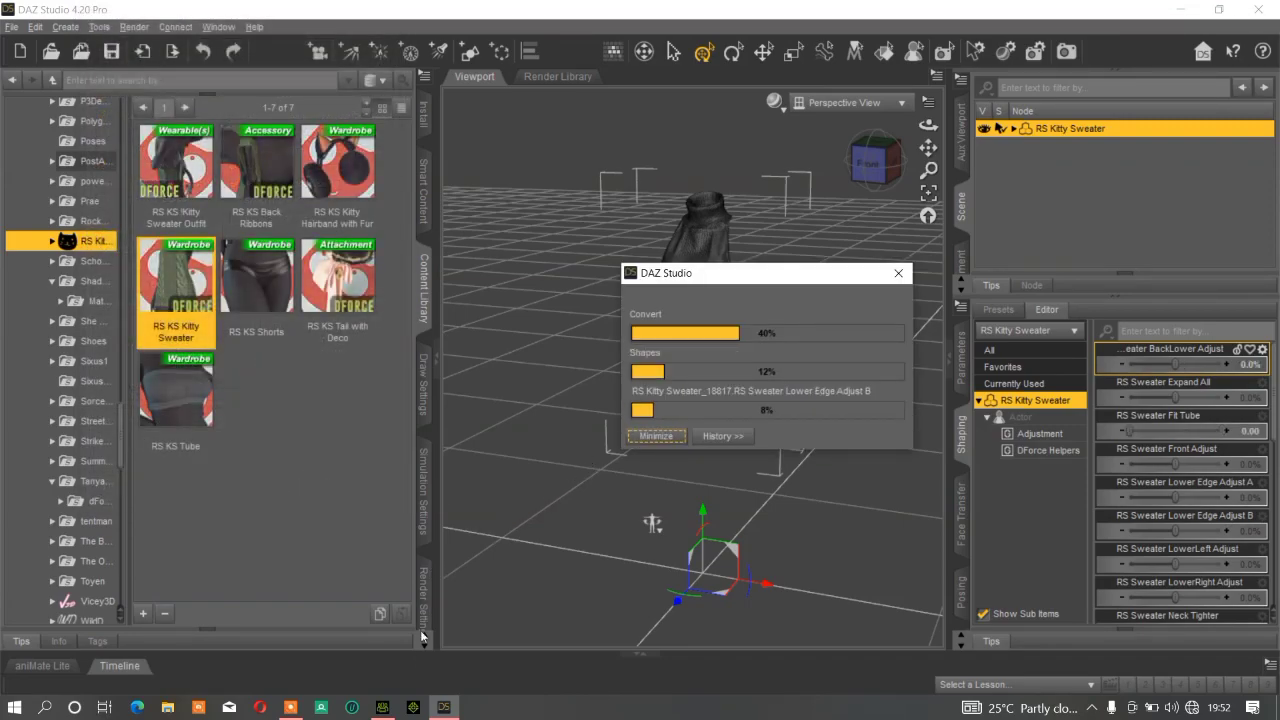
pyautogui.click(382, 707)
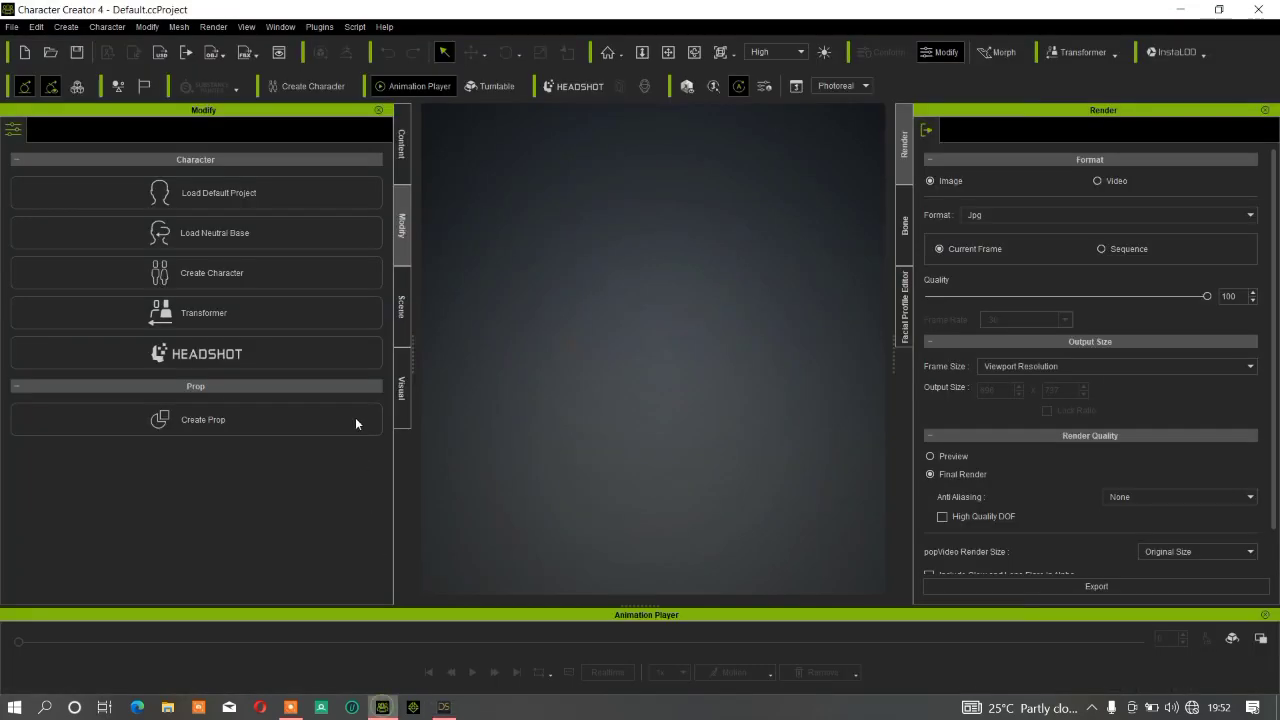
pyautogui.click(66, 27)
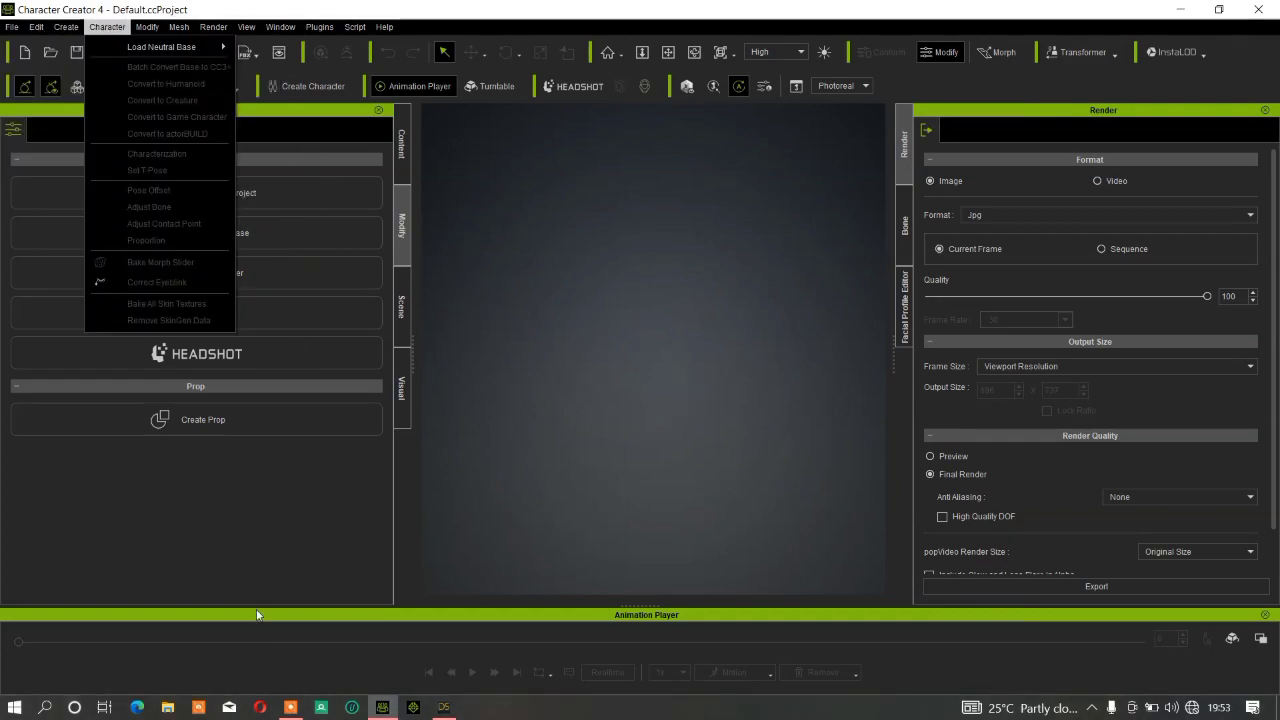
pyautogui.click(232, 546)
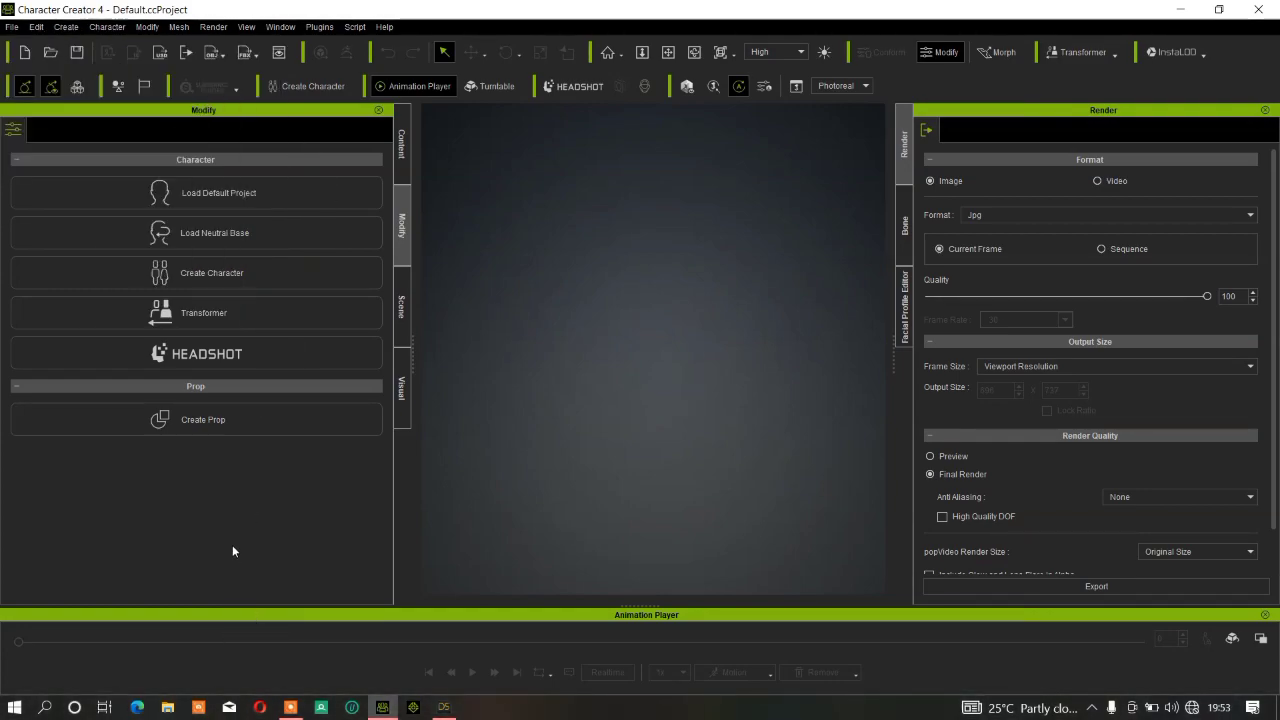
pyautogui.click(444, 707)
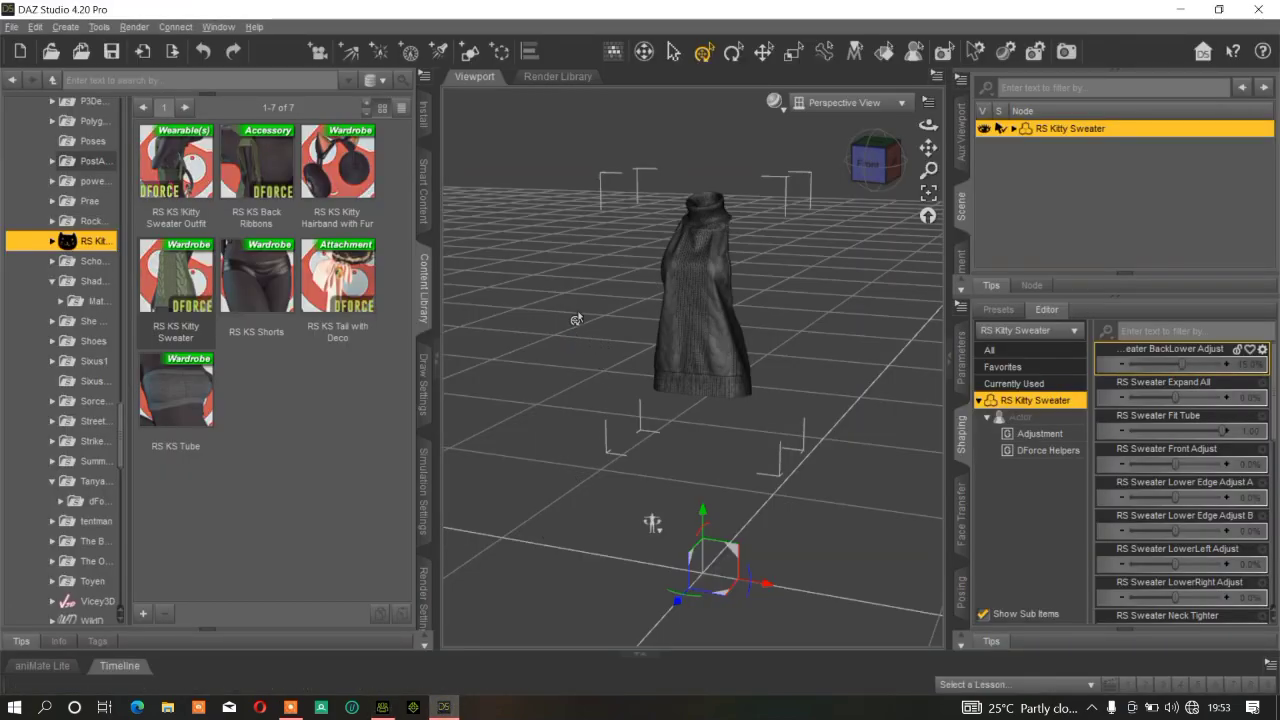